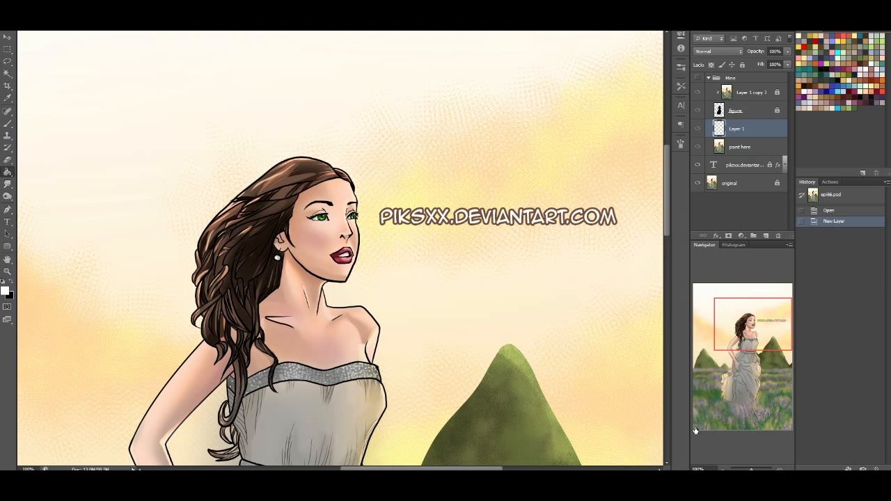
Make the Mine layer group visible
left_click_drag(755, 314, 754, 322)
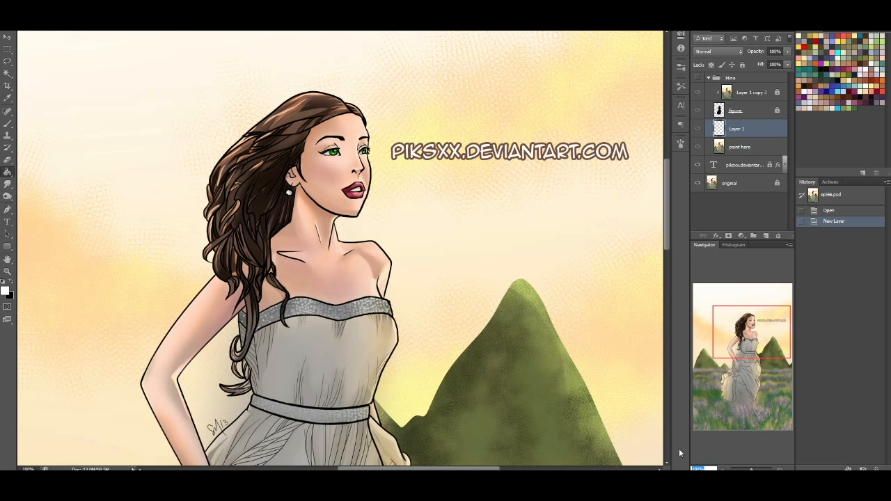
key("ctrl+minus")
key("ctrl+minus")
mouse_move(759, 354)
left_mouse_down()
mouse_move(754, 398)
mouse_move(755, 358)
left_mouse_up()
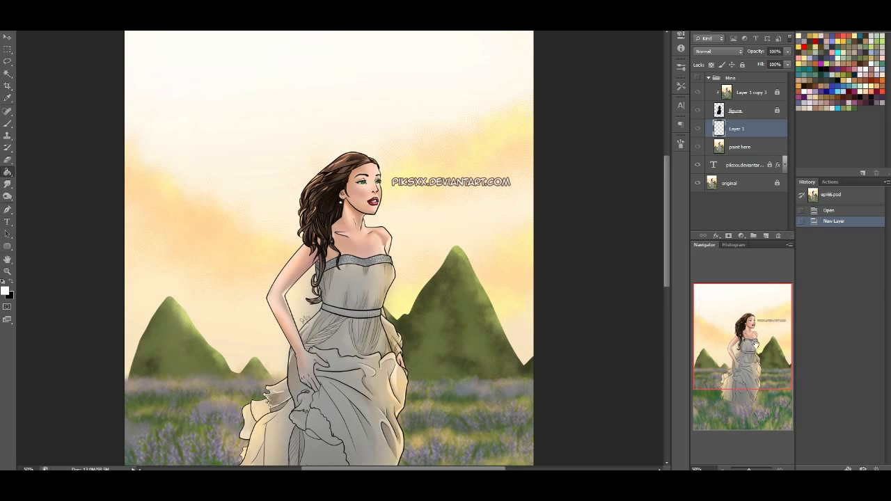
left_click_drag(749, 349, 743, 346)
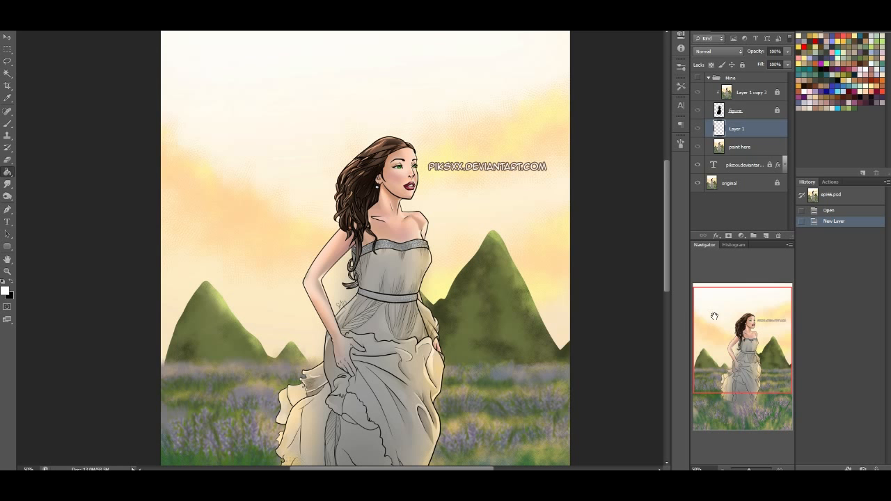
left_click(698, 79)
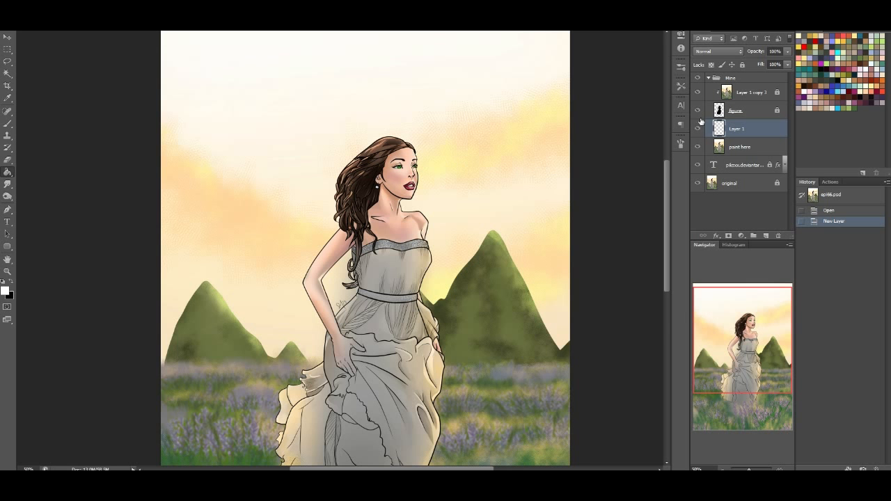
Fill Layer 1 with blue behind the figure and toggle that layer's visibility to inspect the cut-out
left_click_drag(767, 353, 752, 327)
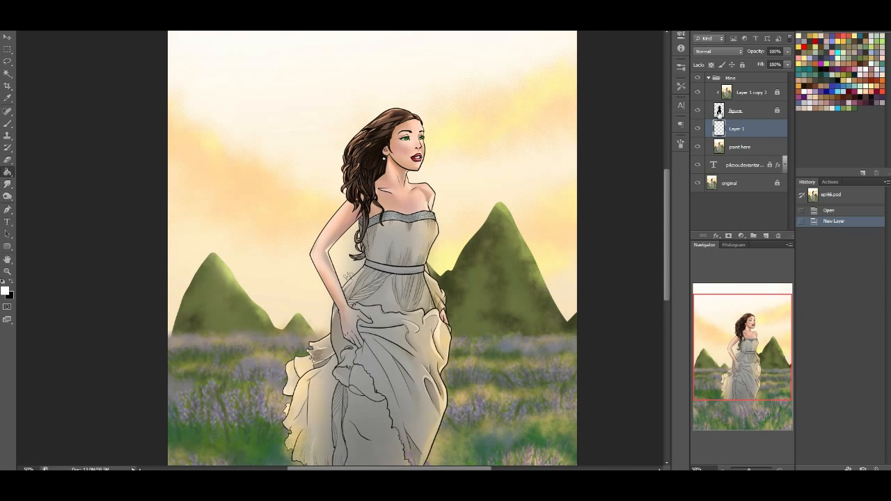
left_click(840, 82)
double_click(490, 222)
left_click_drag(756, 356, 765, 418)
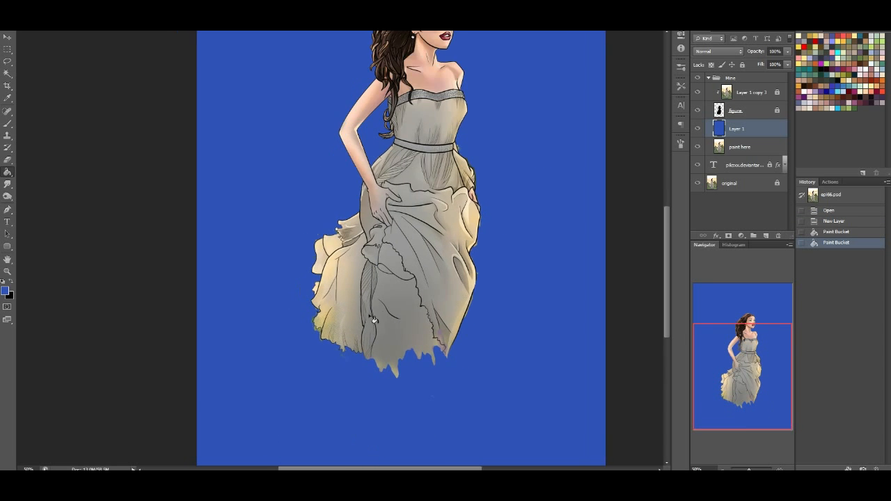
left_click_drag(756, 369, 755, 364)
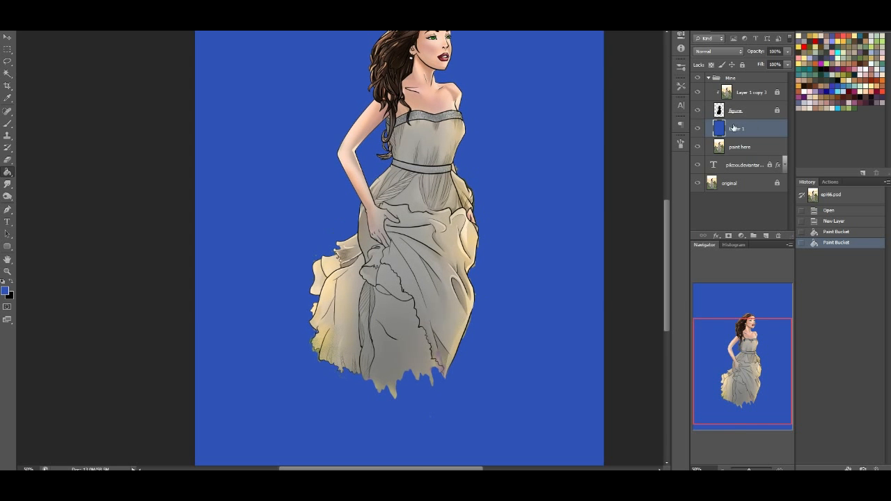
left_click(698, 129)
scroll(396, 355, "down", 1)
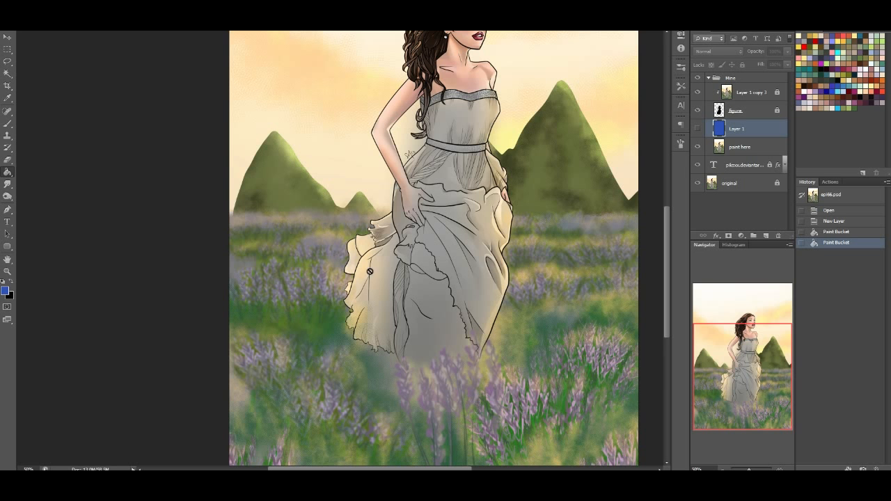
left_click(698, 129)
Delete the blue-filled layer and add a new empty layer in its place above the paint here layer
left_click_drag(750, 129, 779, 236)
left_click(766, 236)
Select the woman's silhouette by inverting a Magic Wand selection of the figure layer's empty area, and hide the figure layer
left_click_drag(762, 393, 765, 355)
left_click(752, 148)
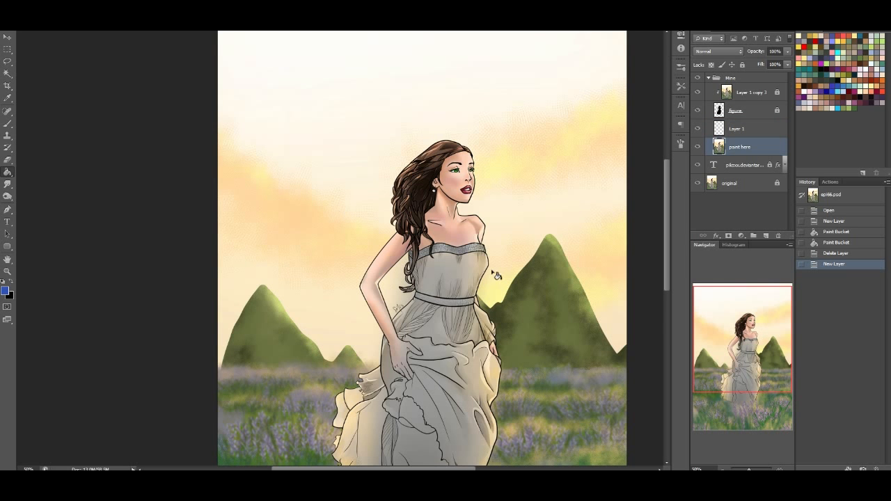
left_click_drag(762, 376, 778, 373)
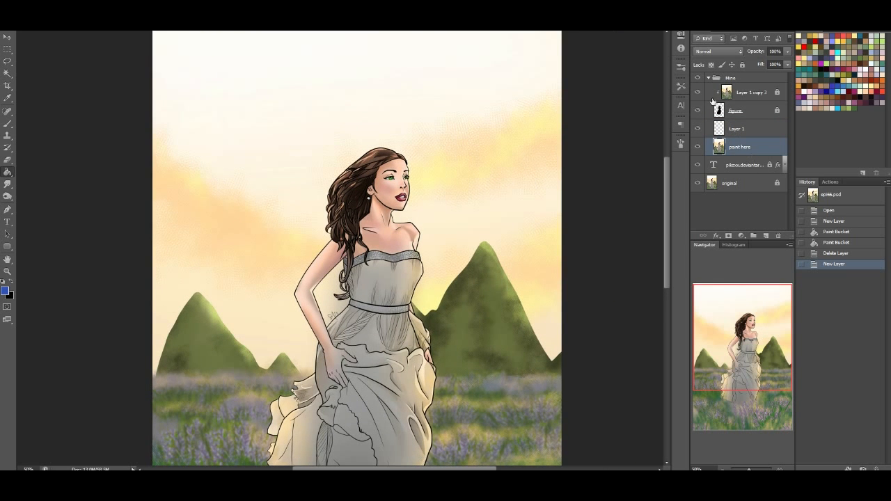
mouse_move(706, 330)
left_mouse_down()
mouse_move(710, 375)
mouse_move(707, 363)
left_mouse_up()
left_click(7, 76)
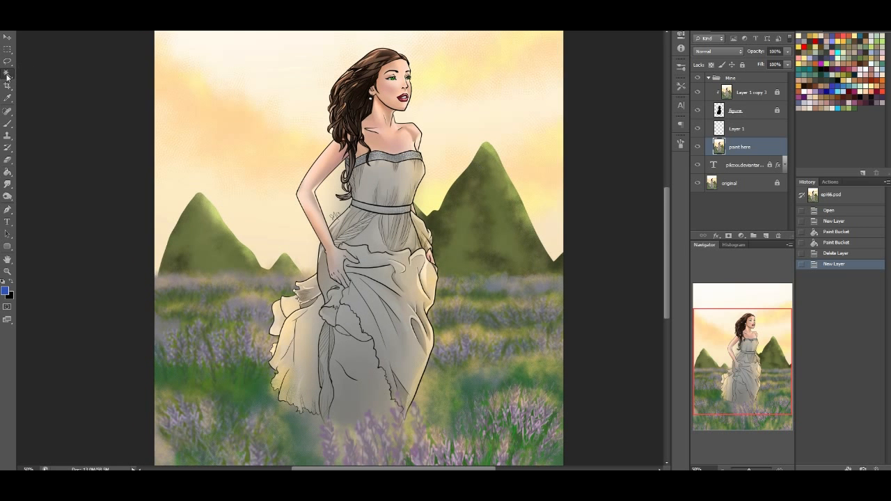
left_click(758, 110)
left_click(495, 181)
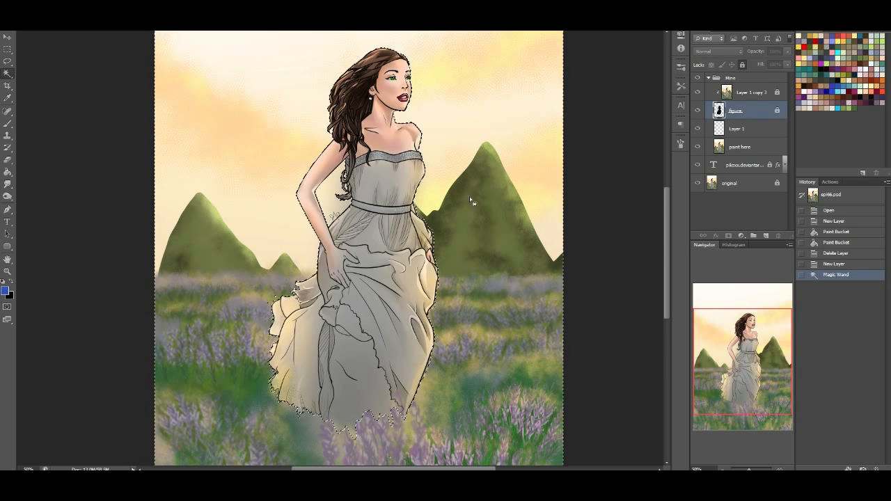
key("ctrl+shift+i")
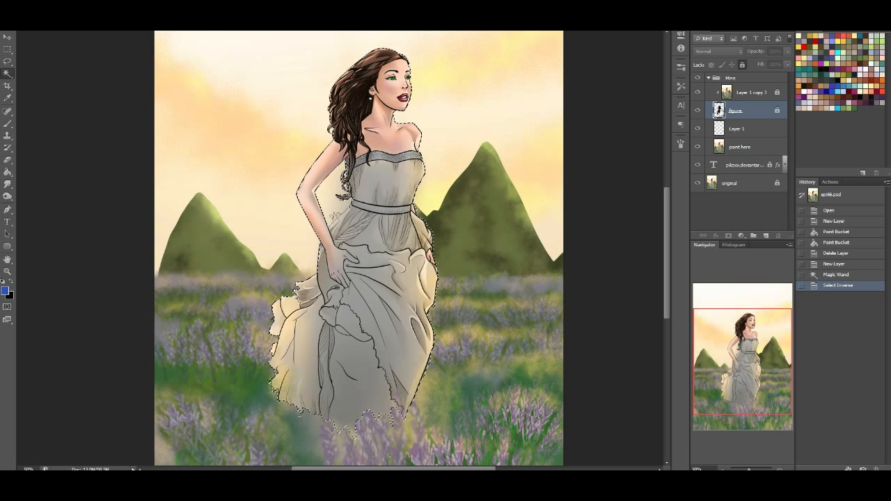
left_click(698, 110)
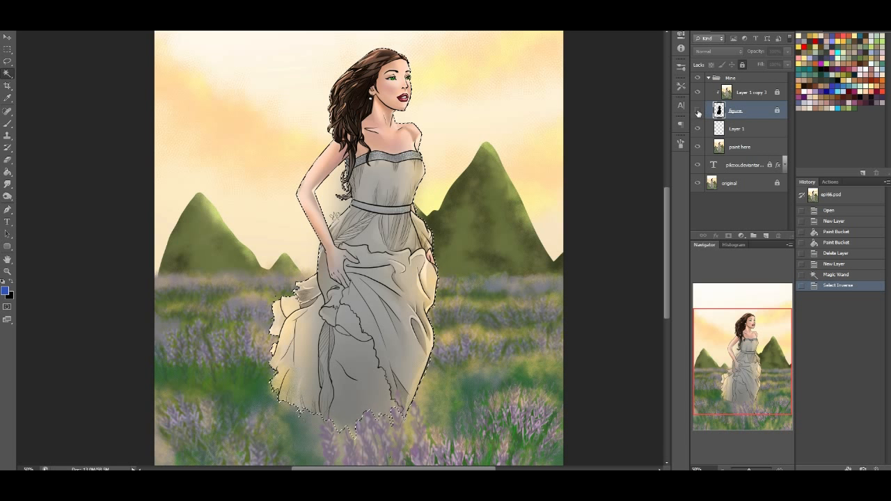
Fill the silhouette selection on the paint here layer with Content-Aware in Normal mode at 100% opacity, and deselect
left_click(733, 145)
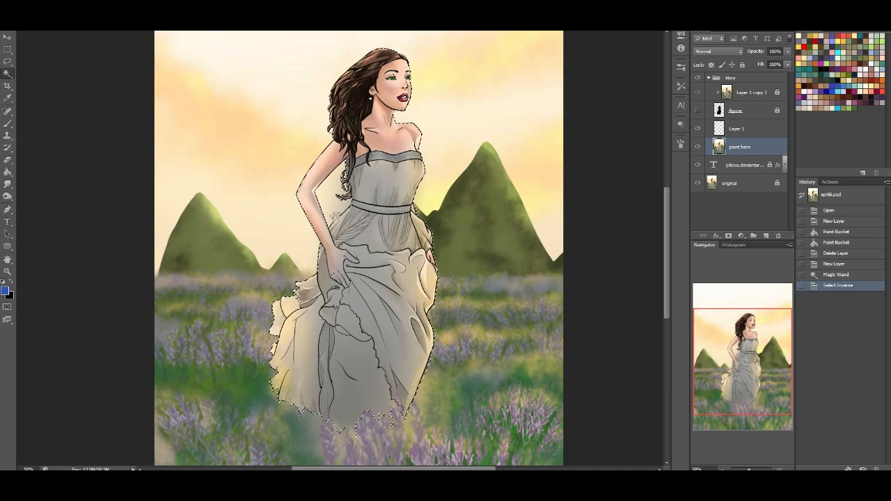
key("shift+F5")
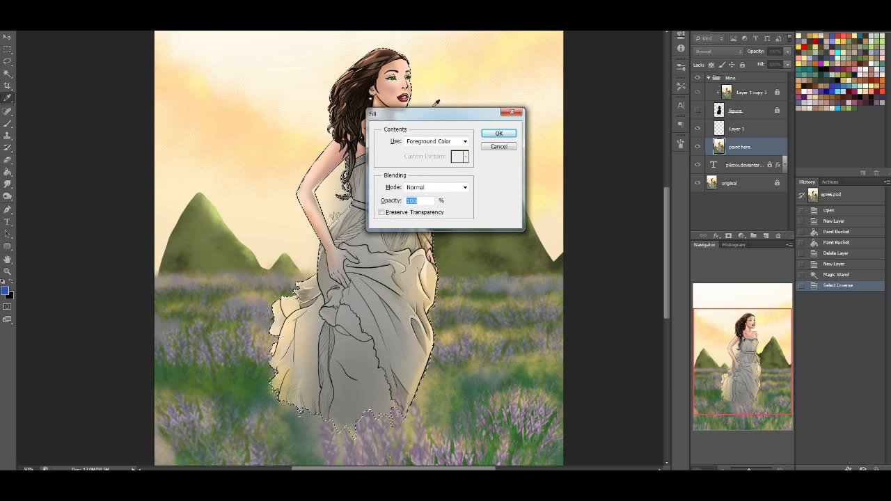
left_click(439, 141)
left_click(452, 183)
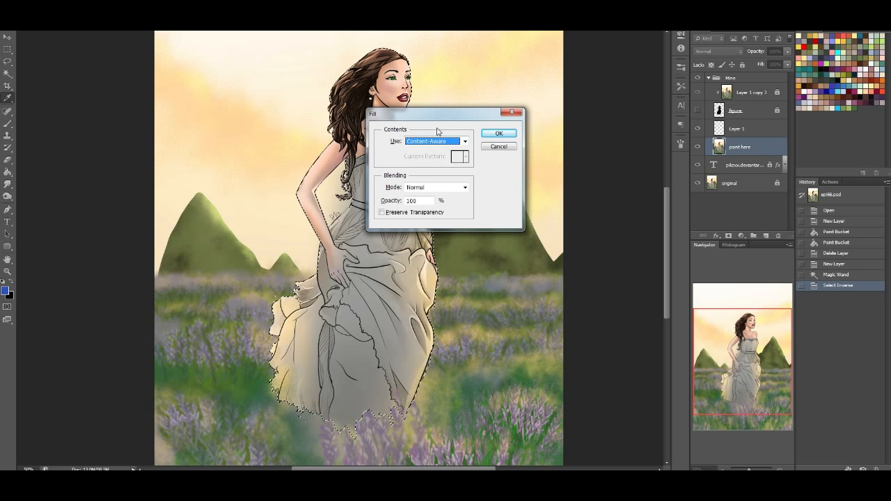
left_click(507, 134)
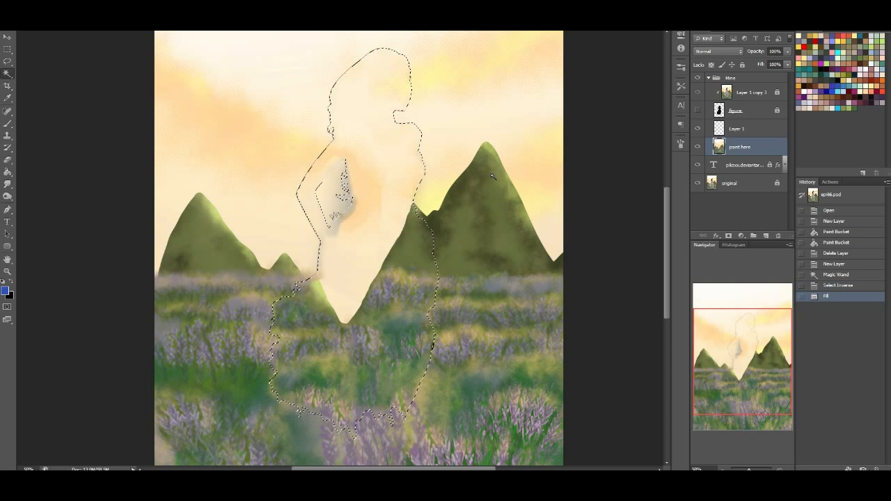
key("ctrl+d")
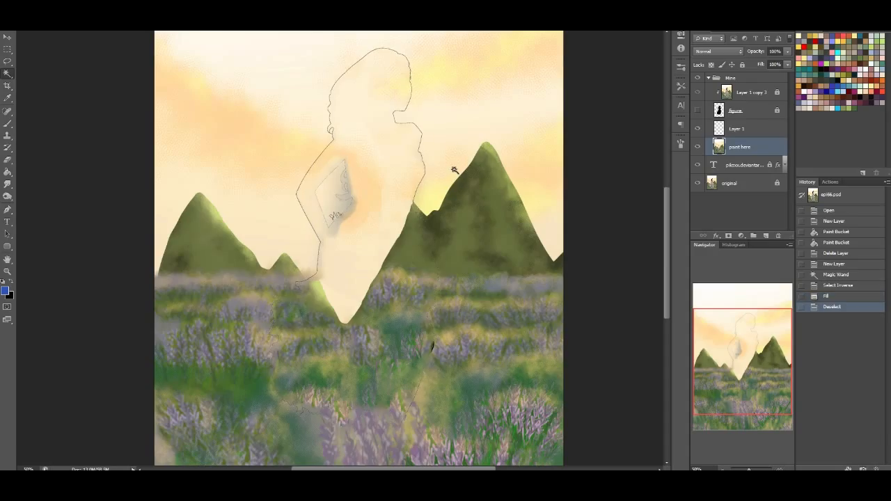
Choose a brush preset and paint sampled cream sky colour over the grey dress remnant in the sky
left_click(7, 127)
left_click(36, 19)
left_click(52, 229)
left_click(58, 145)
left_click(51, 132)
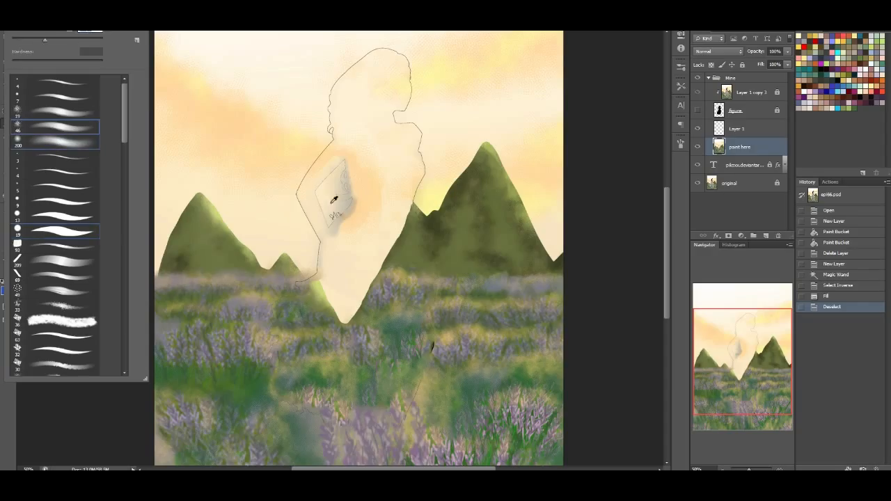
left_click(351, 232)
mouse_move(334, 216)
left_mouse_down()
mouse_move(315, 189)
mouse_move(321, 223)
left_mouse_up()
left_click(808, 481)
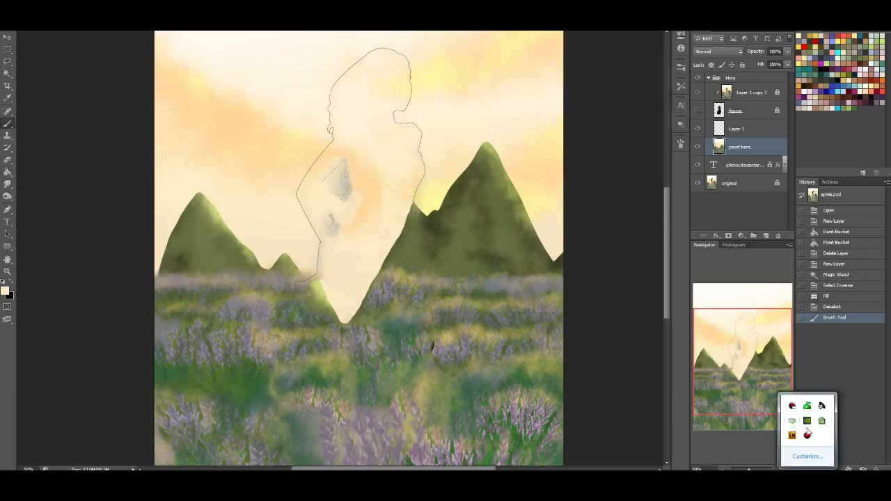
right_click(792, 436)
left_click(806, 428)
left_click(510, 246)
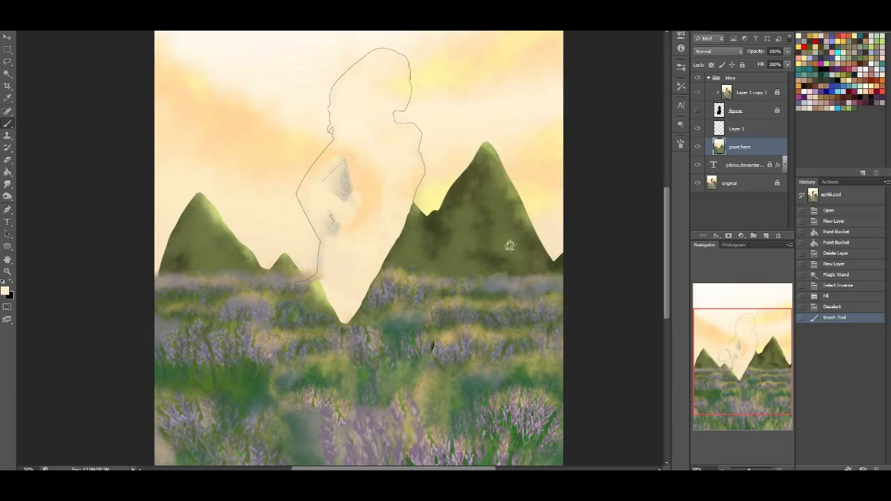
Paint out more of the grey patch and outline, and revert the history to the Select Inverse state
mouse_move(332, 174)
left_mouse_down()
mouse_move(355, 194)
mouse_move(327, 232)
mouse_move(328, 204)
left_mouse_up()
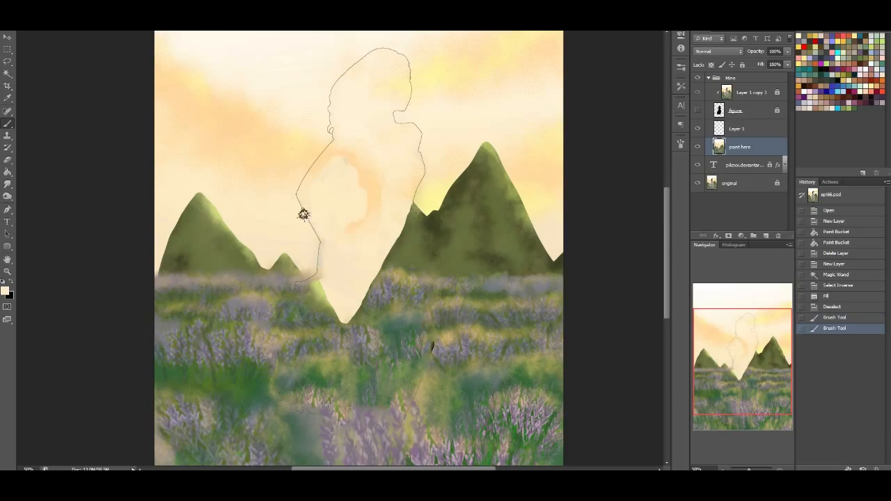
left_click_drag(317, 235, 314, 221)
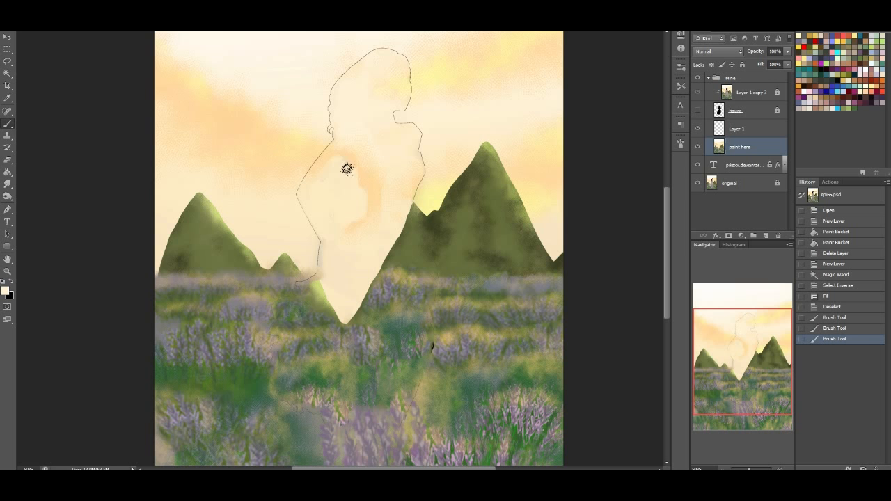
left_click(843, 304)
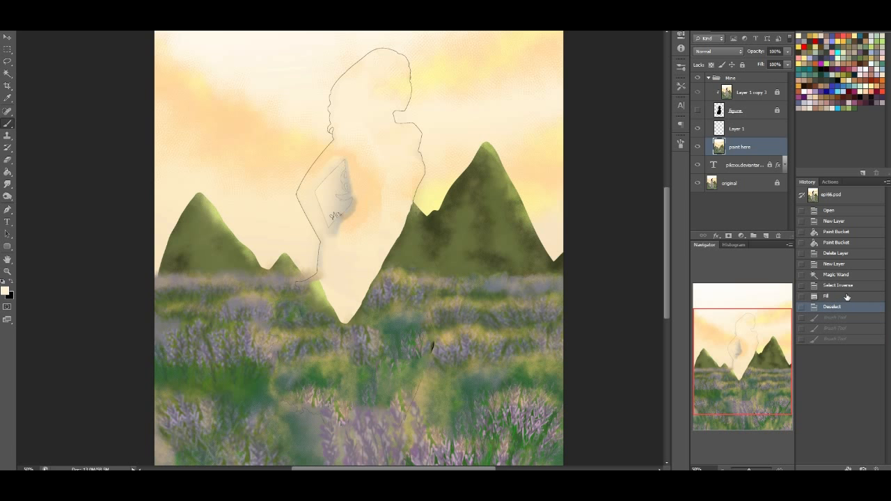
left_click(838, 286)
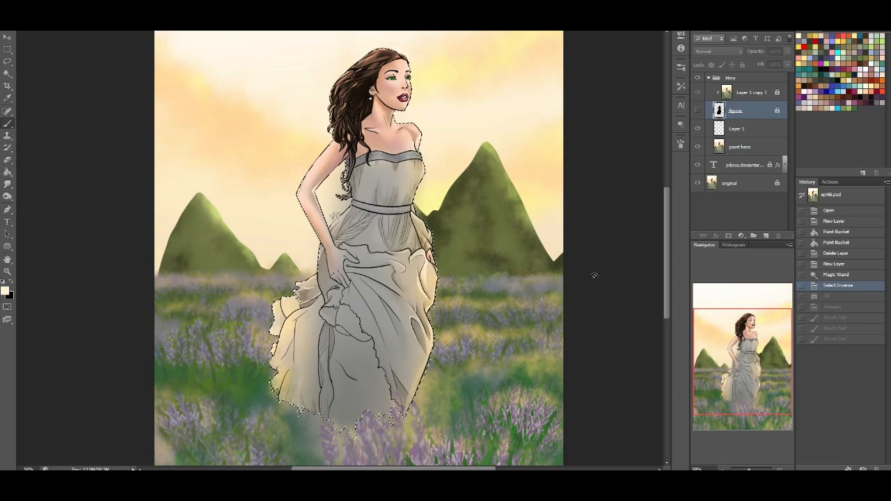
Expand the silhouette selection three times
key("Return")
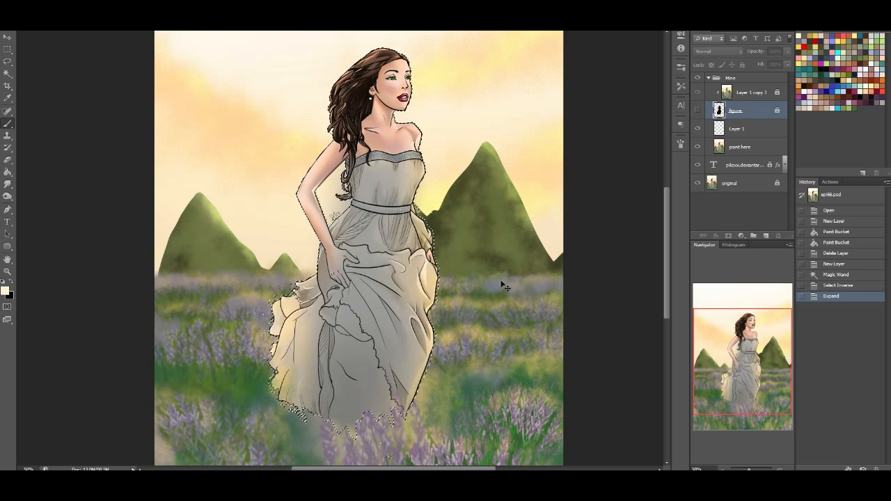
key("Return")
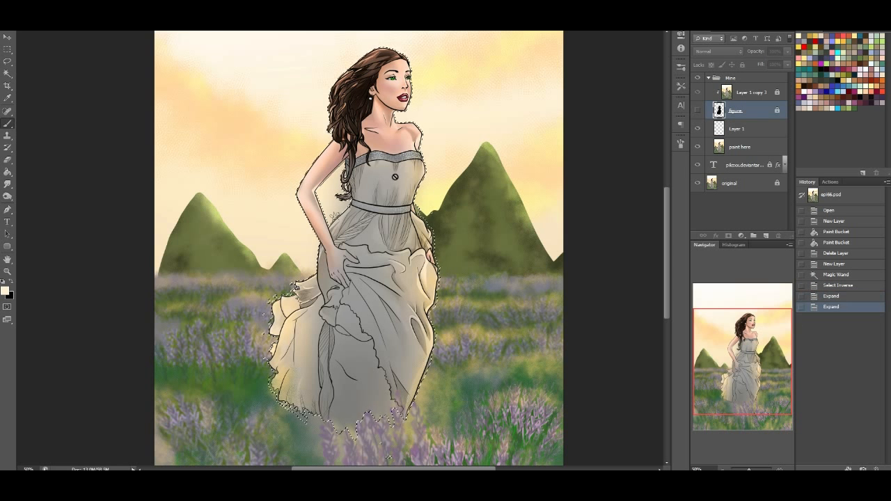
key("Return")
Fill the expanded selection on the paint here layer with Content-Aware and deselect
key("alt+bracketleft")
key("alt+bracketleft")
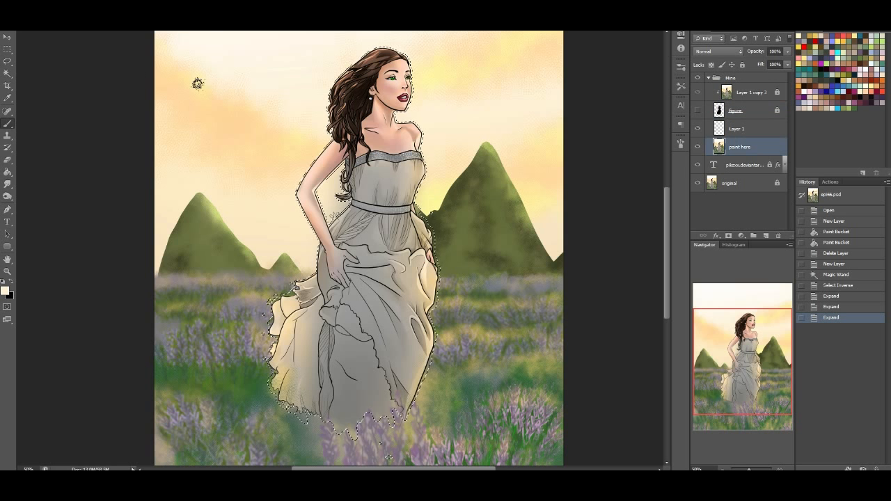
key("shift+F5")
key("Return")
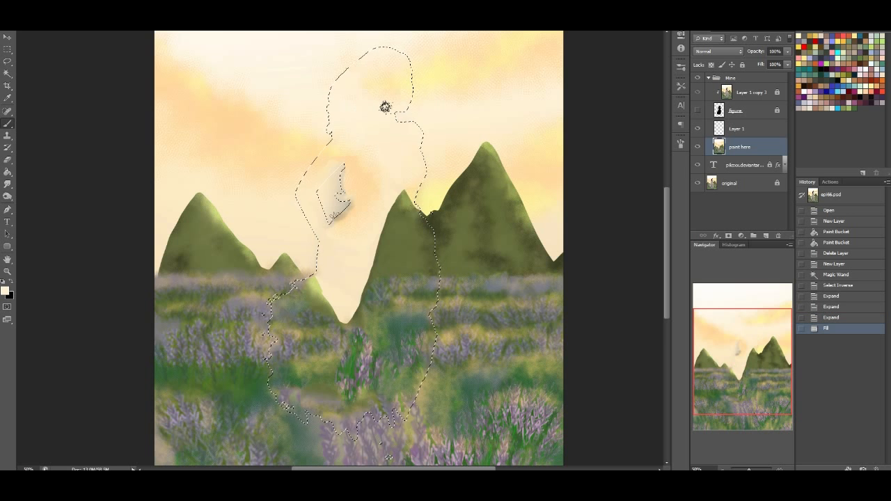
key("ctrl+d")
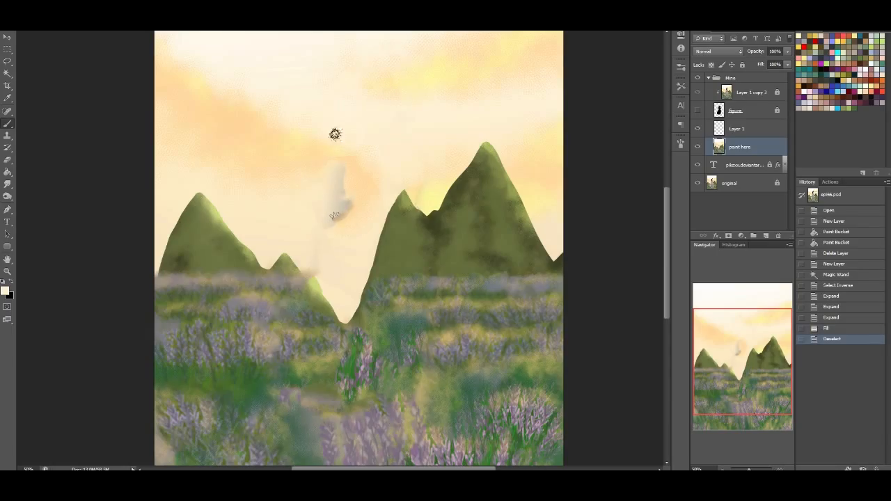
Brush sky colour over the grey remnant and fill the notch between the hills with hill green
mouse_move(330, 228)
left_mouse_down()
mouse_move(334, 185)
mouse_move(316, 169)
mouse_move(299, 224)
left_mouse_up()
left_click(315, 295, "alt")
mouse_move(308, 279)
left_mouse_down()
mouse_move(337, 314)
mouse_move(345, 292)
mouse_move(372, 291)
mouse_move(364, 280)
mouse_move(327, 287)
mouse_move(319, 275)
mouse_move(350, 278)
mouse_move(381, 258)
mouse_move(324, 276)
left_mouse_up()
mouse_move(392, 210)
left_mouse_down()
mouse_move(340, 276)
mouse_move(351, 281)
mouse_move(319, 284)
mouse_move(296, 267)
mouse_move(346, 275)
mouse_move(330, 285)
mouse_move(334, 305)
mouse_move(304, 283)
mouse_move(375, 286)
left_mouse_up()
Paint over the damaged middle of the lavender field with mauve, olive and green brush strokes
left_click(286, 283, "alt")
left_click(267, 294, "alt")
mouse_move(316, 296)
left_mouse_down()
mouse_move(379, 295)
mouse_move(331, 312)
mouse_move(376, 331)
mouse_move(353, 349)
mouse_move(360, 306)
left_mouse_up()
left_click(370, 300)
left_click(361, 355, "alt")
left_click_drag(320, 361, 343, 362)
left_click(340, 349)
left_click(345, 342)
left_click(349, 335)
left_click_drag(329, 328, 375, 312)
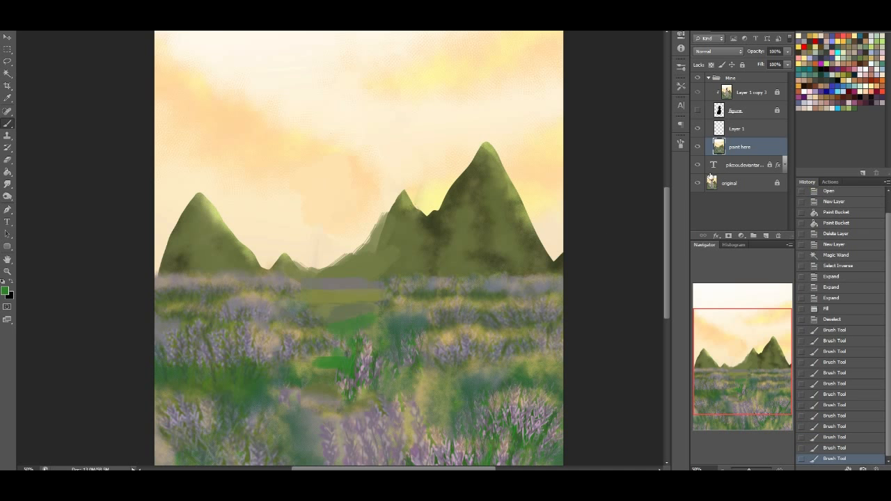
Toggle the figure layer to compare it with the repaired background, leaving the figure visible
left_click(698, 111)
left_click(697, 112)
left_click(696, 112)
left_click(695, 114)
left_click(696, 112)
mouse_move(782, 356)
left_mouse_down()
mouse_move(776, 397)
mouse_move(793, 353)
left_mouse_up()
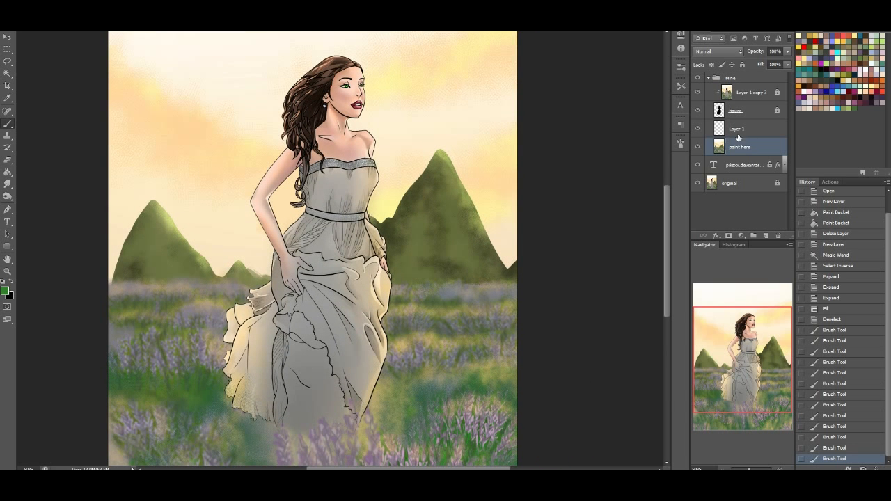
Select the upper part of the paint here layer across the full canvas width, down to just below the horizon, with the Rectangular Marquee
left_click(12, 46)
left_click_drag(726, 369, 729, 358)
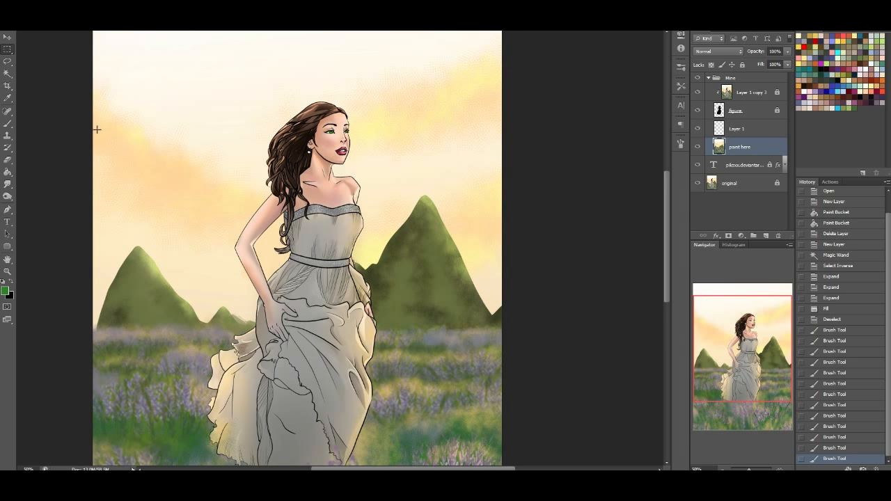
left_click_drag(63, 83, 662, 354)
key("ctrl+d")
left_click_drag(500, 344, 93, 34)
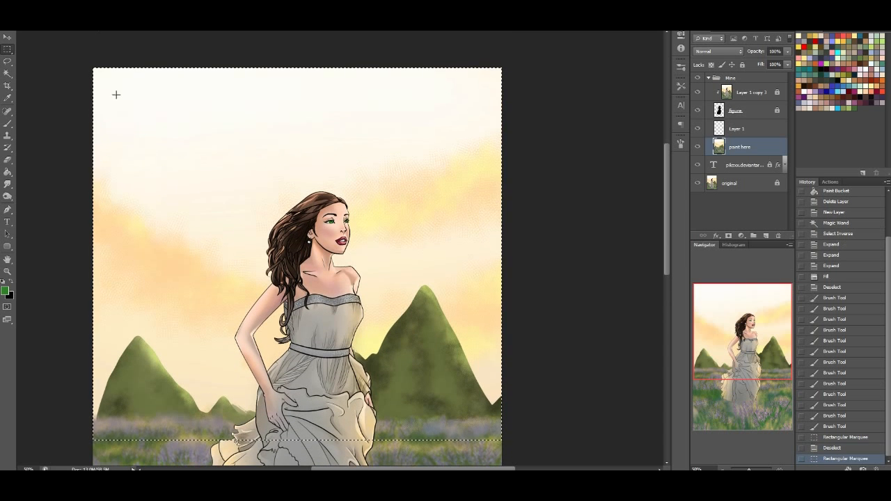
Feather the rectangular selection over the sky and hills by 100 pixels
left_click(125, 1)
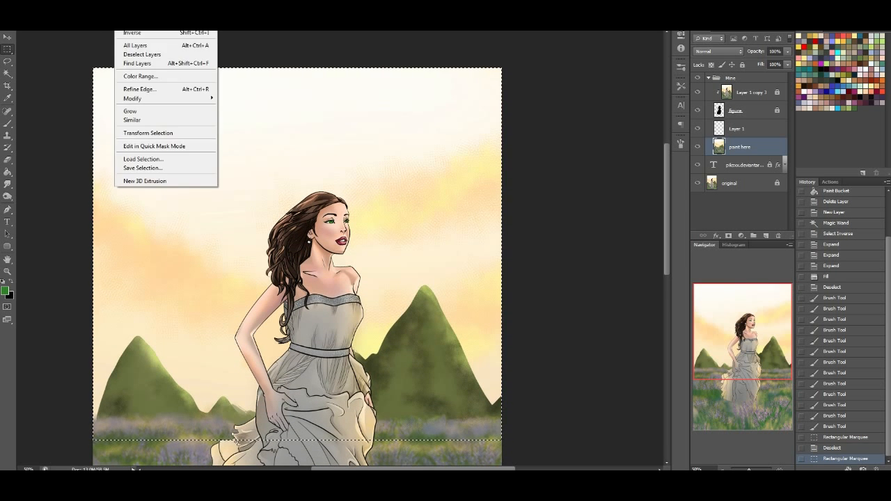
mouse_move(167, 98)
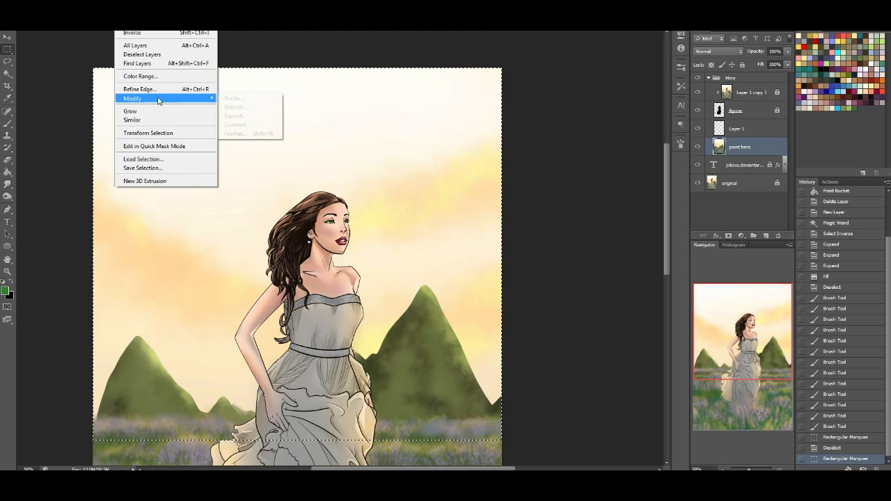
left_click(241, 133)
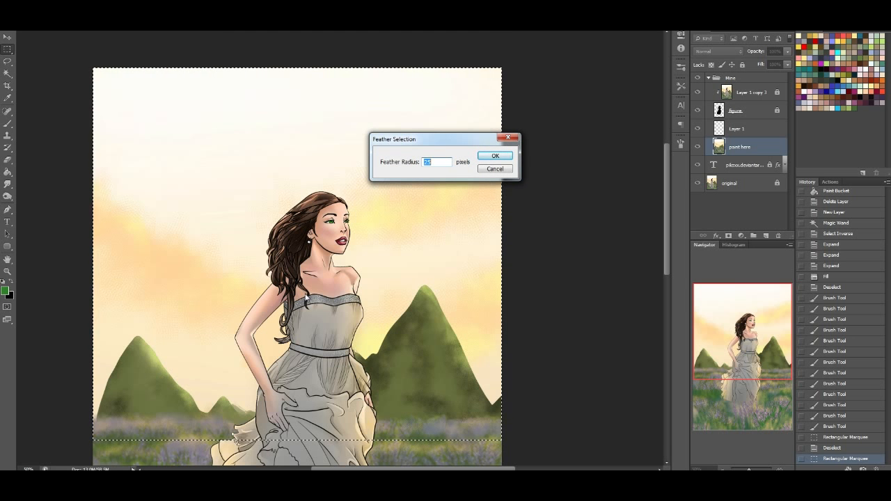
type("100")
key("Return")
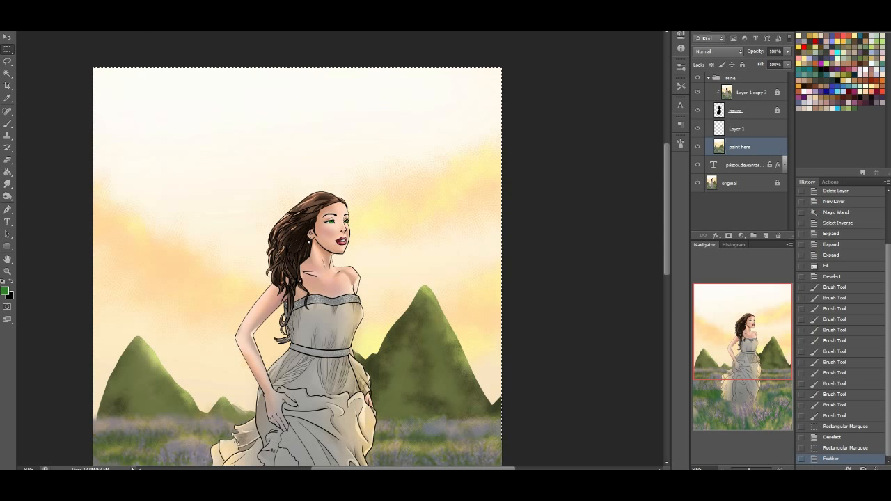
Apply a Gaussian Blur with a radius of about 11.4 pixels to the selected scenery, and deselect
key("alt+t")
mouse_move(199, 87)
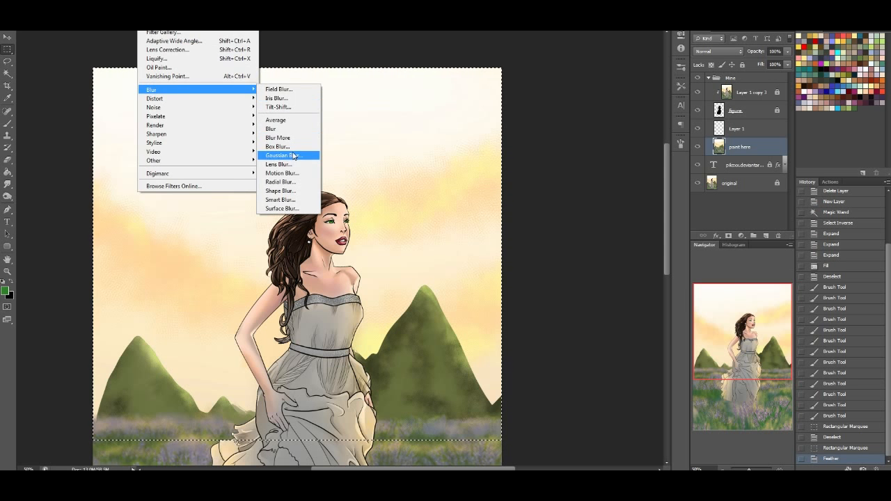
left_click(289, 155)
left_click_drag(478, 191, 485, 196)
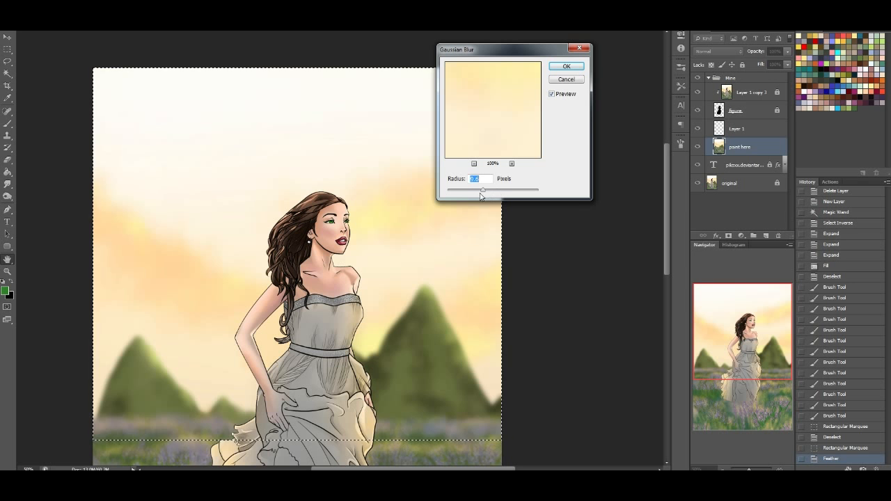
left_click_drag(485, 196, 485, 195)
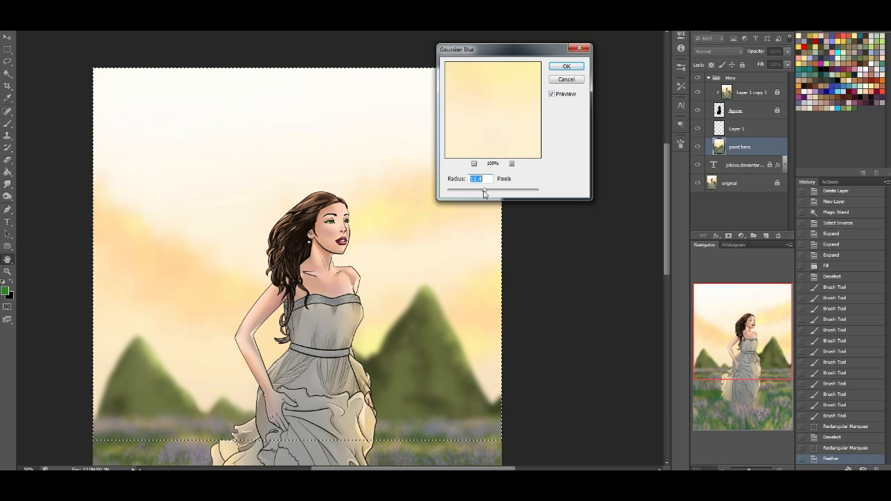
left_click(566, 66)
key("ctrl+d")
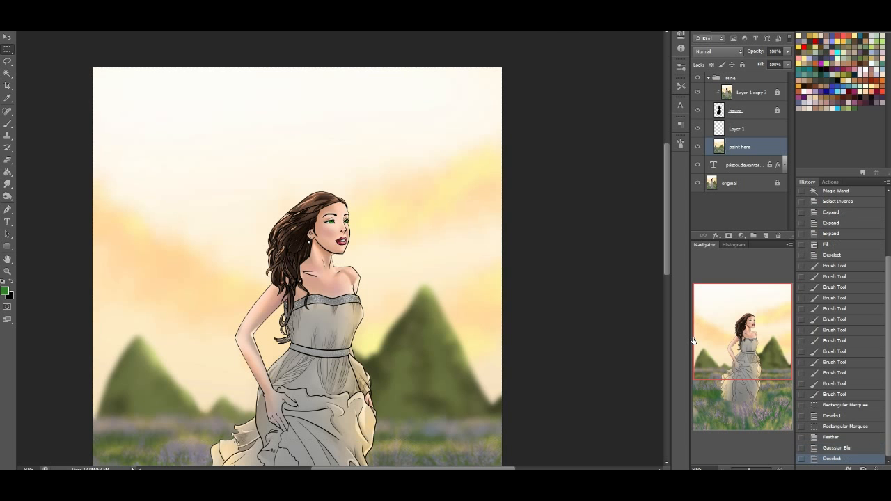
Activate Layer 1 above the paint here layer and set up the Brush with the tapered 32-pixel tip, adjusting its size
left_click_drag(710, 347, 696, 393)
left_click_drag(755, 363, 770, 391)
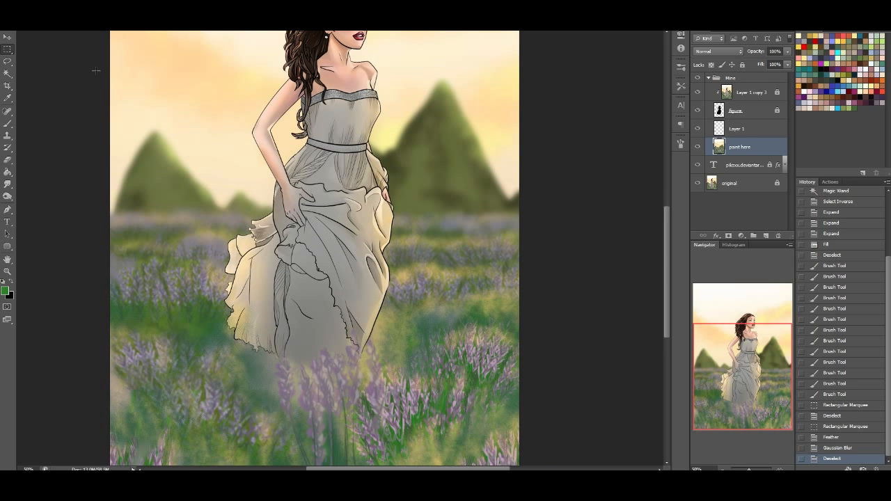
left_click_drag(714, 139, 744, 131)
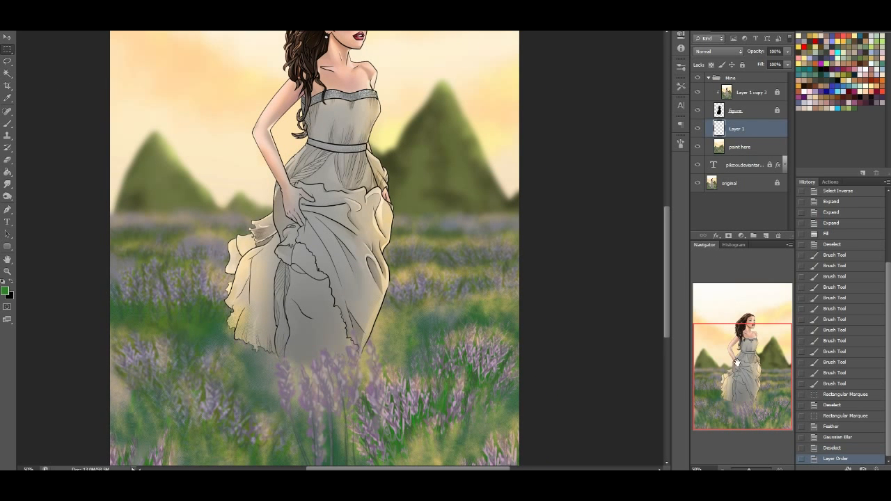
left_click_drag(733, 356, 721, 377)
left_click(7, 123)
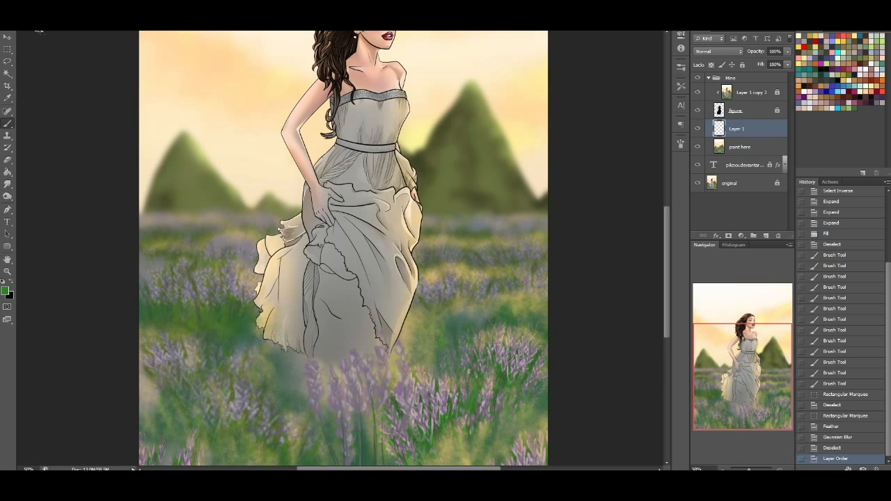
left_click(31, 20)
left_click_drag(123, 128, 123, 160)
left_click(37, 39)
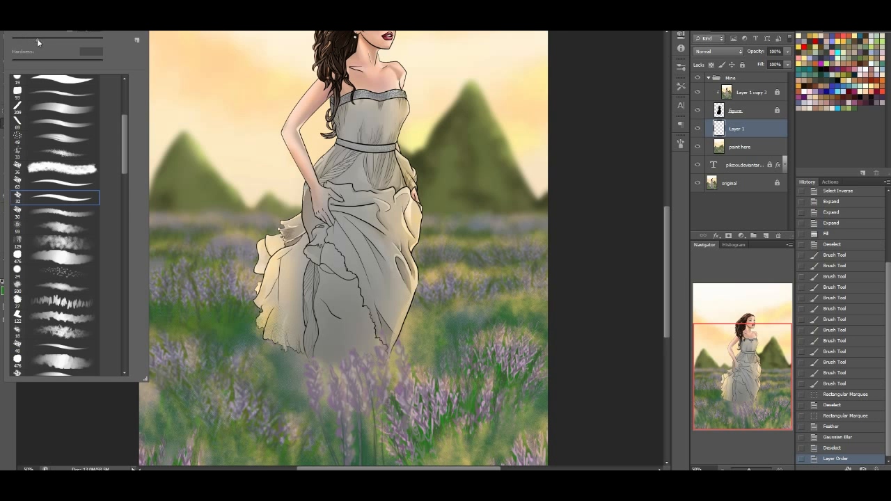
left_click(709, 362)
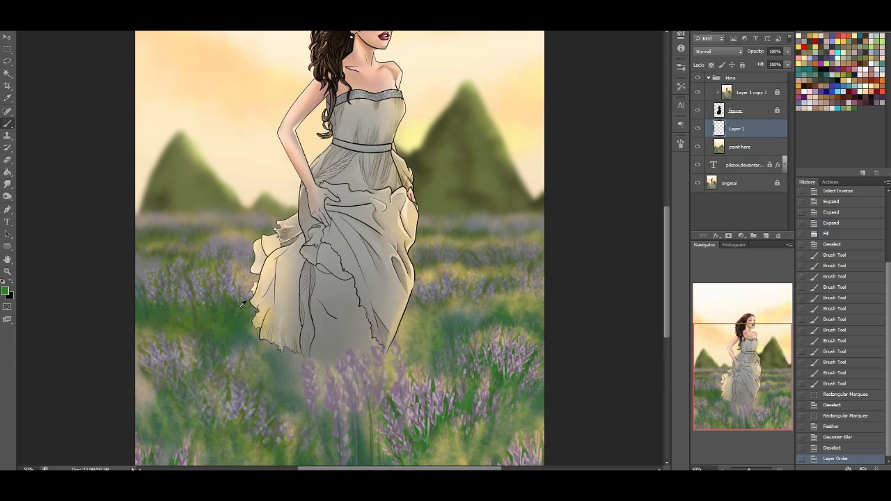
Paint a cluster of dark green grass blades at the lower left edge of the lavender field on Layer 1
left_click_drag(159, 425, 146, 384)
mouse_move(152, 425)
left_mouse_down()
mouse_move(137, 378)
mouse_move(152, 381)
mouse_move(159, 399)
mouse_move(146, 398)
left_mouse_up()
mouse_move(144, 419)
left_mouse_down()
mouse_move(141, 397)
mouse_move(143, 411)
left_mouse_up()
left_click_drag(149, 432, 150, 411)
left_click_drag(153, 432, 155, 413)
mouse_move(154, 431)
left_mouse_down()
mouse_move(159, 409)
mouse_move(144, 400)
mouse_move(158, 415)
left_mouse_up()
mouse_move(159, 436)
left_mouse_down()
mouse_move(165, 418)
mouse_move(164, 426)
left_mouse_up()
left_click_drag(169, 446, 172, 433)
mouse_move(172, 446)
left_mouse_down()
mouse_move(169, 405)
mouse_move(175, 438)
left_mouse_up()
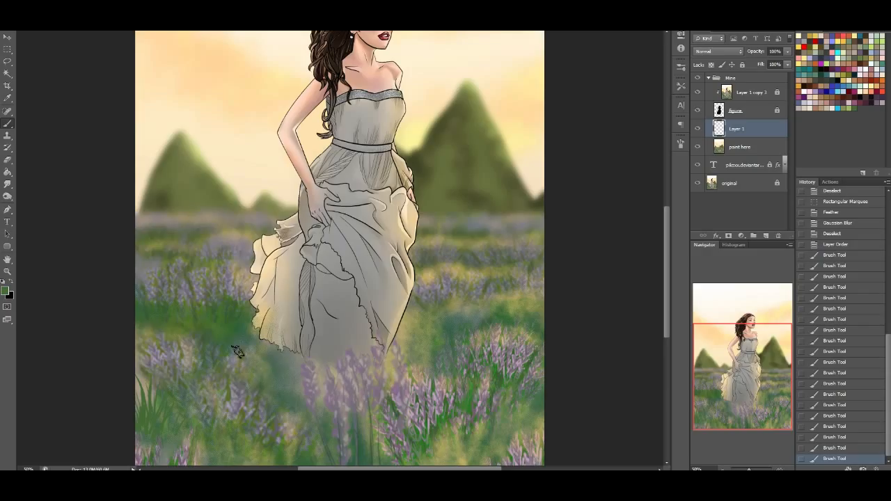
Paint grass blades in sampled greens at the dress's lower left hem and across the grass band left of it
left_click(272, 370, "alt")
mouse_move(273, 371)
left_mouse_down()
mouse_move(269, 350)
mouse_move(277, 346)
left_mouse_up()
mouse_move(281, 370)
left_mouse_down()
mouse_move(284, 350)
mouse_move(247, 345)
mouse_move(253, 354)
mouse_move(284, 354)
left_mouse_up()
mouse_move(286, 394)
left_mouse_down()
mouse_move(269, 375)
mouse_move(259, 382)
mouse_move(255, 357)
left_mouse_up()
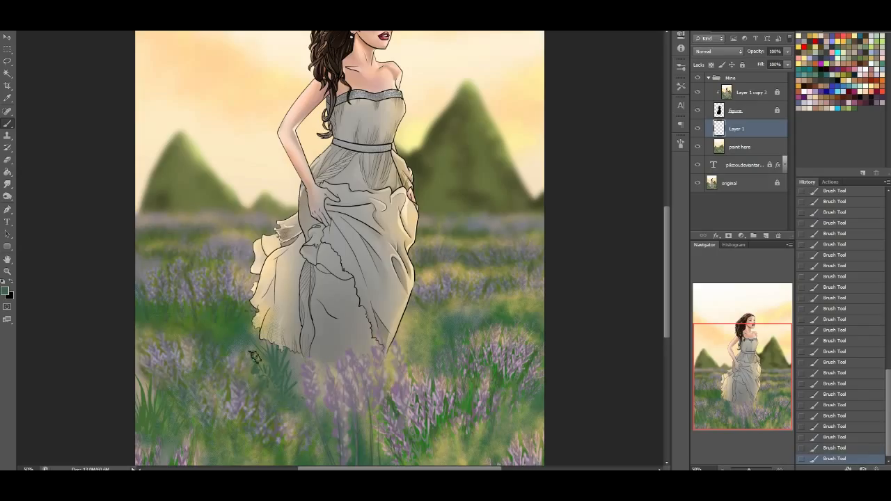
left_click(206, 330, "alt")
left_click(213, 335, "alt")
left_click(171, 331, "alt")
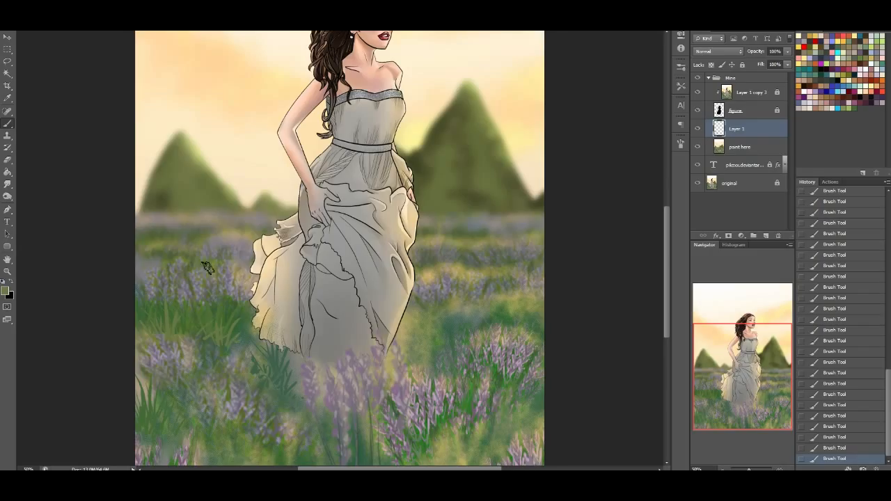
Paint upright tufts of green and olive grass blades immediately right of the dress hem
left_click_drag(741, 385, 738, 385)
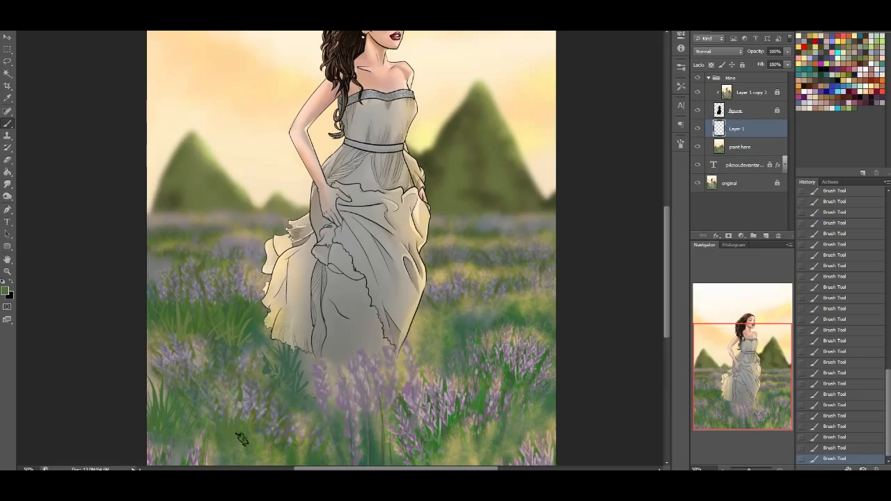
left_click(456, 334, "alt")
mouse_move(424, 330)
left_mouse_down()
mouse_move(437, 362)
mouse_move(423, 359)
left_mouse_up()
left_click(430, 315, "alt")
mouse_move(426, 328)
left_mouse_down()
mouse_move(430, 355)
mouse_move(439, 354)
left_mouse_up()
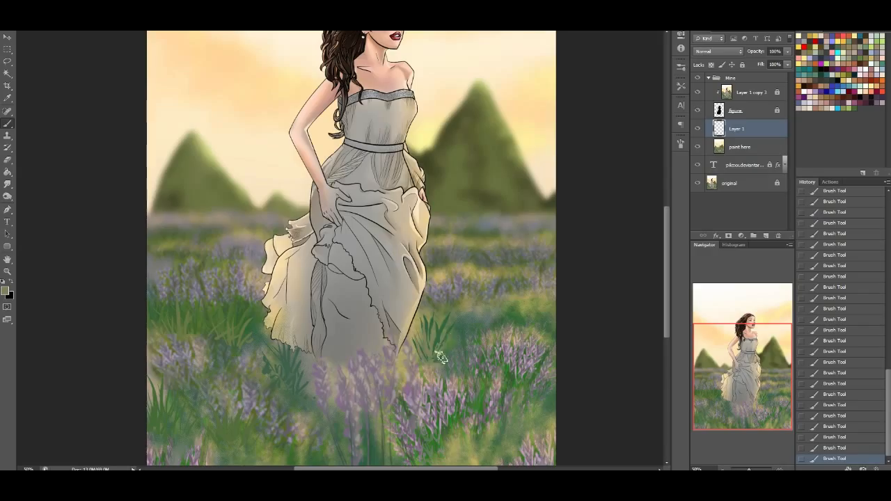
left_click(440, 314, "alt")
left_click_drag(441, 322, 434, 348)
left_click_drag(428, 322, 429, 347)
Extend the grass tufts toward the field's right edge with strokes in sampled greens and yellow ochre
left_click(462, 340, "alt")
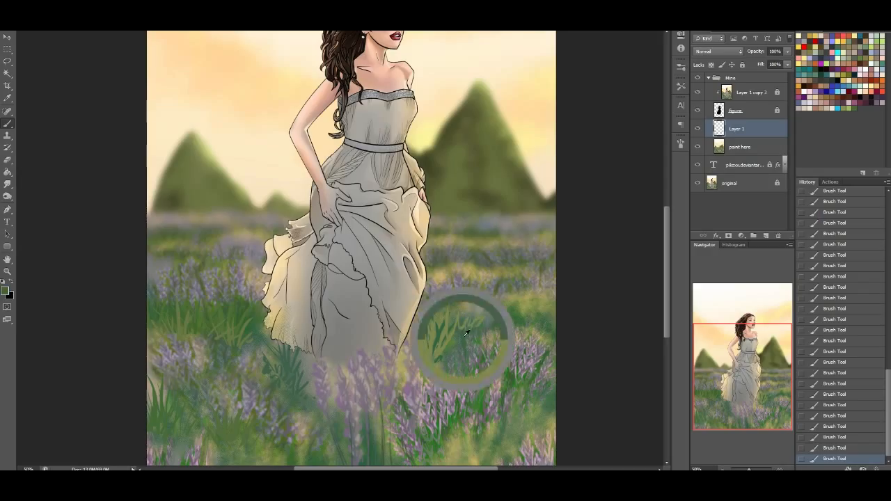
left_click_drag(463, 322, 465, 342)
mouse_move(473, 321)
left_mouse_down()
mouse_move(470, 340)
mouse_move(455, 343)
left_mouse_up()
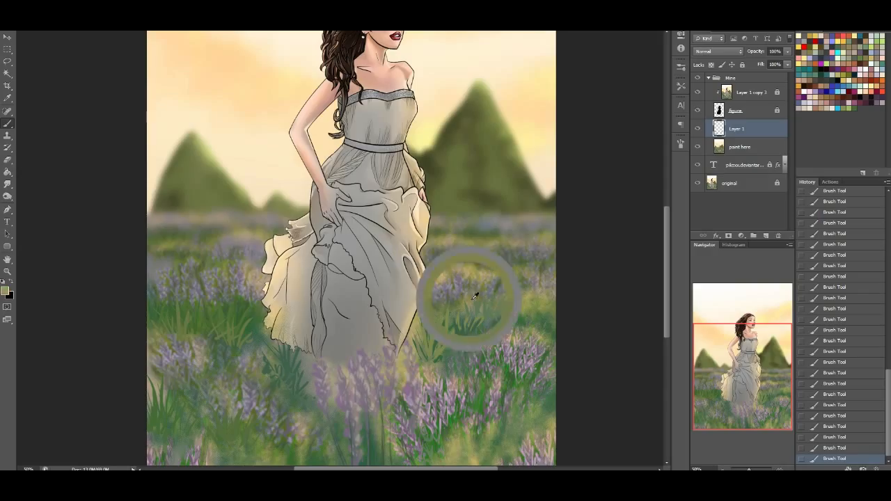
left_click(522, 318, "alt")
left_click_drag(515, 295, 524, 318)
left_click_drag(533, 301, 526, 319)
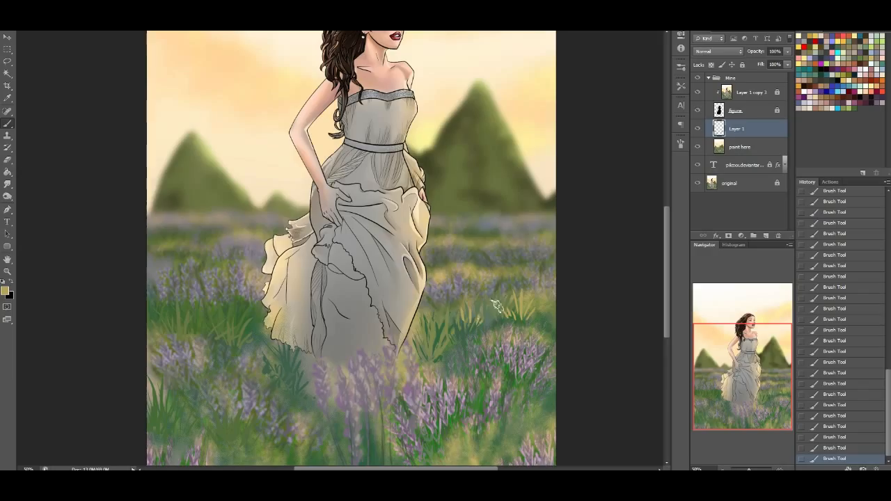
left_click(482, 398, "alt")
left_click(380, 431, "alt")
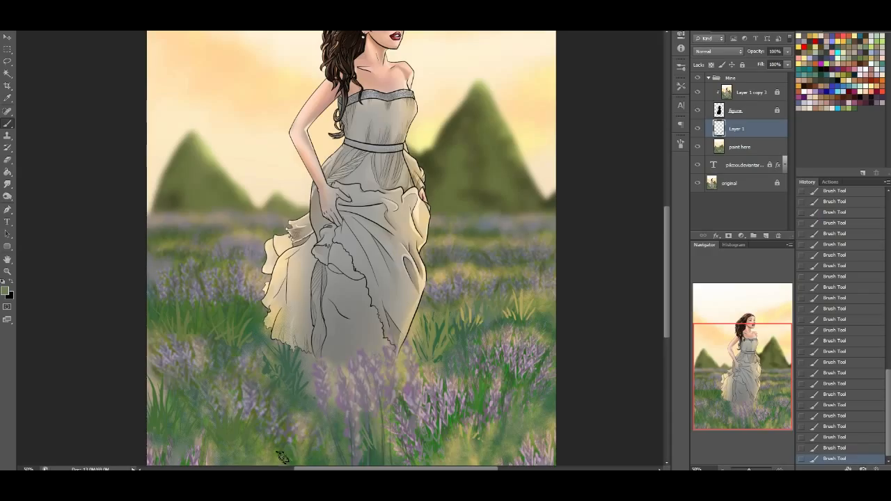
Add olive and yellow blades to the lower left foreground and small light yellow flecks among the distant lavender rows
left_click_drag(773, 374, 772, 374)
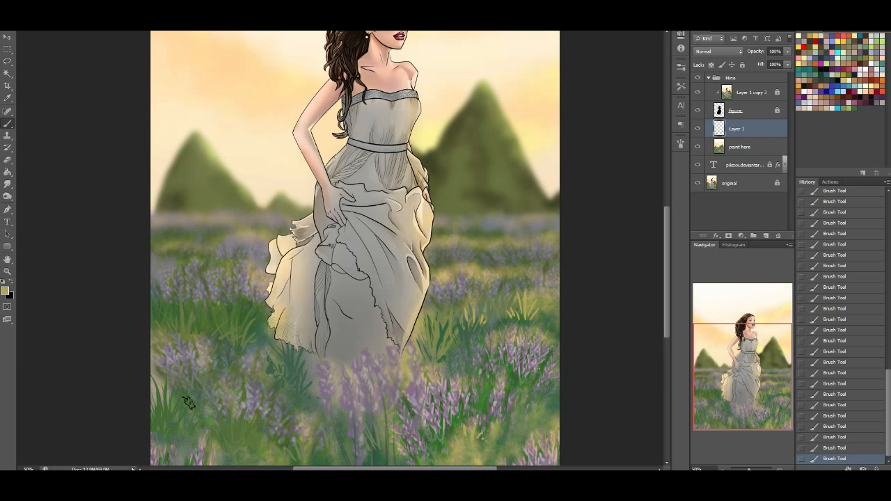
left_click_drag(209, 411, 240, 429)
left_click(443, 328, "alt")
mouse_move(220, 429)
left_mouse_down()
mouse_move(207, 406)
mouse_move(248, 434)
mouse_move(219, 454)
left_mouse_up()
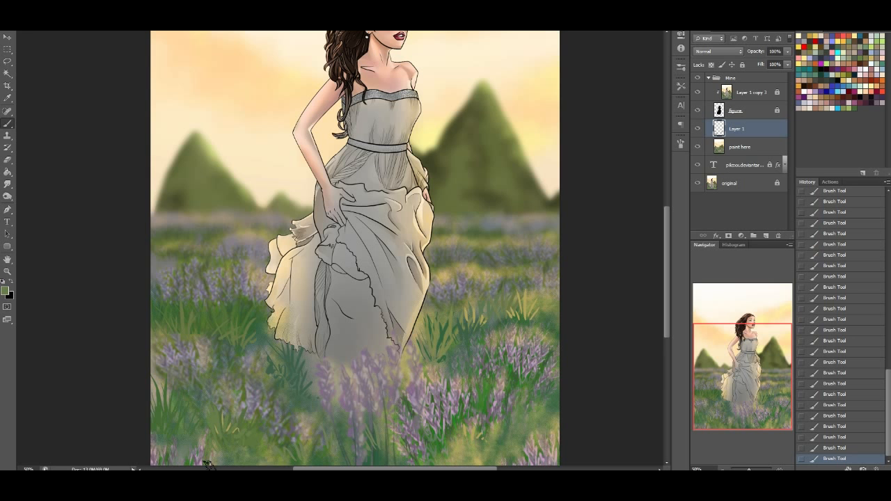
left_click(443, 269, "alt")
left_click_drag(782, 369, 775, 359)
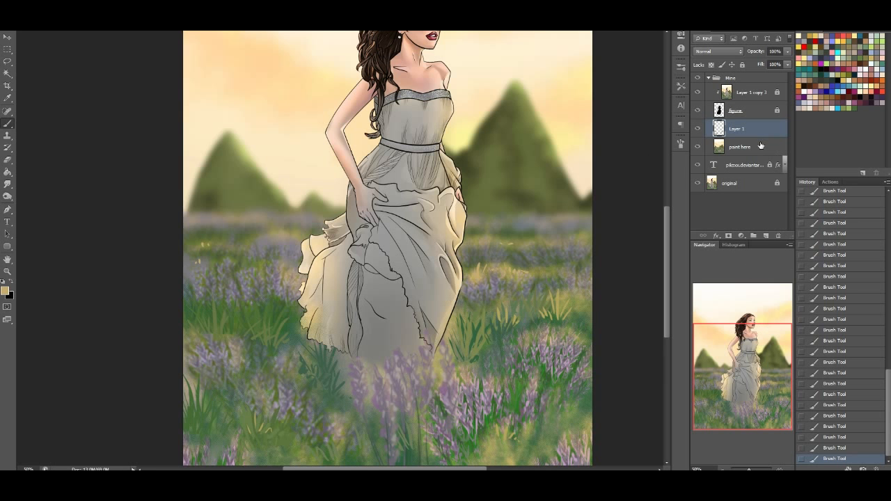
Merge the painted grass layer with the paint here layer and add a new empty layer above it
key("ctrl+e")
left_click_drag(762, 377, 770, 366)
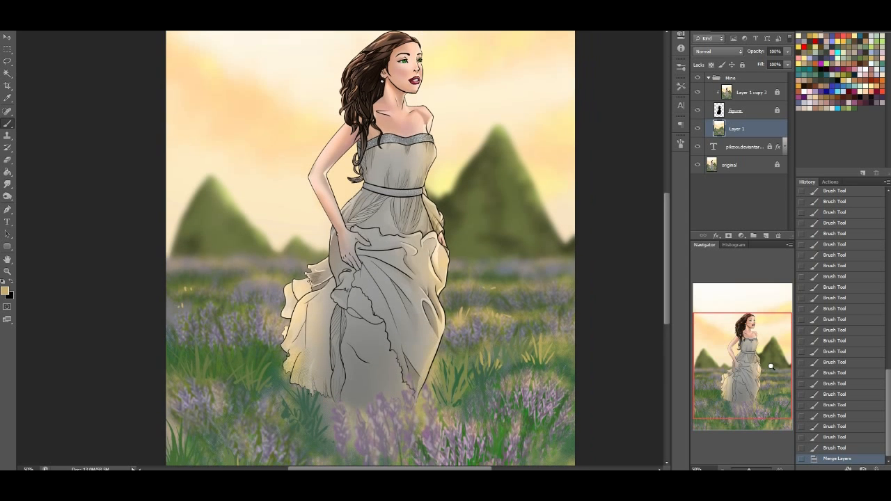
left_click(766, 236)
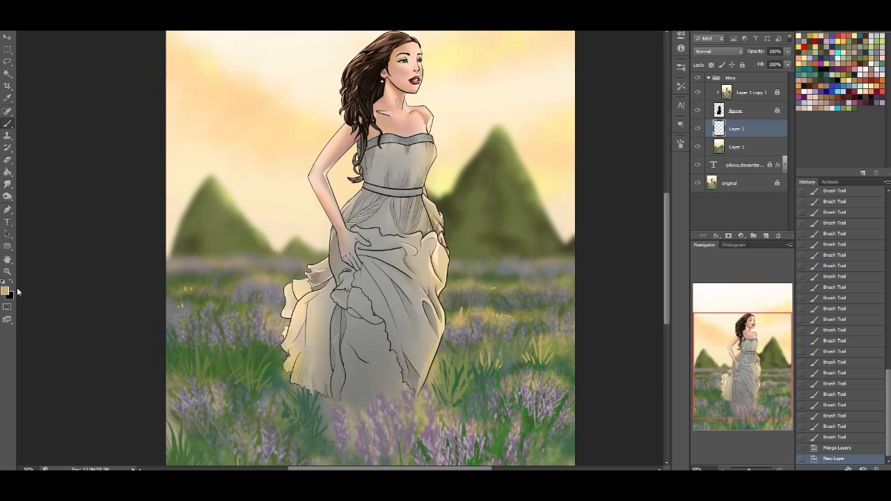
Sample olive yellow as the foreground colour and dark grass green as the background colour from the field
left_click_drag(747, 372, 747, 382)
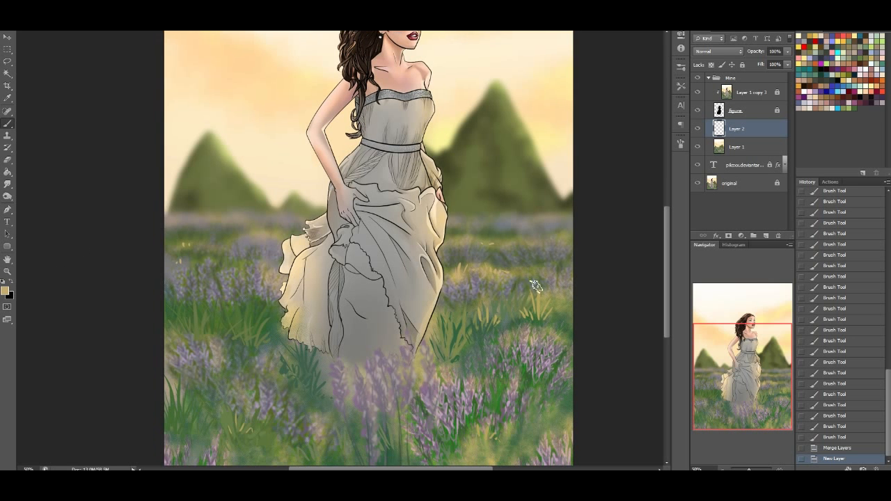
left_click(560, 296, "alt")
left_click(12, 284)
left_click(272, 324, "alt")
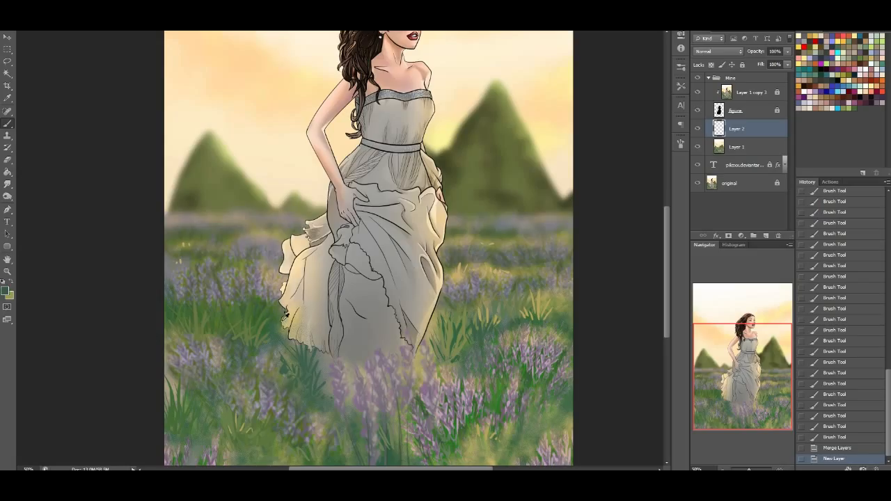
left_click(11, 284)
left_click_drag(783, 357, 783, 347)
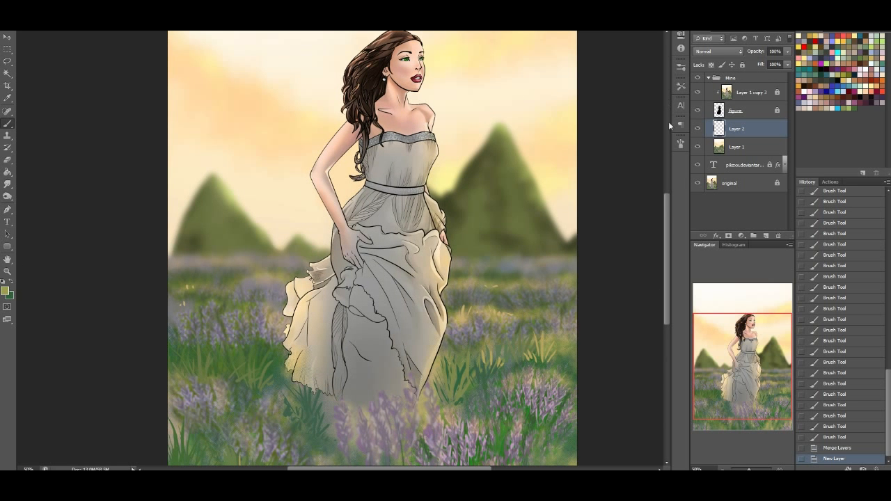
Turn off the brush's Dual Brush, Transfer and Smoothing options, keep Shape Dynamics on, and open the Shape Dynamics settings
left_click(681, 144)
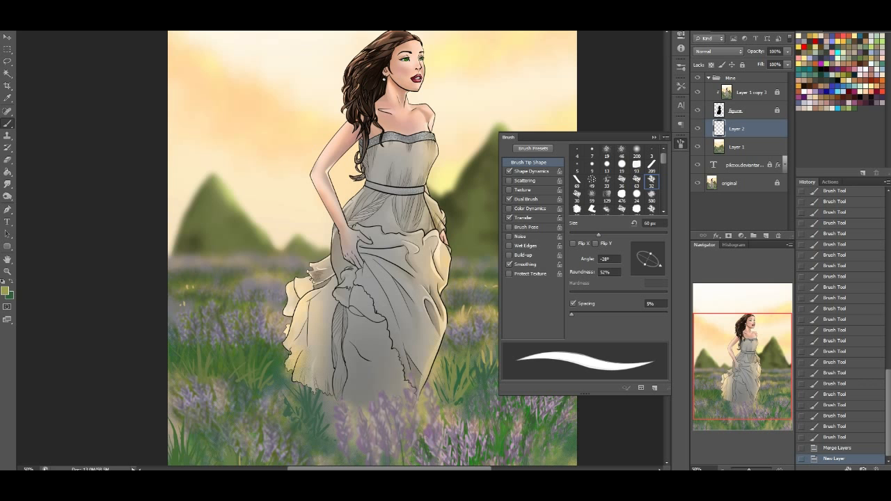
left_click(206, 25)
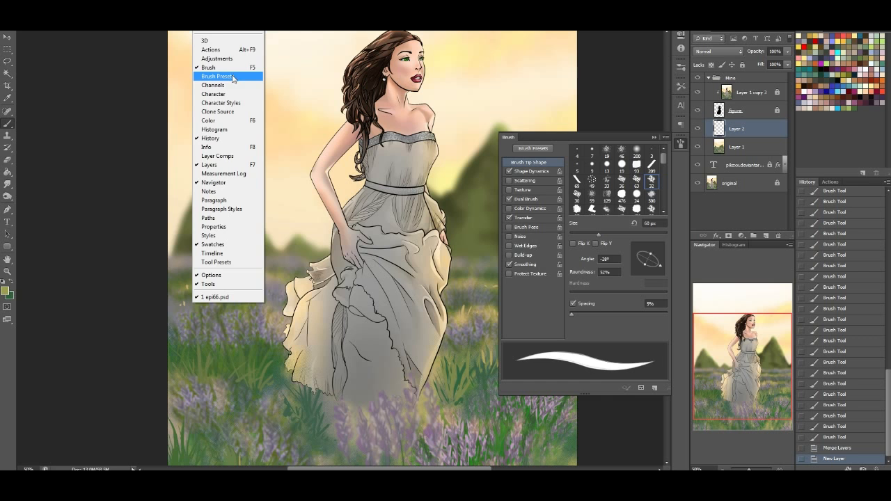
left_click(682, 144)
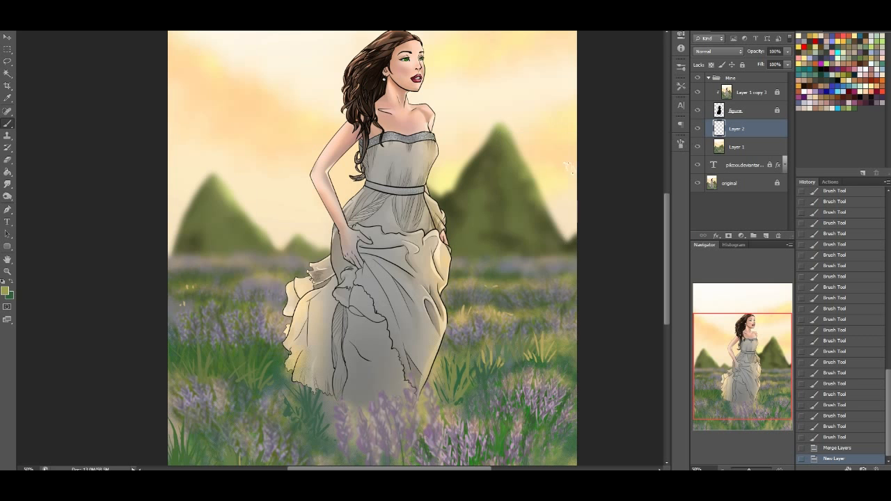
left_click(680, 146)
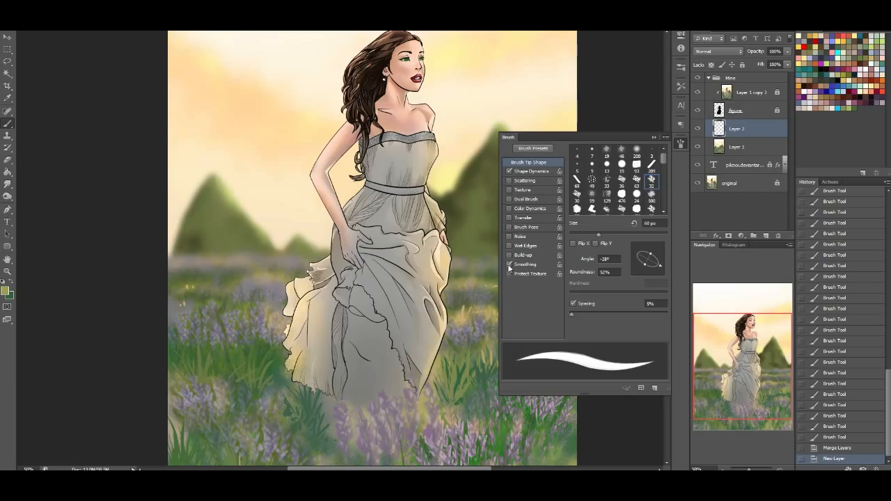
left_click(533, 172)
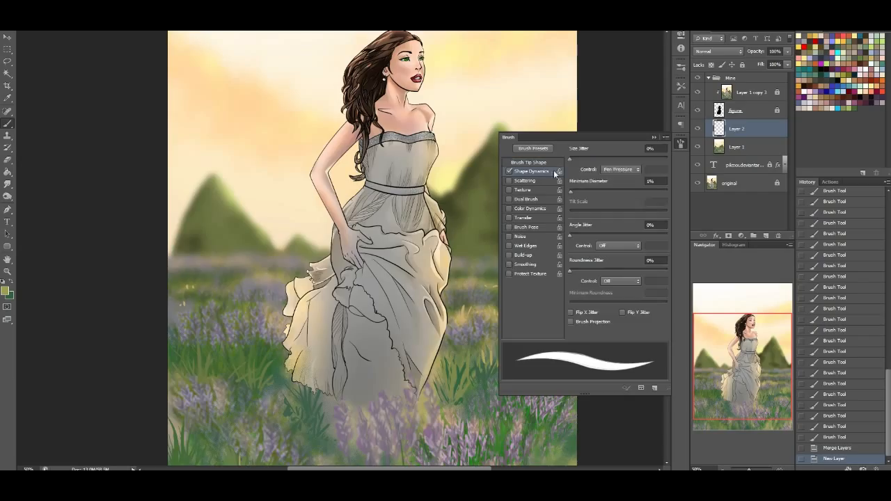
Try Fade and Off as the brush's size control in Shape Dynamics, ending on Pen Pressure
left_click(628, 172)
left_click(625, 194)
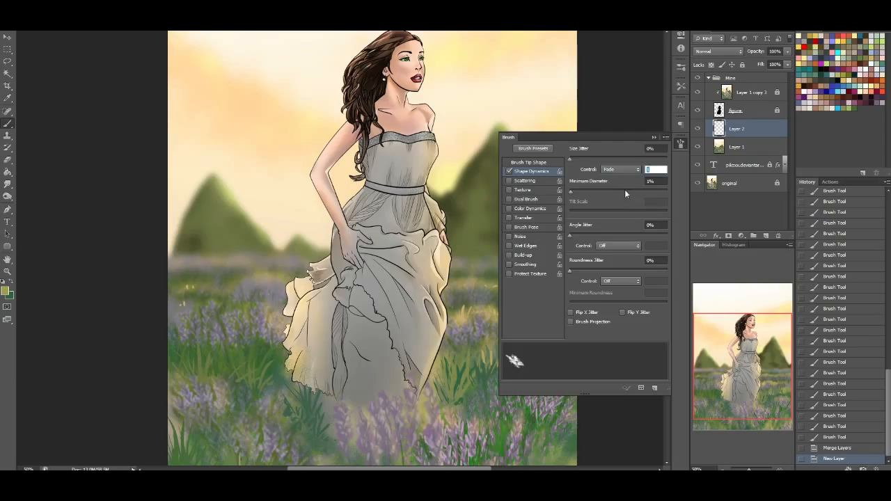
left_click(621, 172)
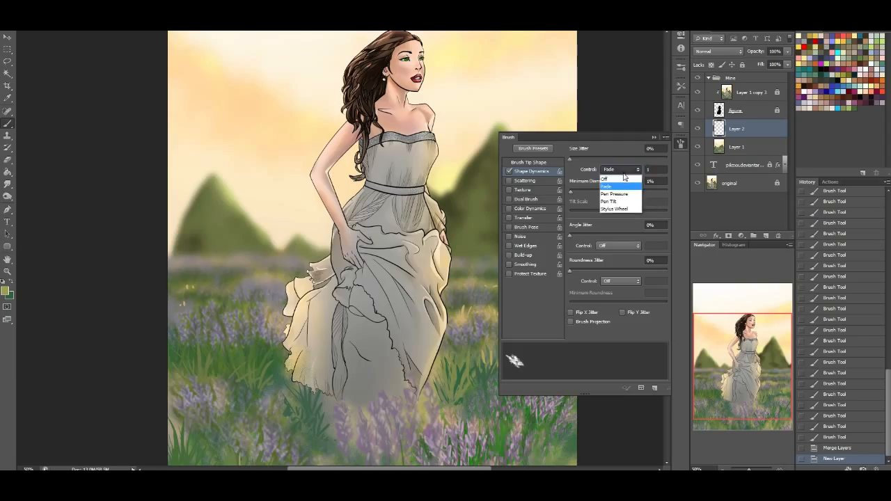
left_click(622, 179)
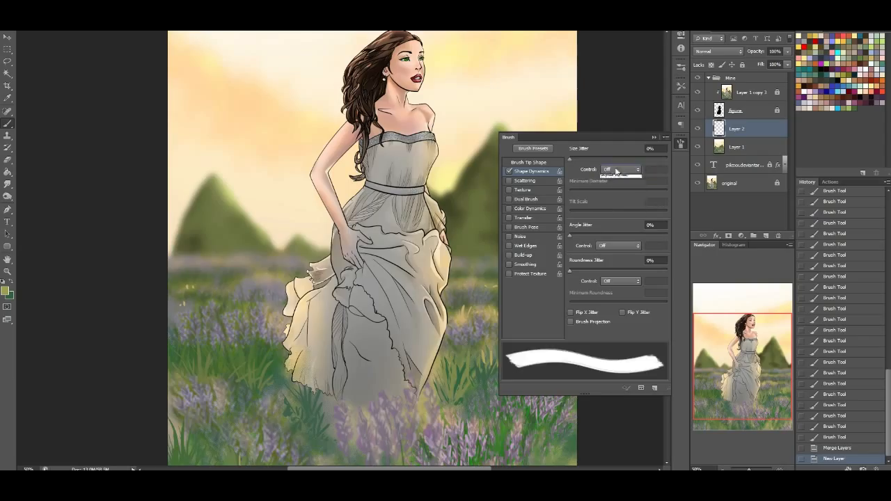
left_click(621, 170)
left_click(615, 193)
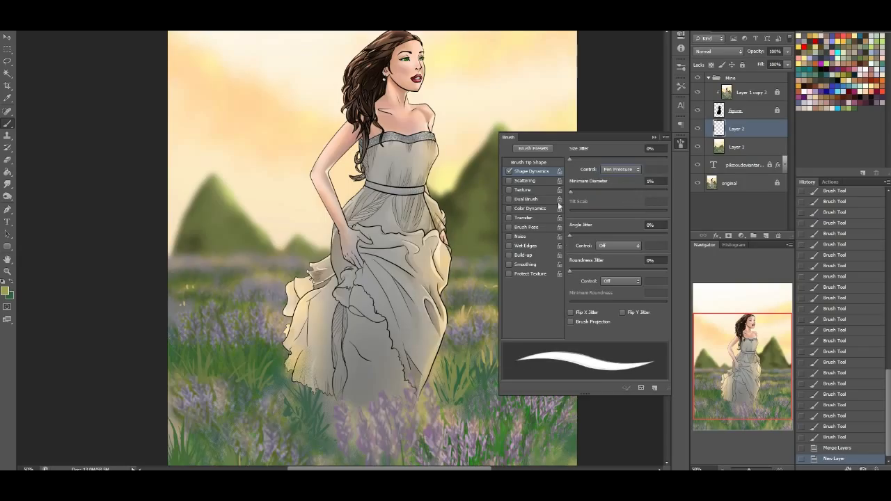
Turn on Color Dynamics for the brush and set its foreground/background control to Fade over 25 steps
left_click(529, 208)
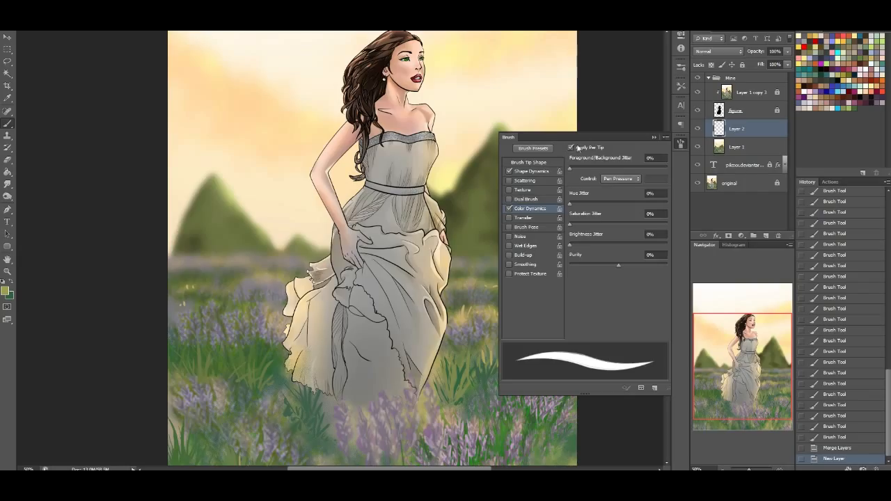
left_click(626, 178)
left_click(622, 198)
left_click(660, 158)
left_click(618, 180)
left_click(621, 195)
left_click(613, 180)
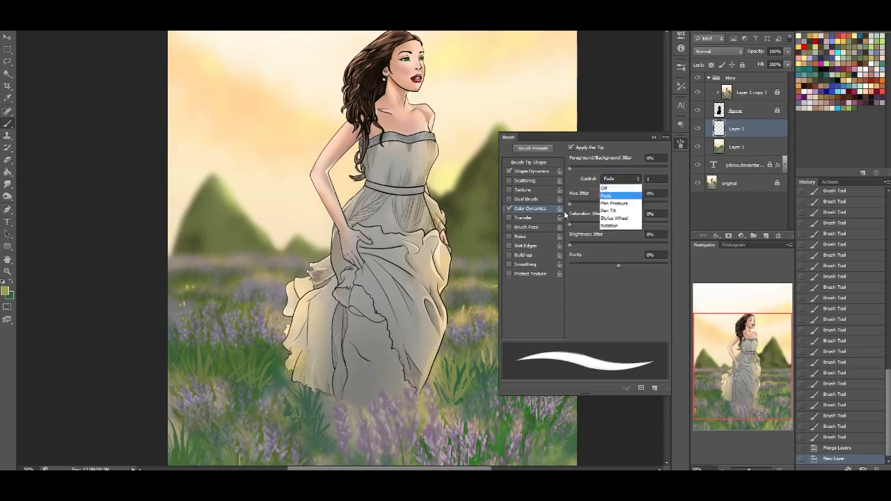
left_click(658, 179)
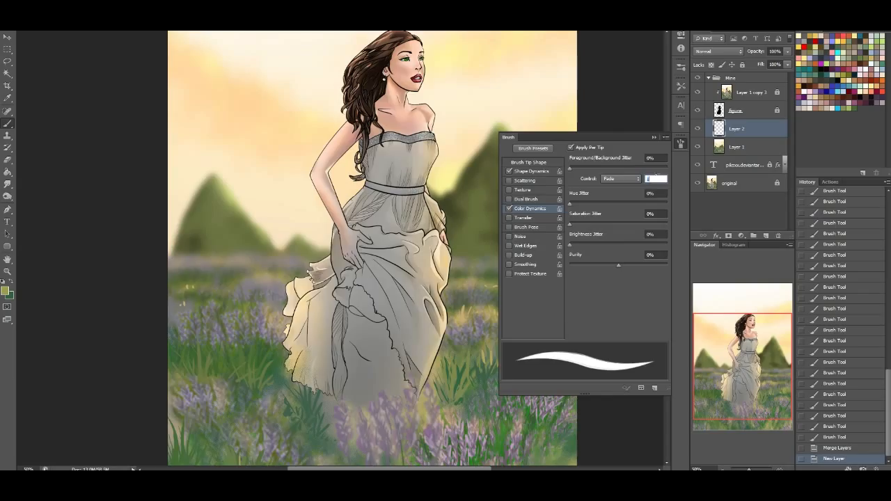
left_click(531, 170)
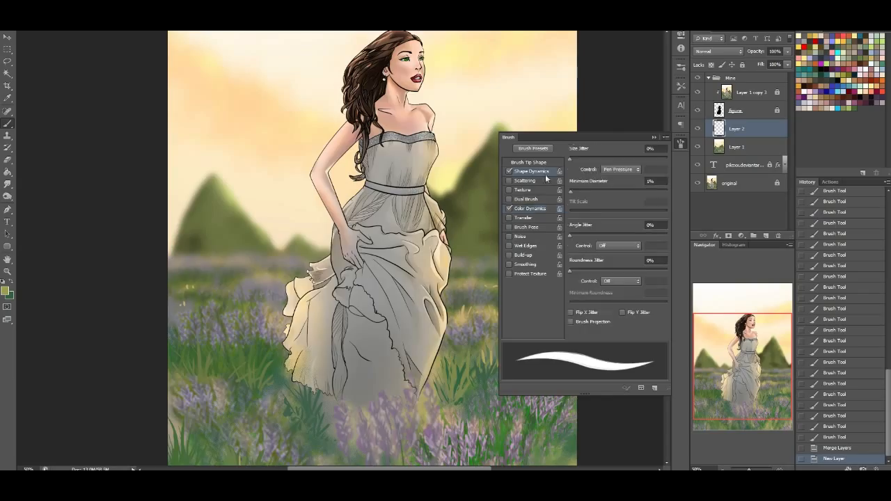
left_click(529, 209)
left_click(654, 179)
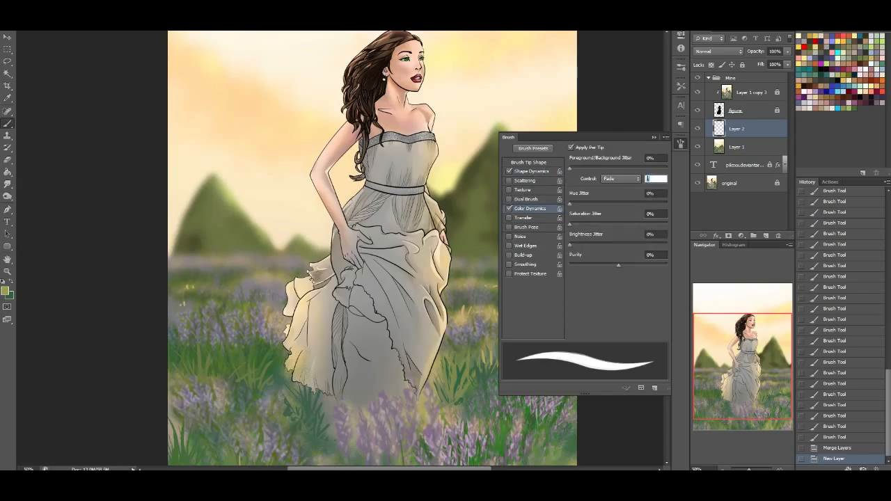
type("25")
Switch to the 19 px hard round brush preset with 100% hardness
left_click_drag(742, 383, 747, 401)
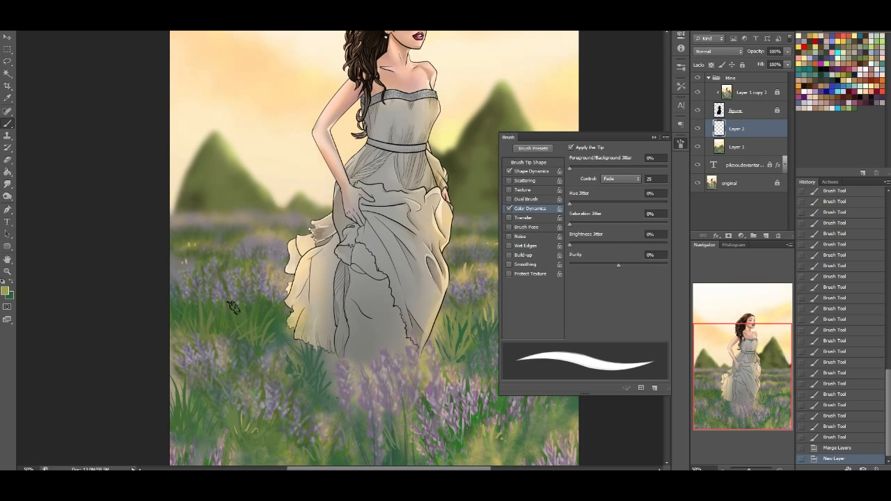
left_click_drag(235, 365, 279, 221)
left_click(656, 179)
left_click(532, 172)
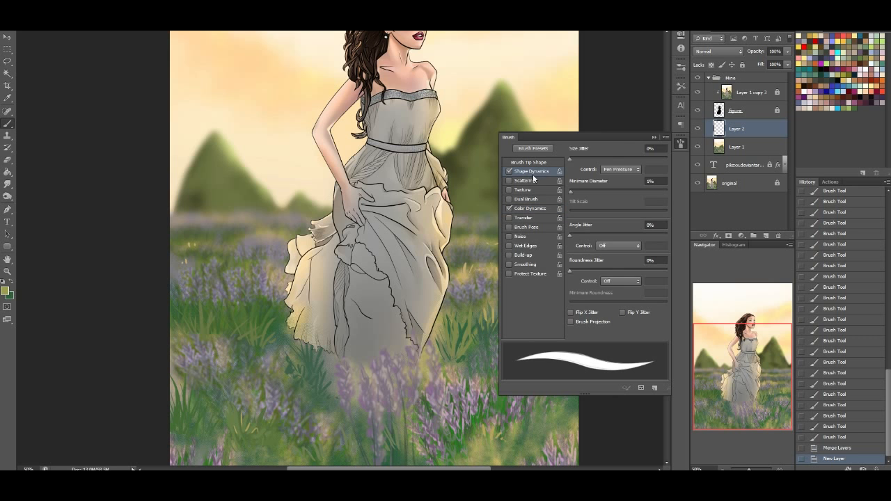
left_click(35, 21)
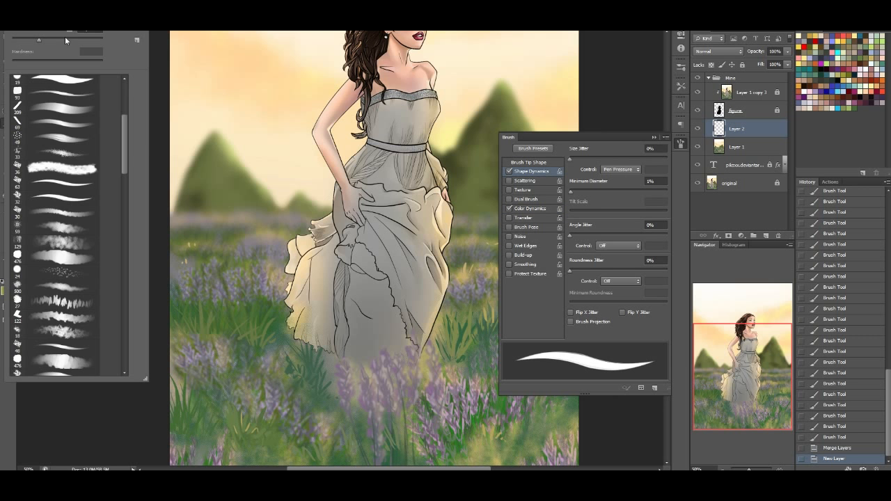
left_click_drag(126, 163, 125, 131)
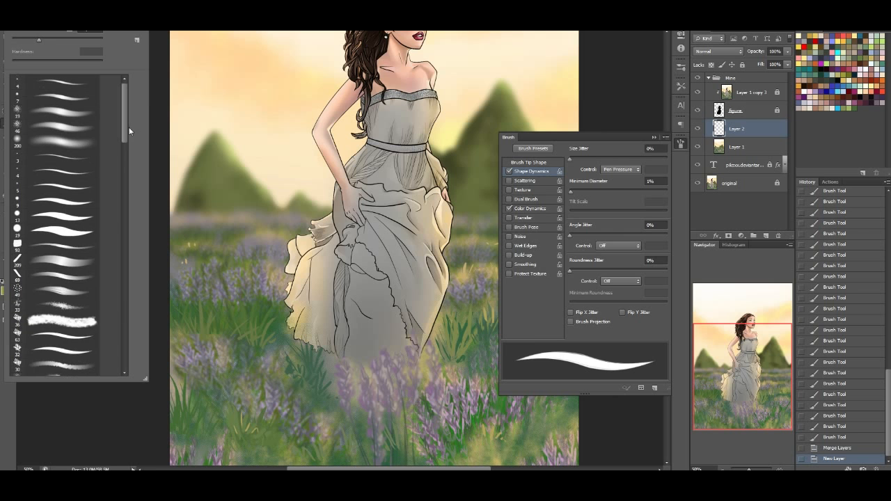
left_click(60, 232)
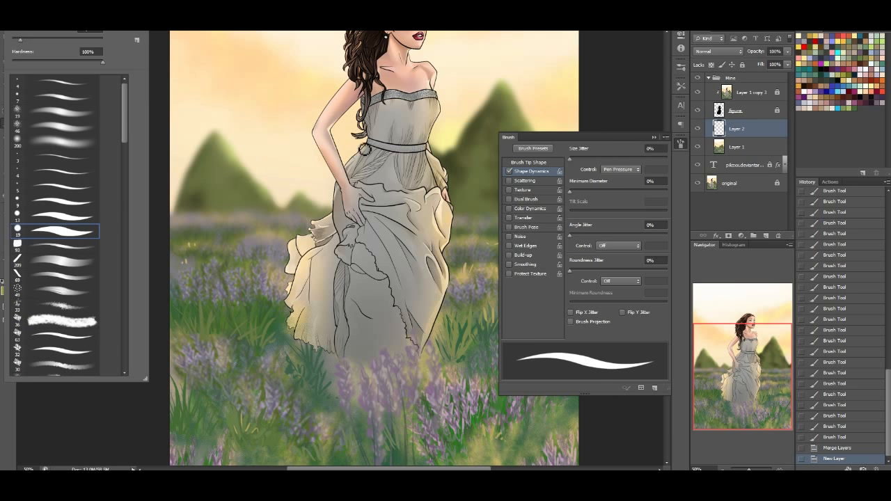
Set the brush's size control in Shape Dynamics to Fade over 100 steps
left_click(630, 171)
left_click(617, 186)
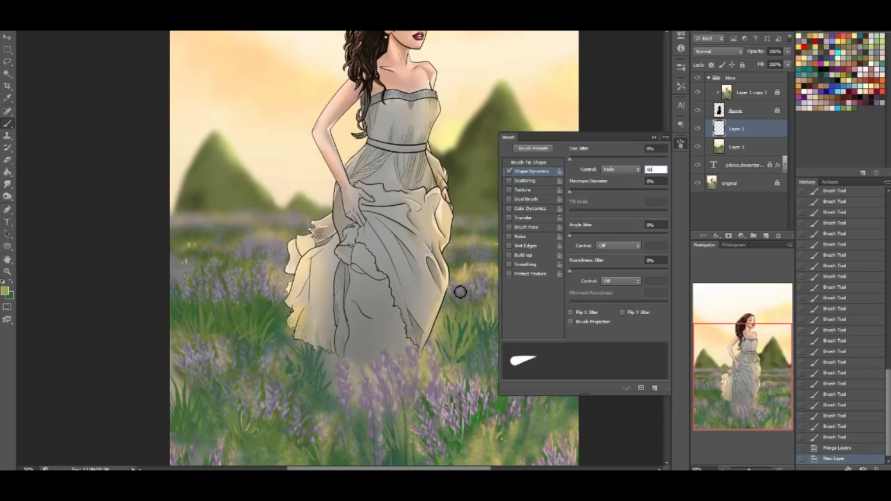
type("1")
key("BackSpace")
type("100")
Increase the spacing of the brush tip to lengthen the fading stroke and return to the Shape Dynamics settings
left_click(533, 163)
left_click_drag(571, 313, 585, 315)
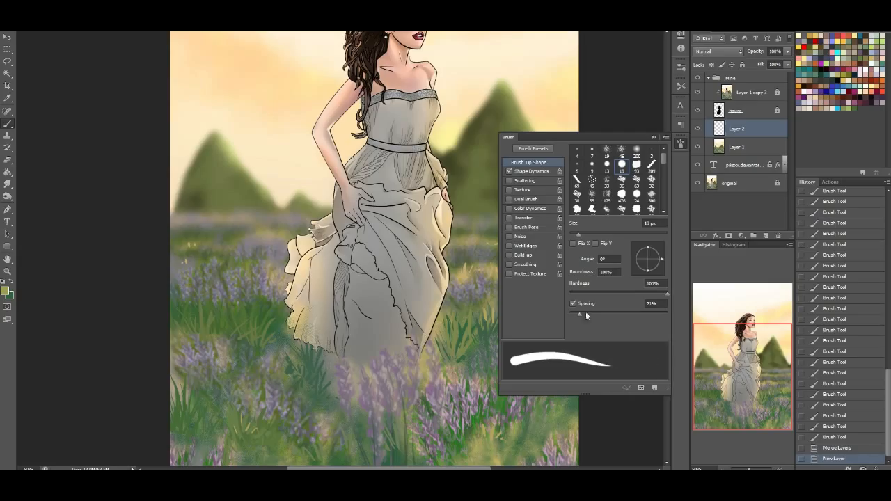
left_click(542, 172)
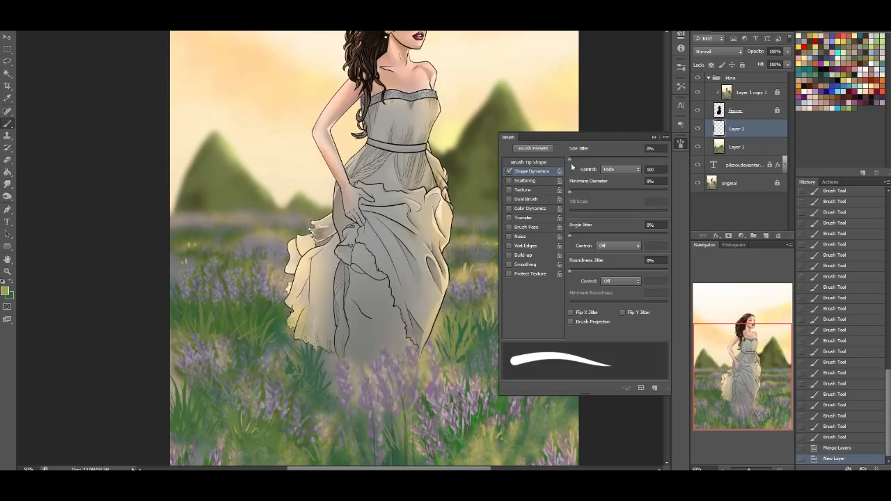
left_click(541, 164)
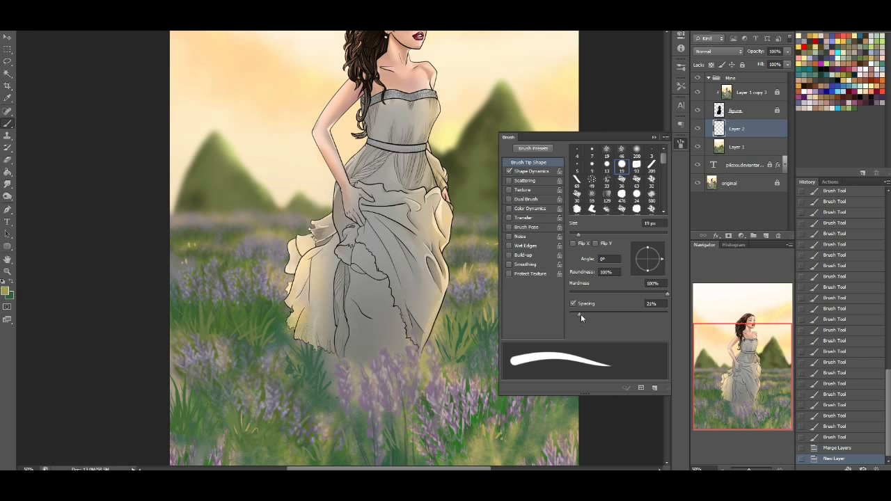
mouse_move(579, 315)
left_mouse_down()
mouse_move(640, 326)
mouse_move(587, 322)
mouse_move(581, 313)
left_mouse_up()
left_click(537, 172)
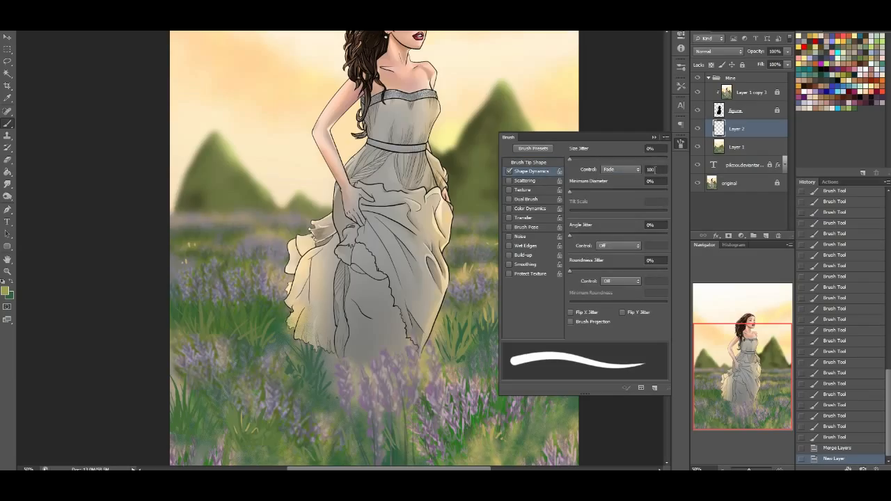
Turn Color Dynamics back on and set its foreground/background fade to 50 steps
left_click(532, 209)
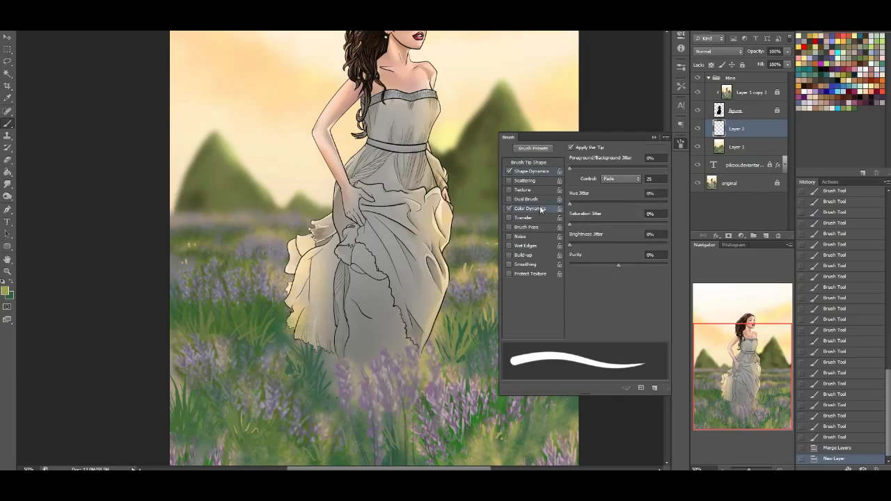
left_click(654, 179)
left_click_drag(753, 361, 752, 361)
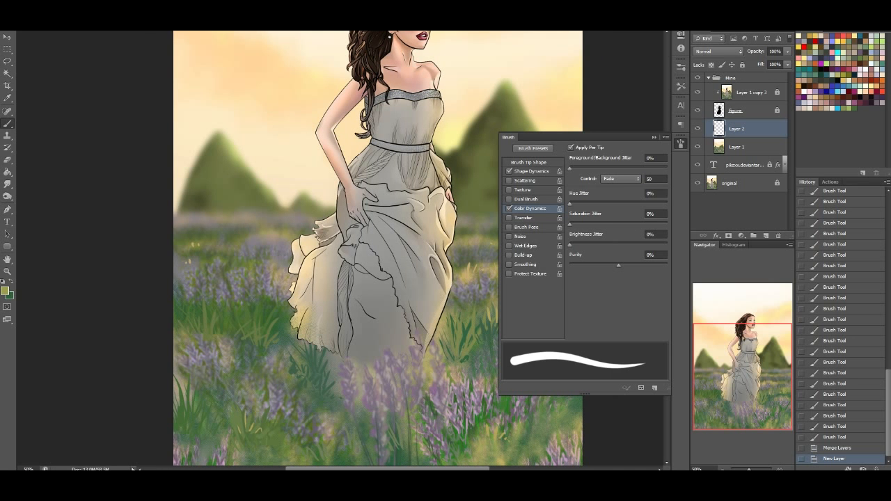
Set the brush's blending mode to Lighter Color and put away the brush settings
left_click(112, 19)
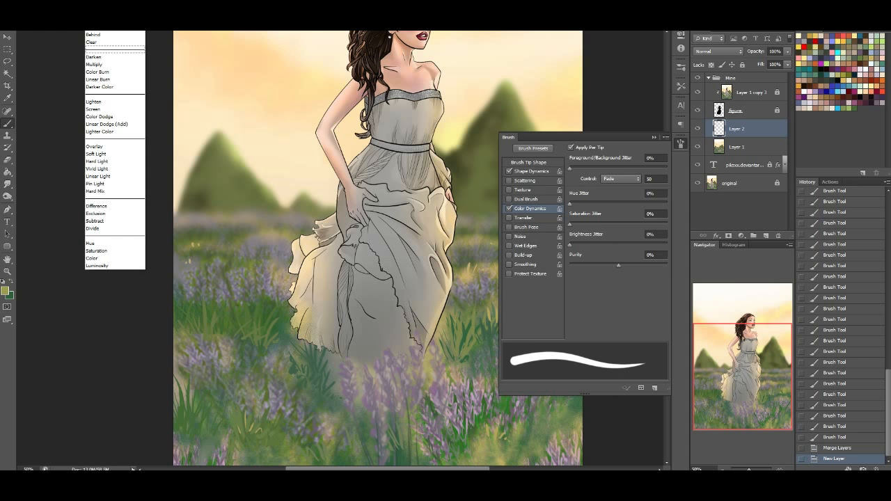
left_click(111, 26)
left_click(112, 19)
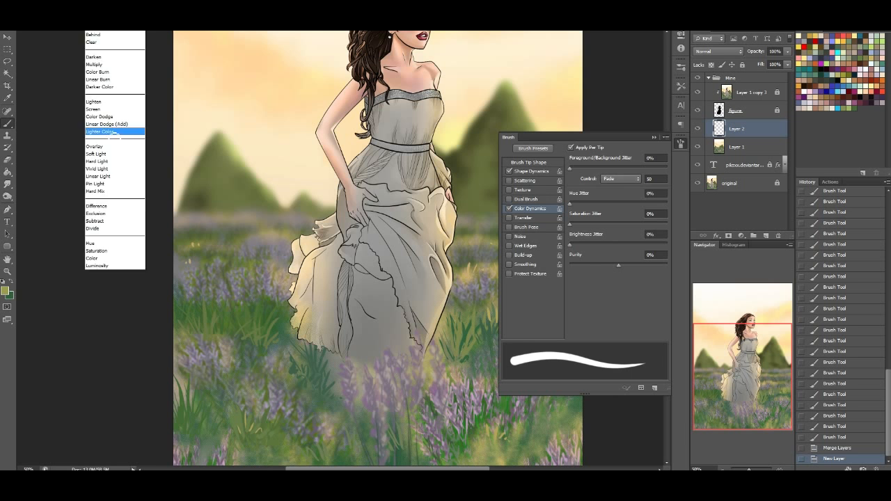
left_click(110, 132)
left_click(681, 144)
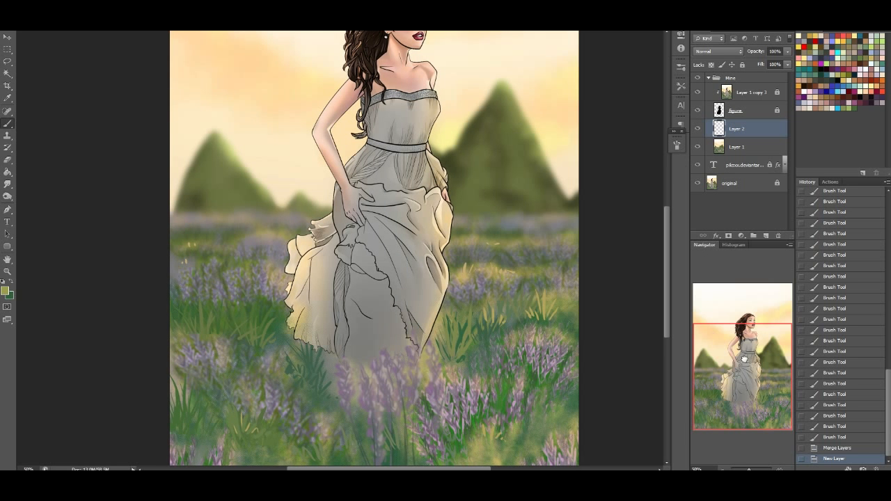
Paint a trial grass blade beside the dress, undo it, and swap the foreground and background colours
left_click_drag(251, 354, 254, 317)
key("ctrl+z")
left_click(10, 284)
Paint curved grass blades fading from dark green to olive across the field to the left of the dress
mouse_move(250, 344)
left_mouse_down()
mouse_move(253, 295)
mouse_move(263, 290)
left_mouse_up()
mouse_move(252, 346)
left_mouse_down()
mouse_move(259, 296)
mouse_move(237, 317)
left_mouse_up()
left_click_drag(236, 338, 215, 319)
left_click_drag(212, 334, 198, 312)
left_click_drag(199, 332, 186, 319)
left_click_drag(188, 335, 179, 320)
Reduce the brush tip spacing to 16% and add grass blades in the clump left of the dress and beside its hem
left_click(676, 146)
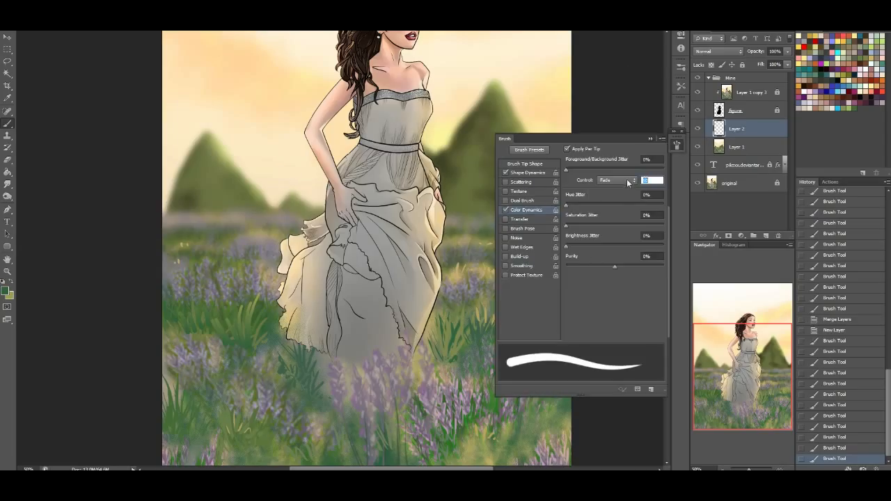
left_click(536, 173)
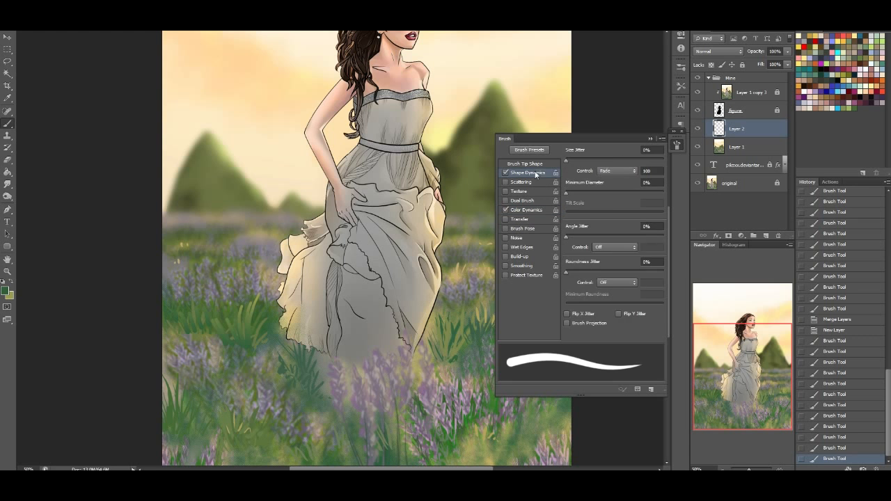
left_click(541, 164)
left_click_drag(575, 316, 574, 308)
mouse_move(227, 338)
left_mouse_down()
mouse_move(233, 297)
mouse_move(237, 344)
mouse_move(242, 285)
mouse_move(235, 344)
mouse_move(236, 297)
mouse_move(230, 346)
mouse_move(208, 310)
left_mouse_up()
left_click_drag(284, 343, 275, 315)
left_click_drag(283, 341, 275, 309)
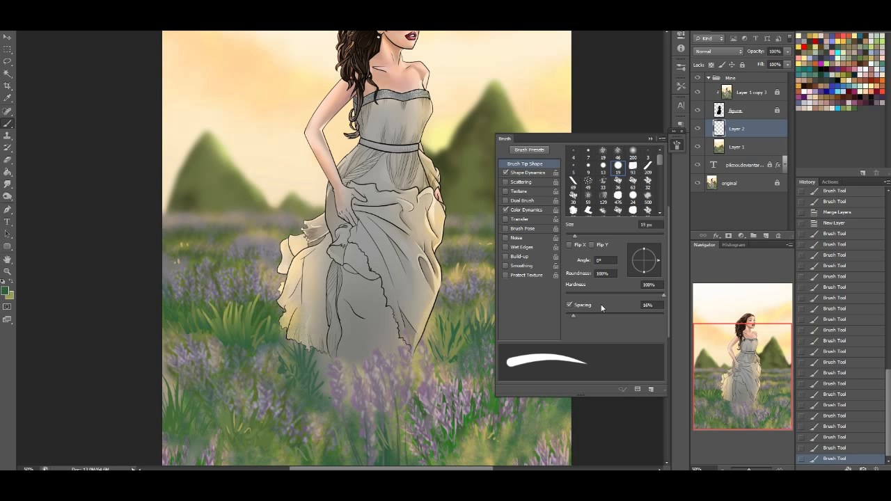
Reduce the brush tip spacing to 10% and paint short grass blades near the field's left edge
left_click_drag(574, 314, 567, 316)
left_click_drag(206, 341, 196, 323)
left_click_drag(197, 337, 168, 321)
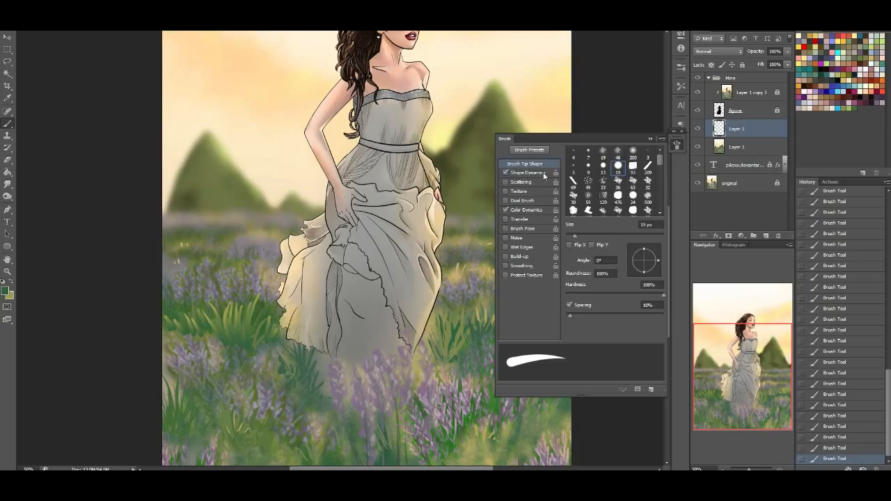
Set the brush's size fade to 50 steps and its foreground/background colour fade to 25 steps
left_click(528, 173)
left_click(649, 171)
type("50")
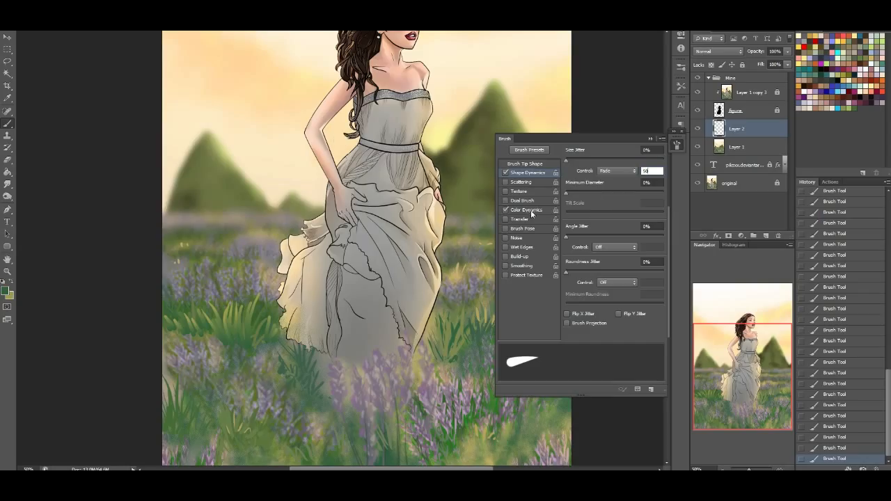
left_click(529, 211)
type("25")
key("Return")
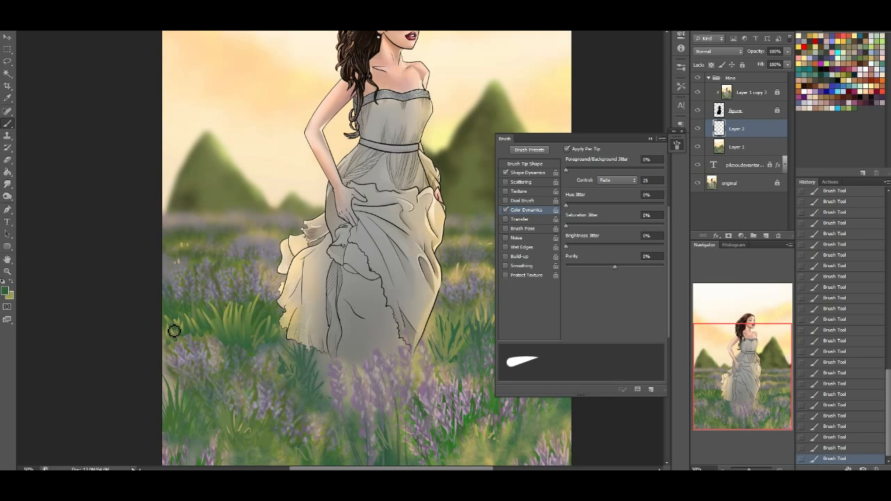
Set the brush tip spacing to 33% for the grass blades
left_click_drag(742, 392, 746, 394)
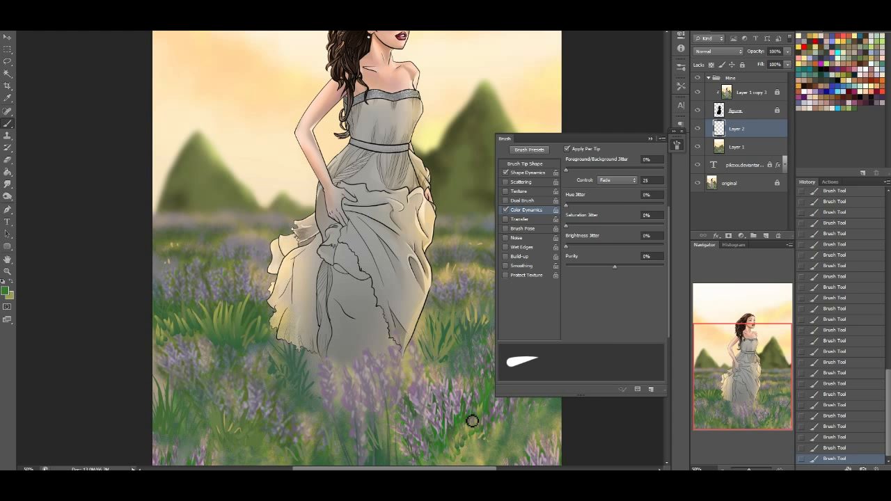
left_click(529, 163)
left_click_drag(589, 316, 582, 318)
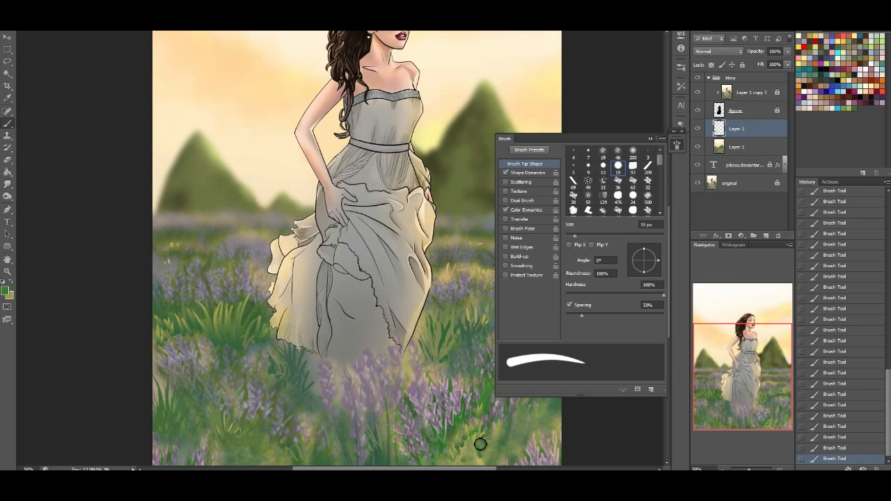
left_click_drag(765, 374, 791, 372)
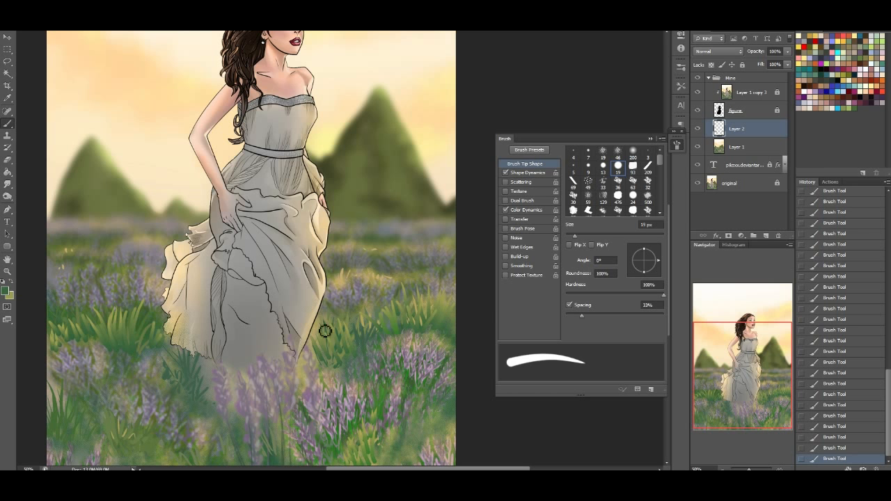
left_click_drag(724, 388, 729, 388)
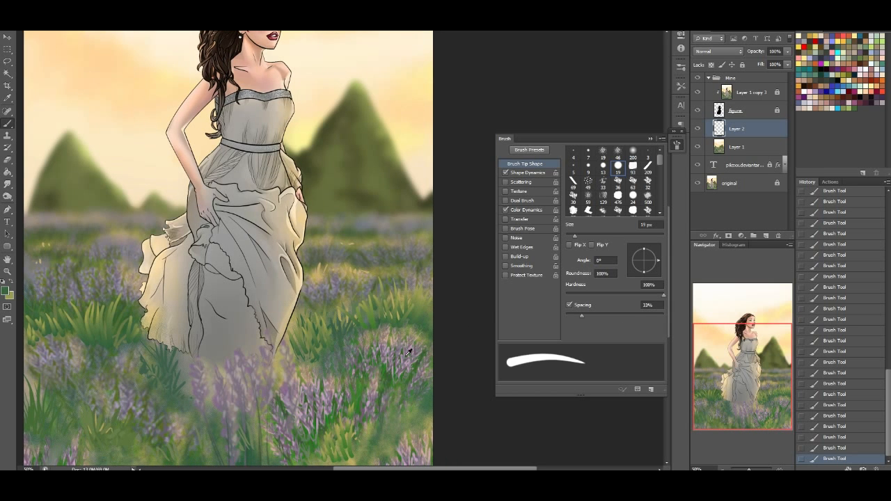
mouse_move(356, 469)
left_mouse_down()
mouse_move(341, 467)
mouse_move(362, 469)
left_mouse_up()
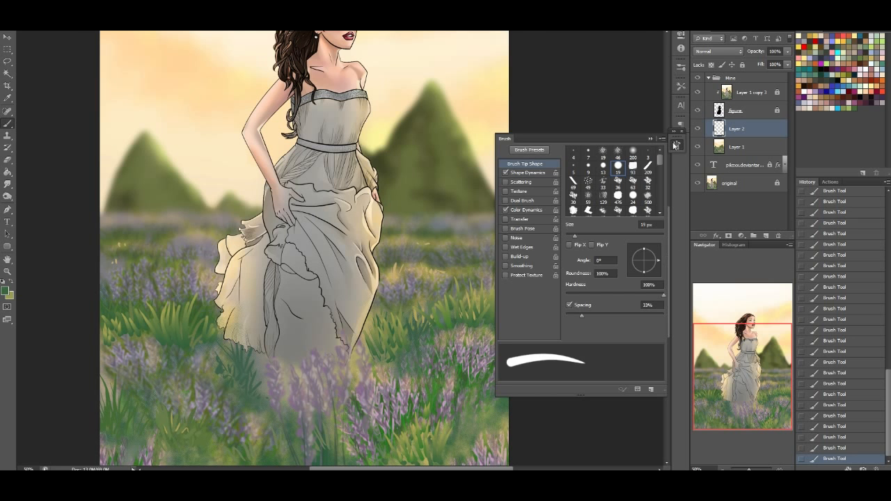
Paint grass blades across the field's lower-left foreground and in the clump beside the dress's left hem
left_click(675, 144)
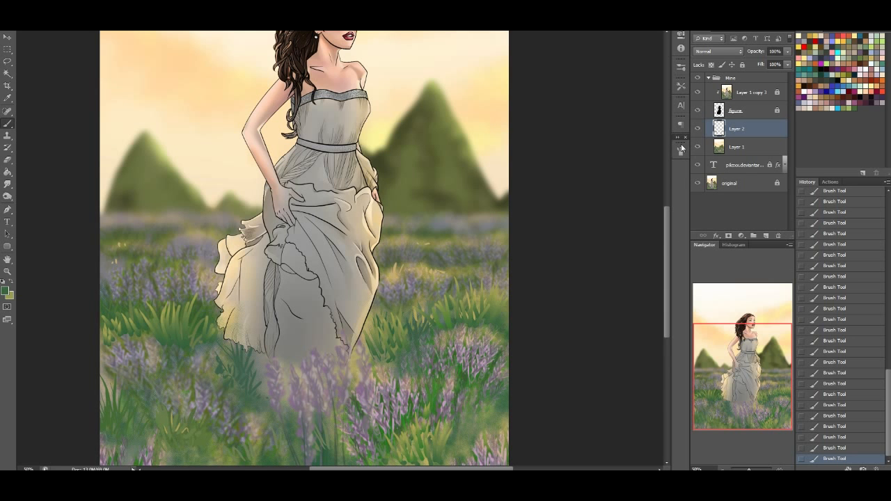
left_click_drag(665, 241, 664, 279)
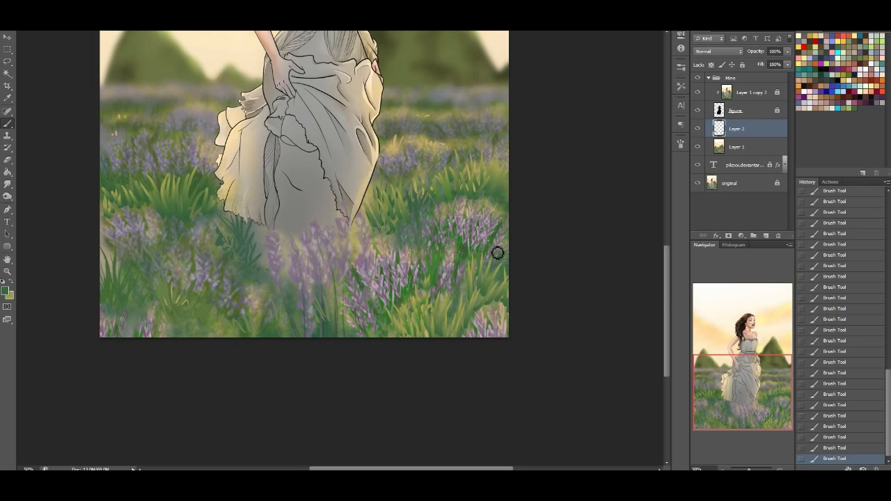
left_click(754, 363)
left_click_drag(754, 363, 749, 367)
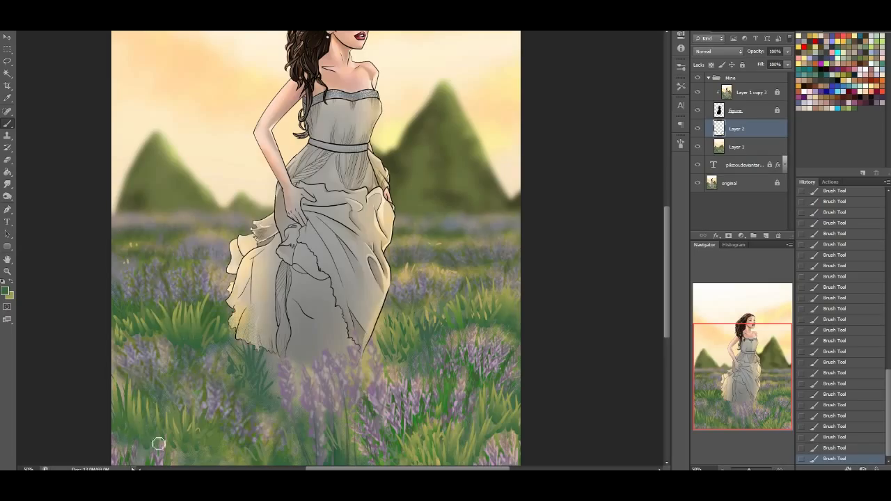
mouse_move(225, 420)
left_mouse_down()
mouse_move(196, 358)
mouse_move(206, 439)
mouse_move(227, 456)
mouse_move(251, 397)
mouse_move(250, 357)
mouse_move(259, 373)
mouse_move(233, 335)
left_mouse_up()
mouse_move(253, 388)
left_mouse_down()
mouse_move(263, 388)
mouse_move(252, 394)
mouse_move(221, 334)
mouse_move(209, 338)
left_mouse_up()
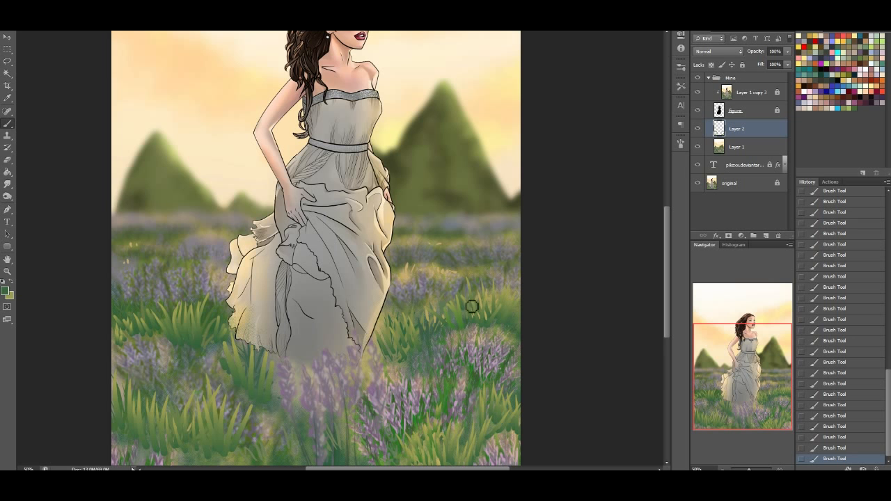
Add short grass blades in the distant lavender just right of the dress
left_click_drag(766, 378, 749, 385)
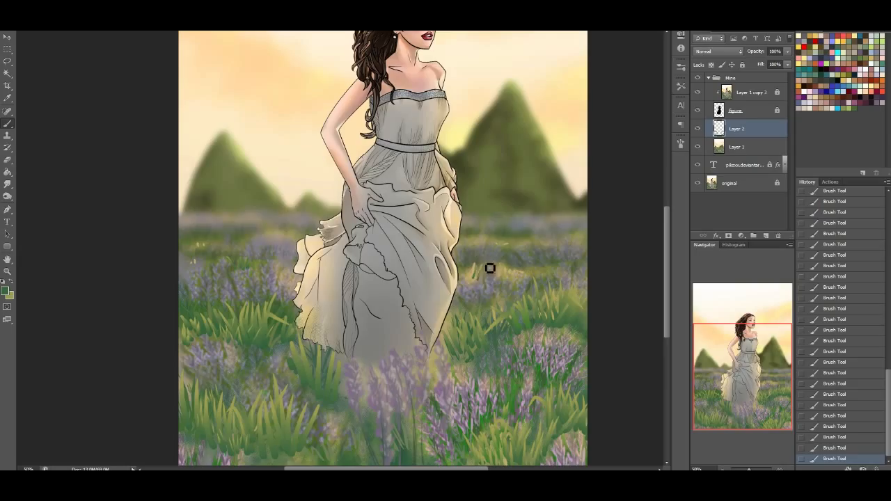
left_click_drag(476, 276, 473, 266)
left_click(540, 267, "alt")
Compare the field with and without the painted grass, then merge Layer 2 into Layer 1 and add a new empty layer
left_click(698, 130)
left_click(697, 130)
left_click(697, 131)
left_click(697, 132)
key("ctrl+e")
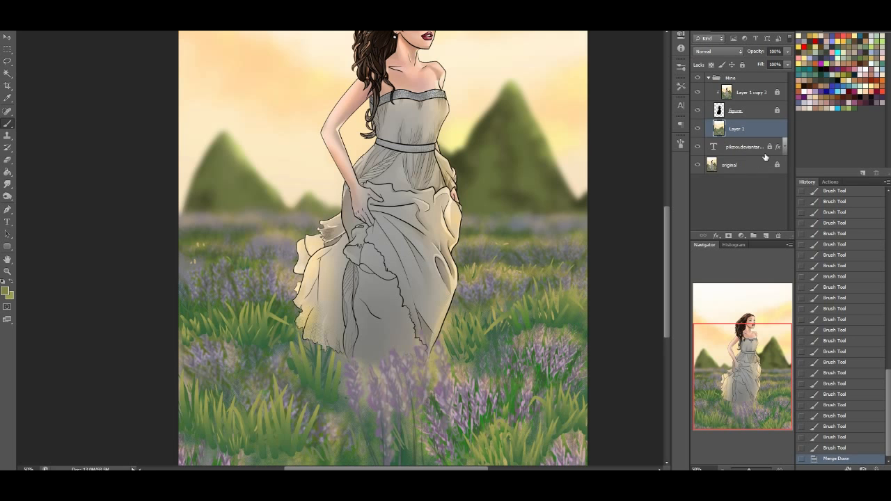
left_click(767, 236)
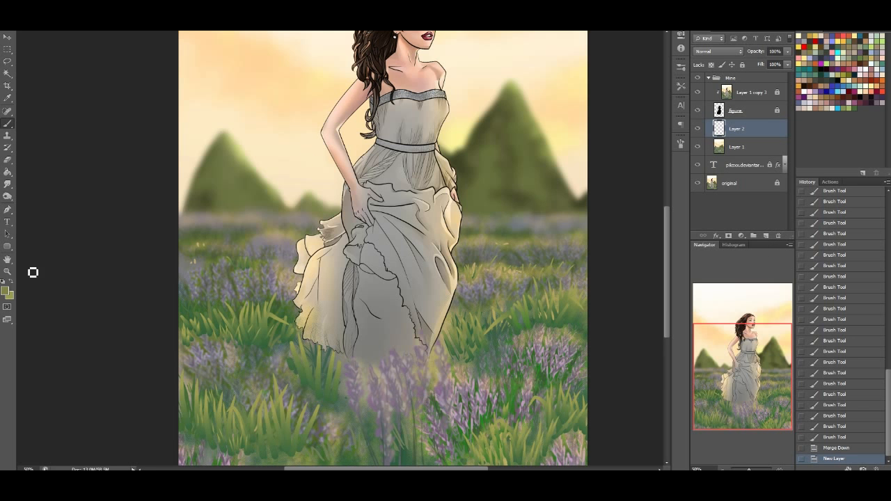
Choose the soft 46 px brush preset with 35% hardness
left_click(5, 293)
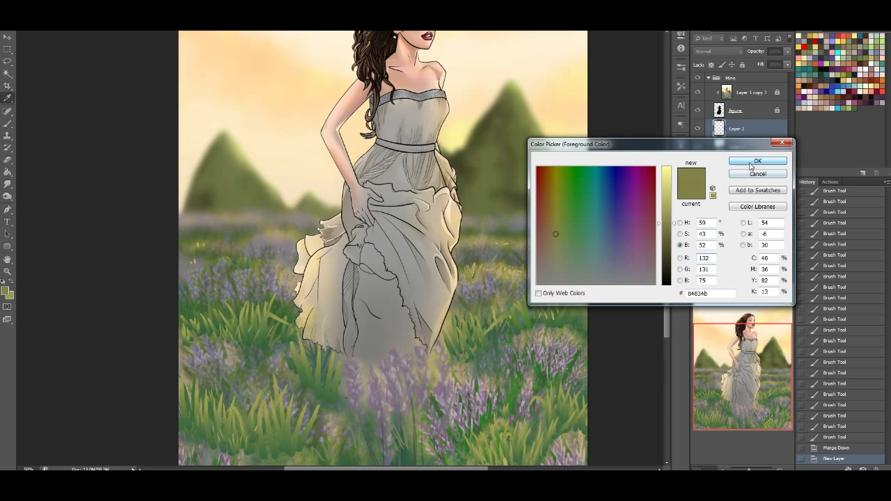
left_click(756, 161)
left_click(33, 20)
mouse_move(126, 110)
left_mouse_down()
mouse_move(101, 348)
mouse_move(126, 97)
left_mouse_up()
left_click(136, 38)
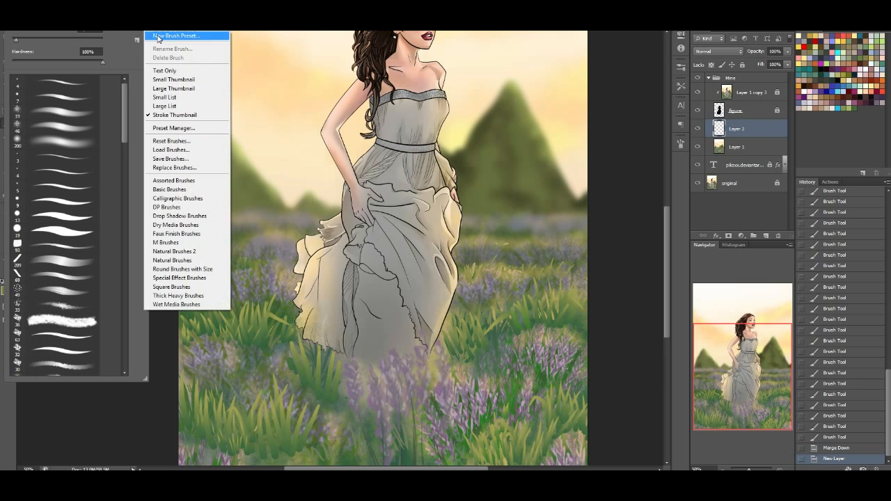
left_click(127, 122)
scroll(120, 183, "down", 5)
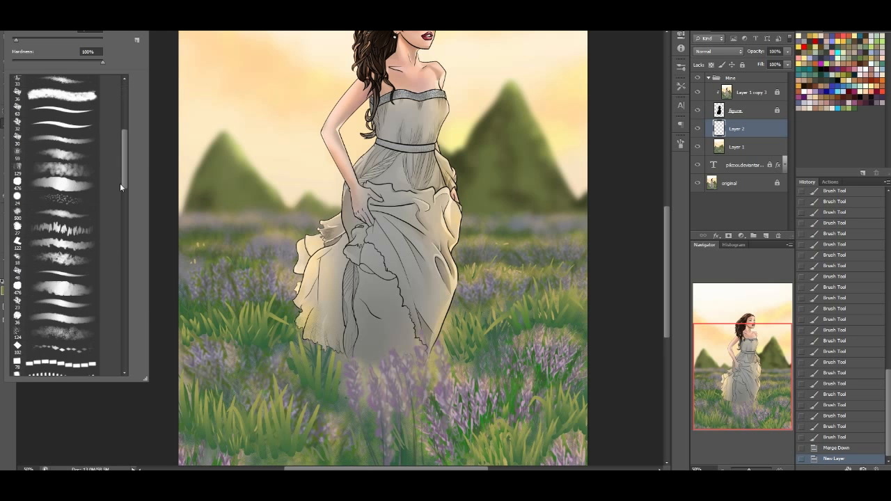
scroll(119, 185, "down", 4)
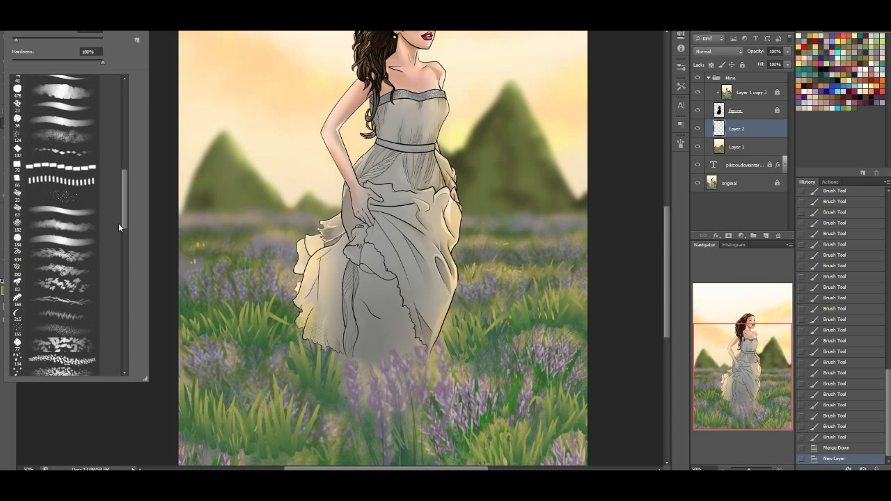
scroll(118, 227, "down", 5)
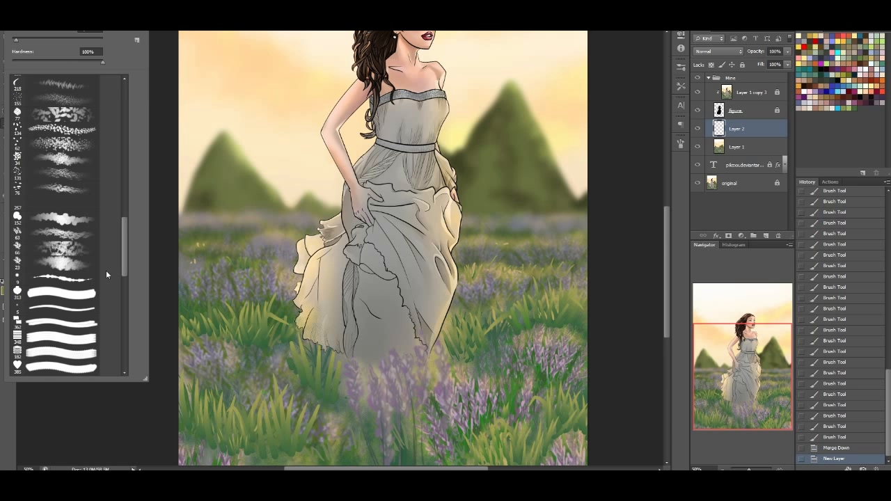
scroll(89, 321, "down", 10)
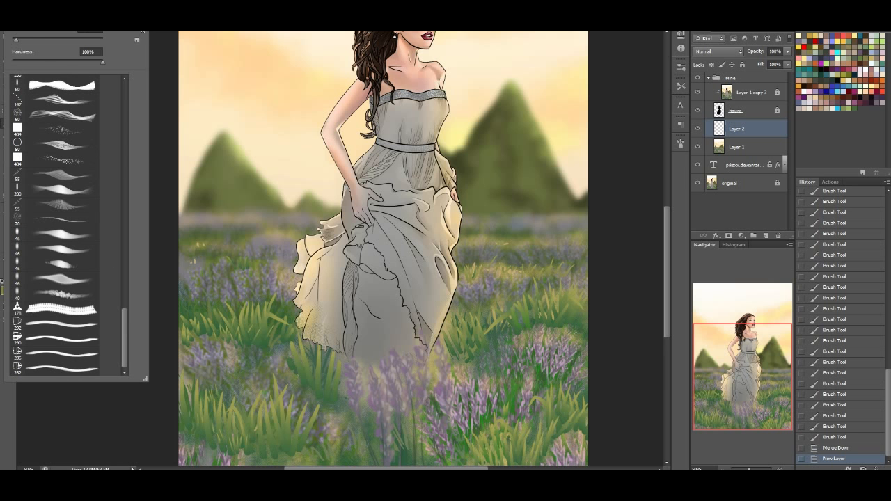
left_click(68, 261)
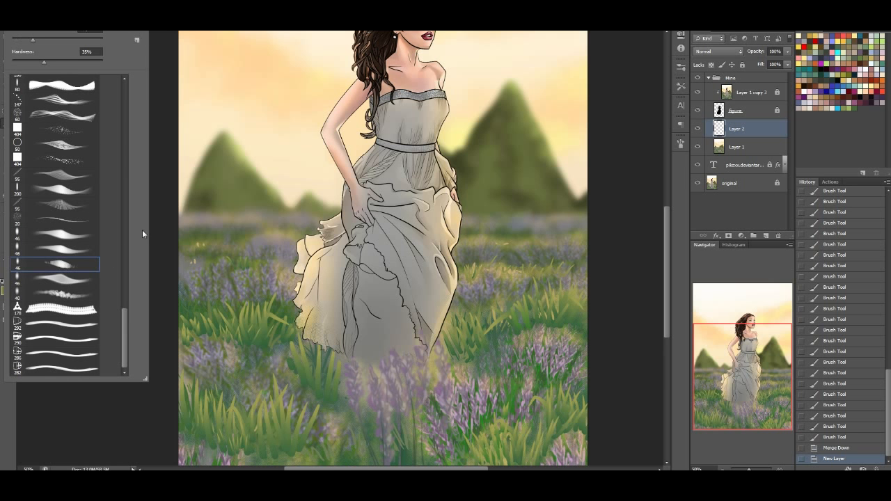
left_click(717, 392)
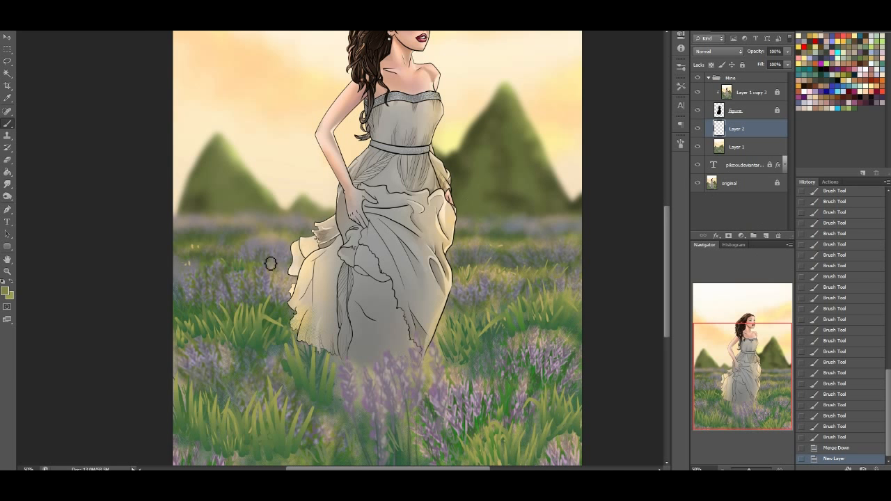
Set the foreground colour to a dark muted violet, starting from a tone sampled in the lavender
left_click(6, 291)
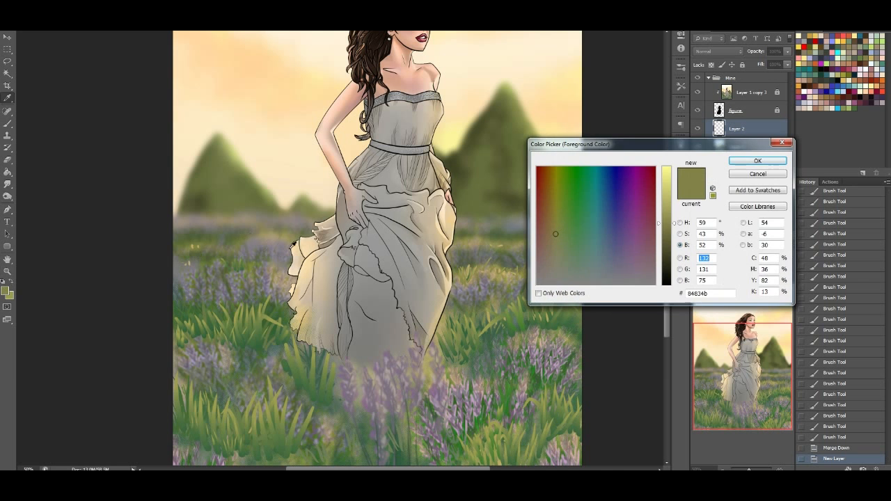
left_click(458, 418)
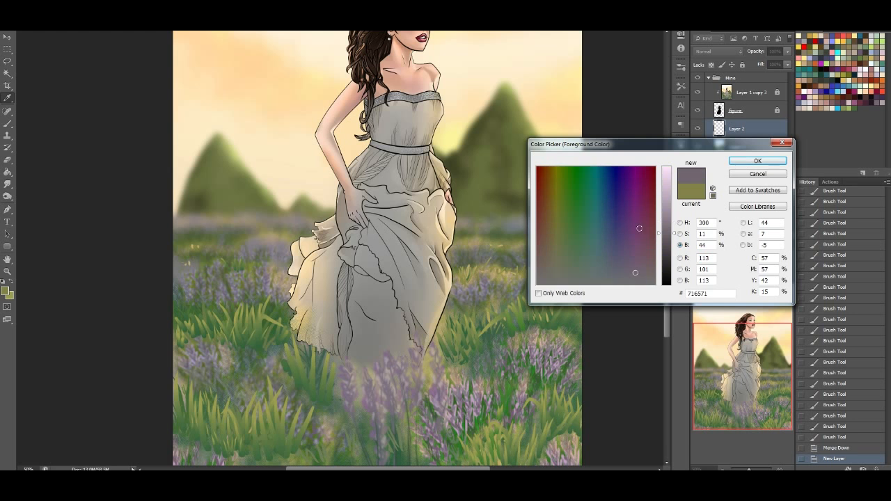
left_click_drag(636, 269, 630, 259)
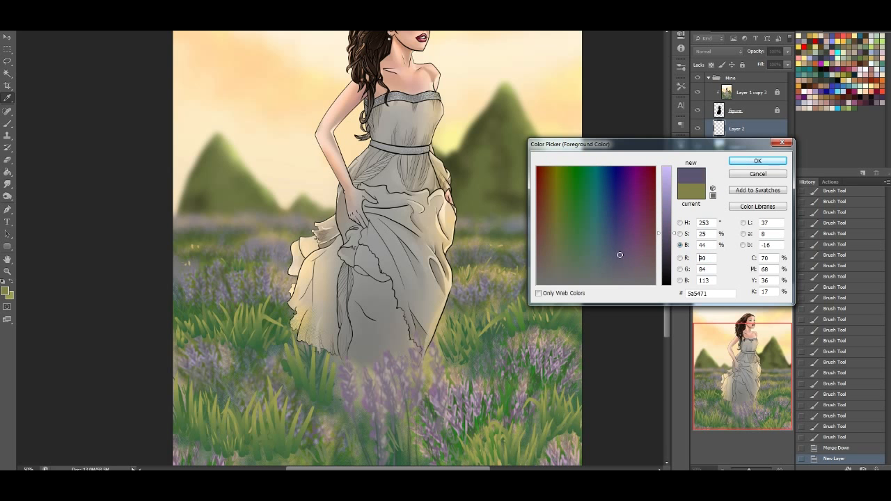
left_click(680, 233)
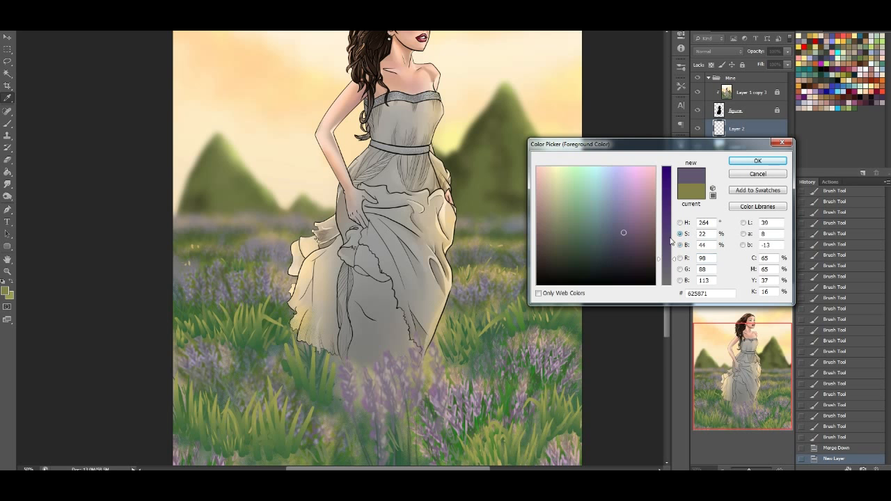
left_click(668, 241)
left_click(752, 165)
left_click(752, 165)
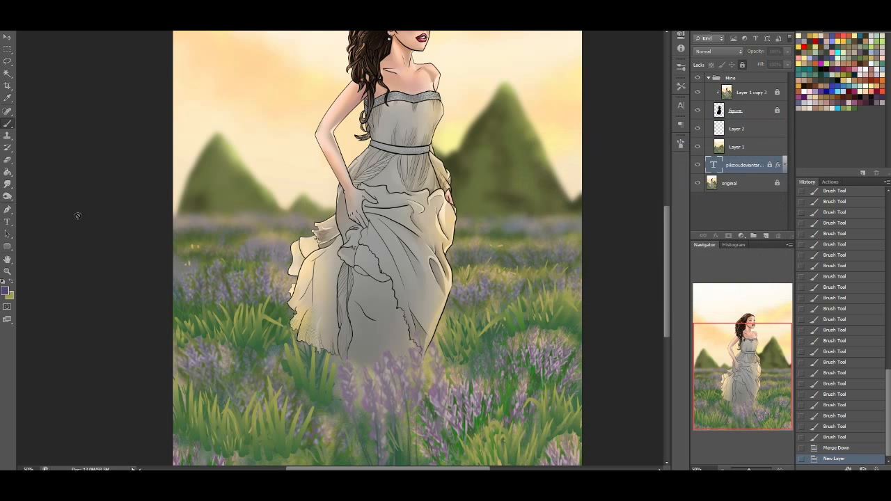
Make the dark violet the background colour and select the empty Layer 2 for painting
left_click(10, 282)
left_click(313, 236)
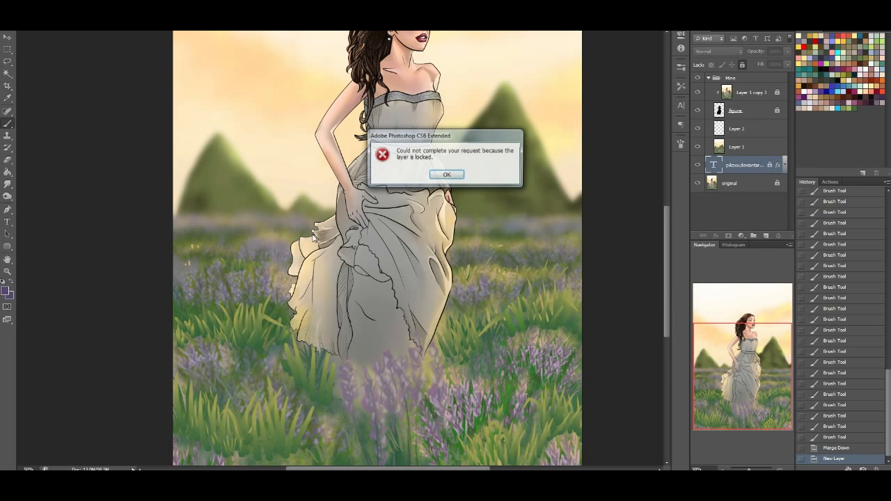
left_click(446, 176)
left_click(727, 130)
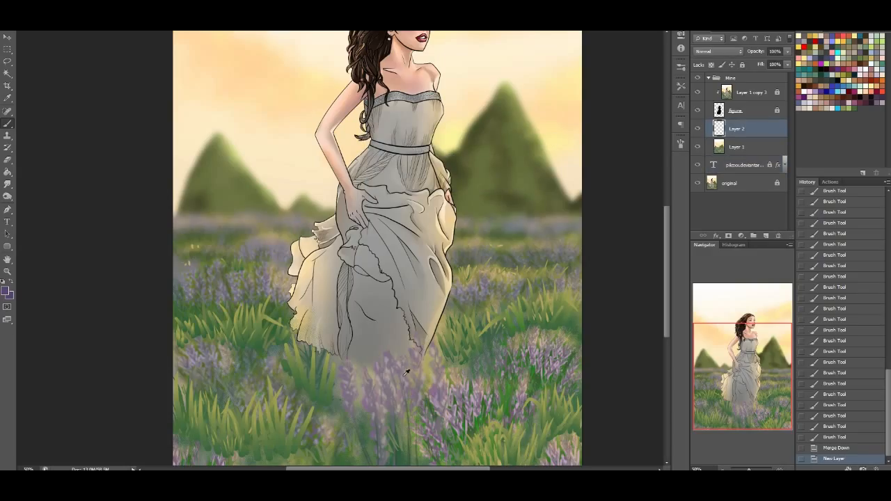
Set the foreground colour to a lighter muted lavender, #897c9c
left_click(5, 290)
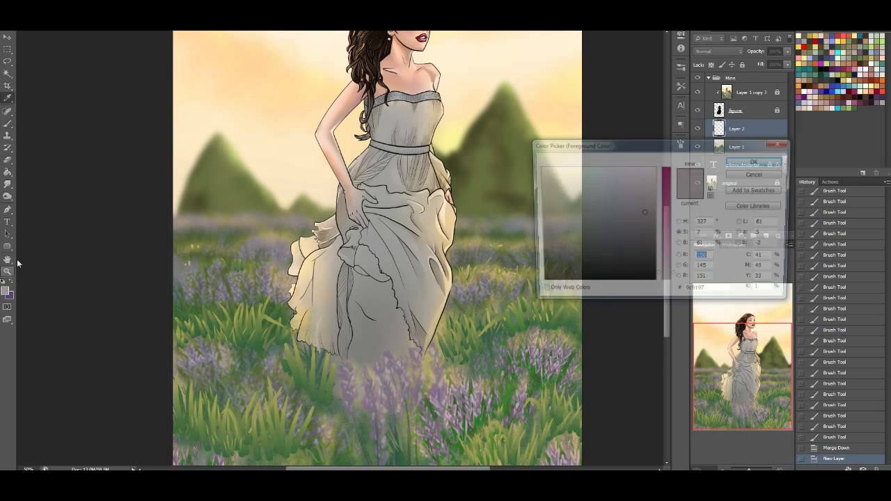
left_click_drag(670, 276, 670, 262)
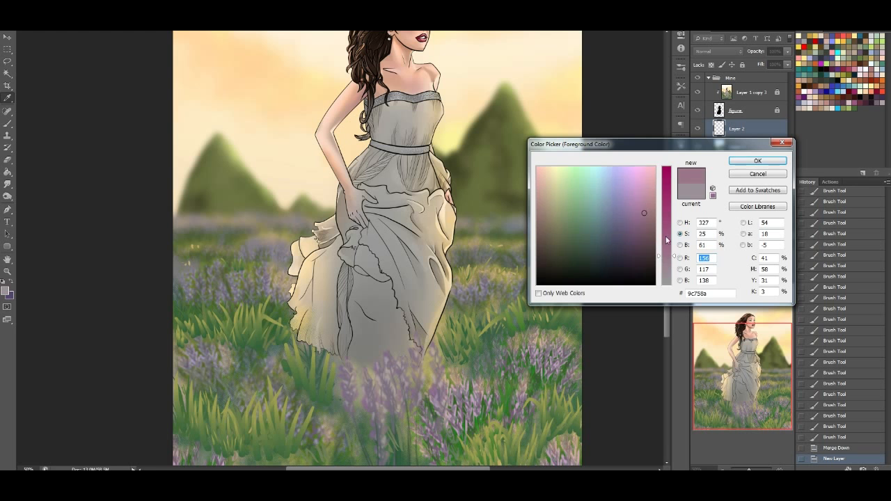
left_click(681, 245)
left_click_drag(642, 259, 628, 262)
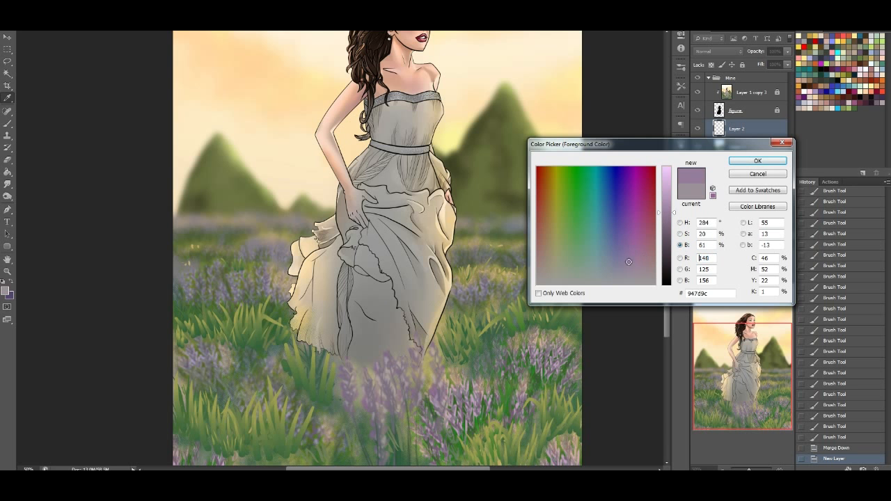
left_click(752, 161)
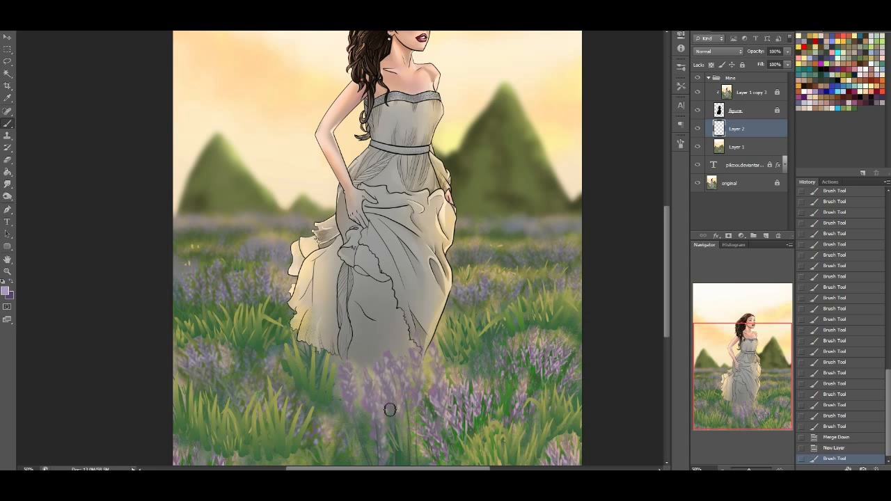
Try a lavender stroke below the dress and switch to the hard round 19 px brush preset with 100% hardness
left_click_drag(388, 446, 364, 358)
left_click(38, 31)
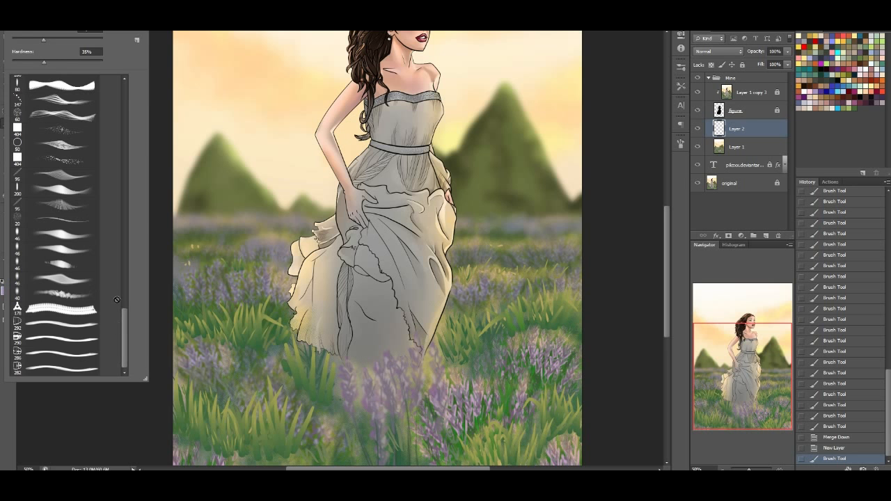
mouse_move(125, 328)
left_mouse_down()
mouse_move(118, 165)
mouse_move(128, 89)
left_mouse_up()
left_click(56, 225)
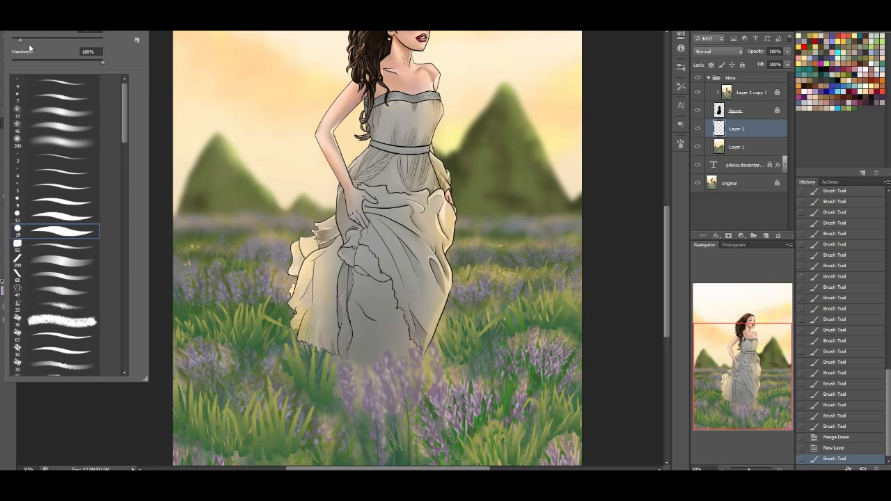
left_click(725, 385)
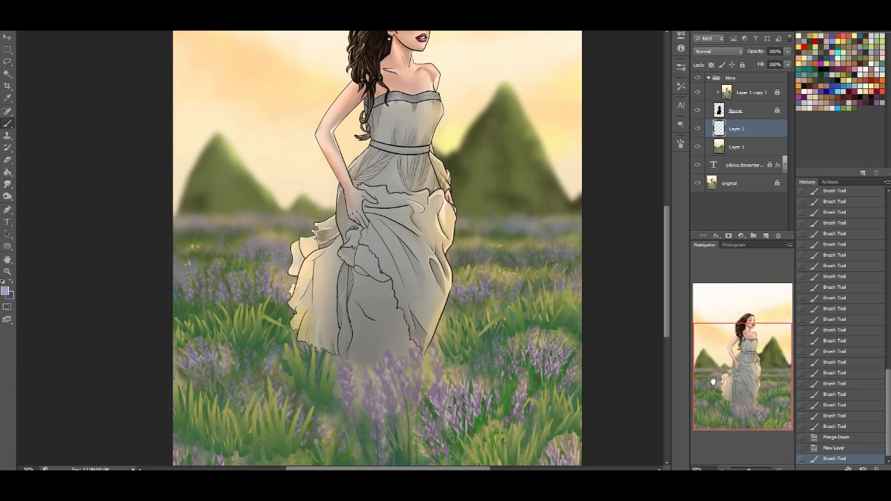
Paint lavender petals on a stalk below the dress and build a flower spike in the clump right of it
mouse_move(428, 452)
left_mouse_down()
mouse_move(408, 418)
mouse_move(422, 418)
mouse_move(410, 397)
left_mouse_up()
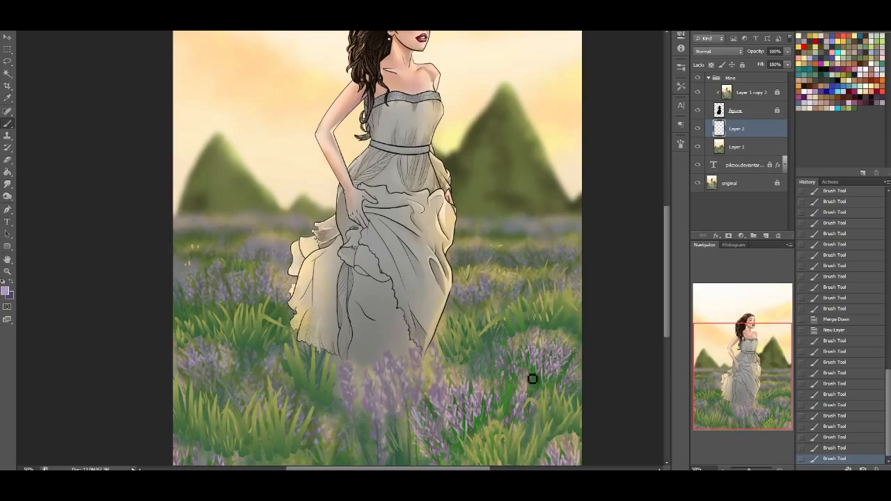
left_click_drag(520, 408, 520, 402)
mouse_move(521, 403)
left_mouse_down()
mouse_move(526, 397)
mouse_move(532, 408)
left_mouse_up()
left_click_drag(529, 411, 526, 407)
left_click_drag(525, 410, 523, 408)
left_click_drag(523, 413, 525, 410)
left_click_drag(528, 408, 529, 409)
left_click_drag(527, 407, 528, 402)
left_click_drag(530, 398, 531, 390)
left_click_drag(532, 385, 532, 385)
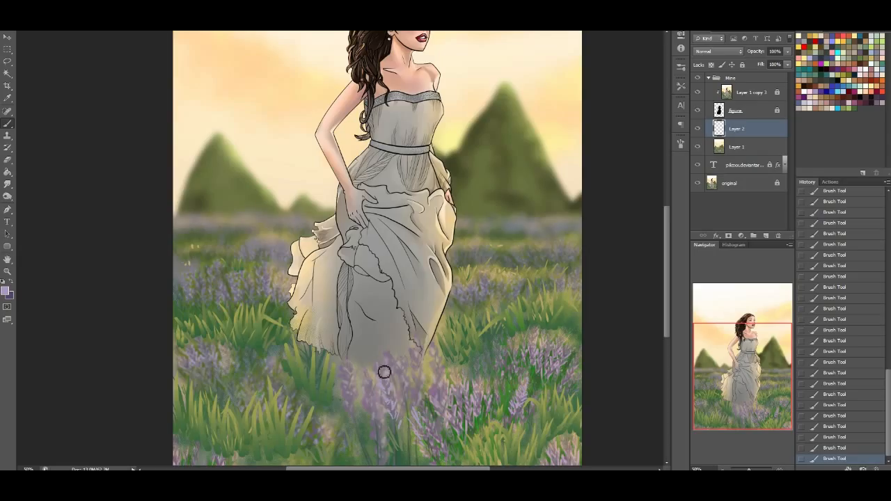
Move Layer 2 above the figure layers and dab lavender petals along the stalks overlapping the dress's front hem
left_click_drag(745, 132, 765, 84)
mouse_move(382, 341)
left_mouse_down()
mouse_move(380, 367)
mouse_move(372, 346)
mouse_move(390, 351)
left_mouse_up()
left_click(386, 347)
left_click(385, 346)
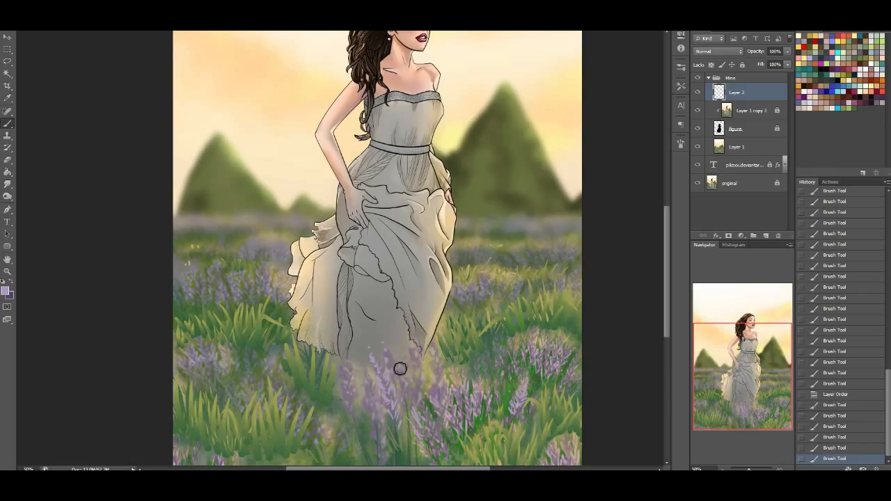
left_click(394, 354)
left_click(398, 364)
left_click(403, 374)
left_click(408, 387)
left_click(414, 397)
left_click(410, 396)
left_click(406, 395)
left_click(405, 398)
left_click(406, 400)
left_click(409, 403)
left_click(411, 408)
left_click(414, 414)
left_click(416, 413)
left_click(415, 407)
left_click(414, 394)
left_click(413, 389)
Dab petals up the lavender spike in front of the hem's left side
left_click(347, 380)
left_click(344, 370)
left_click(359, 398)
left_click(355, 395)
left_click(353, 392)
left_click(354, 385)
left_click(356, 378)
left_click(351, 361)
left_click(353, 386)
left_click(349, 373)
left_click(348, 357)
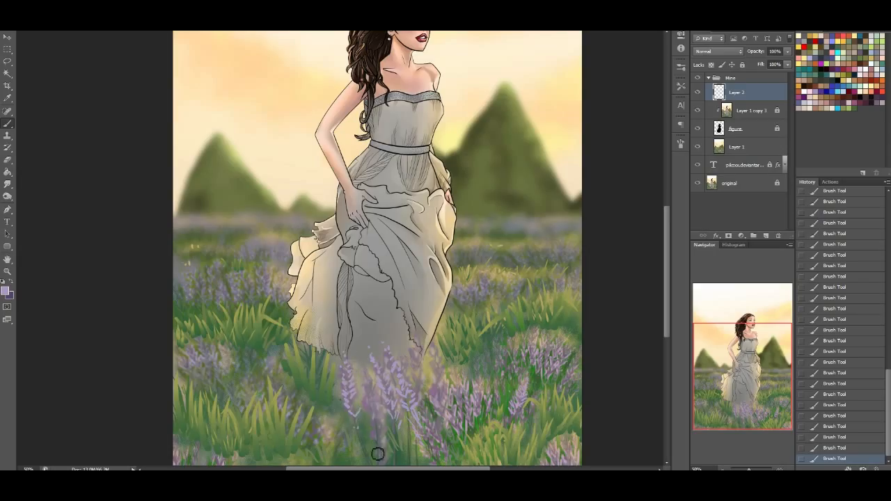
Dab petals up the tall foreground lavender spike directly below the dress, from its base to its tip
left_click(375, 447)
left_click(374, 432)
left_click(383, 430)
left_click(373, 420)
left_click(370, 407)
left_click(384, 420)
left_click(381, 414)
left_click(376, 404)
left_click(372, 394)
Dab small lavender petals into the flower clump left of the dress
left_click(238, 365)
left_click(237, 372)
left_click(241, 379)
left_click(256, 357)
left_click(257, 365)
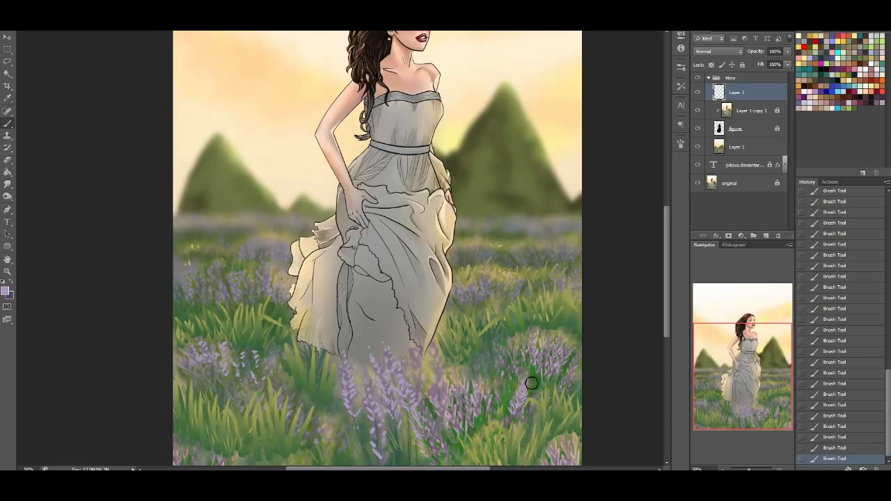
Add lavender petals to the flower clumps right of the dress and in the field's lower-right corner
left_click_drag(525, 394, 525, 367)
left_click_drag(480, 372, 475, 369)
left_click_drag(551, 440, 544, 419)
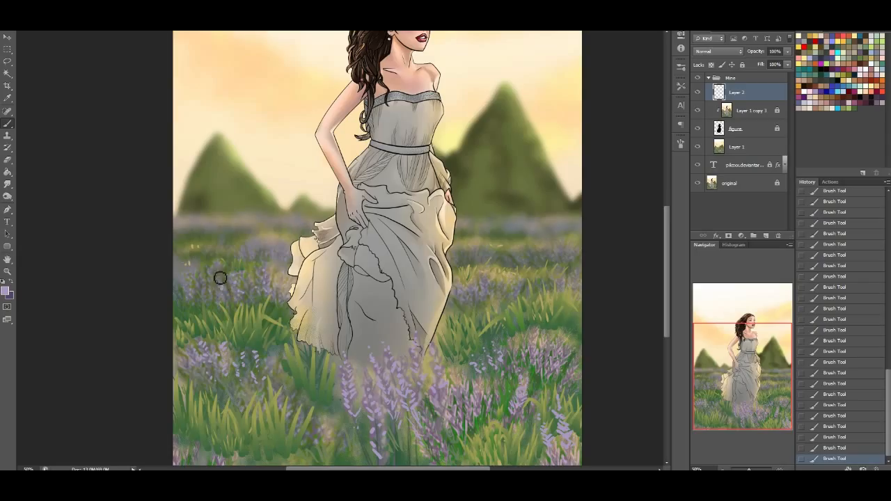
Dab light lavender petals up the flower clumps right of the dress and in the field's lower-left corner
left_click_drag(492, 290, 489, 271)
mouse_move(501, 342)
left_mouse_down()
mouse_move(520, 344)
mouse_move(509, 337)
mouse_move(513, 320)
left_mouse_up()
mouse_move(521, 358)
left_mouse_down()
mouse_move(523, 332)
mouse_move(532, 330)
mouse_move(525, 317)
left_mouse_up()
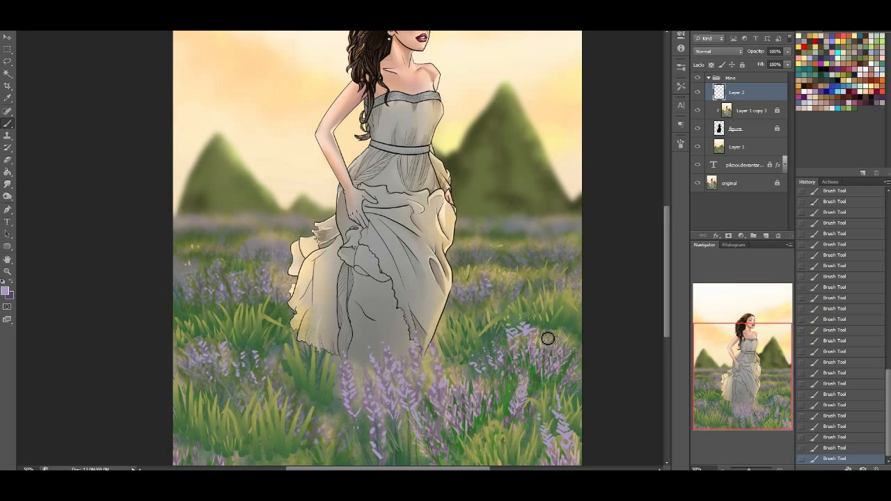
left_click_drag(543, 321, 547, 343)
left_click_drag(196, 439, 197, 425)
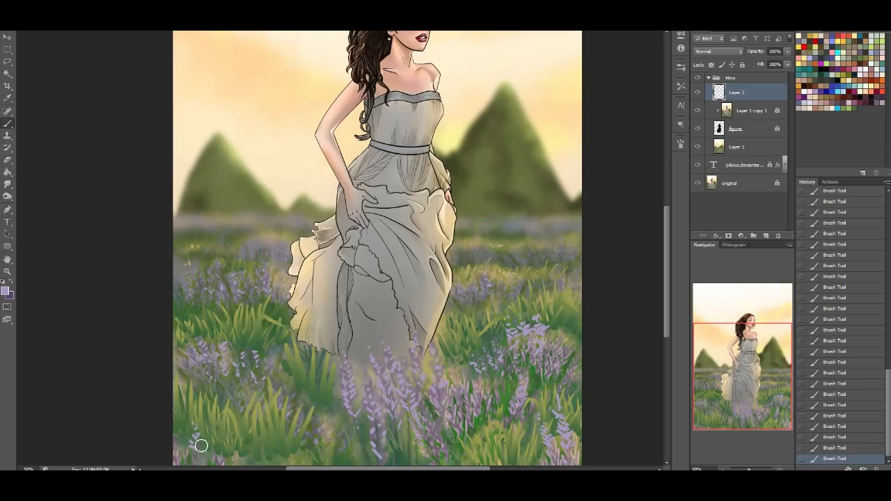
mouse_move(198, 464)
left_mouse_down()
mouse_move(191, 433)
mouse_move(185, 452)
mouse_move(177, 439)
left_mouse_up()
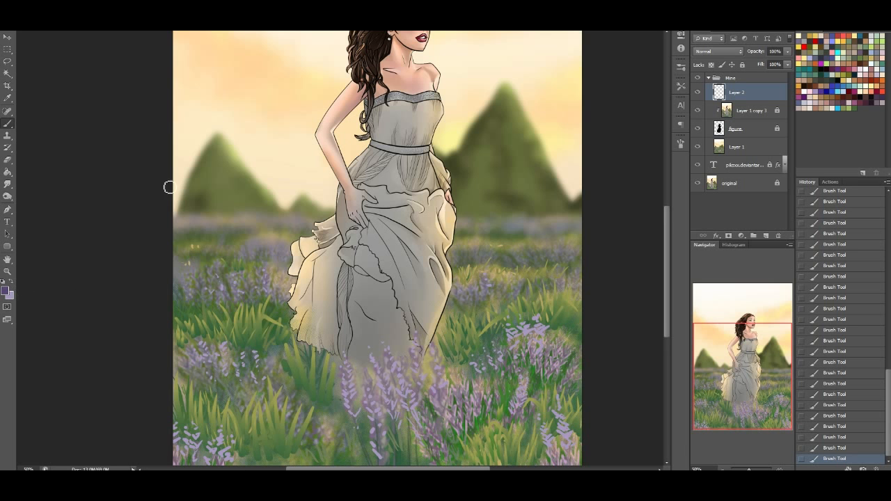
Shade the foreground lavender spikes below the dress with dark purple and muted plum petals
left_click_drag(666, 307, 669, 324)
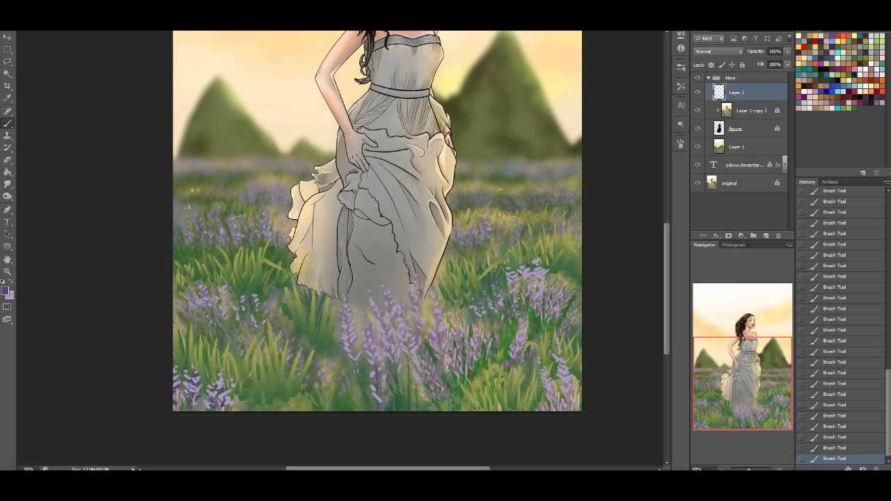
left_click(112, 14)
left_click(98, 56)
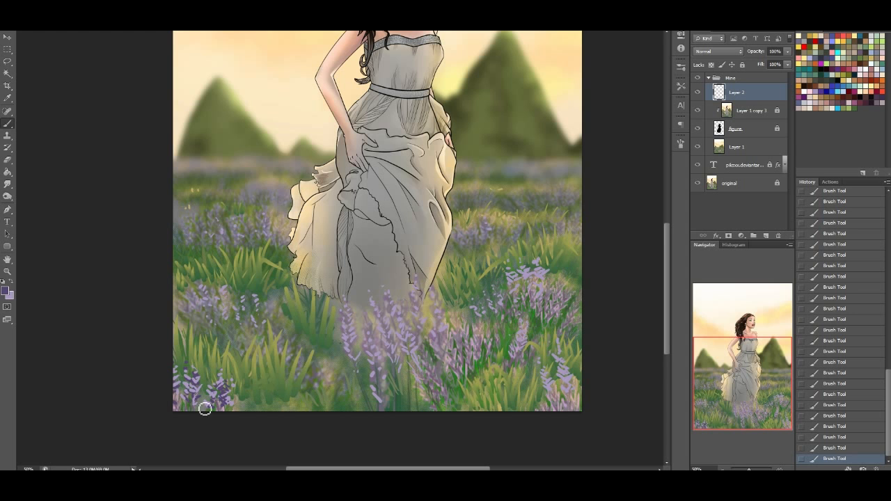
left_click_drag(353, 344, 350, 322)
left_click(358, 370)
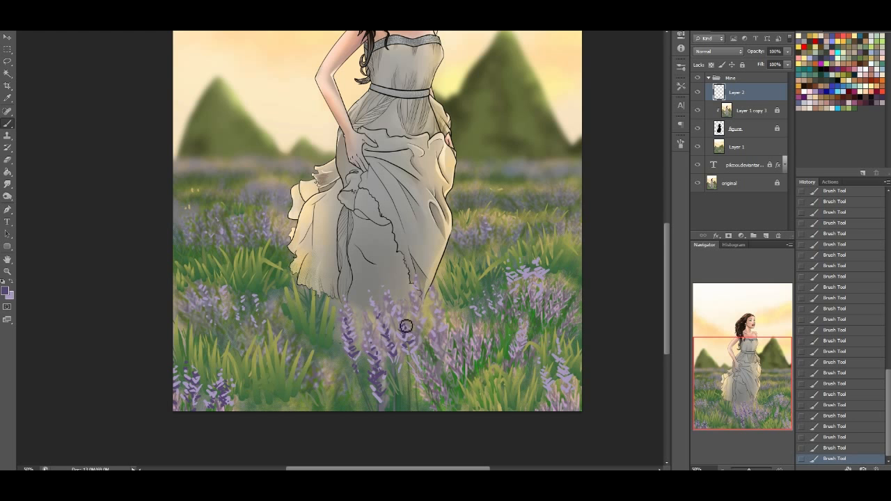
left_click(438, 377, "alt")
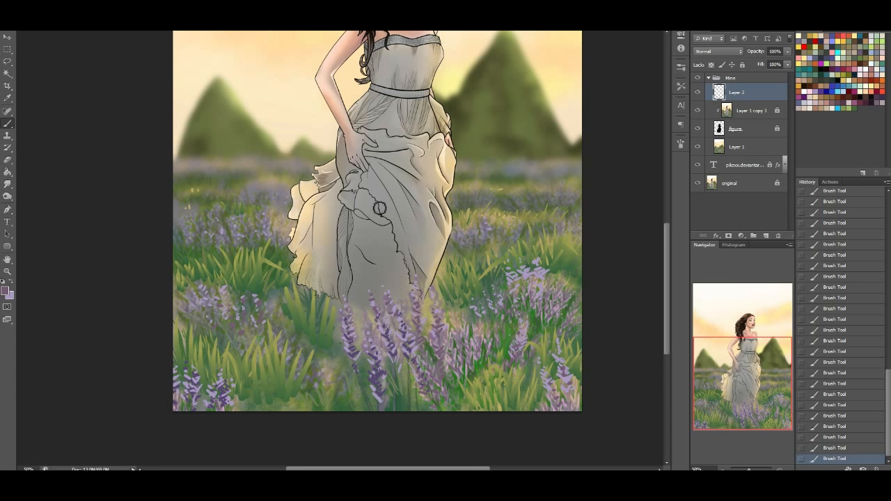
Draw a freehand lasso selection around the foreground lavender spikes below the dress
left_click(7, 62)
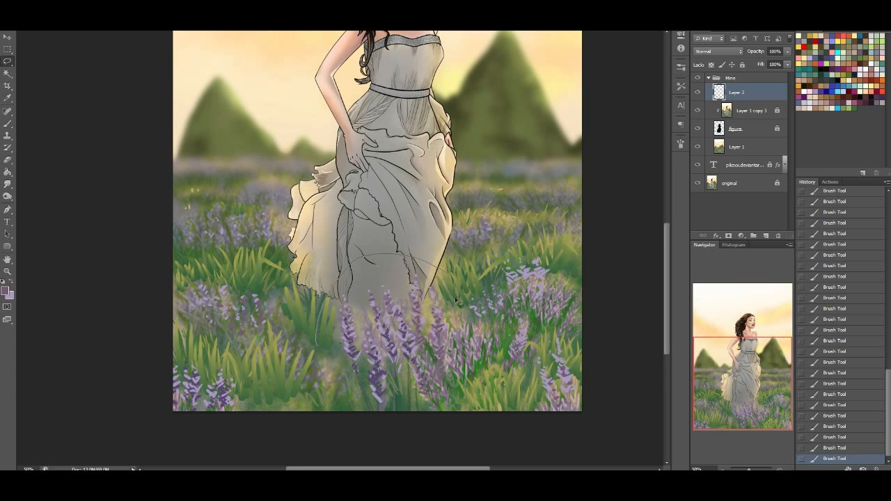
left_click_drag(322, 414, 322, 411)
left_click(145, 3)
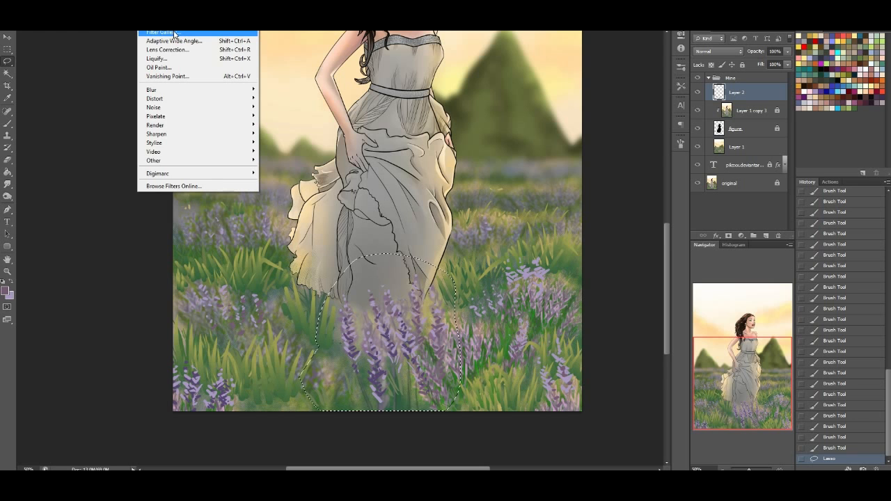
left_click(175, 32)
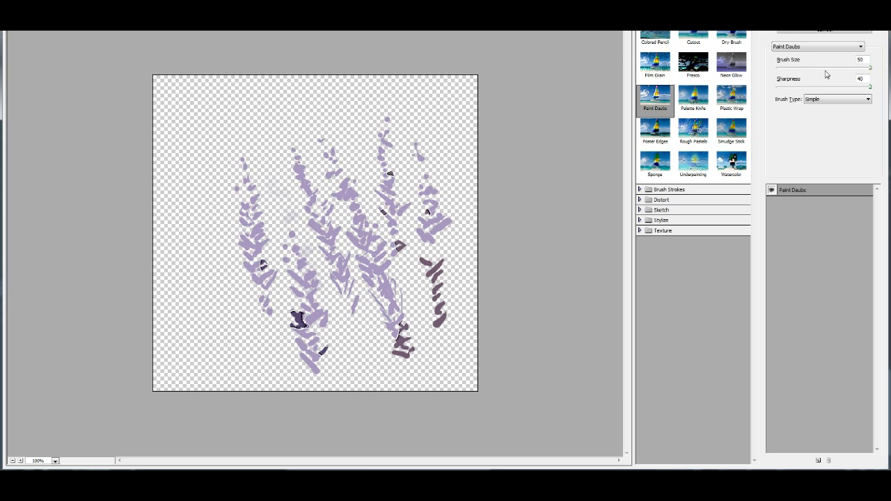
left_click(825, 98)
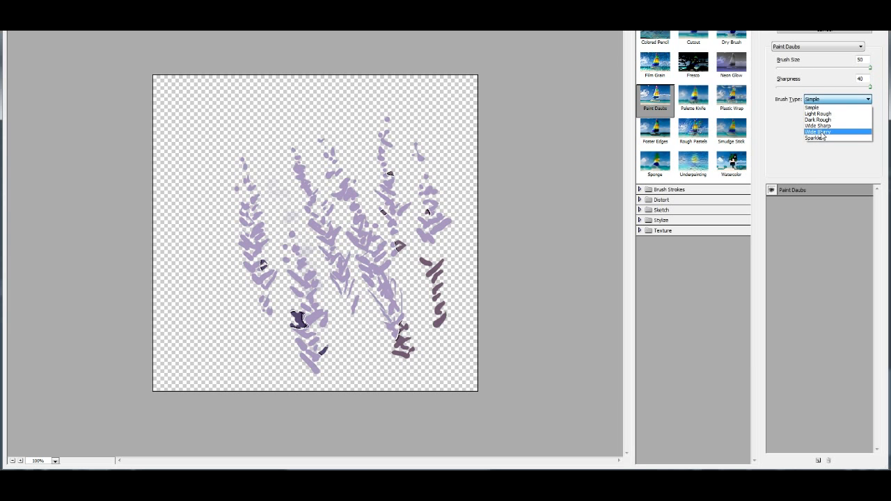
left_click(819, 132)
mouse_move(836, 88)
left_mouse_down()
mouse_move(777, 87)
mouse_move(783, 68)
mouse_move(800, 67)
mouse_move(793, 71)
left_mouse_up()
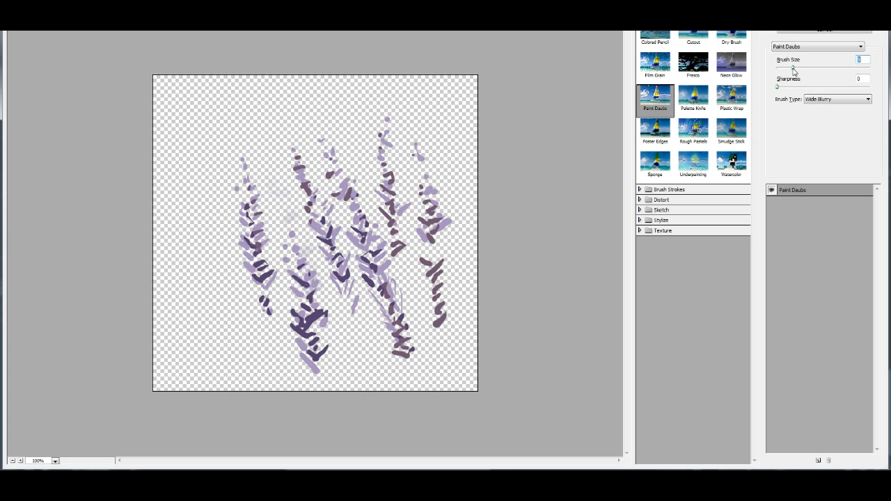
left_click(656, 164)
left_click(667, 70)
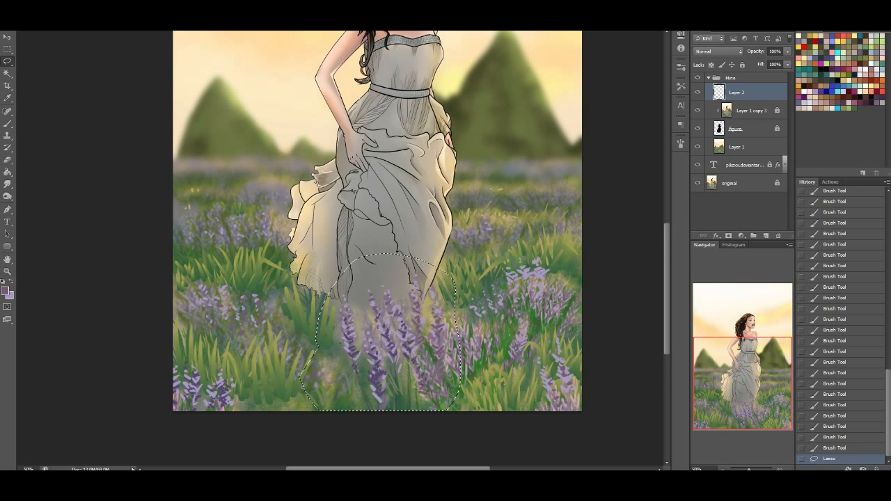
Apply a Gaussian Blur with a 2.2 pixel radius to the selected lavender spikes and clear the selection
key("alt+t")
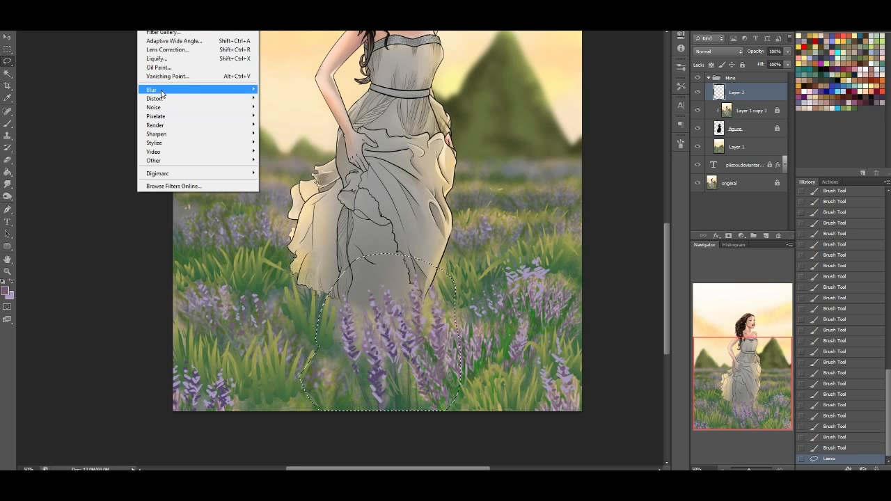
mouse_move(167, 90)
left_click(289, 157)
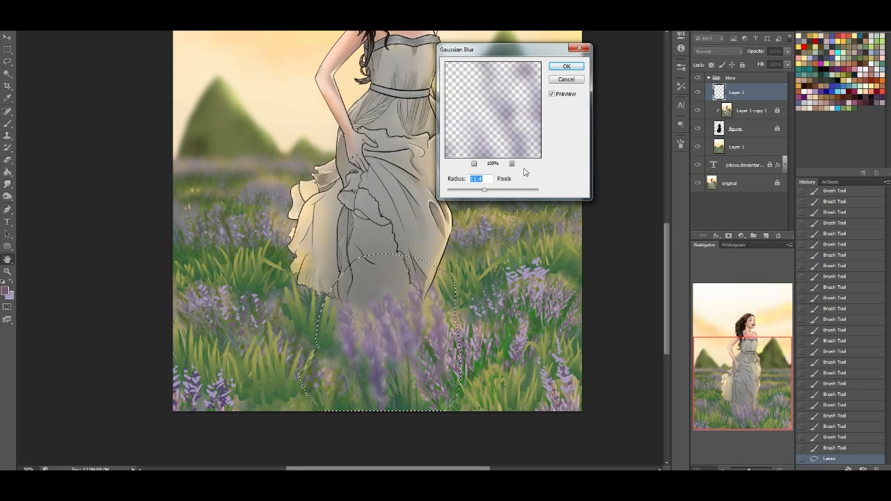
left_click_drag(484, 190, 461, 193)
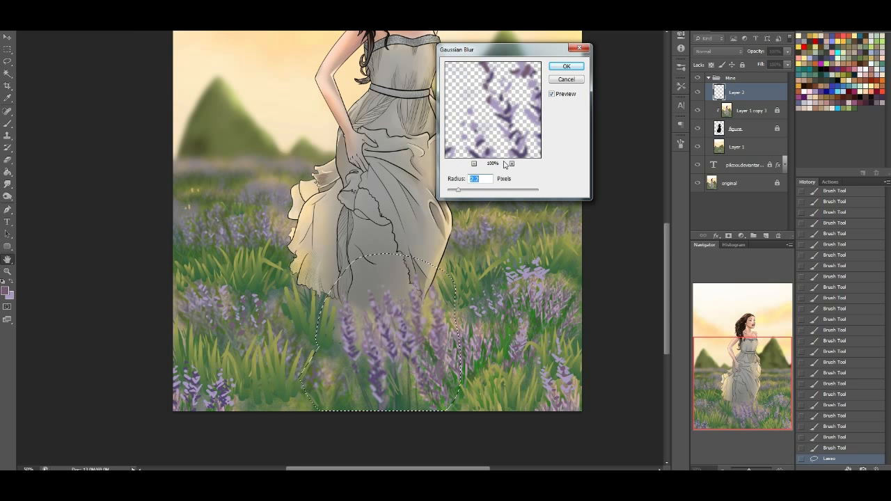
left_click(566, 66)
key("ctrl+d")
Create a new layer above the flowers and paint dark green stems curving up along the left foreground lavender spikes
mouse_move(746, 376)
left_mouse_down()
mouse_move(745, 349)
mouse_move(747, 363)
left_mouse_up()
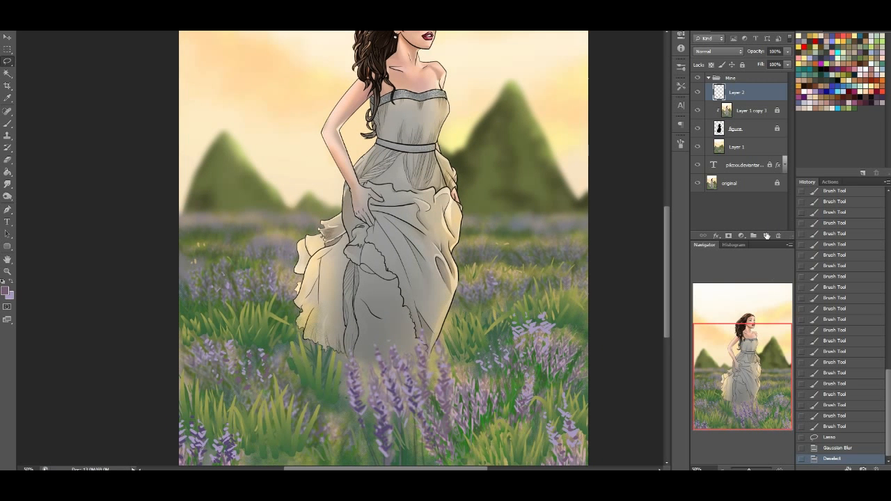
left_click(766, 235)
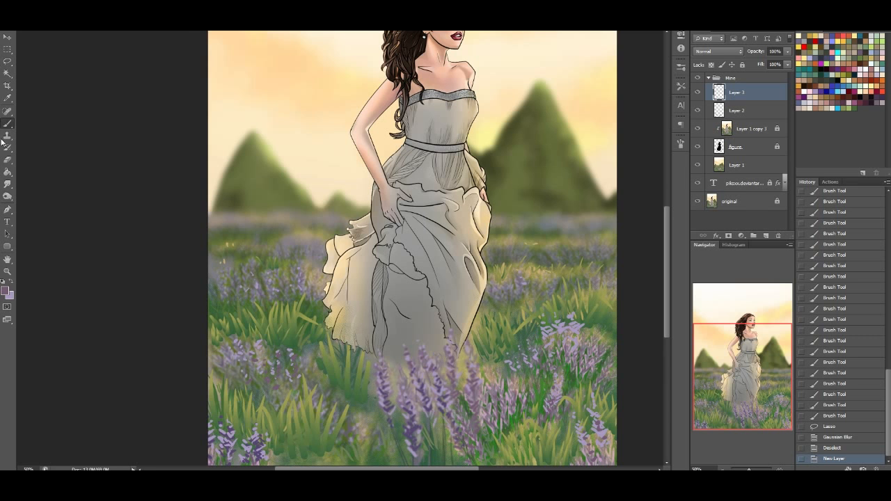
left_click(5, 281)
scroll(544, 352, "right", 1)
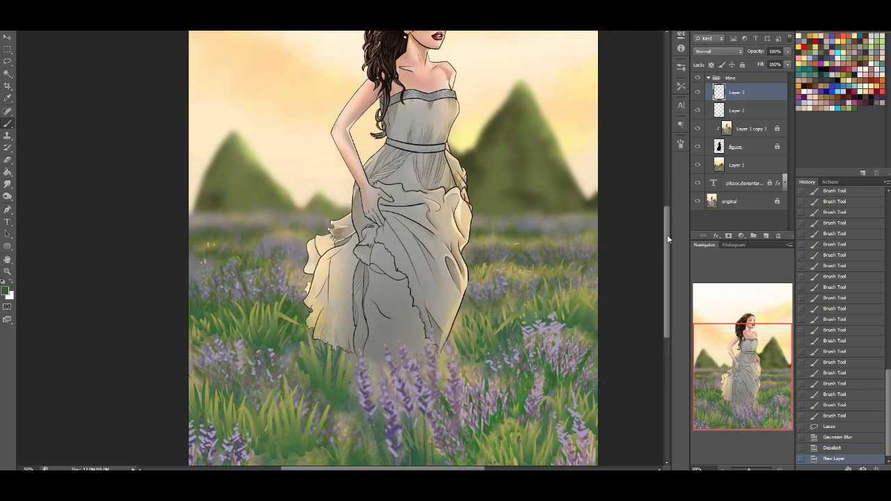
scroll(523, 285, "down", 4)
left_click_drag(393, 313, 367, 212)
left_click_drag(369, 230, 367, 216)
left_click_drag(378, 257, 372, 241)
mouse_move(387, 300)
left_mouse_down()
mouse_move(330, 237)
mouse_move(335, 268)
left_mouse_up()
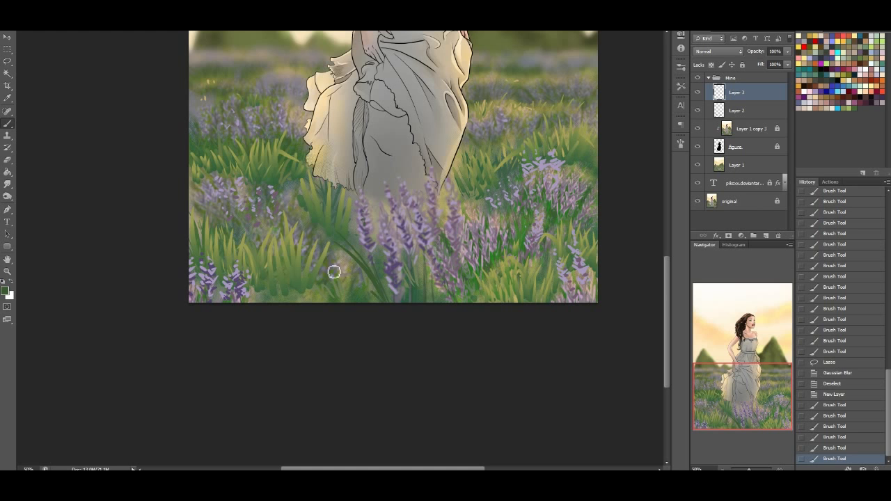
Paint dark green stems and blades up between the middle and right foreground lavender spikes
left_click_drag(399, 310, 435, 240)
left_click_drag(408, 275, 439, 238)
mouse_move(458, 305)
left_mouse_down()
mouse_move(448, 264)
mouse_move(463, 215)
left_mouse_up()
mouse_move(453, 302)
left_mouse_down()
mouse_move(416, 289)
mouse_move(447, 257)
mouse_move(475, 258)
mouse_move(455, 281)
mouse_move(472, 235)
left_mouse_up()
left_click_drag(418, 258, 415, 257)
mouse_move(394, 193)
left_mouse_down()
mouse_move(386, 179)
mouse_move(404, 188)
mouse_move(402, 178)
left_mouse_up()
left_click_drag(422, 190, 419, 181)
left_click_drag(440, 230, 447, 182)
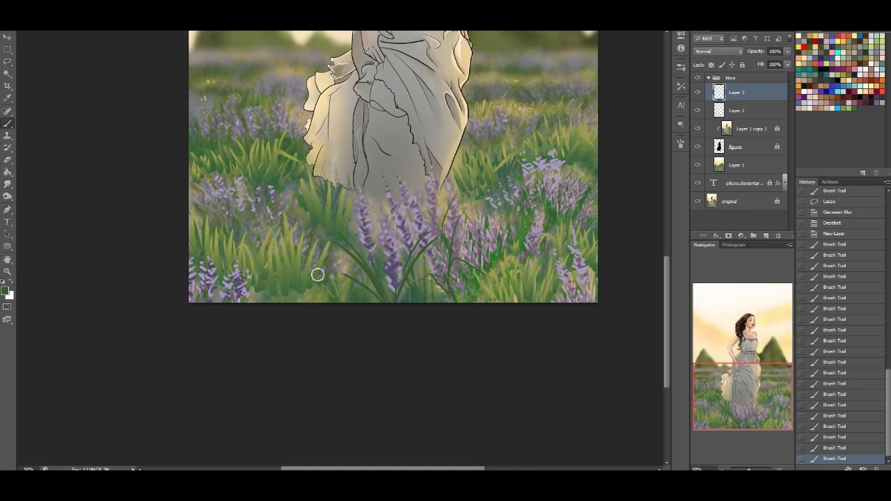
Paint green blades left of the foreground spikes and thin stems into the lavender clumps on both sides of the dress
left_click_drag(338, 256, 353, 292)
left_click(310, 296, "alt")
mouse_move(309, 309)
left_mouse_down()
mouse_move(330, 265)
mouse_move(304, 297)
mouse_move(292, 282)
left_mouse_up()
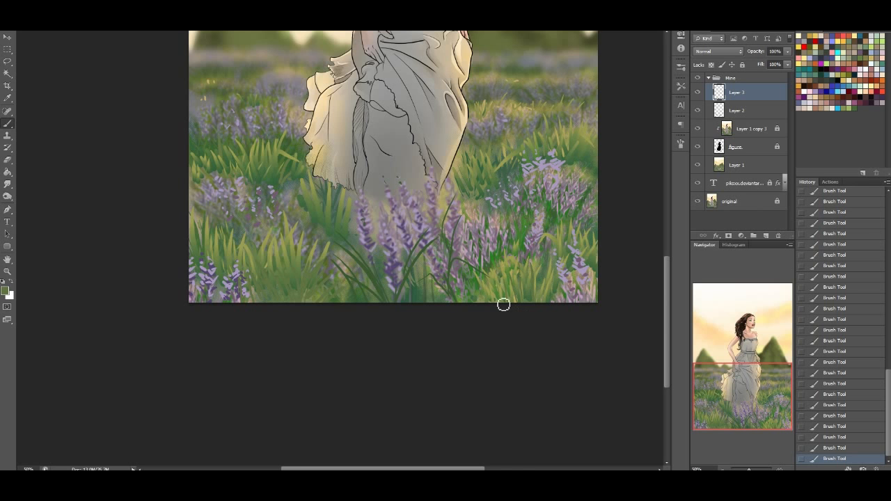
left_click(555, 222, "alt")
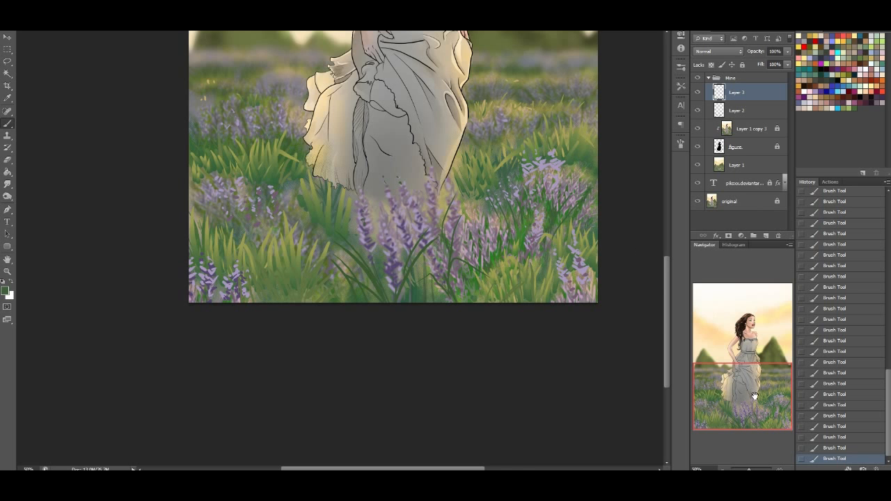
left_click_drag(276, 245, 293, 199)
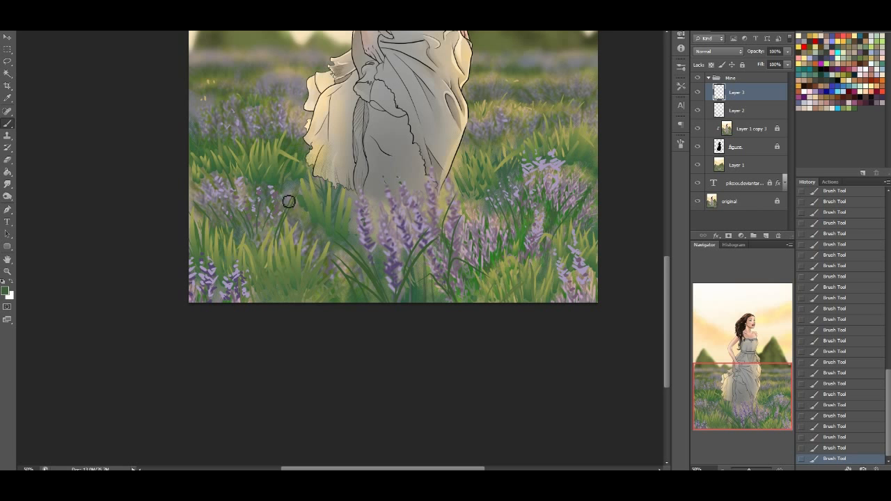
Add muted grey-green strokes to the grass and flower clumps near the field's right and left edges
left_click_drag(749, 403, 775, 374)
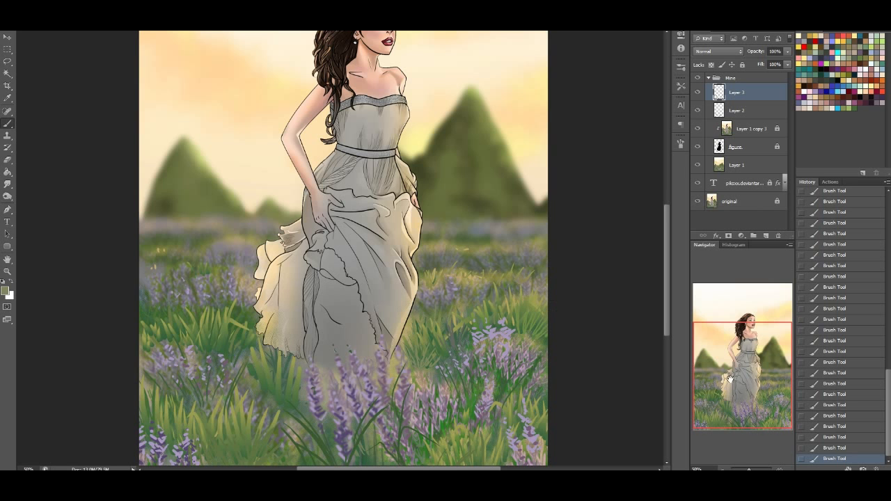
left_click_drag(730, 379, 739, 380)
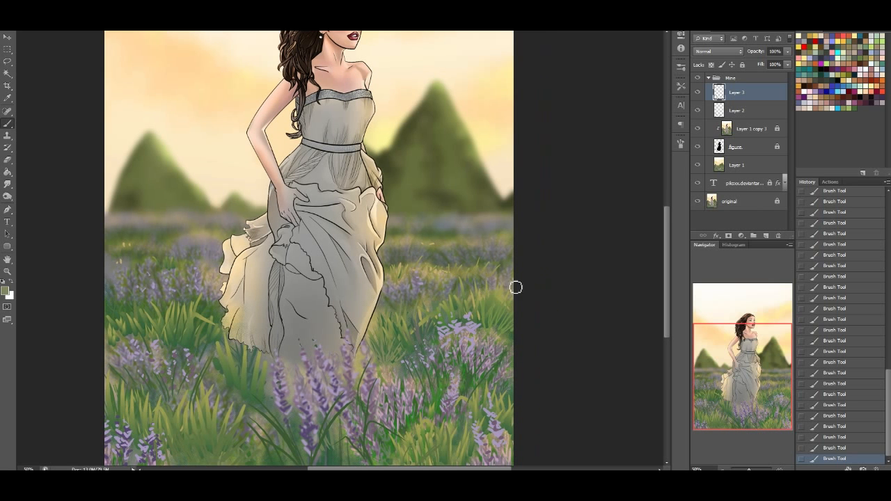
left_click(500, 337, "alt")
left_click_drag(733, 420, 730, 420)
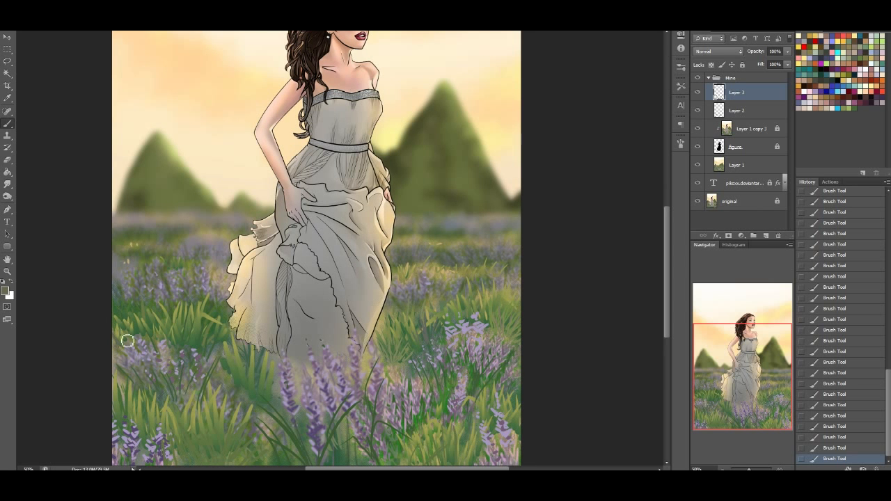
left_click(124, 376, "alt")
Check the painted stems by hiding Layer 3, and merge Layer 2 and Layer 3 into one layer
left_click_drag(738, 380, 734, 381)
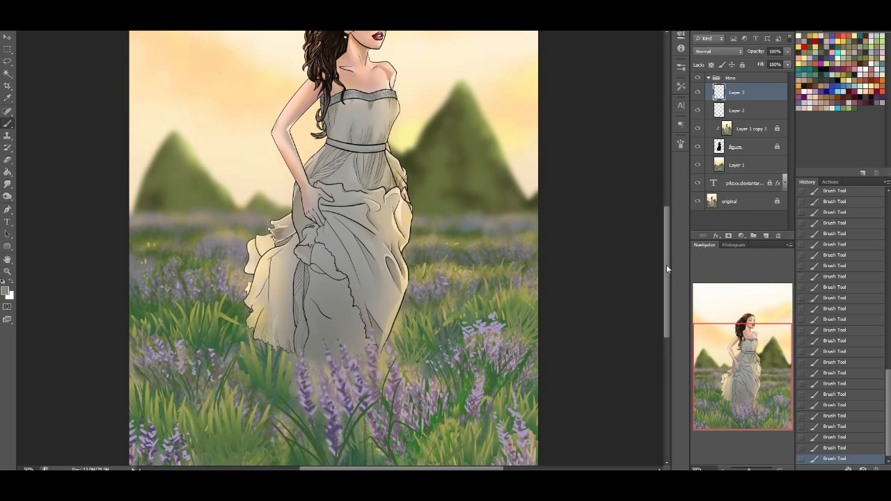
scroll(478, 278, "down", 1)
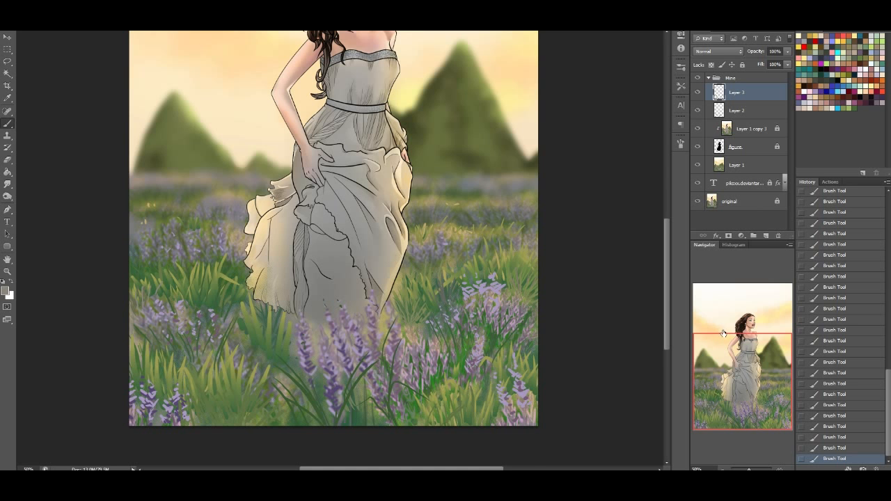
left_click_drag(668, 331, 670, 309)
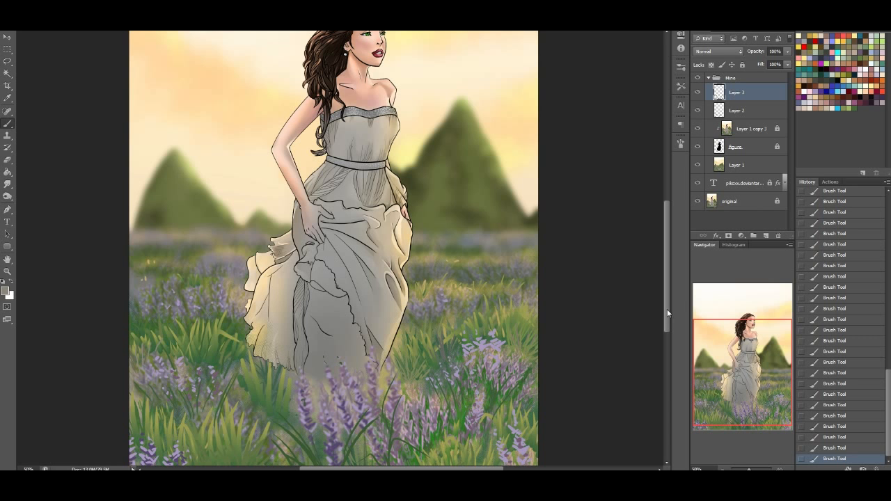
left_click_drag(667, 311, 663, 293)
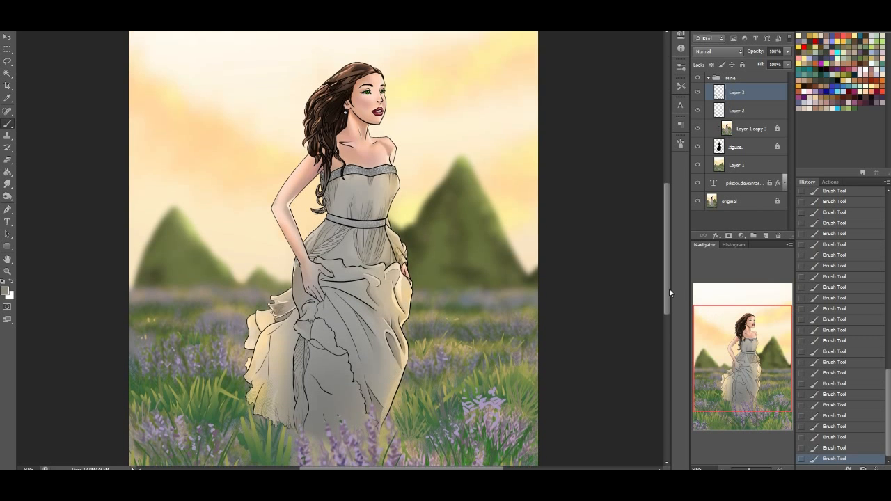
left_click(699, 324)
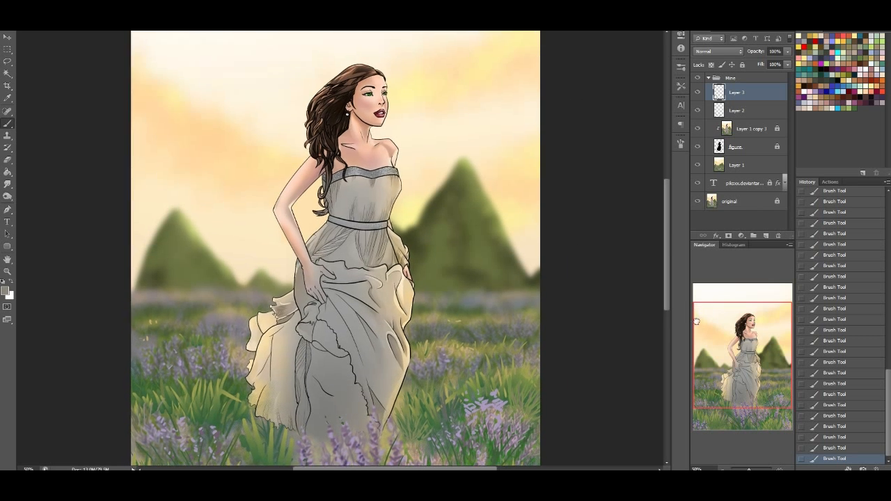
left_click(698, 92)
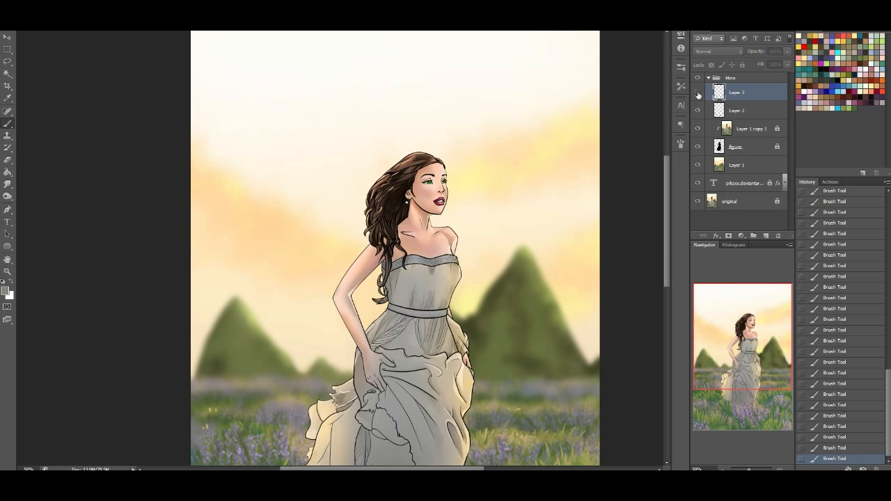
left_click(740, 112, "shift")
key("ctrl+e")
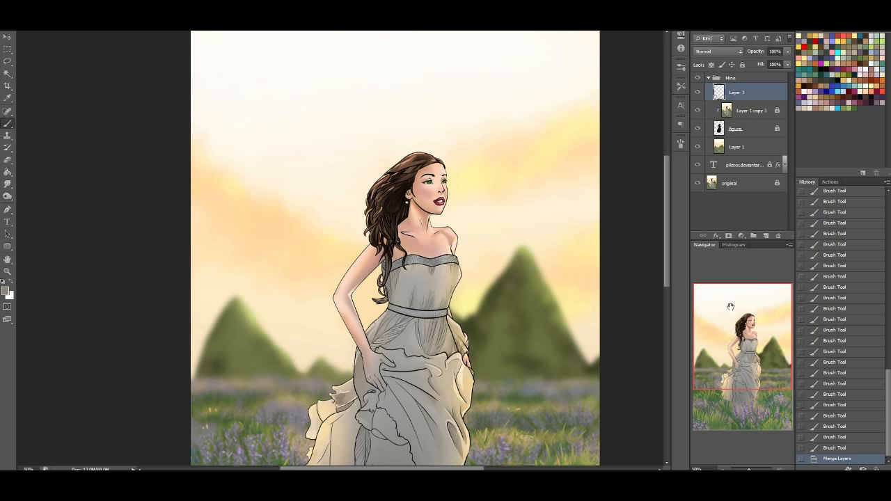
Toggle the merged flower layer's visibility to compare the field with and without the painted flowers
left_click(721, 369)
left_click(697, 94)
left_click(694, 95)
left_click(694, 96)
left_click(693, 97)
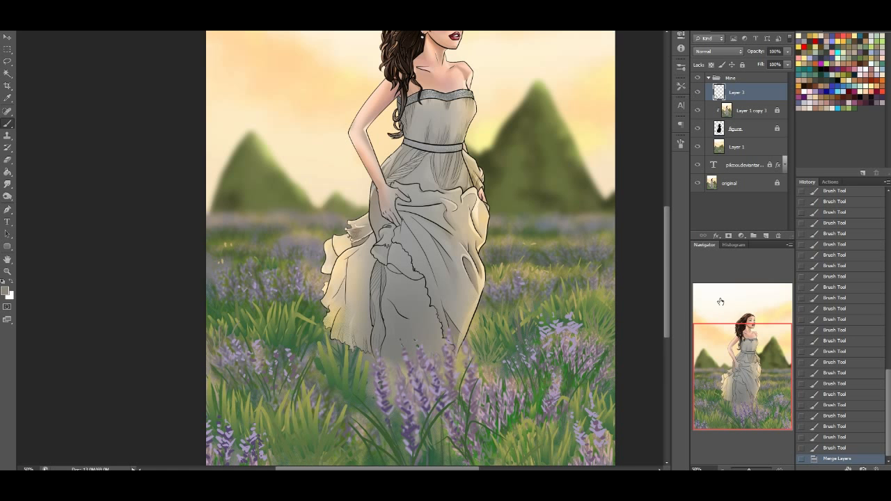
Choose the 155 speckle brush, sample lavender from the flowers, and dab flower specks over the distant field right of the dress
left_click(43, 26)
left_click_drag(124, 131, 113, 230)
left_click(58, 252)
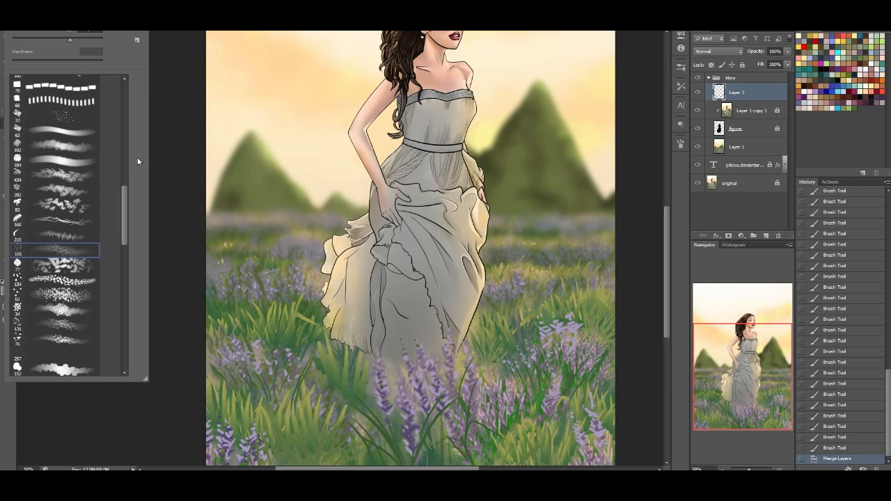
left_click(578, 324)
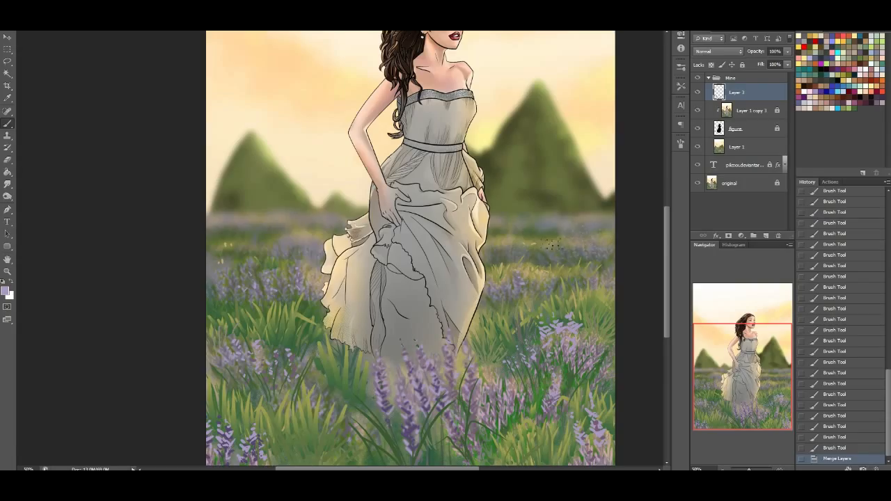
left_click_drag(533, 239, 542, 243)
key("ctrl+z")
left_click_drag(536, 248, 542, 250)
left_click_drag(556, 249, 581, 252)
left_click_drag(592, 251, 600, 258)
left_click_drag(516, 274, 520, 277)
Dab lavender specks over the distant and middle flower rows in the field left of the dress
left_click_drag(237, 252, 227, 248)
left_click_drag(287, 240, 292, 245)
left_click_drag(296, 242, 300, 247)
left_click_drag(304, 244, 291, 247)
left_click_drag(221, 257, 209, 271)
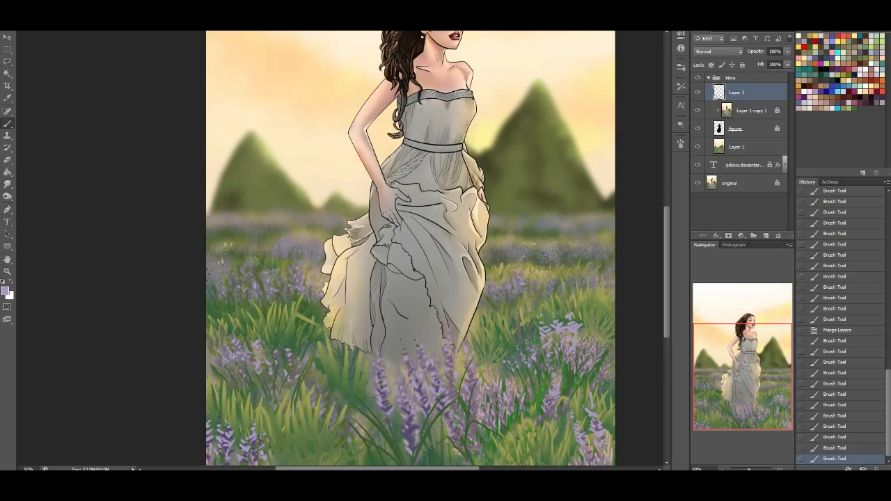
left_click_drag(302, 269, 306, 284)
left_click_drag(252, 279, 256, 287)
left_click_drag(262, 278, 266, 283)
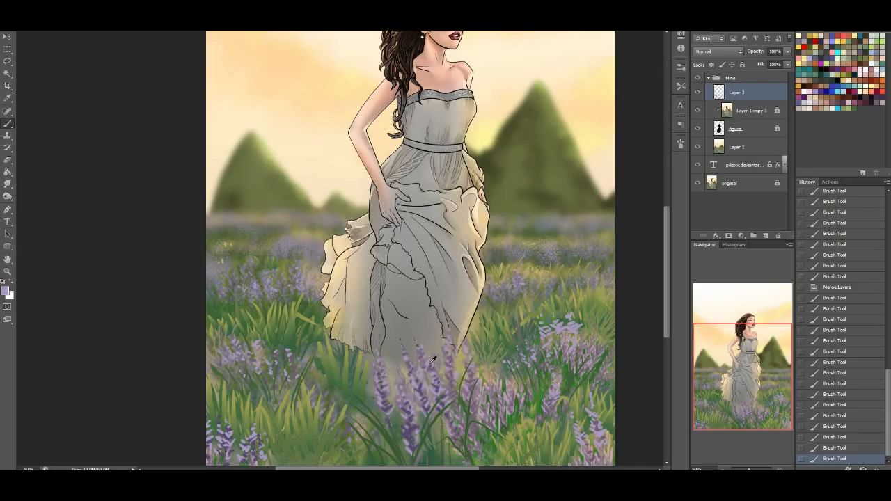
Speckle small lavender blossoms over the large flower clumps right of the dress and in the right foreground
left_click_drag(525, 350, 528, 355)
key("ctrl+z")
left_click(576, 329, "alt")
left_click_drag(590, 334, 586, 342)
left_click_drag(532, 344, 512, 361)
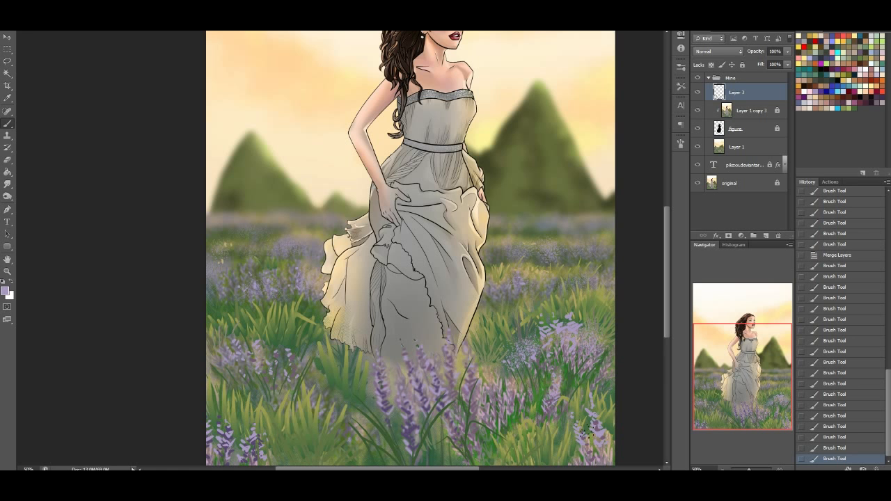
left_click_drag(585, 449, 587, 444)
Add lavender specks among the foreground spikes and olive-green specks along the dress's left hem
left_click_drag(429, 378, 432, 381)
left_click_drag(437, 420, 432, 440)
left_click_drag(468, 347, 465, 358)
key("ctrl+z")
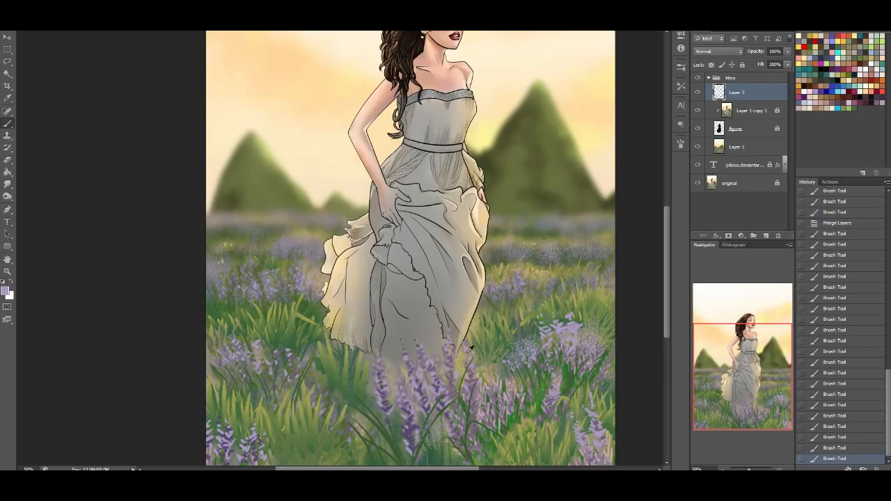
left_click_drag(479, 313, 477, 319)
mouse_move(319, 323)
left_mouse_down()
mouse_move(313, 328)
mouse_move(354, 351)
left_mouse_up()
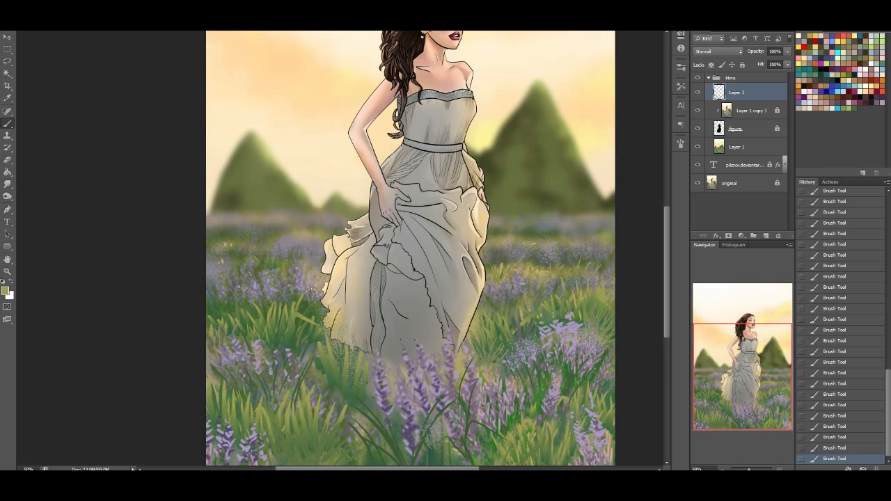
Add a new layer above Layer 3 and set the foreground colour to peach sampled from the sky
left_click_drag(778, 359, 791, 339)
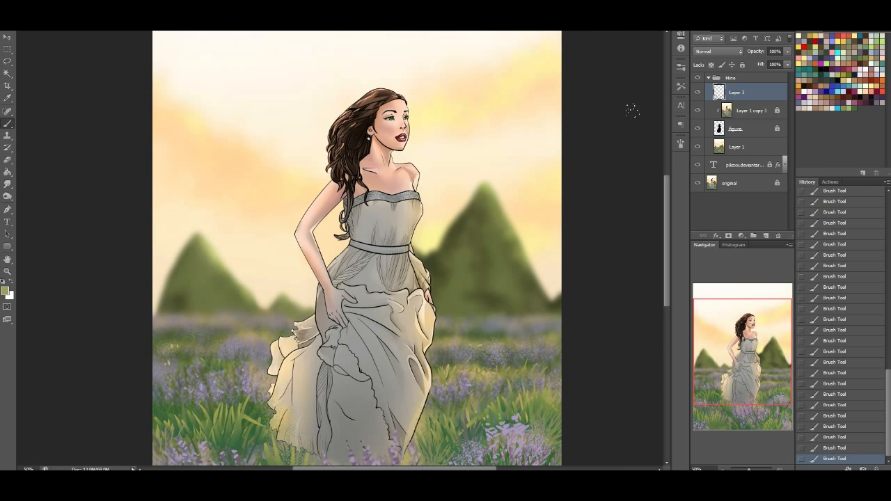
left_click(766, 235)
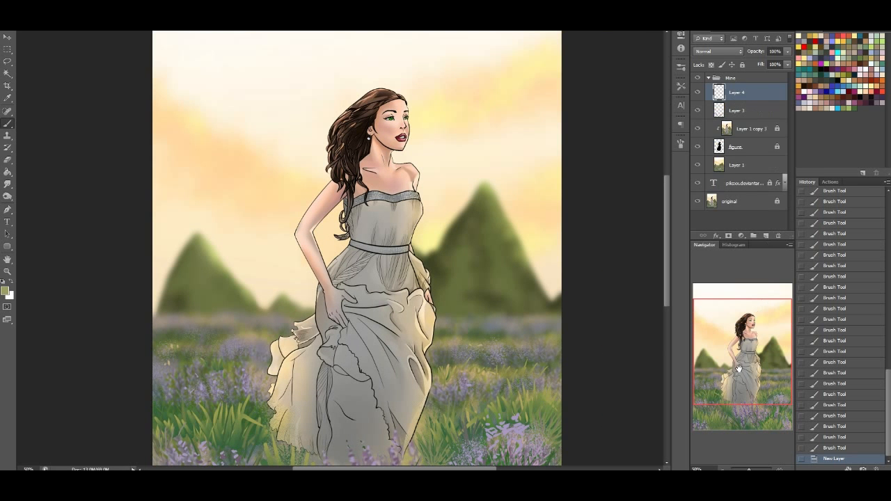
left_click_drag(738, 369, 731, 325)
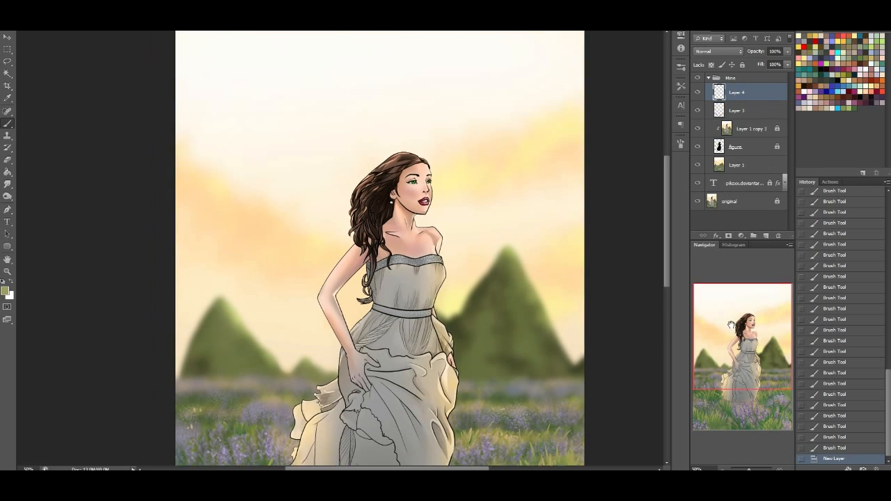
left_click(6, 291)
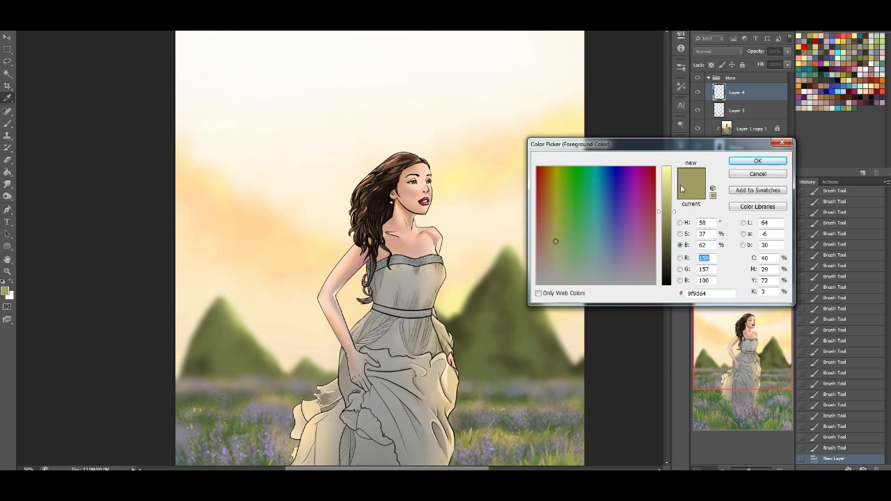
left_click(757, 161)
left_click(5, 291)
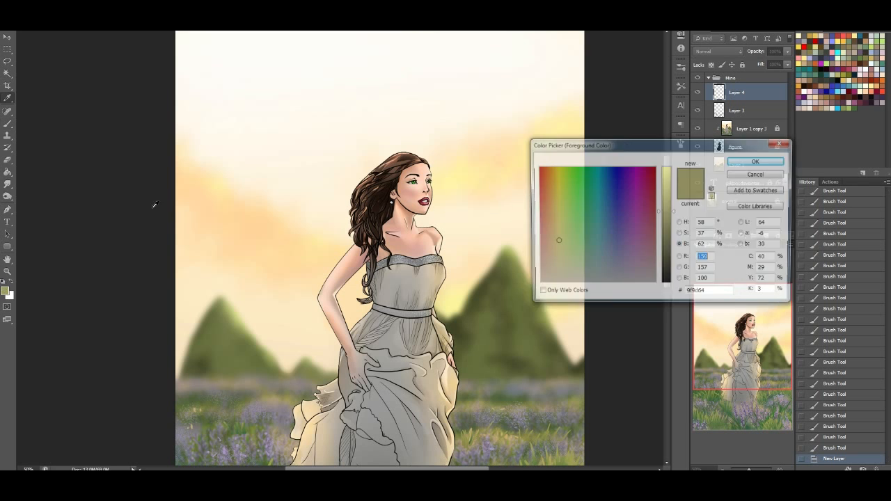
left_click(239, 219)
left_click(758, 161)
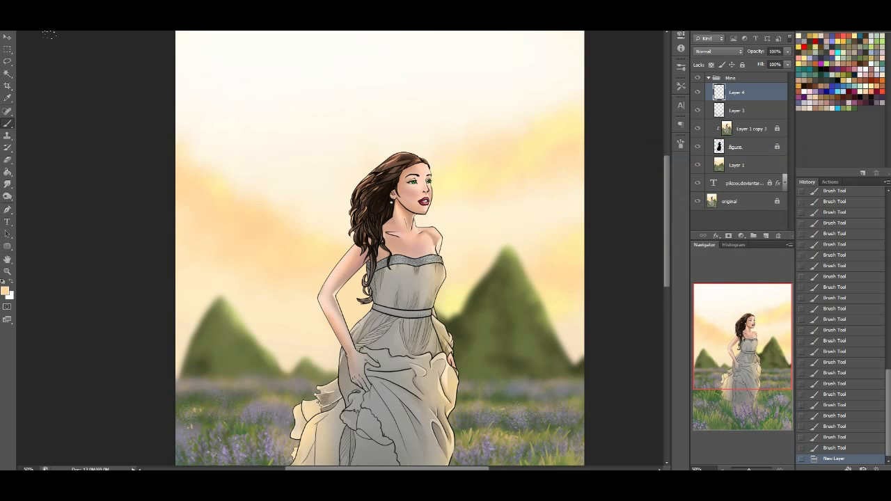
Choose the 200 soft round brush with 0% hardness and paint soft peach into the left clouds
right_click(119, 135)
scroll(125, 204, "up", 10)
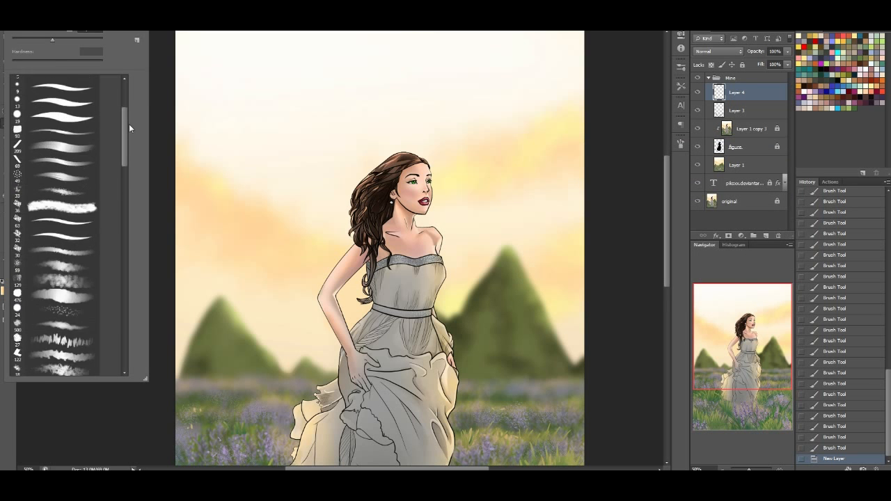
left_click(88, 140)
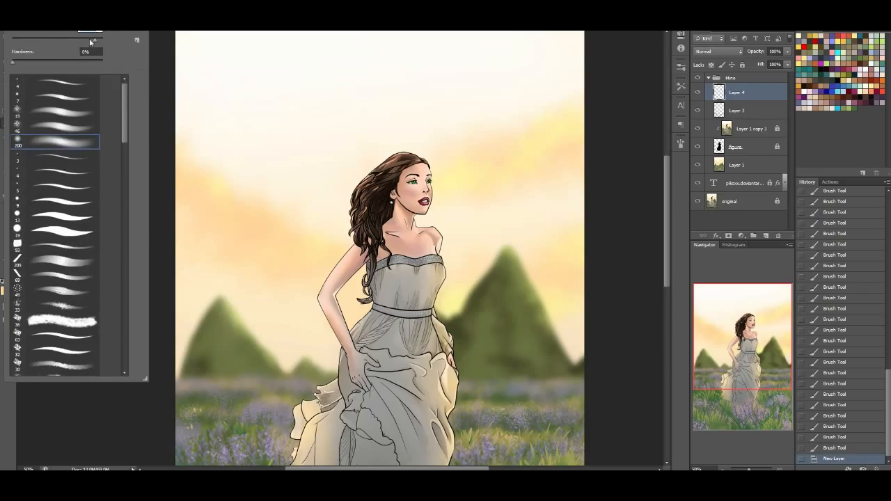
left_click(188, 205, "alt")
mouse_move(214, 220)
left_mouse_down()
mouse_move(195, 173)
mouse_move(202, 160)
left_mouse_up()
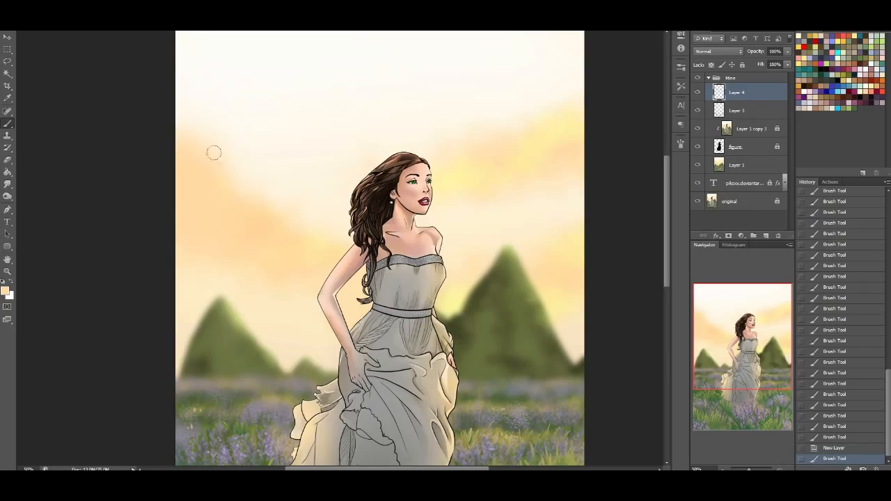
Paint soft yellow over the left clouds with colour sampled from the sky, and move Layer 4 beneath the figure layer
left_click(247, 74, "alt")
left_click(539, 144, "alt")
left_click_drag(200, 156, 183, 178)
mouse_move(209, 208)
left_mouse_down()
mouse_move(239, 188)
mouse_move(266, 233)
mouse_move(289, 230)
left_mouse_up()
mouse_move(259, 234)
left_mouse_down()
mouse_move(181, 251)
mouse_move(201, 246)
left_mouse_up()
left_click_drag(209, 237, 233, 224)
left_click_drag(759, 93, 738, 156)
Extend the soft yellow clouds upward and across the sky between the left edge and the woman
mouse_move(184, 142)
left_mouse_down()
mouse_move(214, 99)
mouse_move(222, 137)
left_mouse_up()
left_click_drag(240, 185, 280, 220)
mouse_move(198, 126)
left_mouse_down()
mouse_move(184, 64)
mouse_move(236, 122)
left_mouse_up()
mouse_move(302, 190)
left_mouse_down()
mouse_move(307, 209)
mouse_move(268, 240)
left_mouse_up()
mouse_move(258, 245)
left_mouse_down()
mouse_move(210, 254)
mouse_move(285, 300)
mouse_move(268, 279)
left_mouse_up()
left_click_drag(268, 279, 300, 261)
Paint soft yellow clouds across the sky right of the woman, out to the right edge
left_click(531, 179, "alt")
mouse_move(491, 177)
left_mouse_down()
mouse_move(464, 193)
mouse_move(473, 203)
left_mouse_up()
mouse_move(478, 182)
left_mouse_down()
mouse_move(493, 161)
mouse_move(460, 167)
mouse_move(508, 113)
left_mouse_up()
left_click(465, 171, "alt")
mouse_move(520, 105)
left_mouse_down()
mouse_move(550, 95)
mouse_move(557, 105)
left_mouse_up()
left_click_drag(580, 207, 577, 218)
left_click_drag(577, 217, 582, 203)
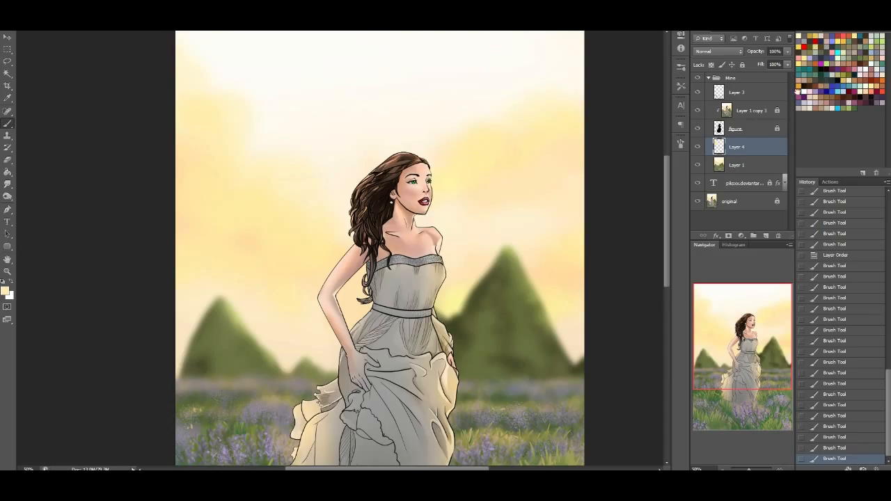
Paint orange-brown shading into the left clouds and soften it with pale sky colour
mouse_move(184, 112)
left_mouse_down()
mouse_move(197, 179)
mouse_move(204, 174)
mouse_move(237, 201)
mouse_move(253, 231)
mouse_move(204, 225)
mouse_move(195, 259)
mouse_move(308, 281)
mouse_move(299, 248)
mouse_move(362, 282)
left_mouse_up()
left_click(252, 310, "alt")
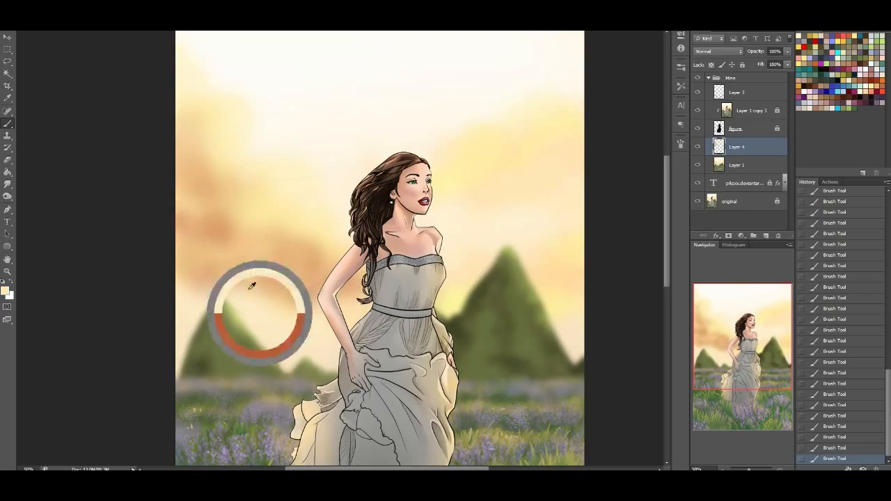
mouse_move(265, 270)
left_mouse_down()
mouse_move(291, 254)
mouse_move(171, 253)
mouse_move(191, 190)
mouse_move(209, 227)
mouse_move(178, 159)
left_mouse_up()
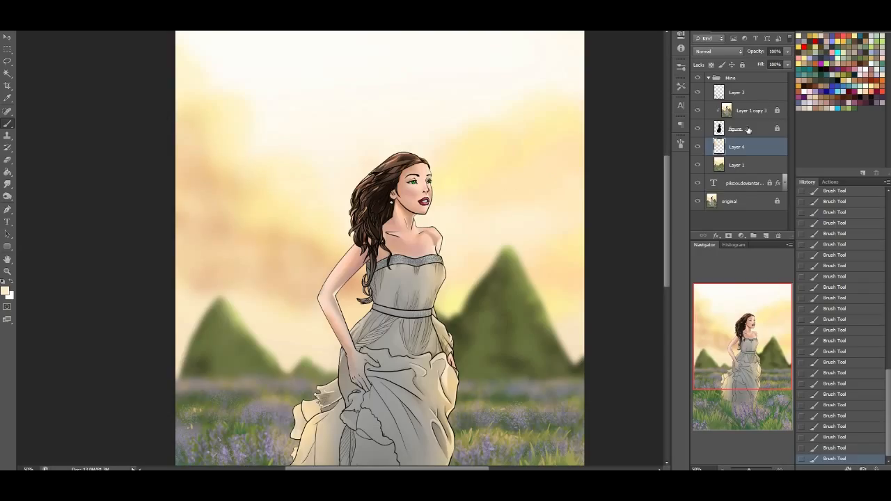
Deepen the shadows of the left clouds and shade the right clouds with soft muted reddish brown
mouse_move(188, 195)
left_mouse_down()
mouse_move(286, 243)
mouse_move(189, 232)
mouse_move(185, 106)
mouse_move(257, 214)
mouse_move(326, 252)
left_mouse_up()
left_click_drag(210, 249, 195, 245)
mouse_move(493, 177)
left_mouse_down()
mouse_move(480, 188)
mouse_move(527, 147)
mouse_move(561, 133)
mouse_move(480, 189)
mouse_move(478, 205)
left_mouse_up()
left_click_drag(546, 268, 582, 282)
Switch to the 46 textured brush and carve a billowy upper edge along the left cloud bank in white
left_click(34, 17)
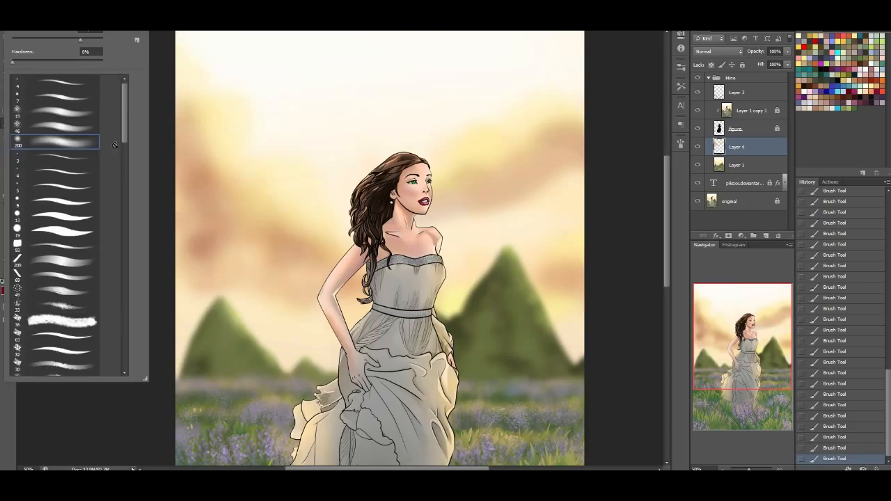
left_click(54, 126)
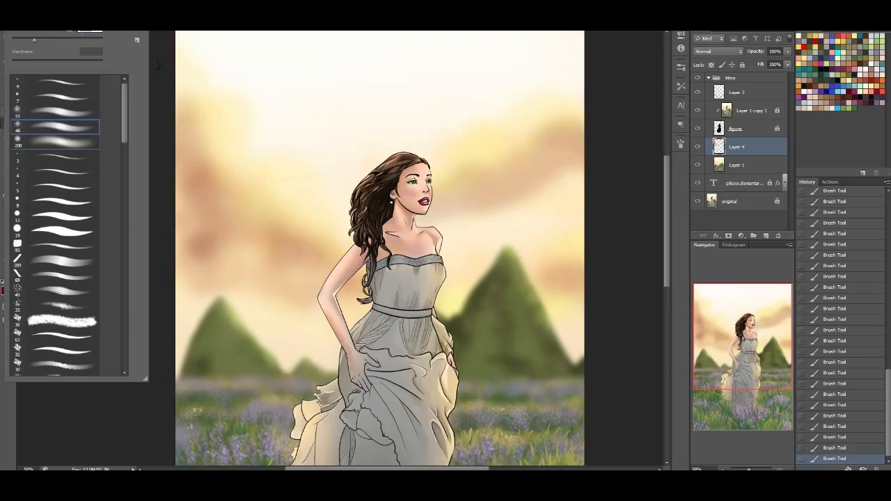
left_click(249, 65, "alt")
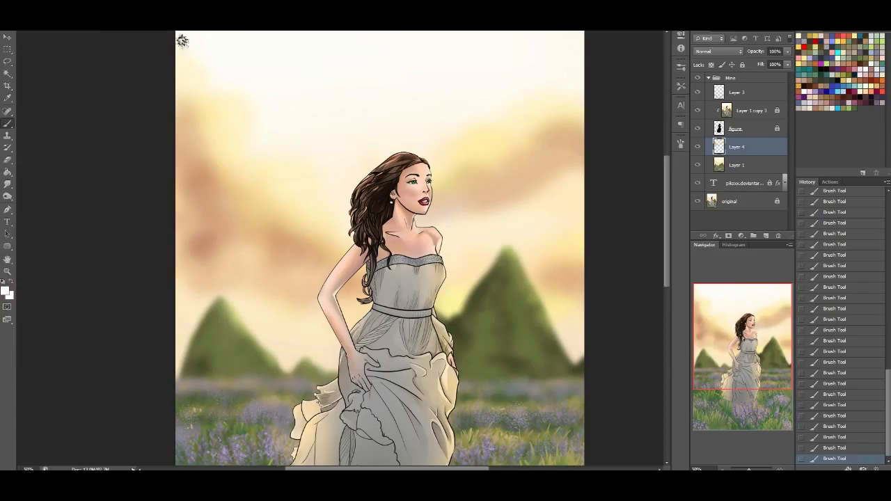
mouse_move(197, 47)
left_mouse_down()
mouse_move(183, 40)
mouse_move(251, 104)
mouse_move(247, 142)
mouse_move(283, 145)
mouse_move(338, 215)
mouse_move(326, 148)
left_mouse_up()
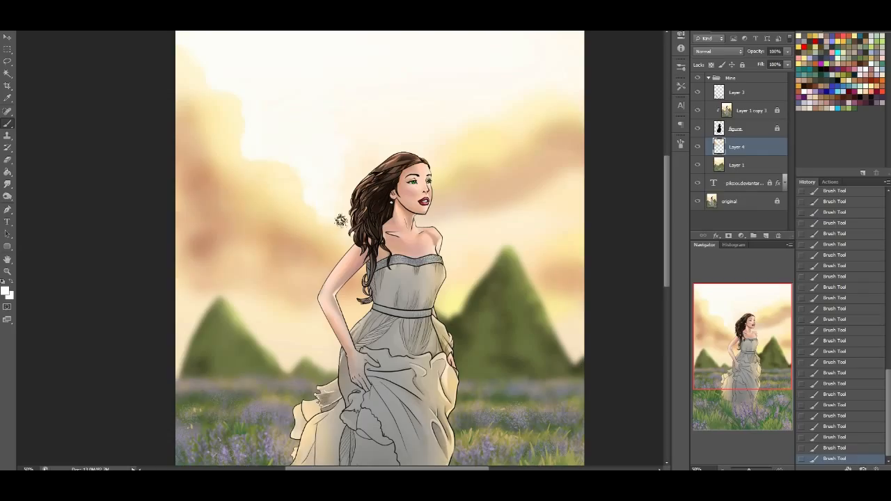
Paint rounded puffs inside the left cloud bank with brown and yellow tones sampled from the sky
left_click(200, 242, "alt")
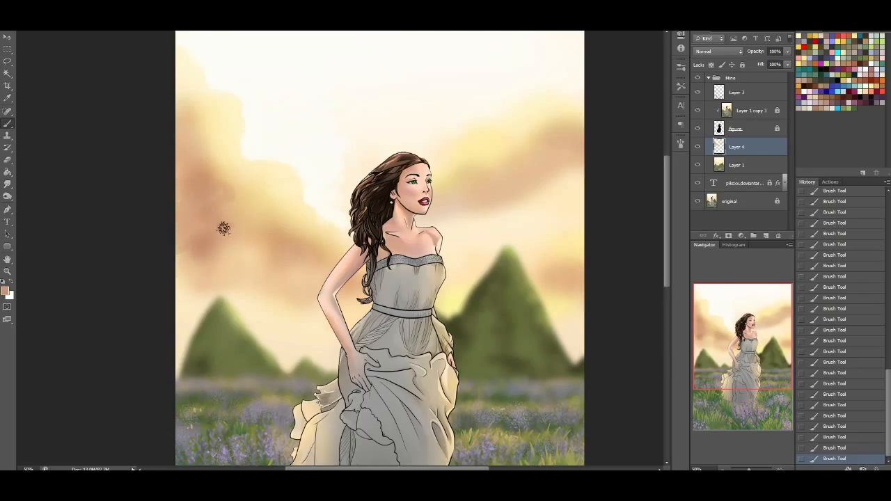
left_click(279, 196, "alt")
mouse_move(224, 200)
left_mouse_down()
mouse_move(203, 140)
mouse_move(232, 183)
mouse_move(209, 144)
left_mouse_up()
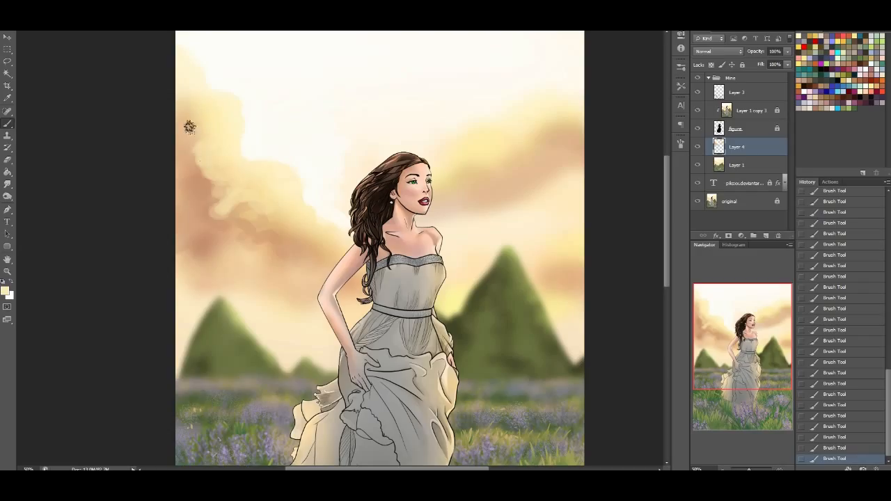
left_click(195, 186, "alt")
mouse_move(200, 187)
left_mouse_down()
mouse_move(250, 235)
mouse_move(216, 248)
left_mouse_up()
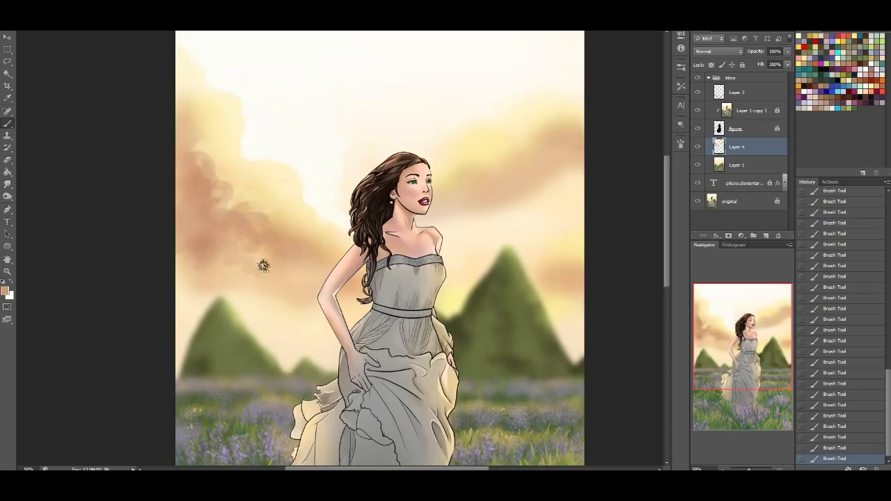
Add peach and cream puffs to the lower part of the left cloud bank, down towards the woman's arm
left_click(231, 273, "alt")
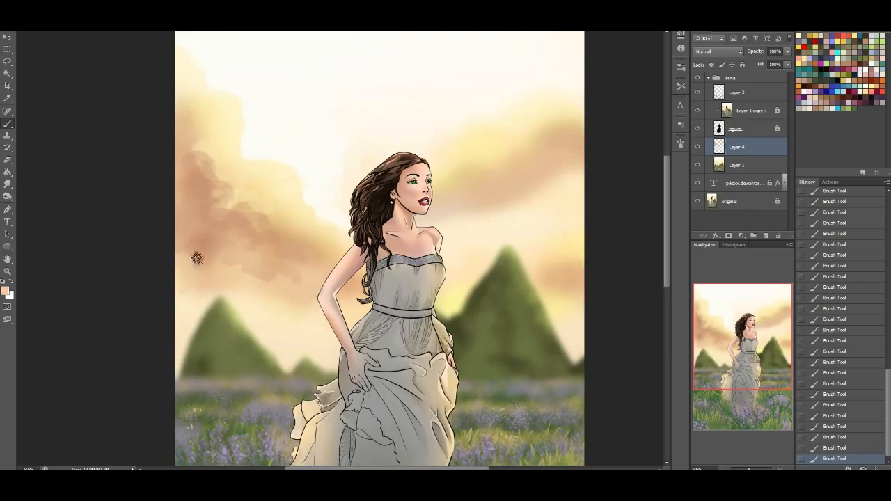
left_click(278, 325, "alt")
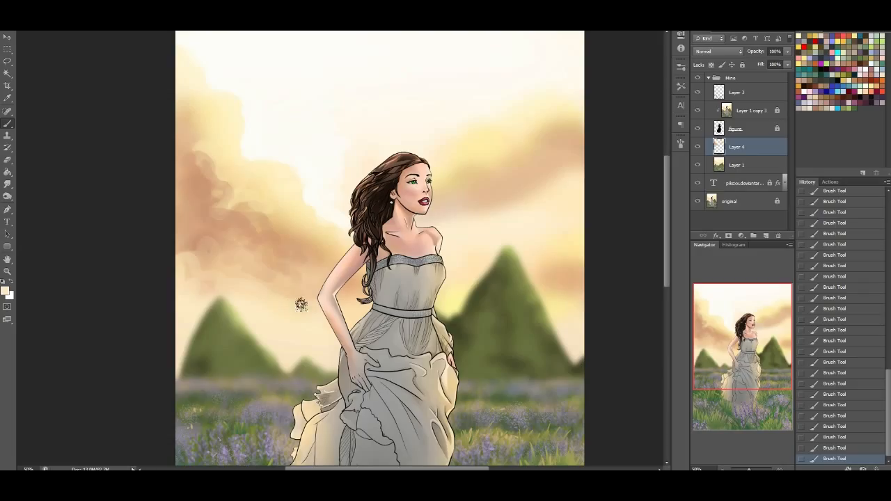
left_click(268, 177, "alt")
mouse_move(199, 195)
left_mouse_down()
mouse_move(211, 220)
mouse_move(172, 228)
mouse_move(223, 220)
mouse_move(263, 240)
mouse_move(212, 214)
mouse_move(191, 217)
mouse_move(207, 212)
mouse_move(275, 248)
mouse_move(284, 247)
mouse_move(266, 236)
mouse_move(300, 247)
left_mouse_up()
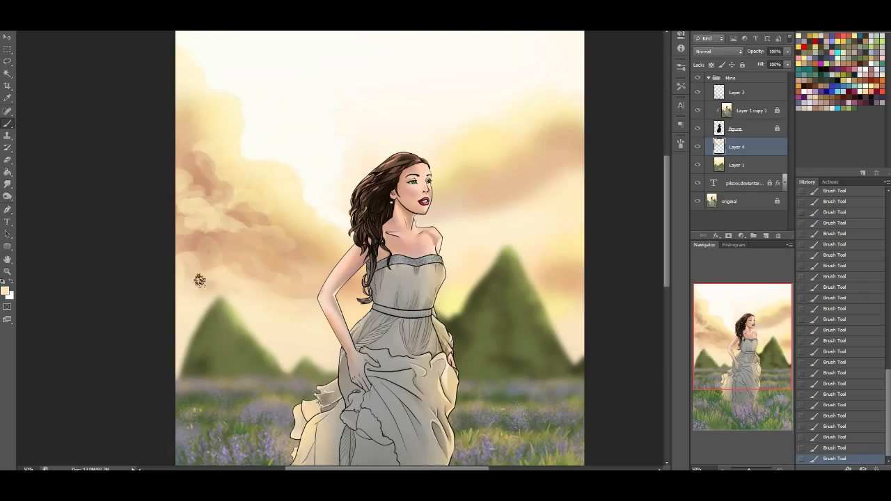
mouse_move(229, 235)
left_mouse_down()
mouse_move(273, 253)
mouse_move(269, 274)
mouse_move(250, 268)
mouse_move(274, 290)
mouse_move(308, 281)
left_mouse_up()
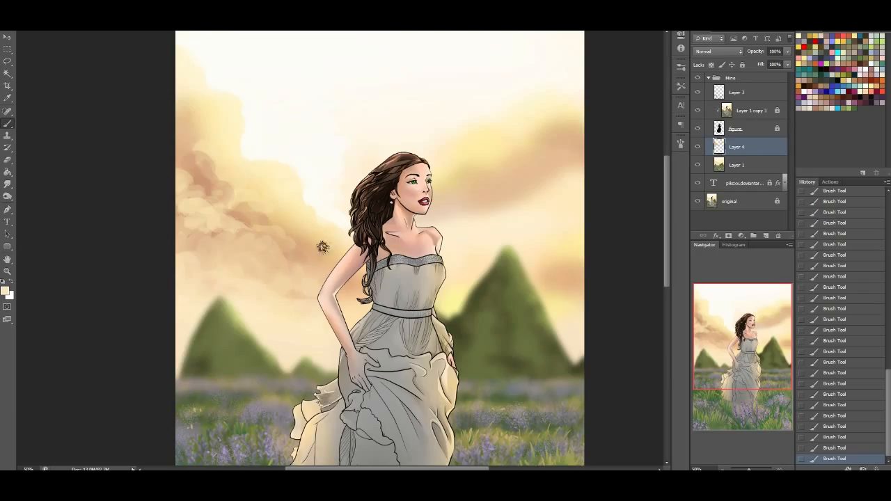
Shape billowy pale yellow upper edges on the cloud bank right of the woman
left_click(506, 136, "alt")
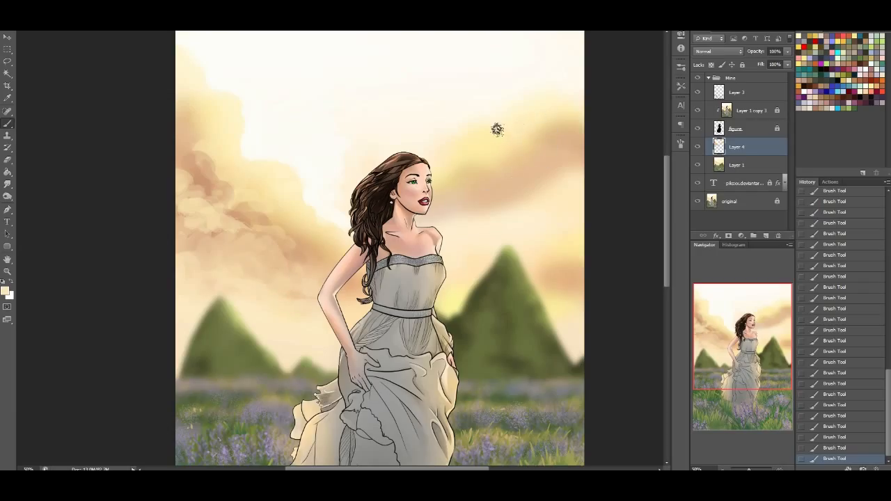
left_click(540, 72, "alt")
left_click(539, 108, "alt")
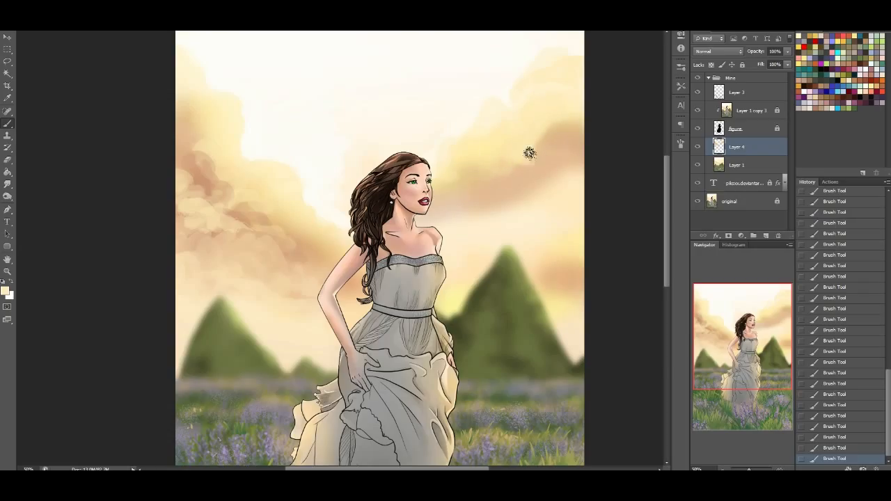
Add tan and cream puffs to the right clouds and paint a white patch beside the right mountain's slope
left_click(493, 188, "alt")
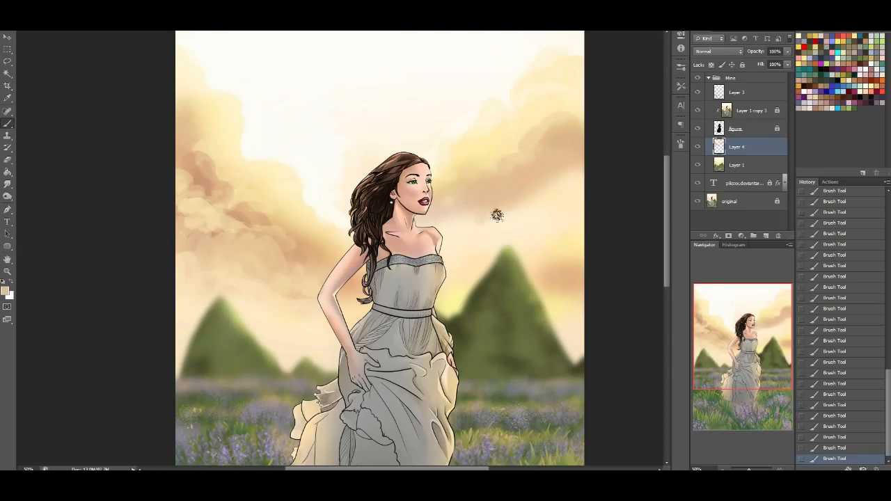
left_click(535, 222, "alt")
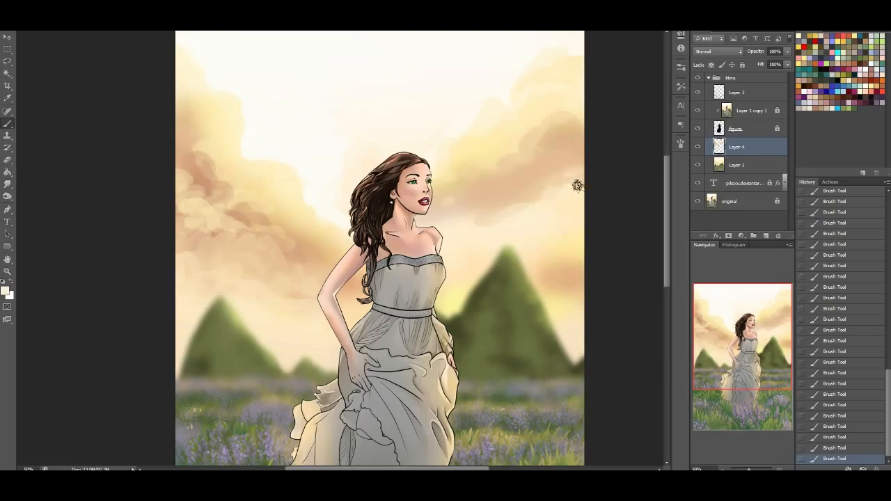
left_click(560, 241, "alt")
left_click(562, 282, "alt")
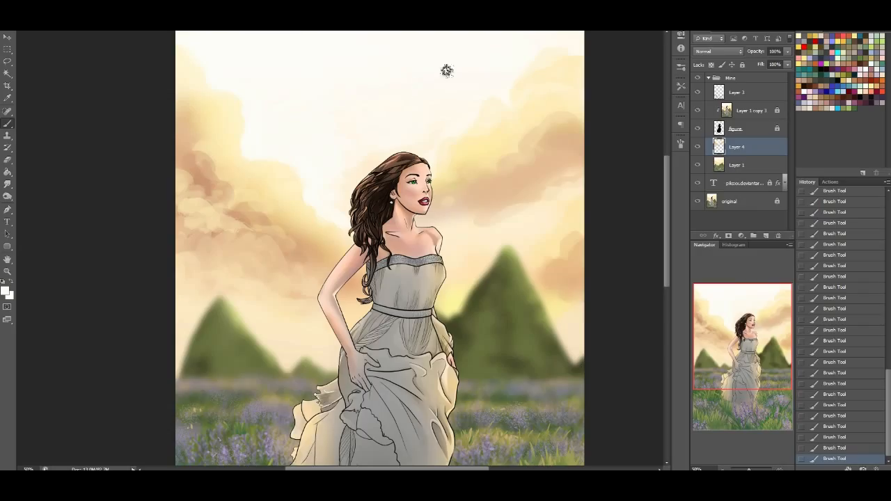
mouse_move(573, 314)
left_mouse_down()
mouse_move(564, 327)
mouse_move(575, 332)
mouse_move(571, 351)
mouse_move(576, 299)
left_mouse_up()
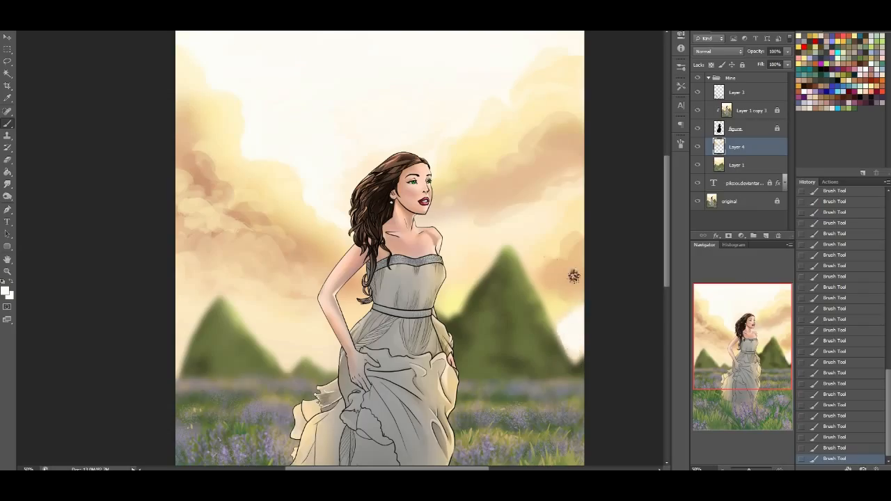
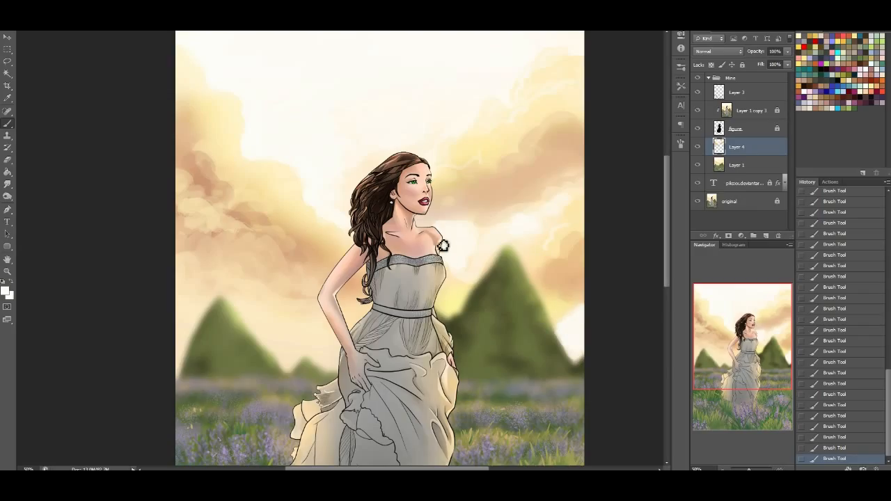
left_click_drag(762, 360, 763, 367)
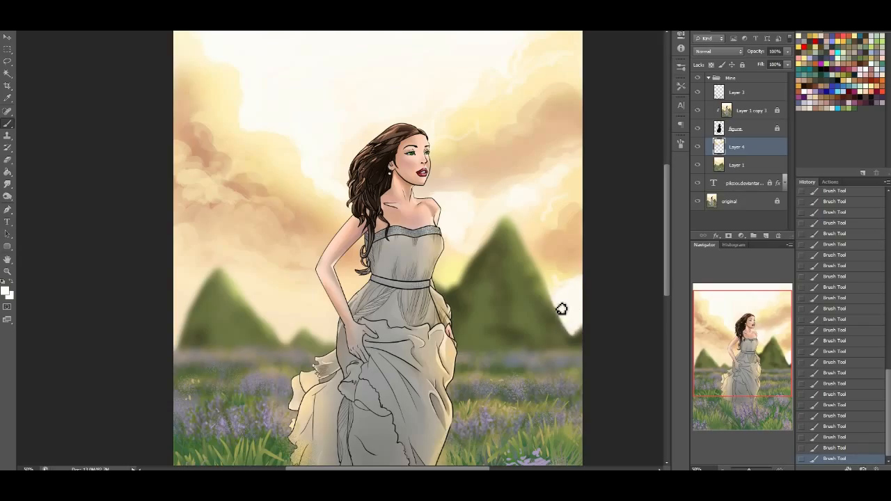
left_click_drag(757, 350, 720, 295)
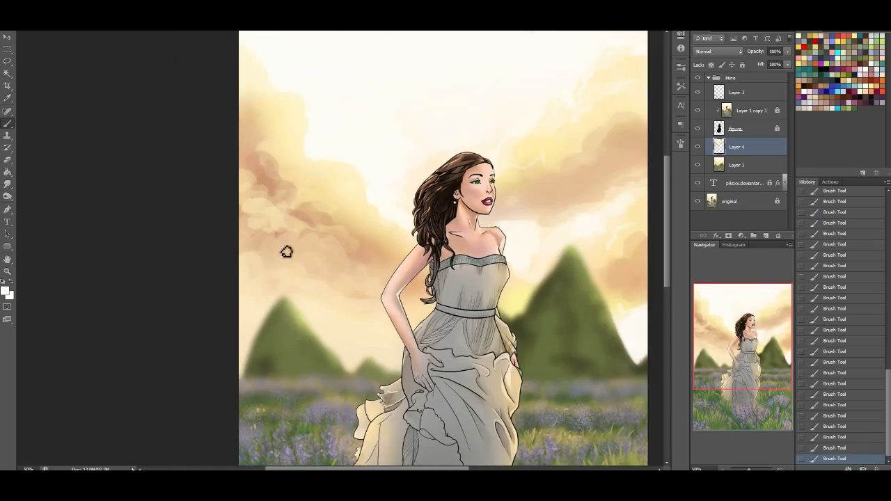
left_click_drag(759, 358, 710, 271)
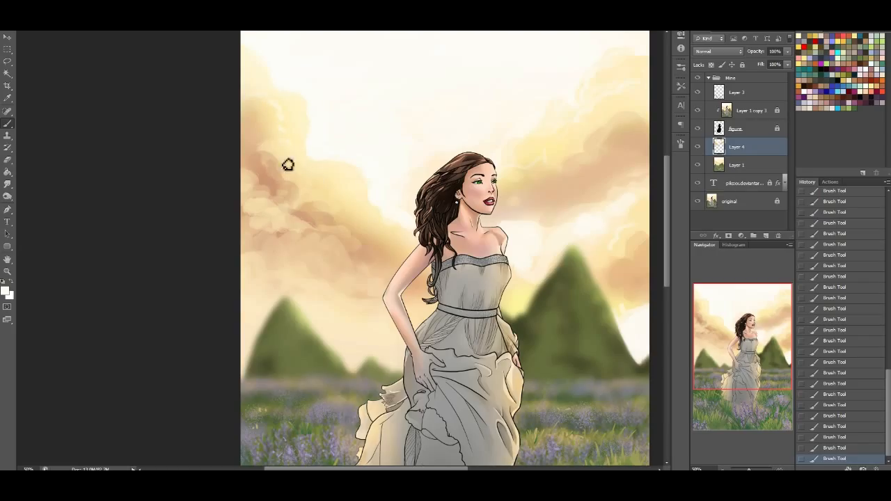
Blend the left cloud bank's puffs softly with a 0% hardness brush in sampled tan and peach, and sample the left mountain's green
mouse_move(311, 191)
left_mouse_down()
mouse_move(346, 204)
mouse_move(364, 227)
left_mouse_up()
left_click(266, 174, "alt")
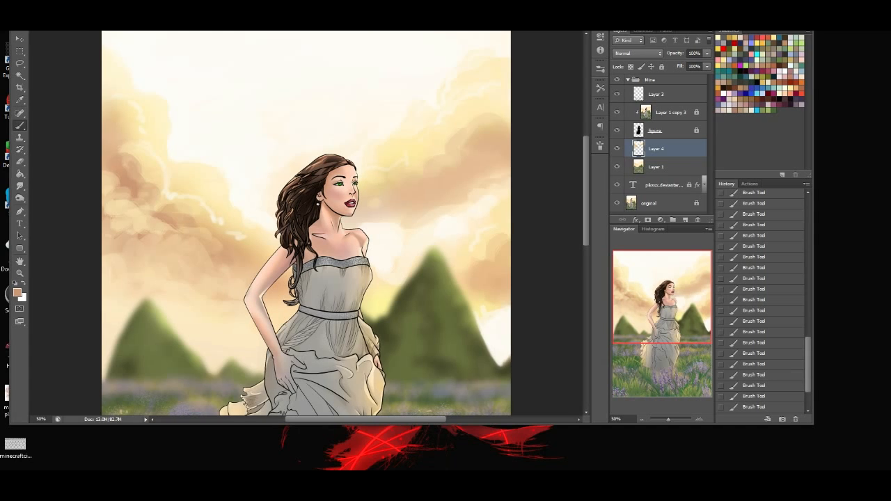
left_click_drag(111, 6, 112, 1)
left_click(25, 2)
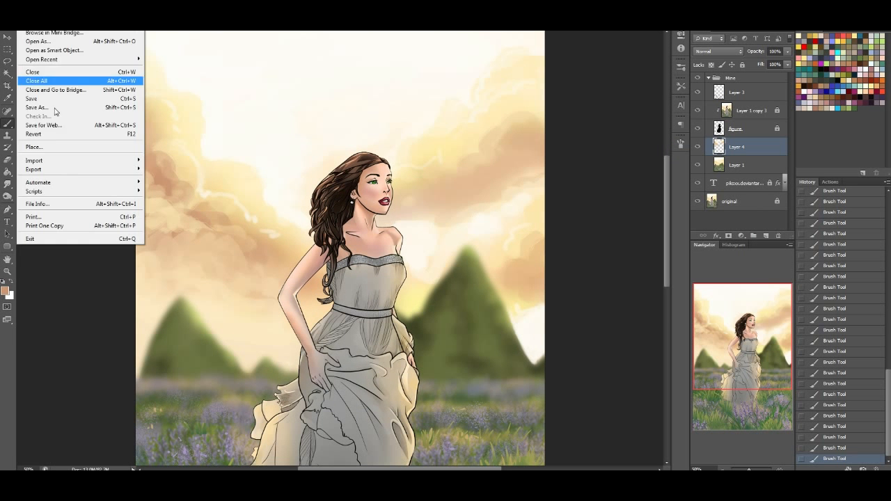
left_click(9, 126)
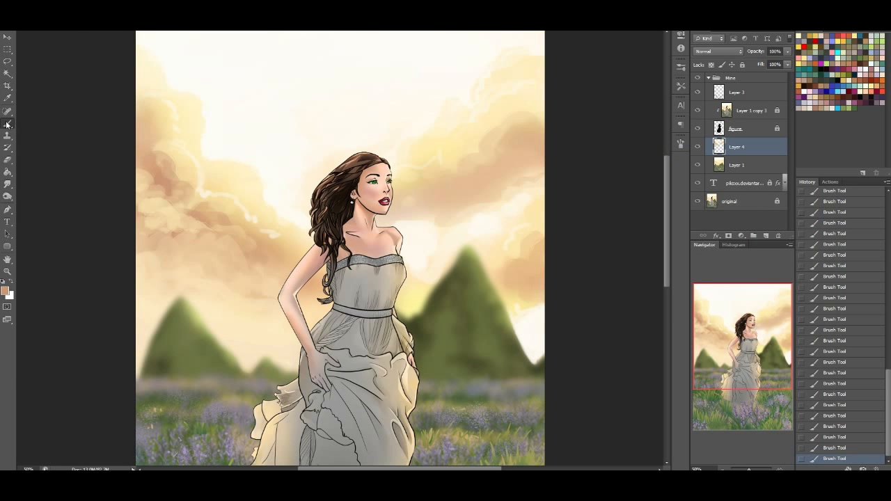
right_click(64, 143)
left_click(64, 143)
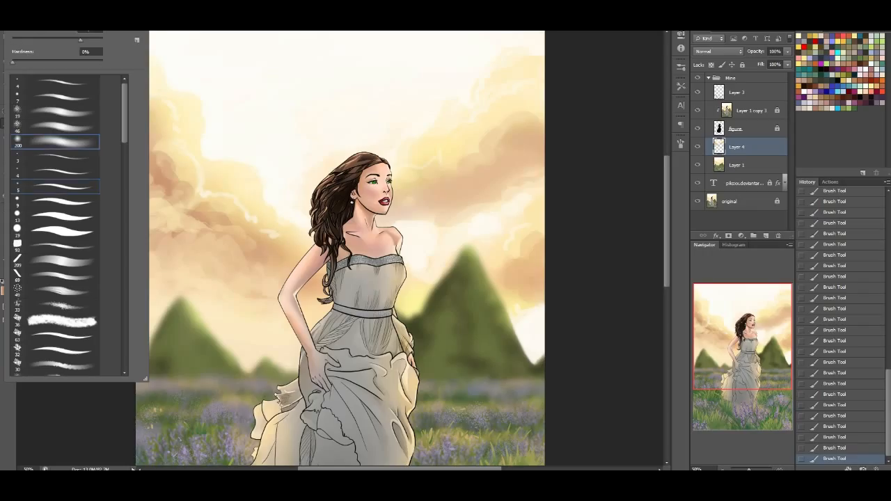
mouse_move(181, 216)
left_mouse_down()
mouse_move(209, 233)
mouse_move(173, 212)
mouse_move(145, 259)
left_mouse_up()
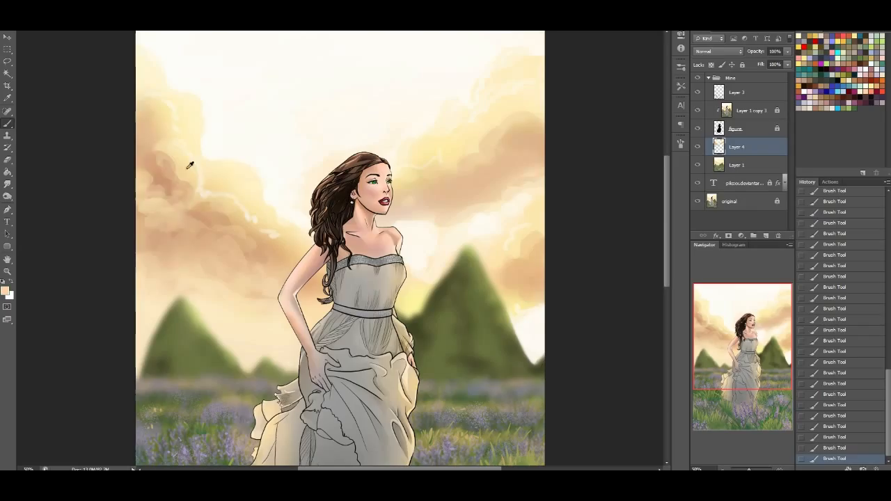
mouse_move(158, 179)
left_mouse_down()
mouse_move(142, 227)
mouse_move(167, 236)
mouse_move(209, 226)
mouse_move(228, 257)
left_mouse_up()
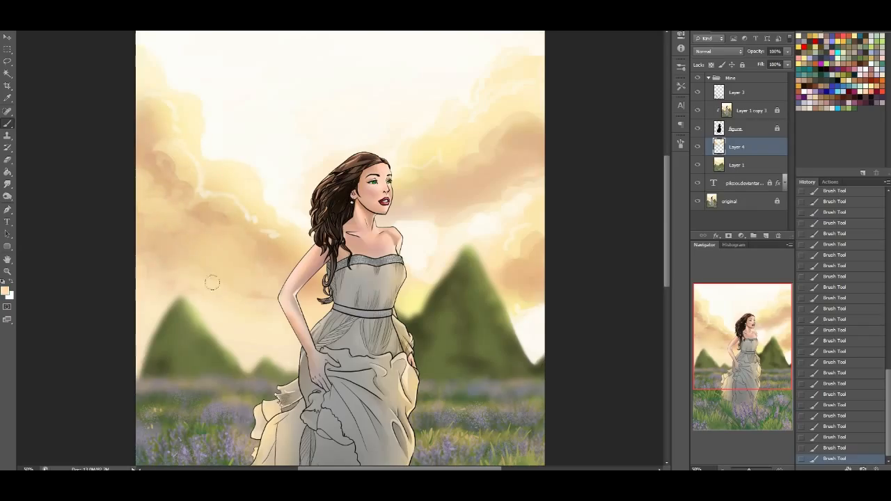
left_click(181, 335, "alt")
Merge the painted cloud layer with the background layer below it and add a new empty layer above the result
mouse_move(751, 353)
left_mouse_down()
mouse_move(766, 369)
mouse_move(756, 356)
left_mouse_up()
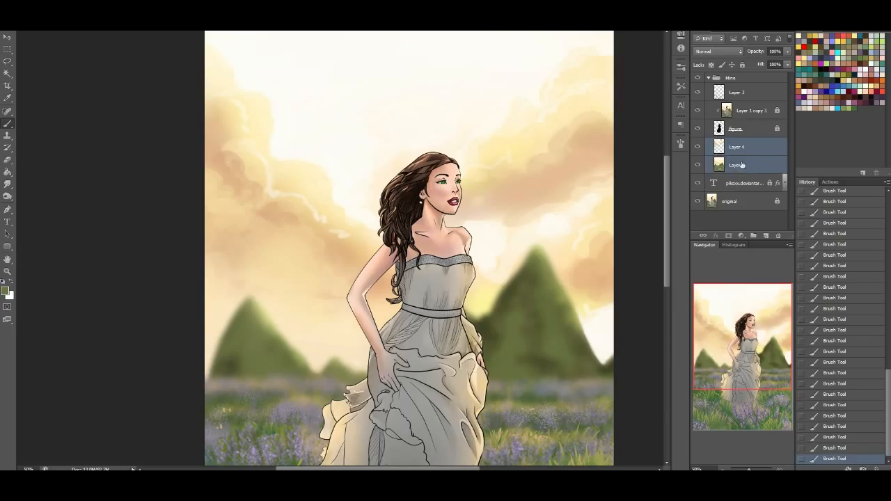
key("ctrl+e")
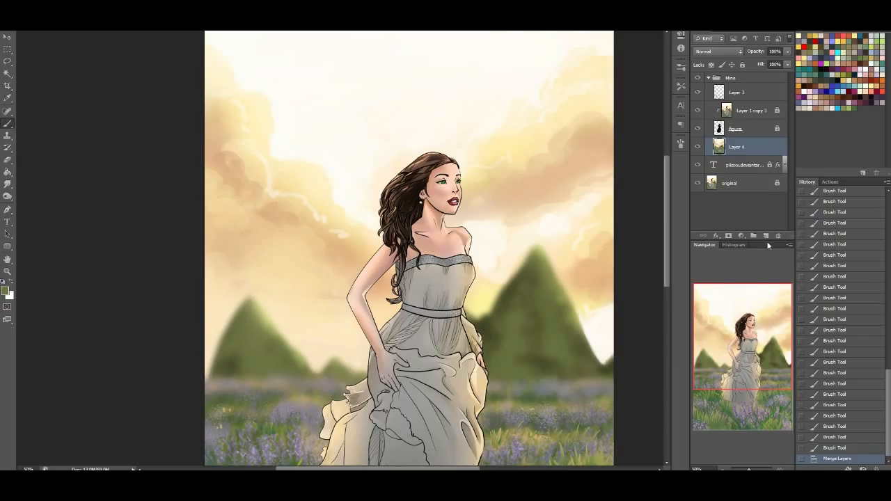
left_click(766, 237)
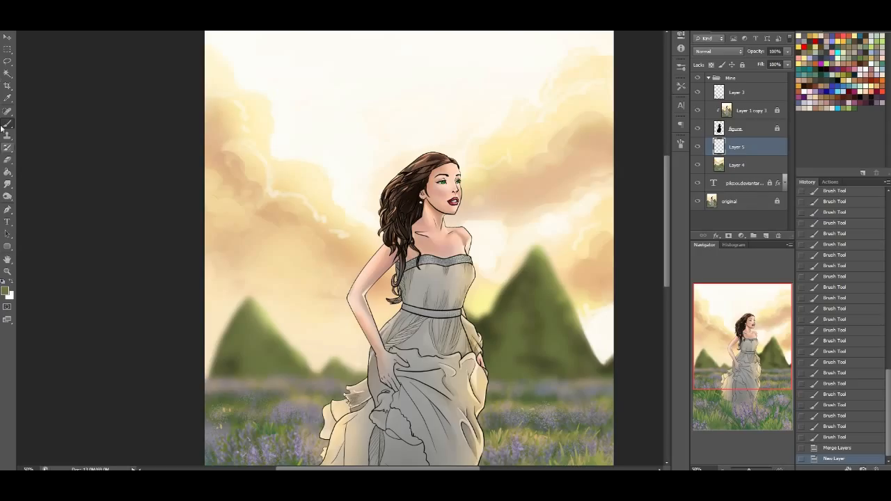
Start a custom gradient from the Foreground to Background preset and set its first colour stop to purple #965dbd
left_click(7, 173)
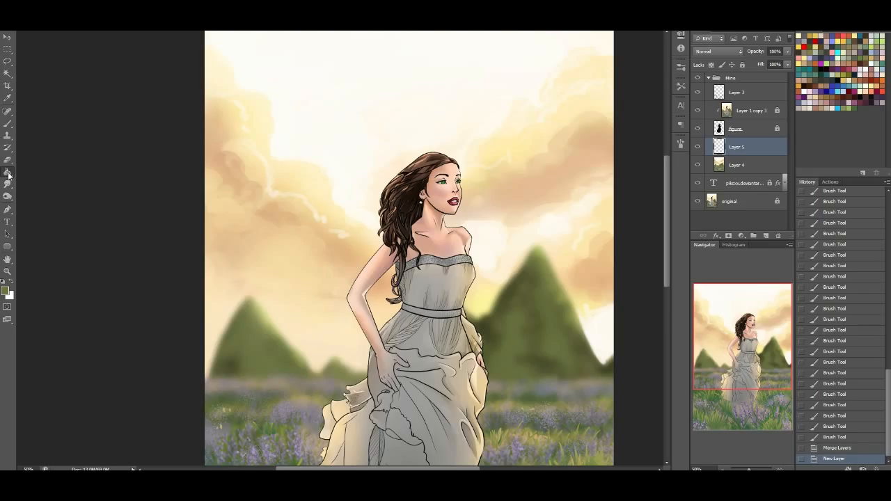
left_click_drag(9, 175, 23, 181)
left_click(43, 170)
left_click(42, 18)
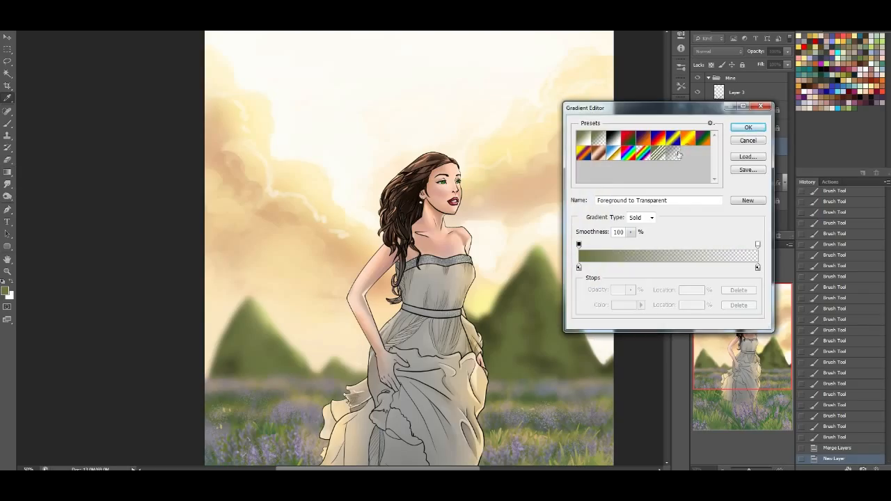
left_click(584, 139)
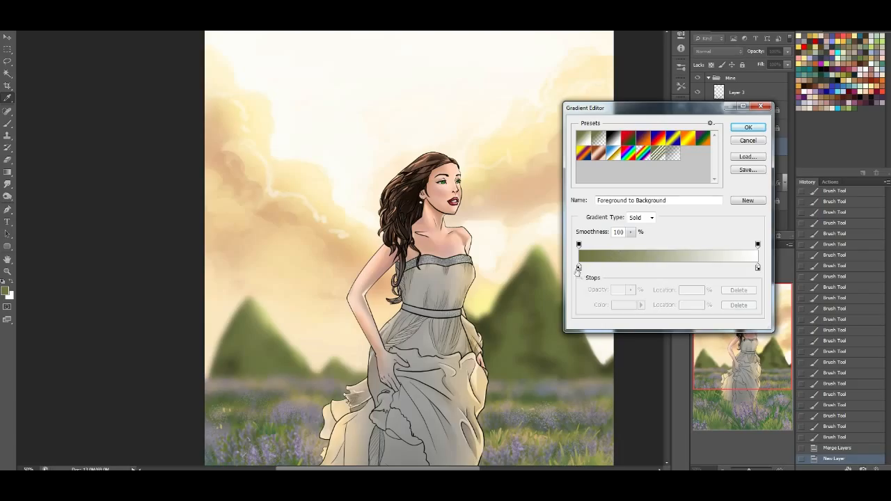
left_click(578, 268)
left_click(625, 308)
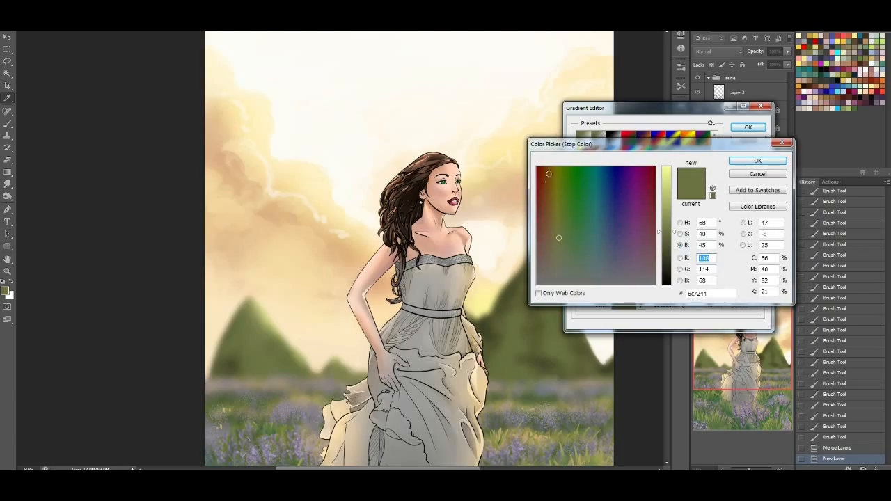
mouse_move(638, 180)
left_mouse_down()
mouse_move(626, 166)
mouse_move(635, 236)
mouse_move(656, 195)
left_mouse_up()
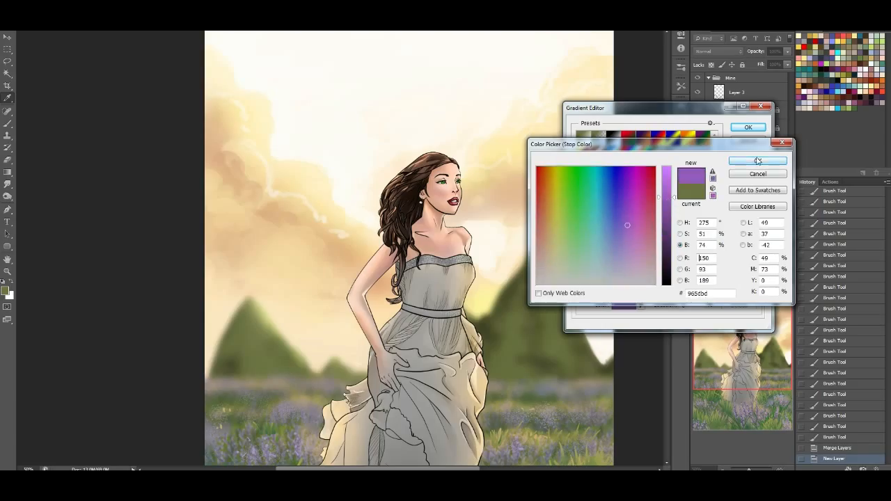
left_click(758, 161)
Add a light orange #fecb89 colour stop near the middle of the gradient
left_click(675, 267)
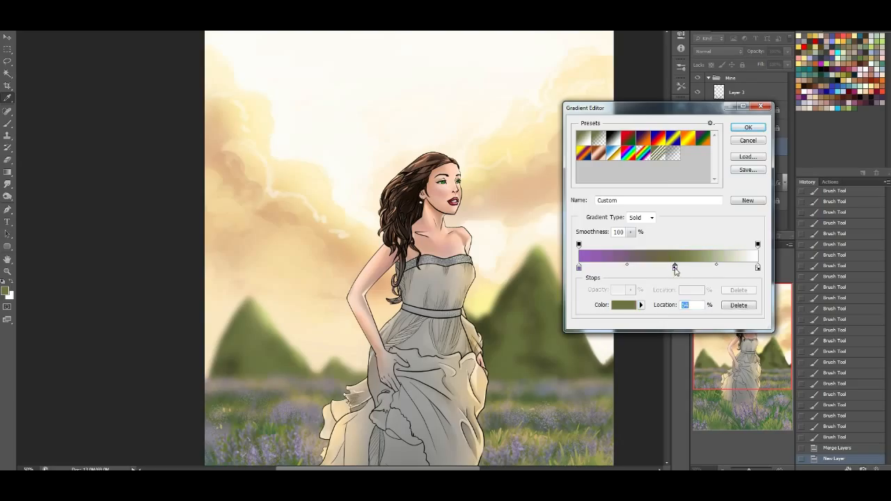
left_click(624, 309)
left_click(520, 141)
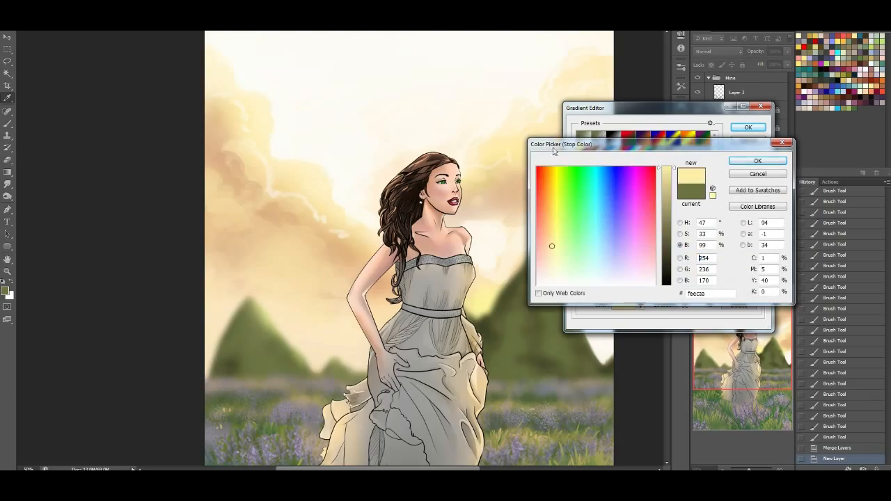
left_click_drag(551, 233, 548, 231)
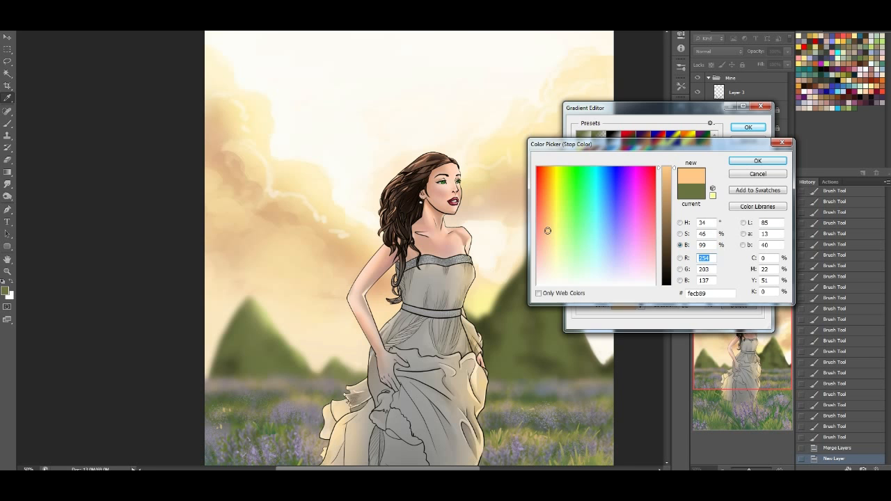
left_click(747, 161)
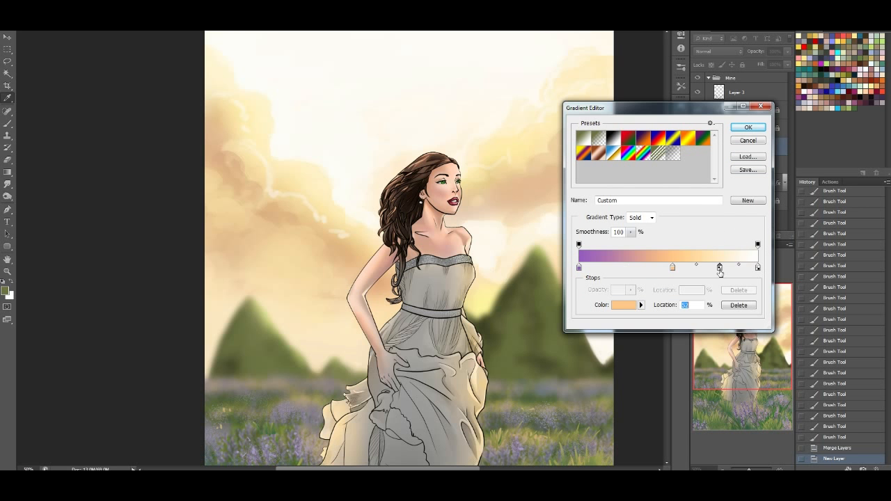
Add a pale yellow #fff0a9 colour stop at 79% and accept the custom gradient
left_click(720, 269)
left_click(625, 305)
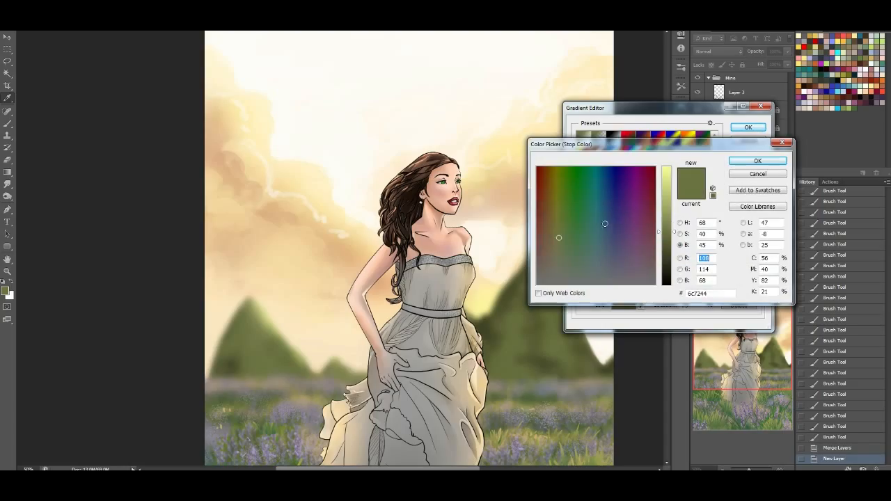
left_click_drag(667, 172, 667, 167)
left_click_drag(557, 227, 555, 164)
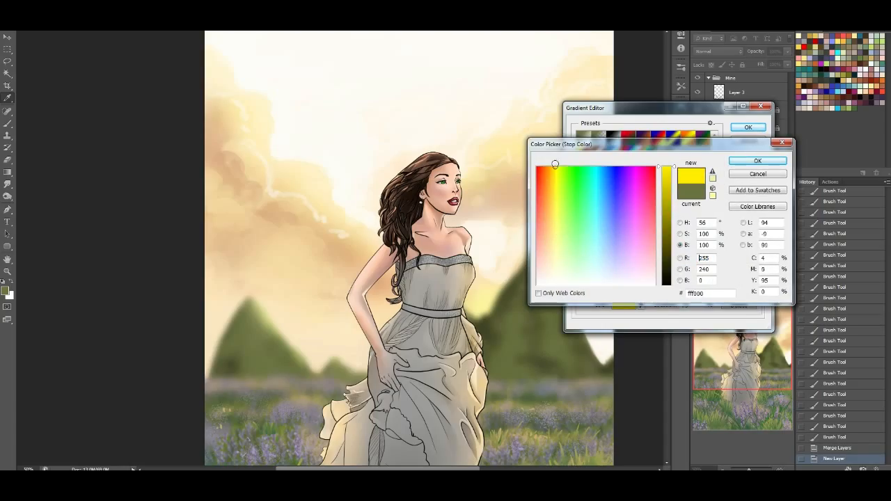
left_click_drag(558, 253, 553, 246)
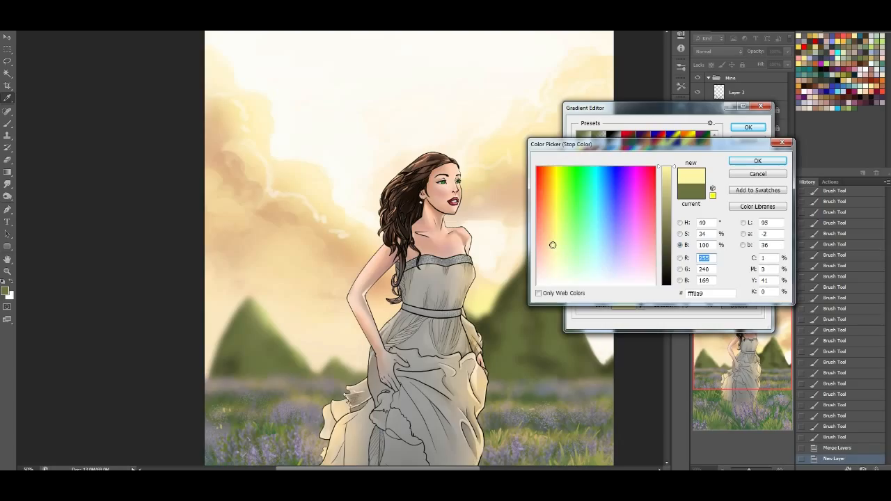
left_click(756, 162)
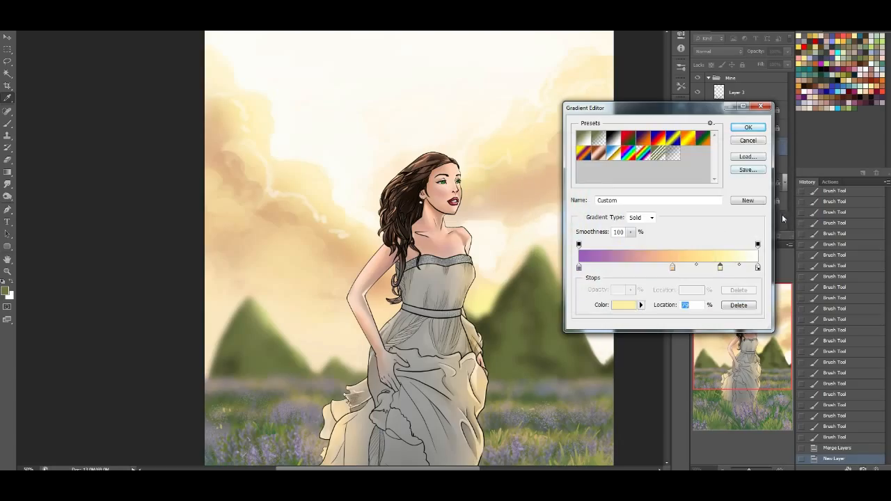
left_click(748, 128)
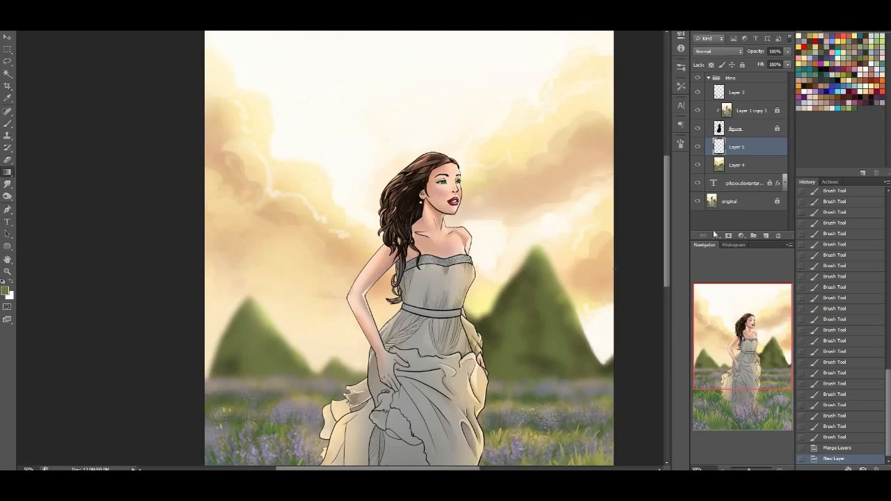
Fill the new layer with a radial gradient running from a white glow near the right mountain's base to purple at the upper left
left_click_drag(591, 338, 271, 83)
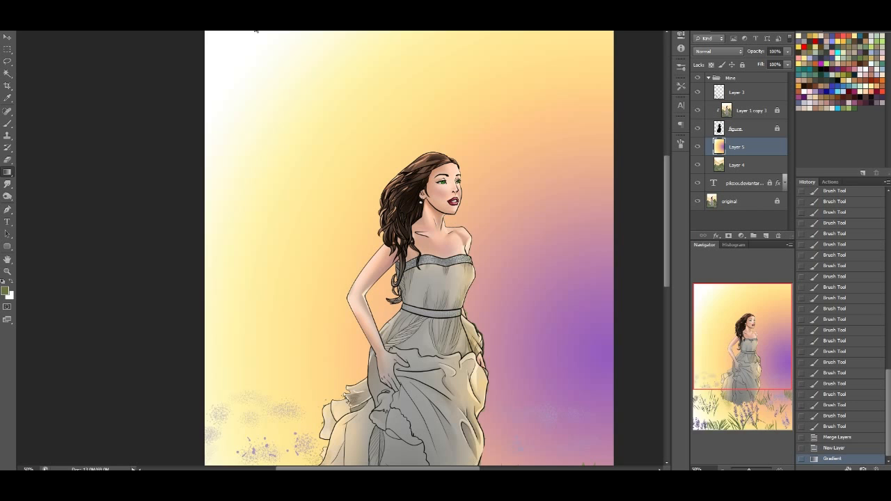
key("ctrl+z")
left_click_drag(504, 277, 236, 46)
left_click_drag(713, 338, 713, 379)
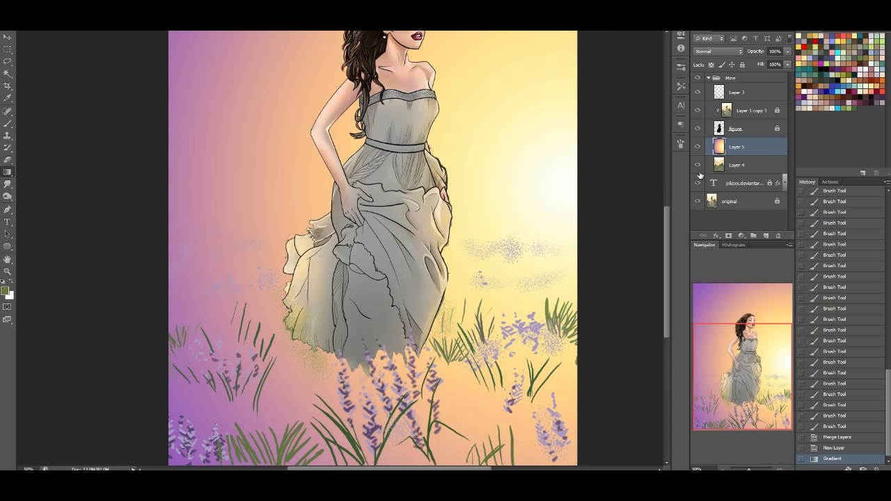
Move the gradient layer to the top of the Mine group and try the Overlay and Multiply blend modes on it
left_click_drag(740, 158, 738, 87)
left_click(717, 51)
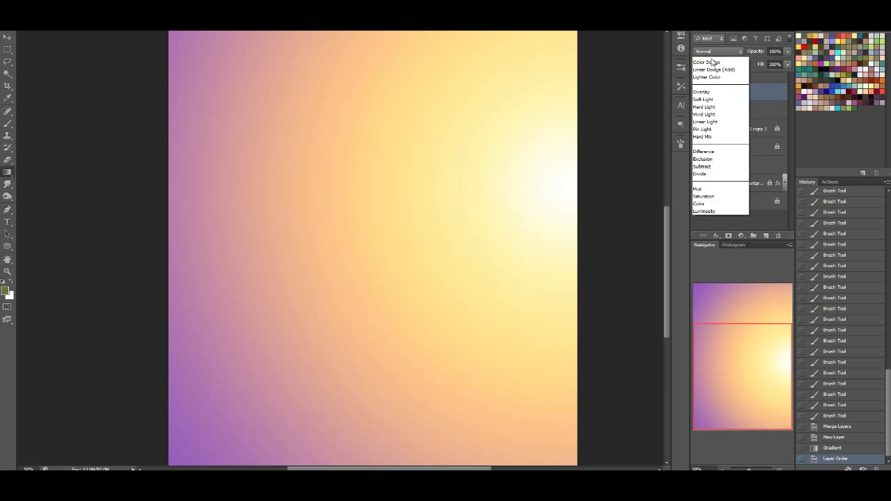
left_click(724, 173)
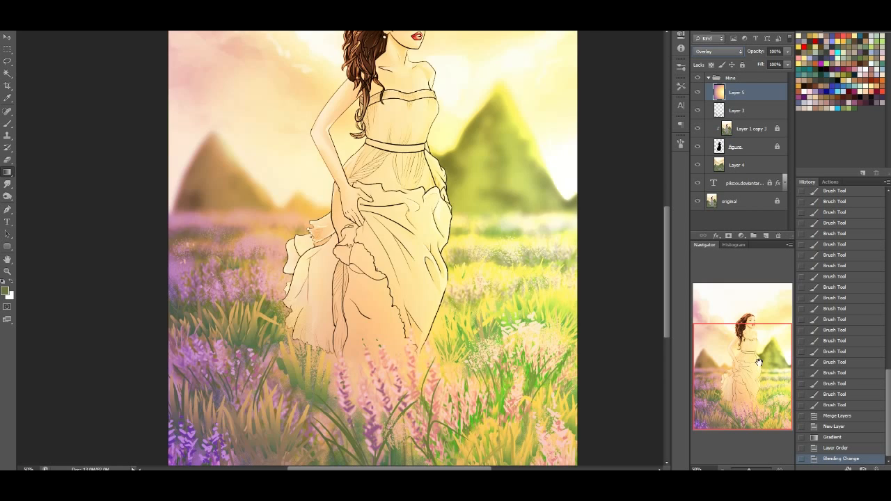
left_click_drag(761, 363, 759, 322)
left_click(717, 51)
left_click(720, 88)
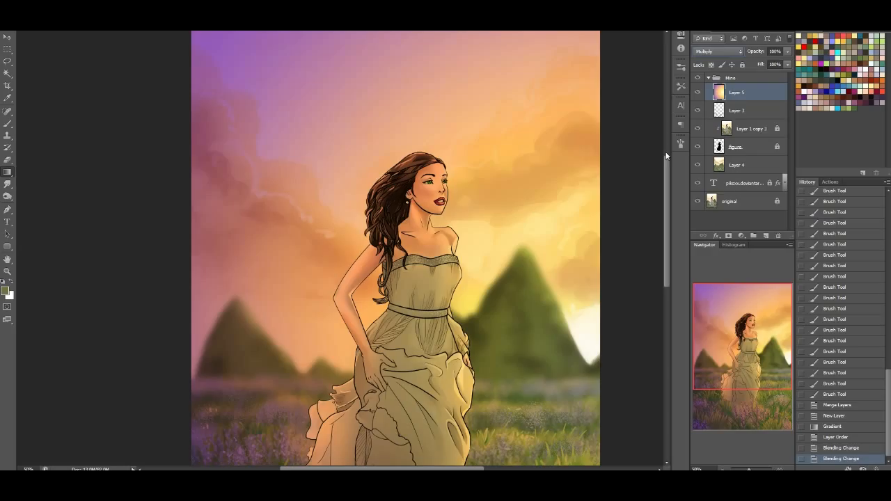
Try further blend modes on the gradient layer, including Color Burn, Linear Burn and Screen, ending on Soft Light
left_click(713, 53)
left_click(709, 54)
key("Down")
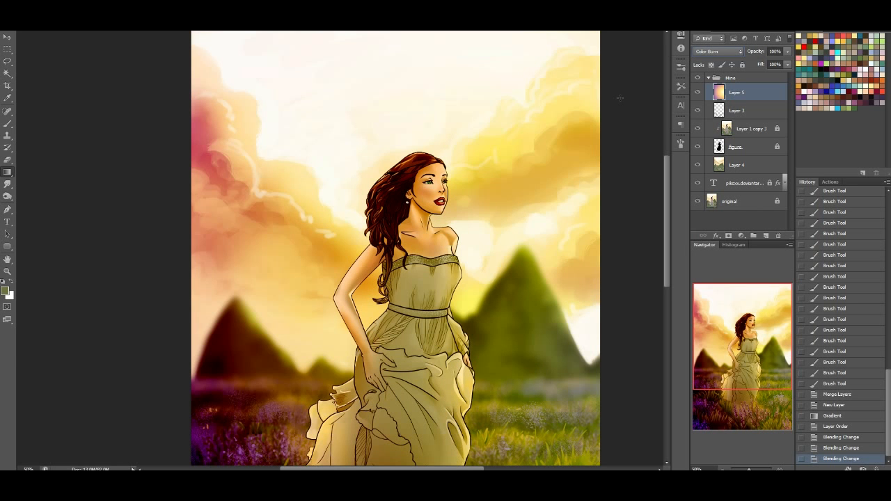
key("Down")
key("Down")
key("Up")
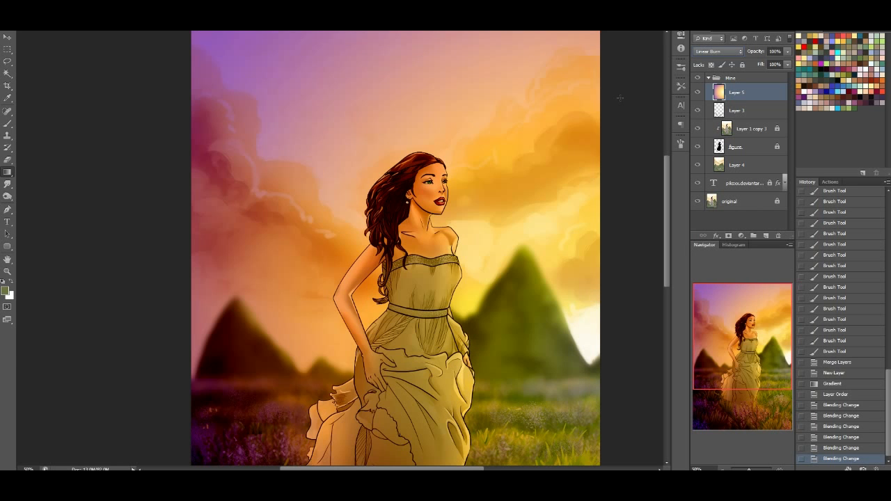
key("Down")
key("Down")
key("Down")
key("Down")
key("Down")
key("Down")
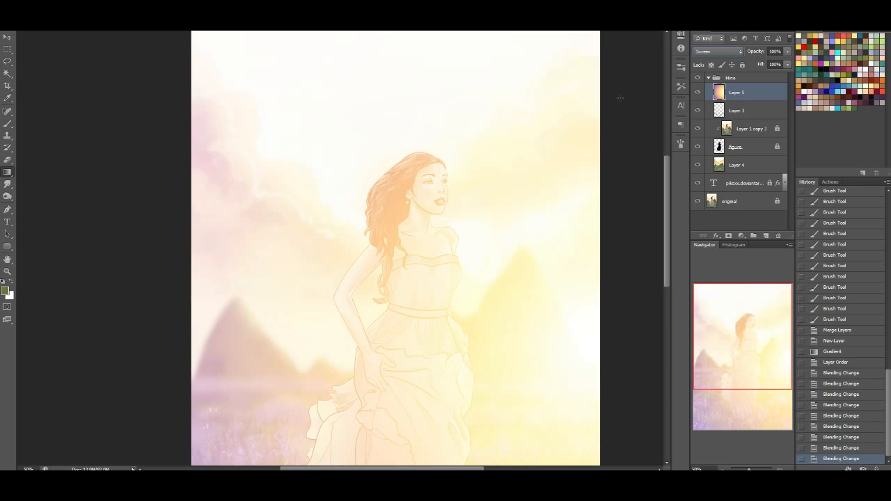
Try more blend modes on the gradient layer, including Linear Light, Saturation and Luminosity
key("Down")
key("Down")
key("Down")
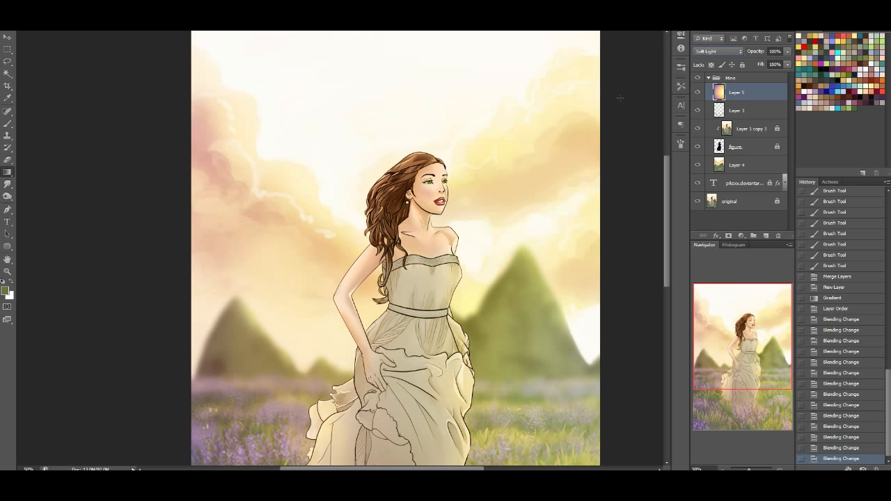
key("Down")
key("Down")
key("Down")
key("Down")
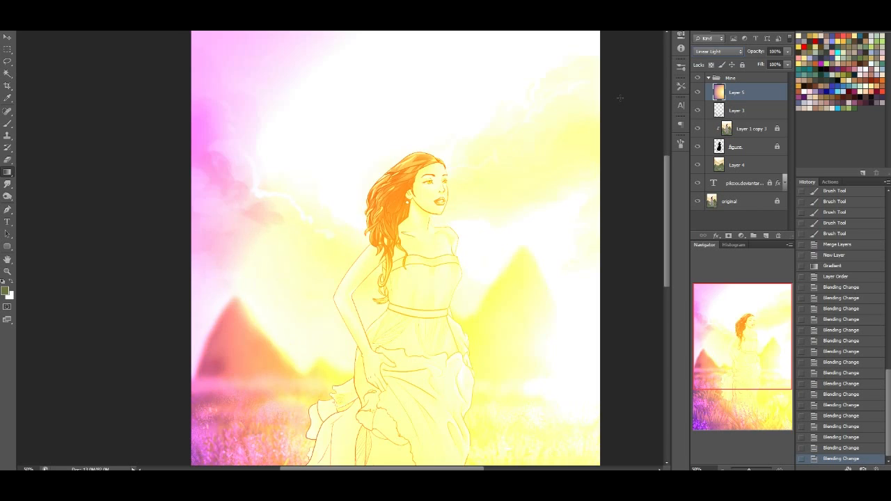
key("Down")
key("Down")
key("Down")
key("Down")
key("Down")
key("Down")
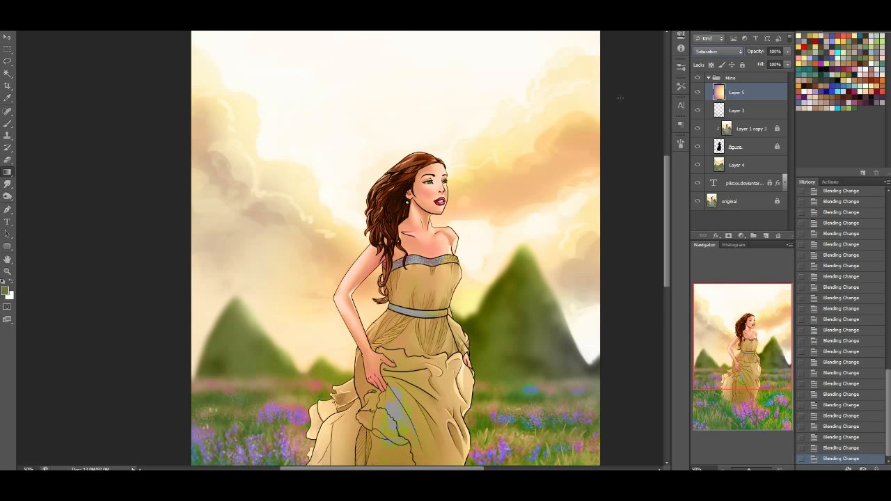
key("shift+plus")
key("shift+plus")
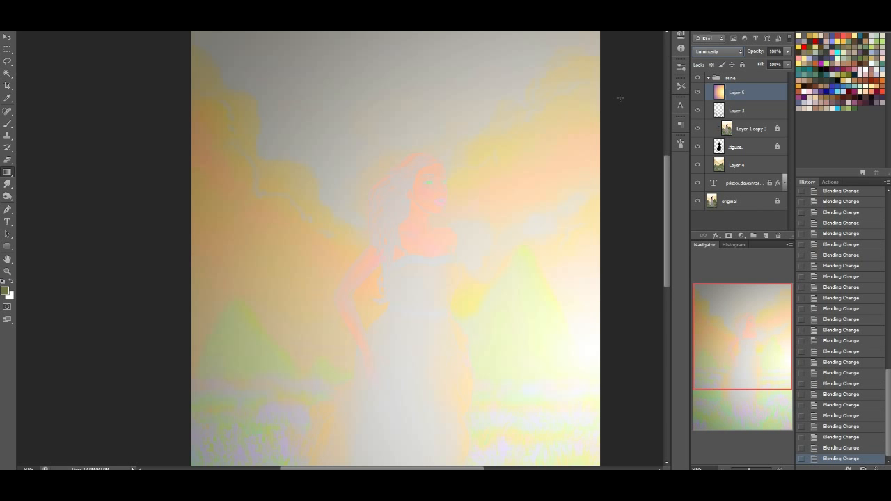
Set the gradient layer's blend mode to Overlay and check the effect across the figure and field
left_click(713, 52)
left_click(717, 174)
left_click_drag(728, 315, 723, 336)
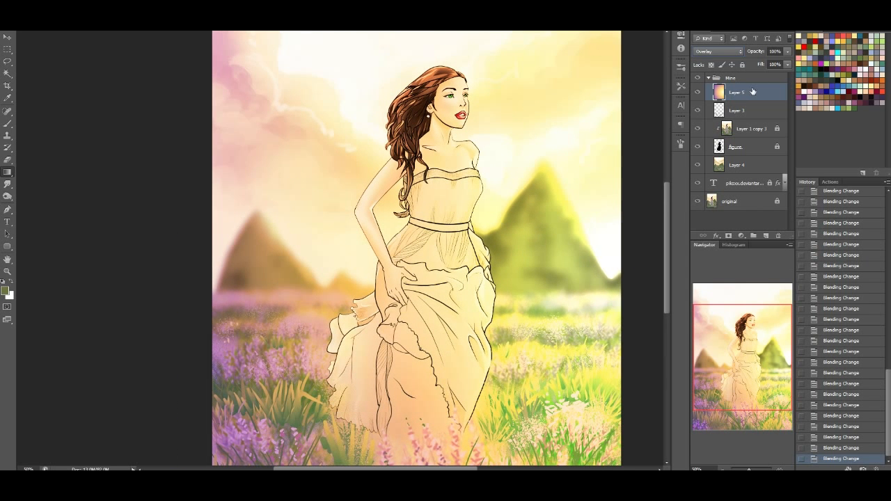
Adjust the gradient layer's Hue/Saturation to saturation +32 and lightness -63
key("ctrl+u")
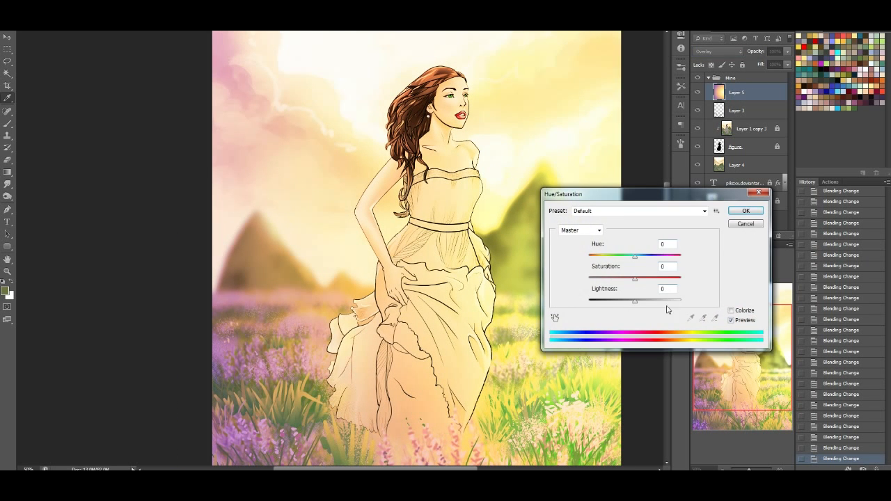
left_click_drag(635, 304, 606, 304)
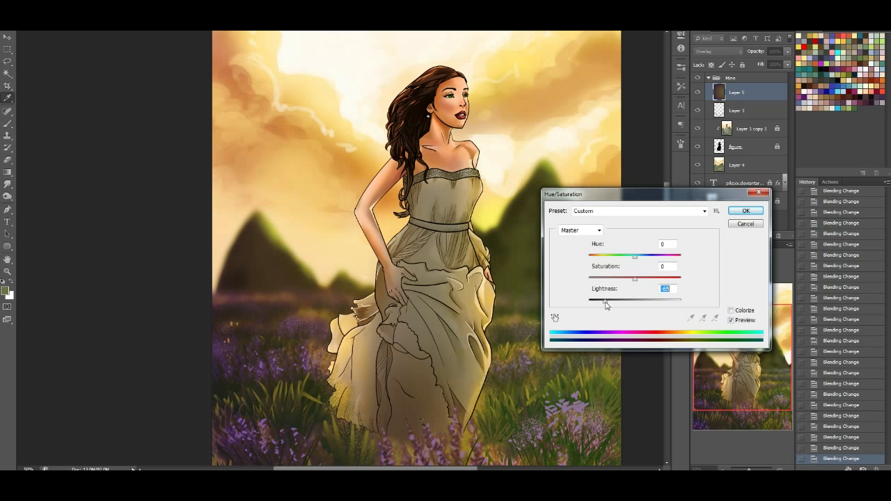
left_click_drag(637, 279, 650, 281)
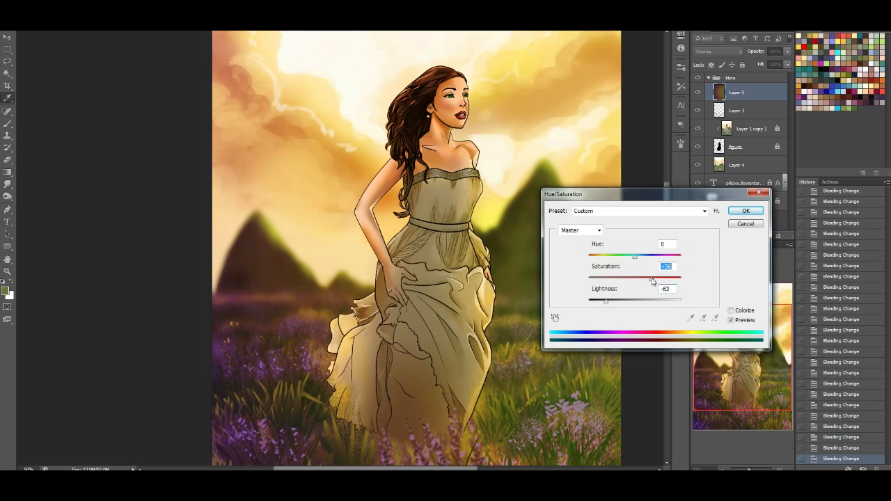
left_click(748, 214)
Compare the artwork with the darkened gradient layer hidden and shown
mouse_move(745, 353)
left_mouse_down()
mouse_move(744, 335)
mouse_move(743, 365)
mouse_move(741, 341)
left_mouse_up()
left_click(698, 94)
left_click(697, 94)
left_click(697, 94)
left_click(697, 94)
mouse_move(719, 327)
left_mouse_down()
mouse_move(719, 356)
mouse_move(722, 319)
left_mouse_up()
View the gradient layer in Normal mode, then return it to Overlay and check the picture
left_click(713, 52)
left_click(711, 64)
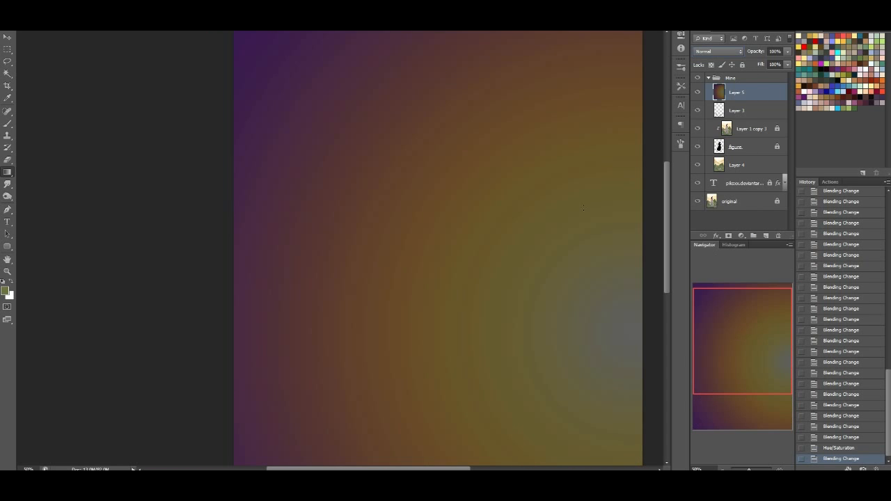
left_click(714, 51)
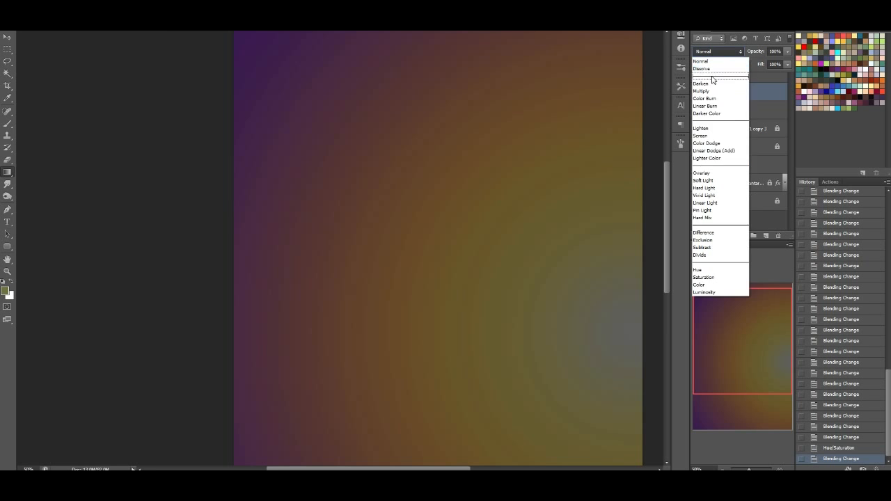
left_click(714, 173)
mouse_move(745, 355)
left_mouse_down()
mouse_move(749, 387)
mouse_move(754, 371)
left_mouse_up()
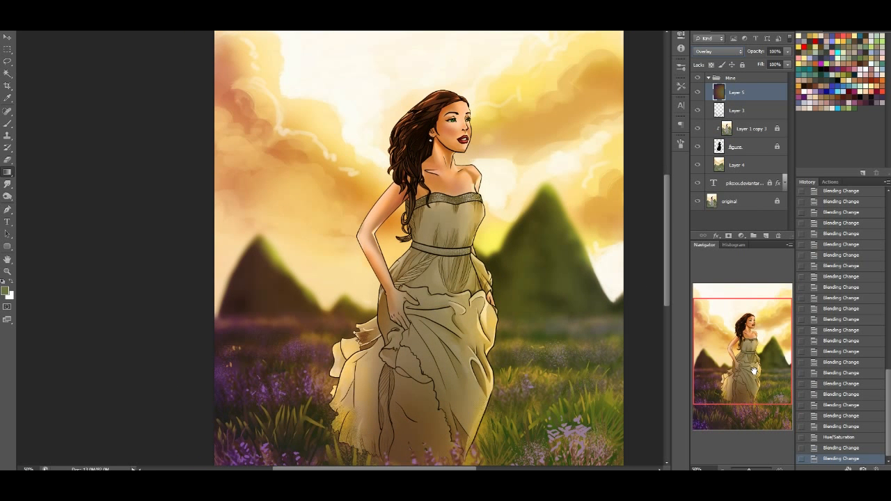
mouse_move(783, 345)
left_mouse_down()
mouse_move(774, 370)
mouse_move(785, 370)
mouse_move(776, 359)
left_mouse_up()
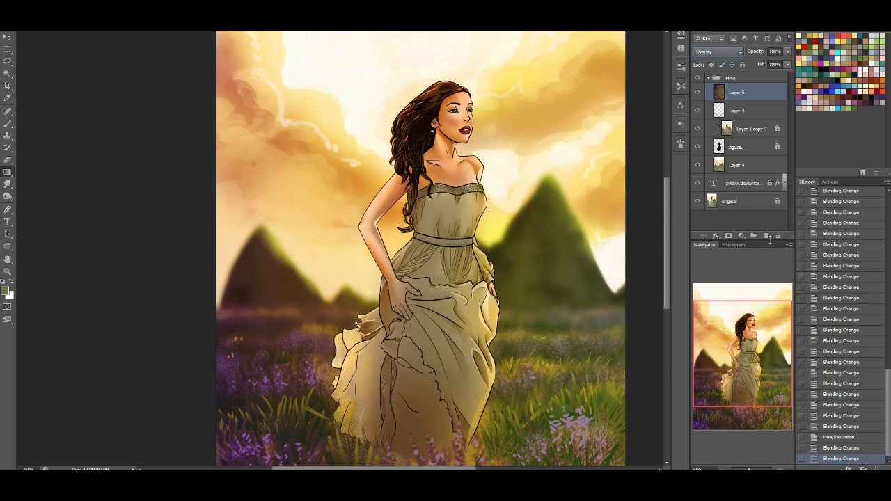
Add a new layer above the gradient and paint a soft white glow over the right mountain's outer slope
left_click(765, 237)
left_click(3, 281)
left_click(7, 271)
left_click(10, 281)
left_click(7, 123)
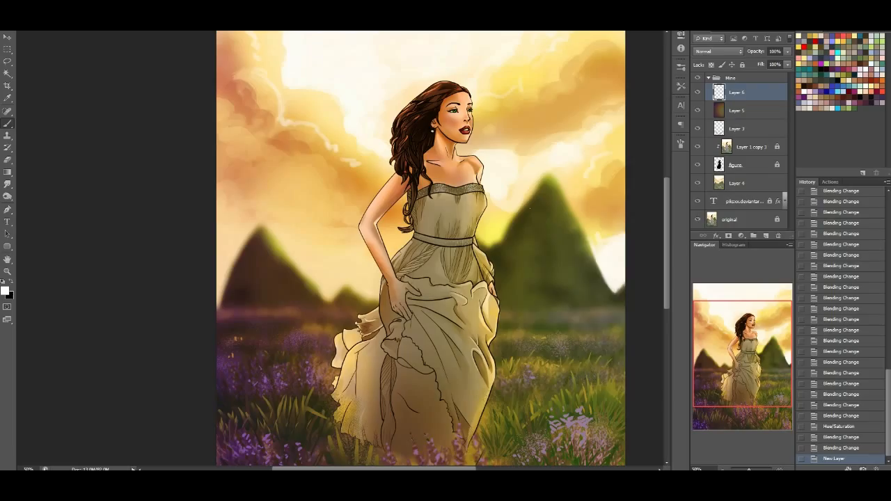
left_click(612, 272)
left_click(612, 277)
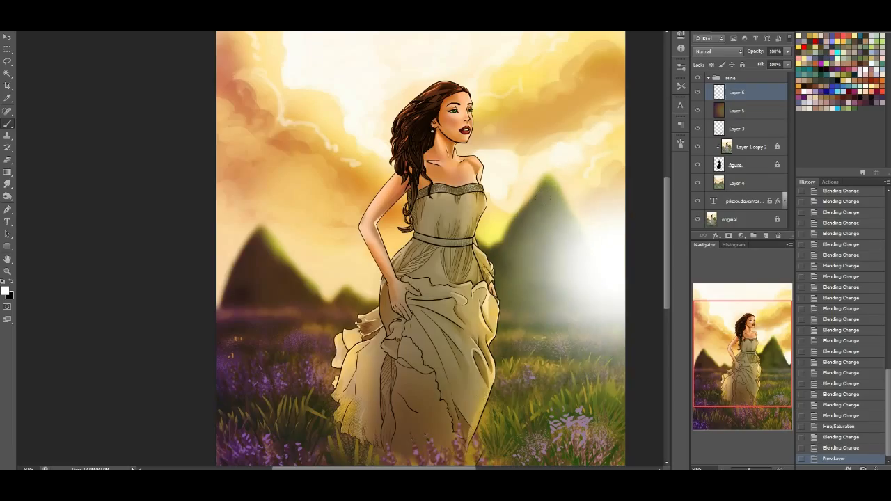
left_click(586, 224)
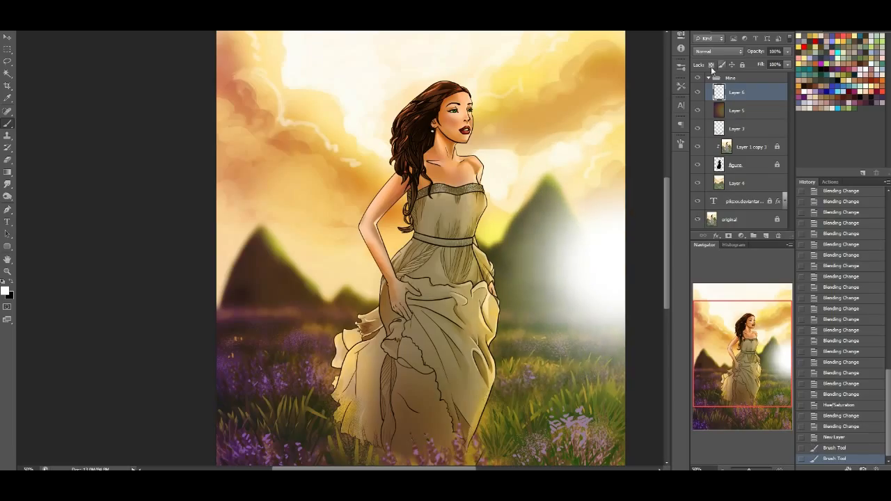
Blend the glow layer with Soft Light and recolour its glow yellow with transparent pixels locked
left_click(717, 51)
left_click(714, 179)
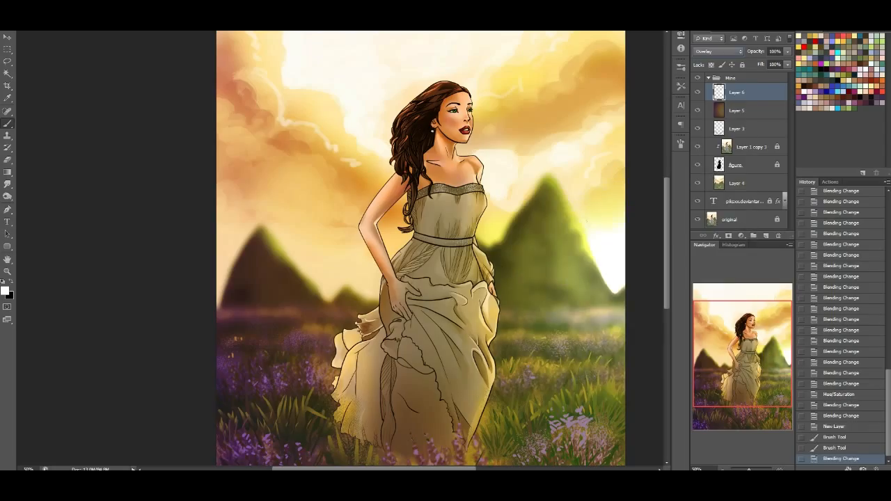
left_click(586, 222)
left_click(704, 53)
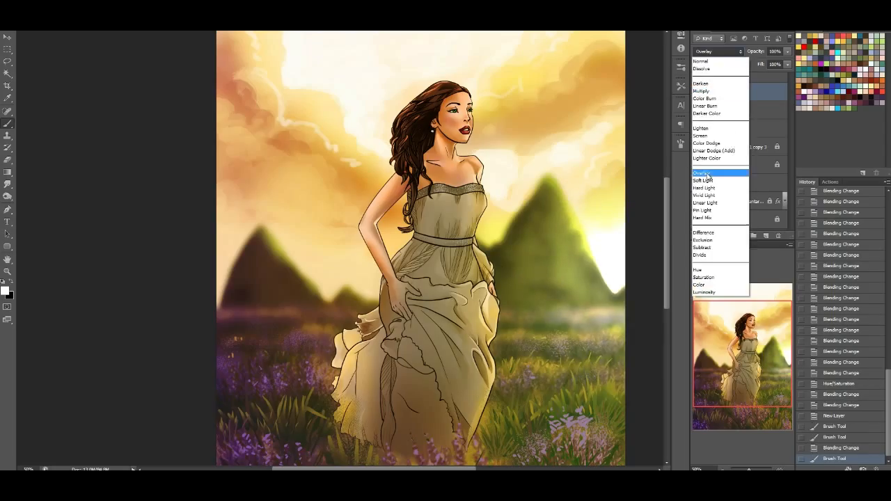
left_click(706, 184)
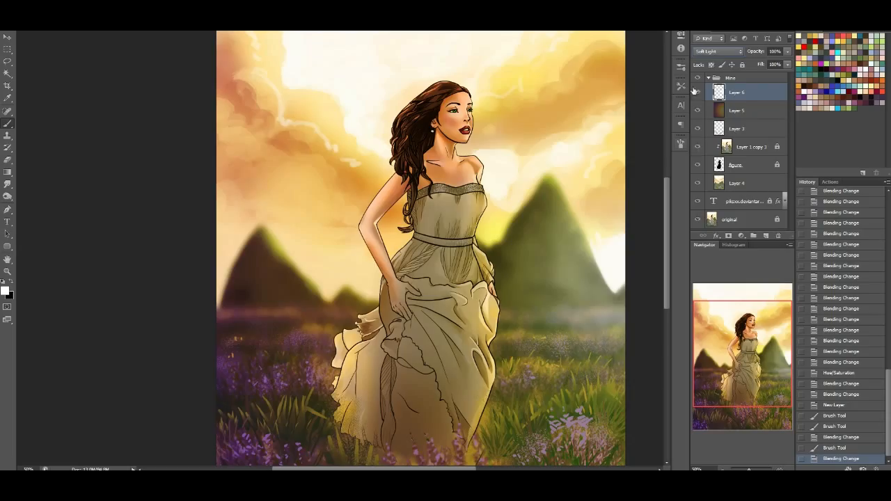
left_click(532, 78, "alt")
mouse_move(573, 225)
left_mouse_down()
mouse_move(569, 245)
mouse_move(601, 322)
mouse_move(605, 313)
left_mouse_up()
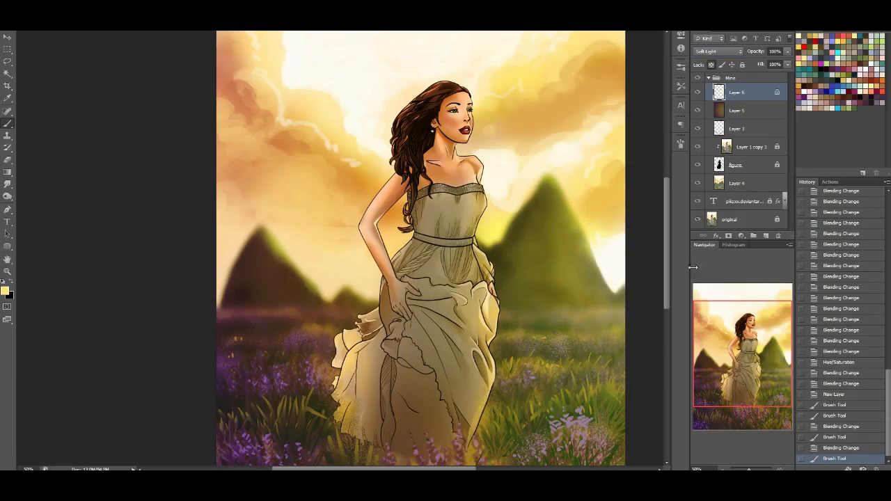
Paint a soft white glow beside the right mountain on a new layer and place it beneath the yellow glow layer
left_click(765, 234)
left_click_drag(608, 271, 615, 248)
left_click_drag(744, 94, 744, 112)
left_click(744, 92)
Set the yellow glow layer to Overlay and lower the white glow layer's fill to 47%
left_click(717, 51)
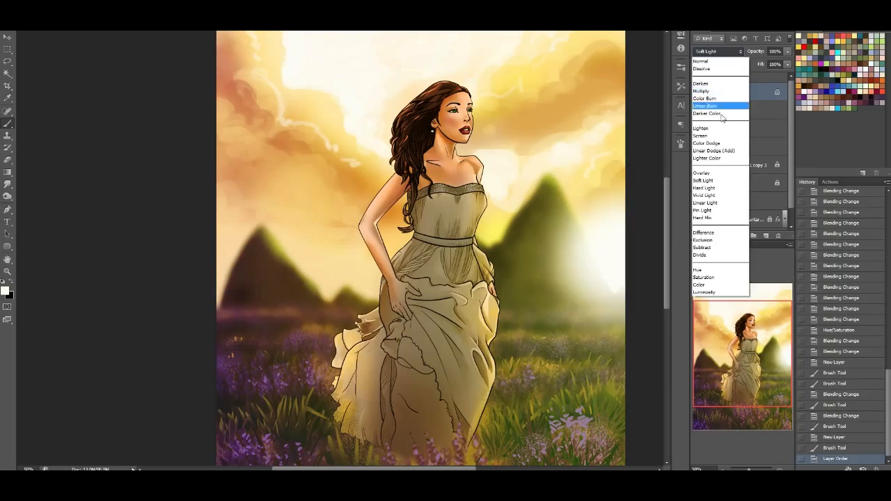
left_click(707, 174)
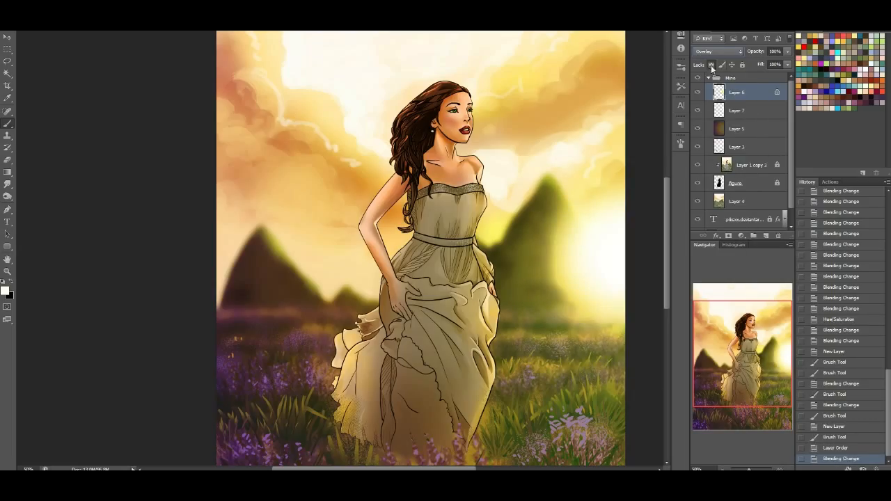
left_click(787, 64)
left_click_drag(785, 73, 766, 74)
left_click(750, 110)
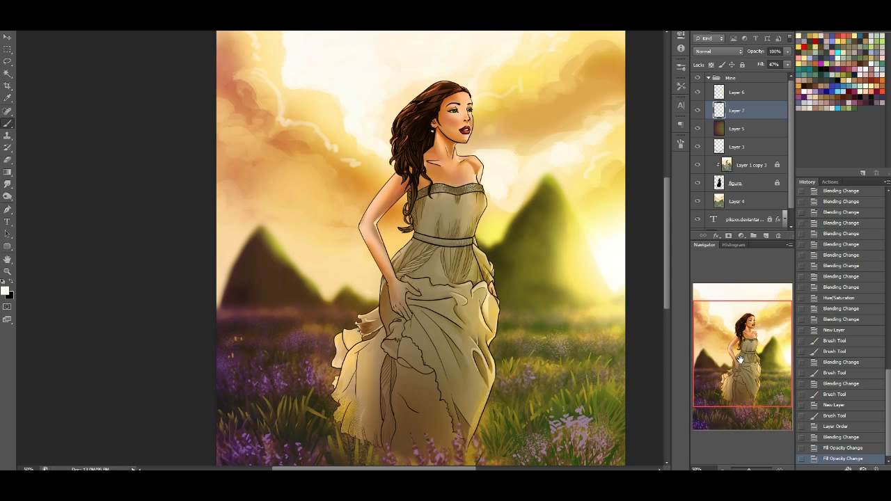
Add a new layer above the woman's artwork layer and clip it to the figure layer
left_click_drag(740, 360, 743, 335)
left_click(747, 167)
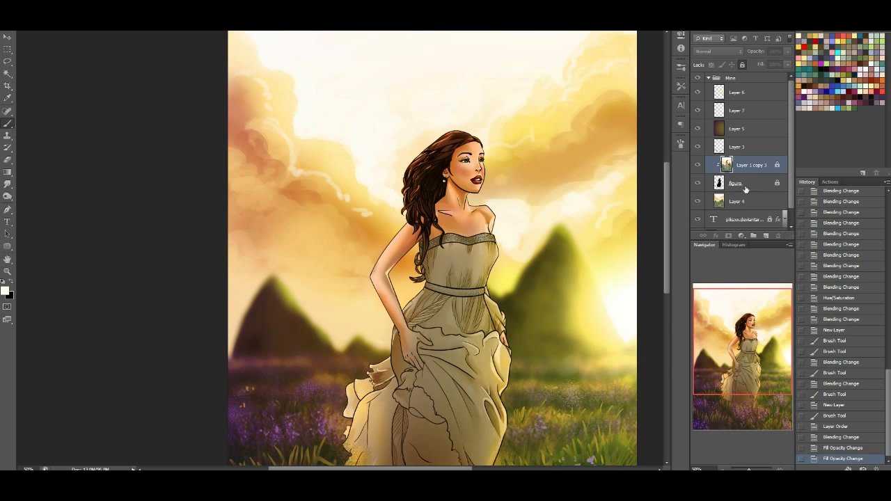
left_click(765, 237)
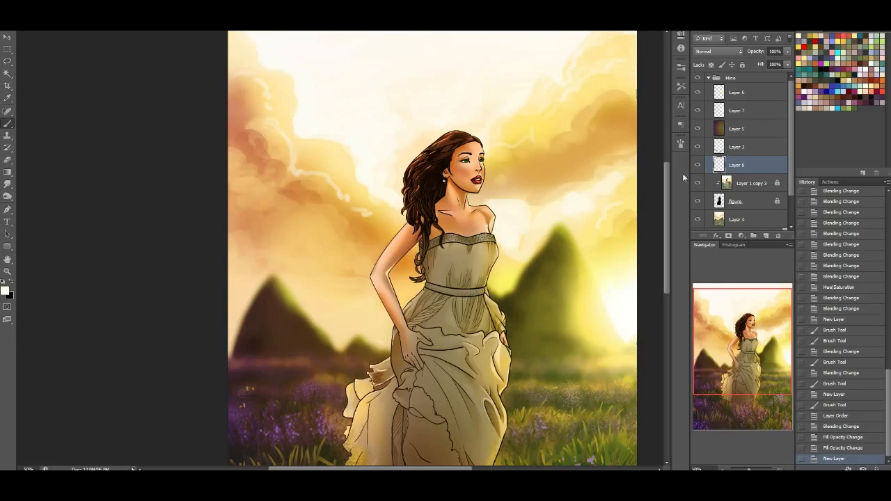
right_click(749, 167)
left_click(780, 231)
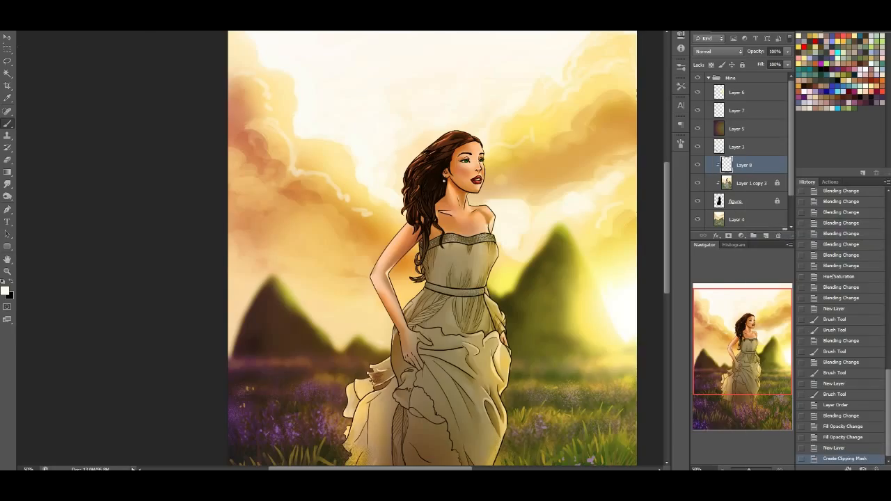
Set the clipped layer to Overlay and paint sampled-yellow rim light along the sunlit shoulder and bodice with the hard round 19 px brush
left_click(34, 19)
left_click(60, 229)
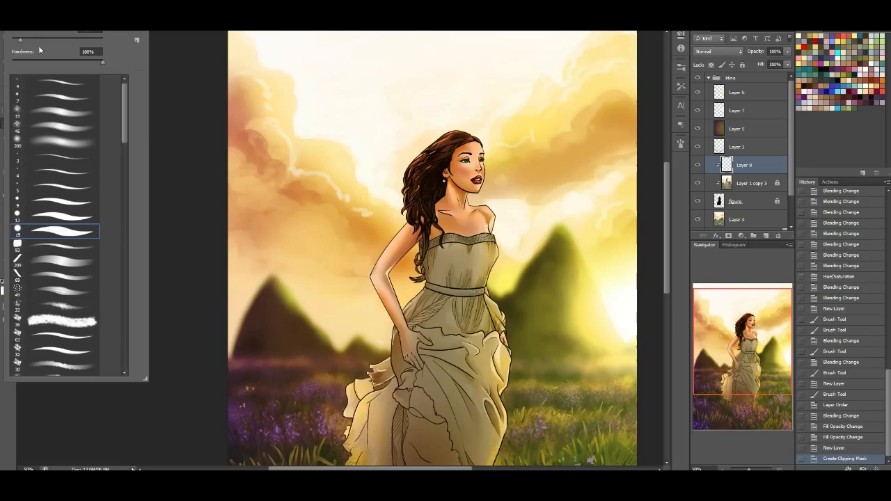
left_click(594, 236)
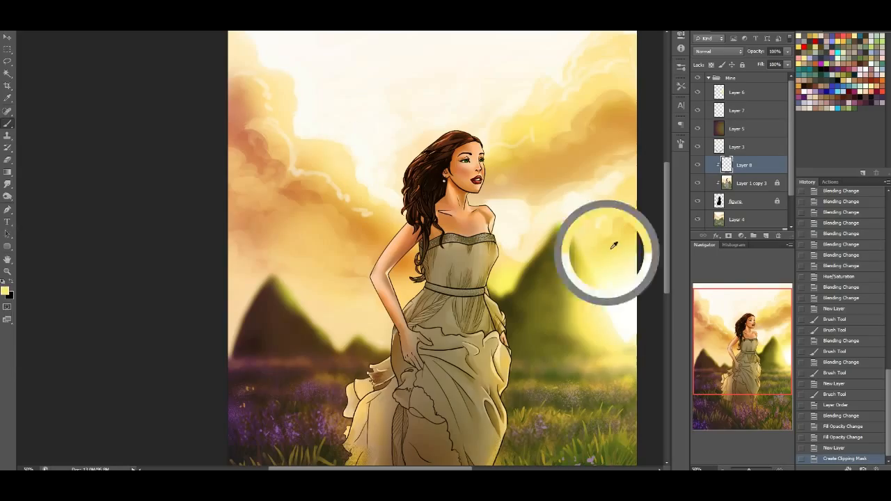
left_click(717, 52)
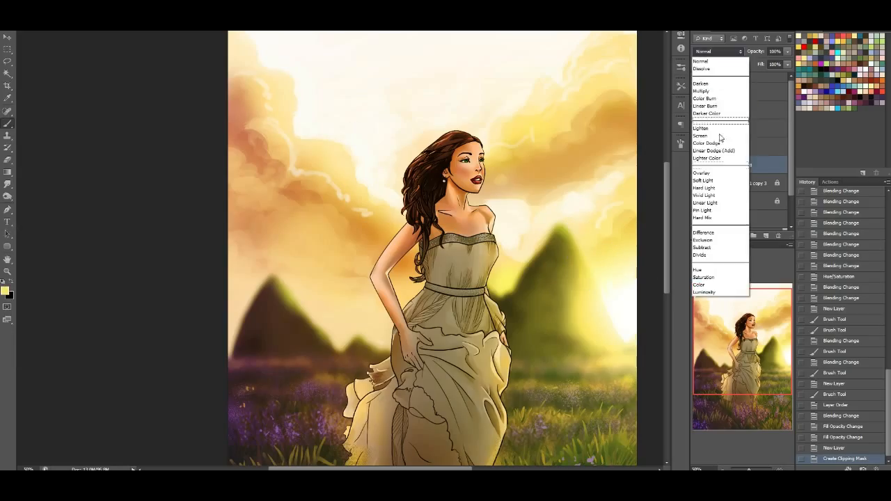
left_click(705, 171)
mouse_move(472, 206)
left_mouse_down()
mouse_move(497, 231)
mouse_move(474, 210)
mouse_move(494, 224)
mouse_move(491, 277)
mouse_move(498, 238)
mouse_move(490, 294)
mouse_move(507, 320)
mouse_move(500, 306)
mouse_move(507, 347)
left_mouse_up()
left_click_drag(508, 315, 508, 347)
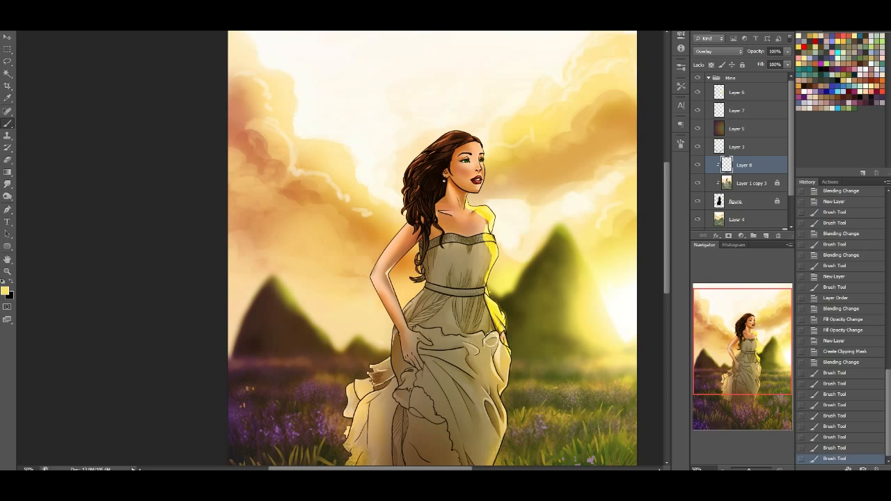
Paint yellow rim light down the sun-facing edge and folds of the skirt
mouse_move(502, 359)
left_mouse_down()
mouse_move(504, 348)
mouse_move(506, 389)
left_mouse_up()
left_click_drag(506, 379, 494, 463)
left_click_drag(743, 361, 743, 373)
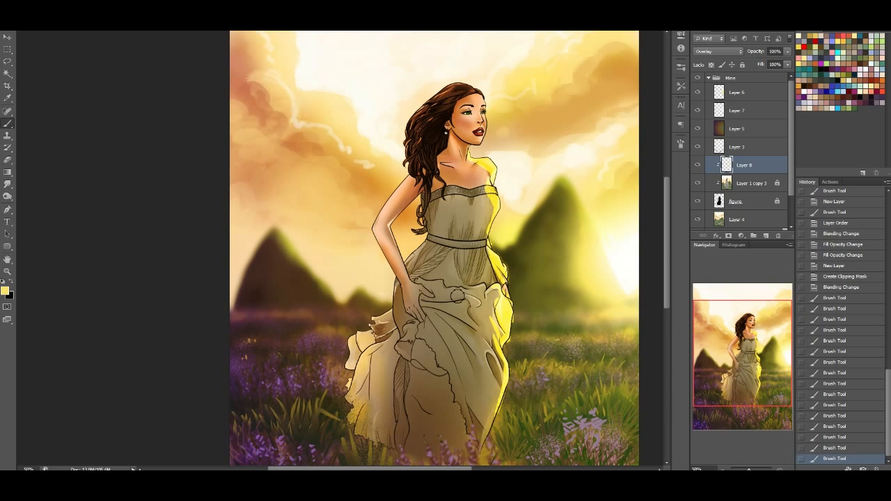
mouse_move(496, 354)
left_mouse_down()
mouse_move(501, 383)
mouse_move(495, 371)
left_mouse_up()
left_click_drag(497, 420, 501, 393)
Paint yellow highlights on the neckline, face, hair, bent arm and trailing skirt ruffles
left_click_drag(743, 361, 744, 344)
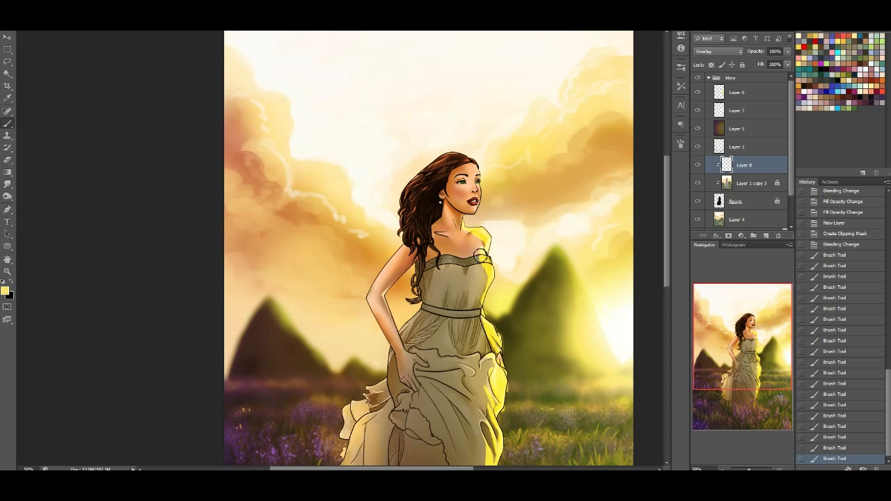
left_click_drag(455, 251, 466, 273)
left_click_drag(464, 272, 473, 266)
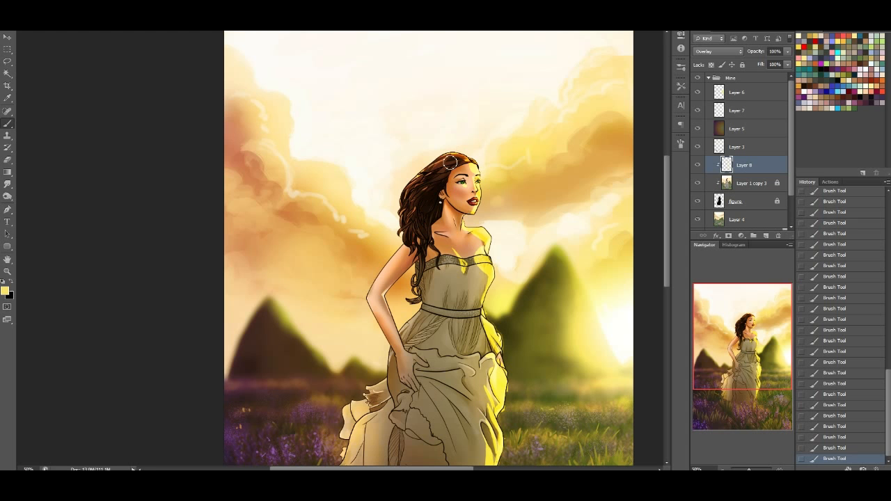
mouse_move(392, 290)
left_mouse_down()
mouse_move(387, 307)
mouse_move(393, 289)
left_mouse_up()
left_click_drag(771, 366, 771, 396)
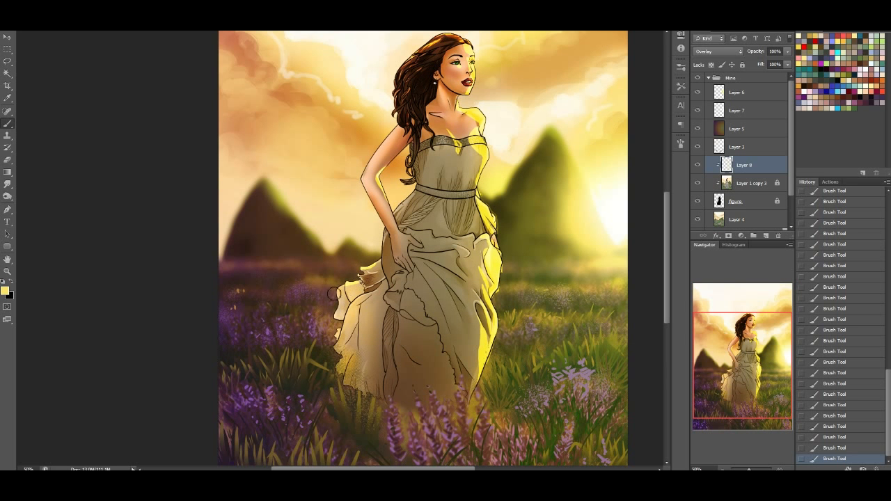
left_click_drag(756, 377, 760, 363)
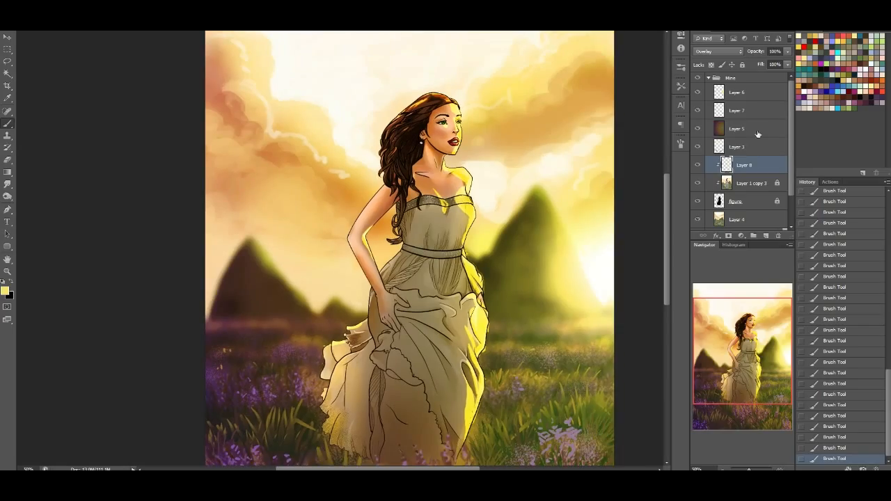
Erase the stray edge of the figure base layer along the sun-facing side of the skirt
left_click(749, 185)
left_click(750, 201)
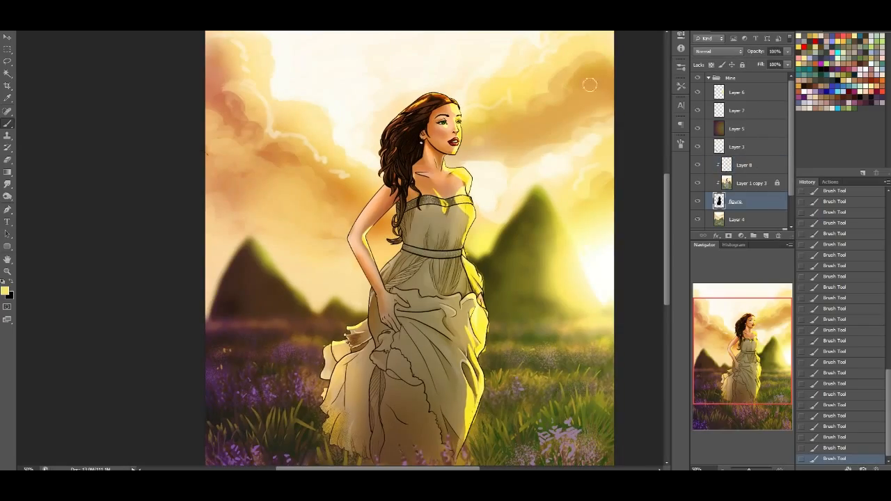
left_click(8, 160)
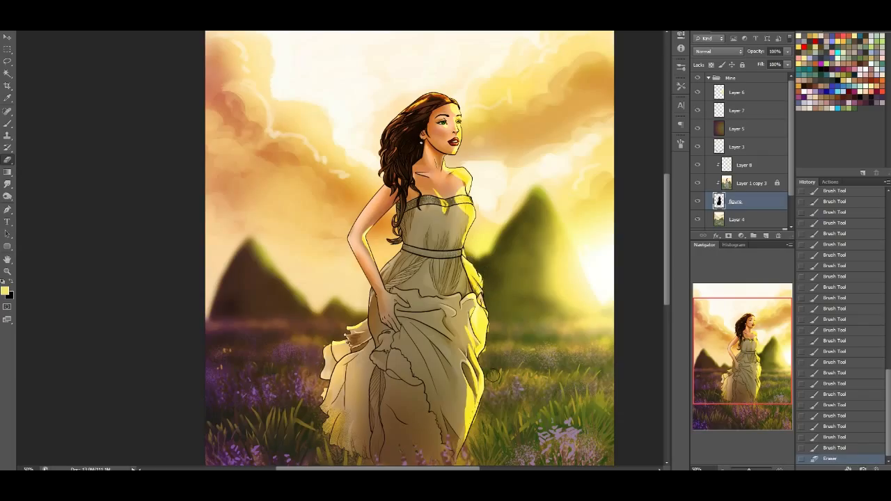
left_click(489, 348)
left_click_drag(490, 335, 493, 317)
left_click(738, 145)
key("ctrl+u")
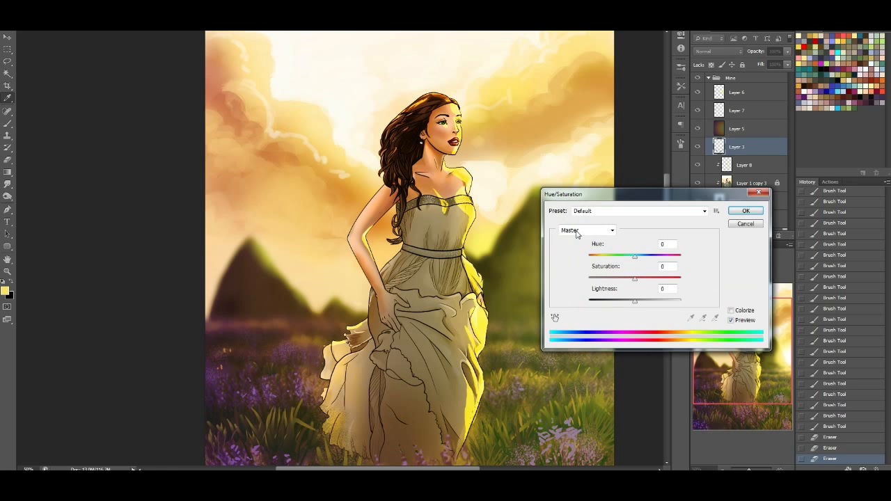
left_click_drag(639, 309, 646, 305)
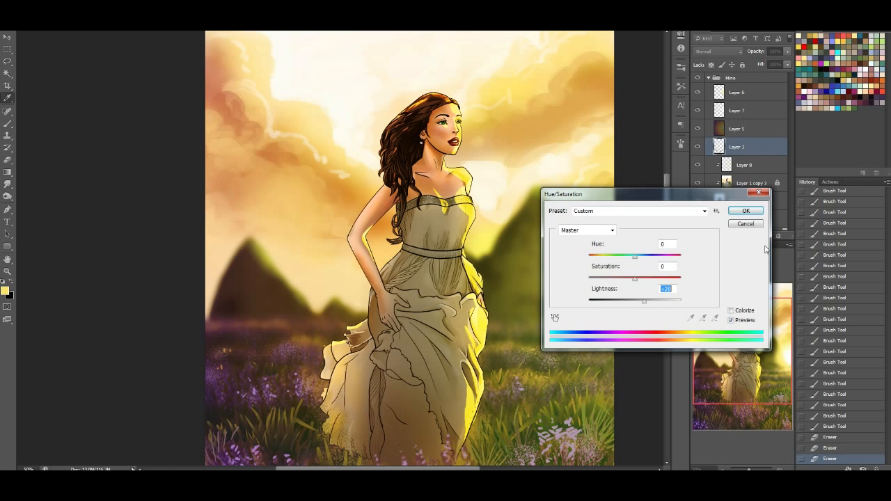
left_click(745, 210)
Adjust the lightness of the clipped rim-light layer, Layer 8, with Hue/Saturation
left_click(731, 165)
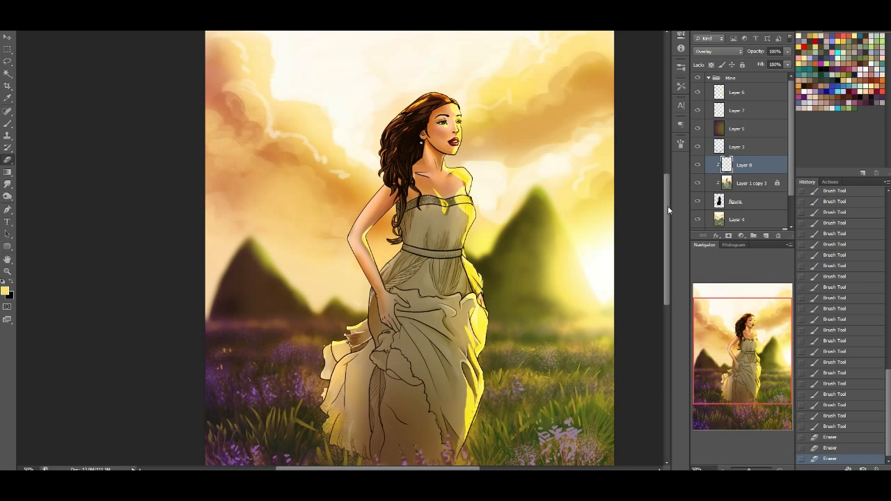
key("ctrl+u")
mouse_move(639, 305)
left_mouse_down()
mouse_move(654, 305)
mouse_move(651, 279)
mouse_move(641, 304)
mouse_move(624, 304)
left_mouse_up()
left_click_drag(657, 278, 642, 304)
left_click(742, 212)
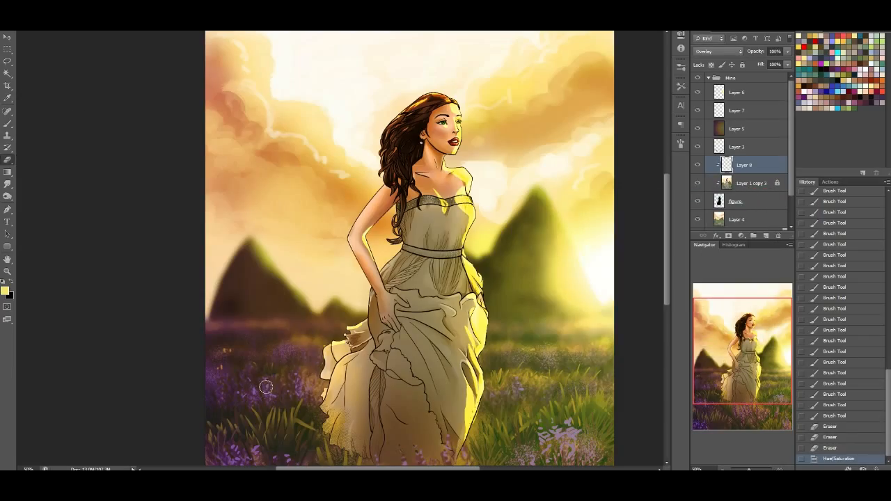
Try painting purple reflected light on the trailing ruffles and lower skirt with the hard brush, and revert to the Hue/Saturation state
left_click(8, 123)
left_click(270, 380, "alt")
left_click_drag(759, 363, 756, 386)
mouse_move(355, 287)
left_mouse_down()
mouse_move(326, 300)
mouse_move(335, 294)
mouse_move(320, 332)
mouse_move(330, 311)
left_mouse_up()
left_click_drag(379, 333, 375, 351)
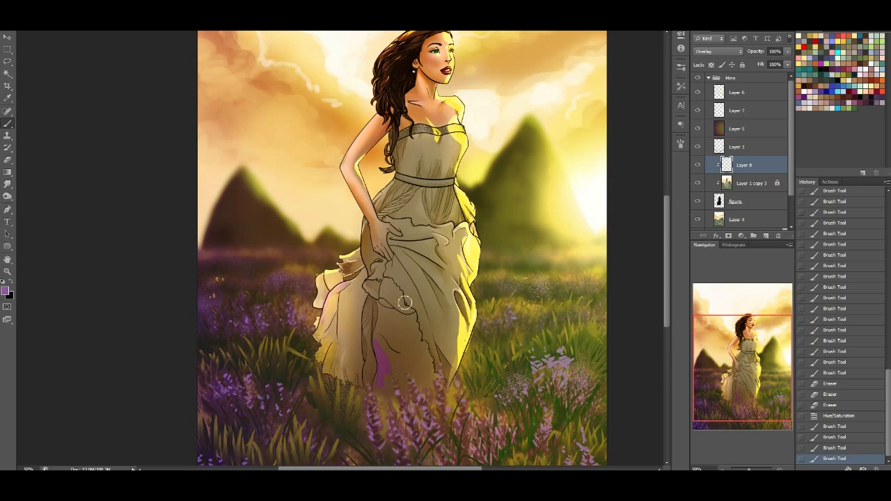
left_click(4, 292)
left_click(668, 242)
left_click(759, 161)
left_click_drag(376, 350, 382, 370)
key("ctrl+z")
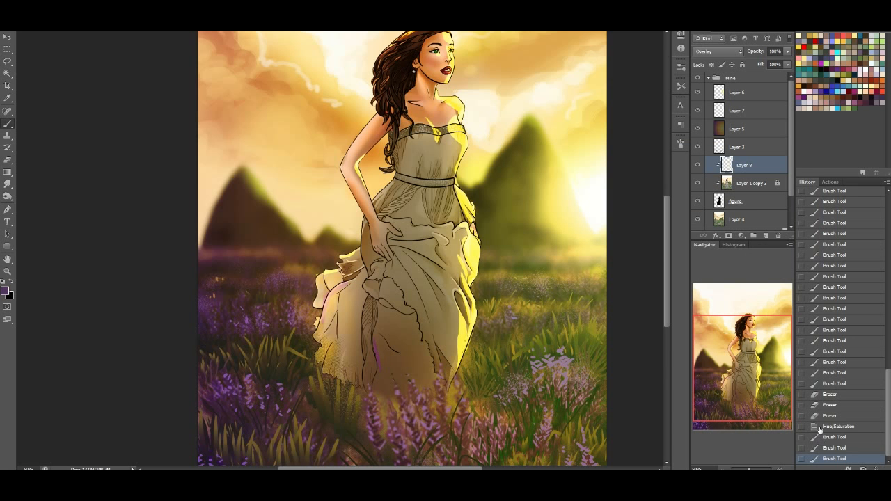
left_click(820, 427)
Paint soft dark purple shading over the shaded side of the skirt on Layer 8 with a soft round brush
right_click(79, 39)
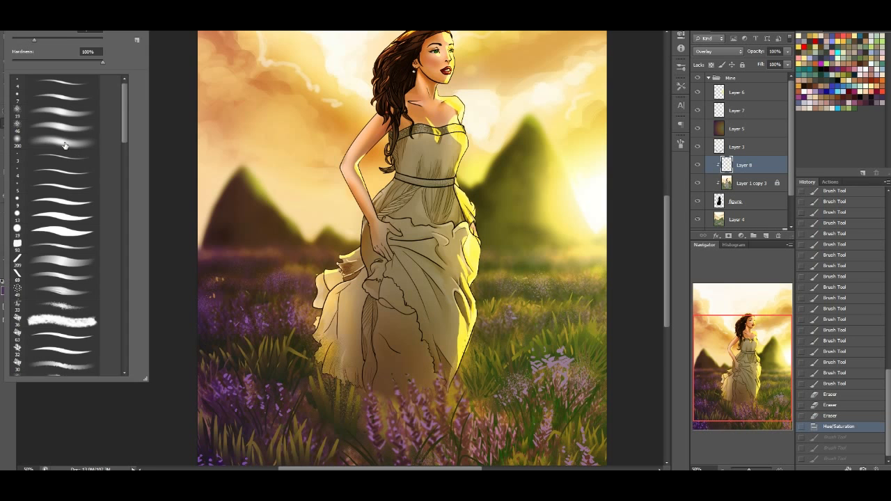
mouse_move(303, 298)
left_mouse_down()
mouse_move(341, 369)
mouse_move(397, 390)
left_mouse_up()
mouse_move(321, 286)
left_mouse_down()
mouse_move(390, 313)
mouse_move(367, 259)
mouse_move(363, 204)
left_mouse_up()
left_click_drag(287, 114, 290, 155)
left_click_drag(704, 374, 702, 358)
left_click_drag(435, 327, 505, 447)
Deepen the purple shading on the skirt folds and trailing ruffles with the soft 46 px brush
left_click(59, 126)
mouse_move(446, 323)
left_mouse_down()
mouse_move(479, 398)
mouse_move(451, 327)
mouse_move(484, 442)
mouse_move(471, 326)
mouse_move(484, 349)
mouse_move(470, 337)
mouse_move(495, 432)
left_mouse_up()
left_click_drag(491, 376, 495, 430)
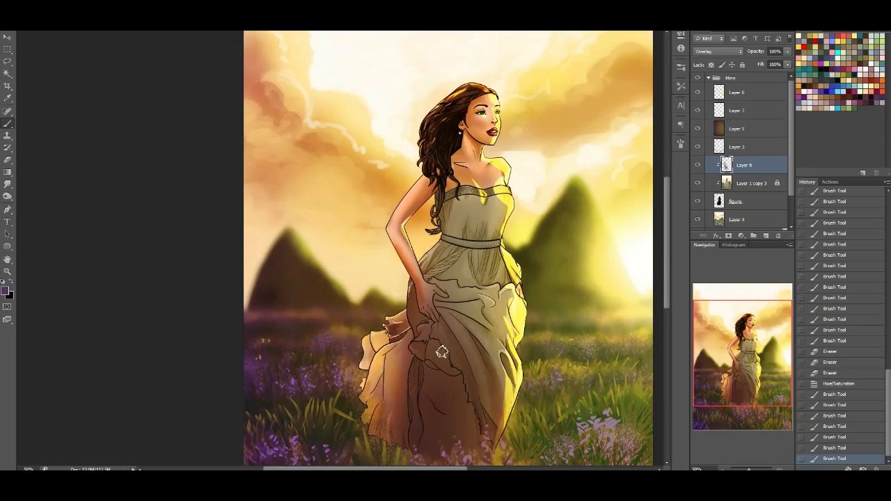
left_click_drag(413, 348, 450, 380)
left_click_drag(449, 380, 407, 371)
mouse_move(395, 418)
left_mouse_down()
mouse_move(377, 435)
mouse_move(407, 448)
mouse_move(387, 427)
mouse_move(376, 379)
mouse_move(385, 363)
mouse_move(366, 424)
left_mouse_up()
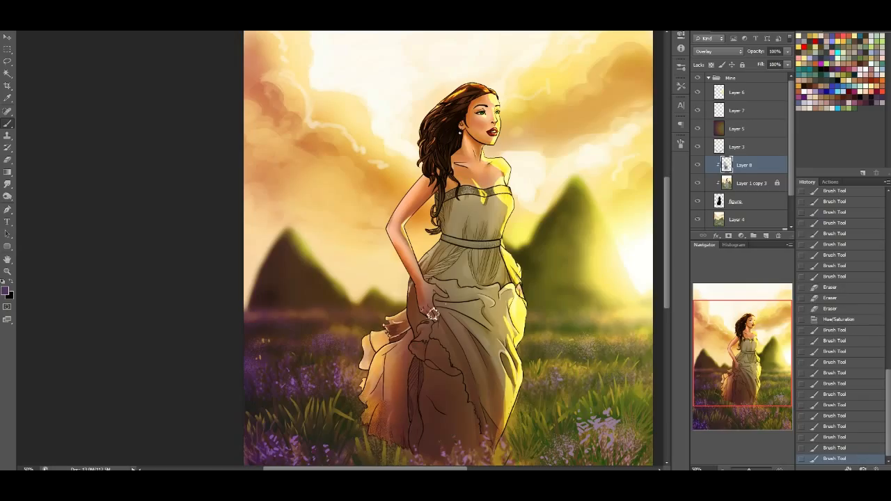
Paint soft purple shading over the hand, bent arm, shoulder, bodice and waist
left_click_drag(437, 328, 408, 259)
left_click_drag(398, 207, 415, 197)
left_click_drag(429, 187, 417, 200)
mouse_move(426, 192)
left_mouse_down()
mouse_move(414, 209)
mouse_move(446, 229)
mouse_move(456, 207)
left_mouse_up()
mouse_move(454, 232)
left_mouse_down()
mouse_move(482, 221)
mouse_move(457, 233)
mouse_move(491, 204)
mouse_move(481, 228)
mouse_move(438, 263)
mouse_move(460, 266)
mouse_move(465, 284)
mouse_move(463, 270)
mouse_move(462, 278)
mouse_move(479, 253)
mouse_move(499, 294)
mouse_move(502, 278)
mouse_move(542, 314)
mouse_move(496, 315)
mouse_move(479, 259)
mouse_move(492, 295)
mouse_move(459, 319)
mouse_move(478, 315)
mouse_move(467, 302)
mouse_move(495, 344)
mouse_move(452, 311)
mouse_move(500, 368)
mouse_move(474, 313)
mouse_move(457, 298)
left_mouse_up()
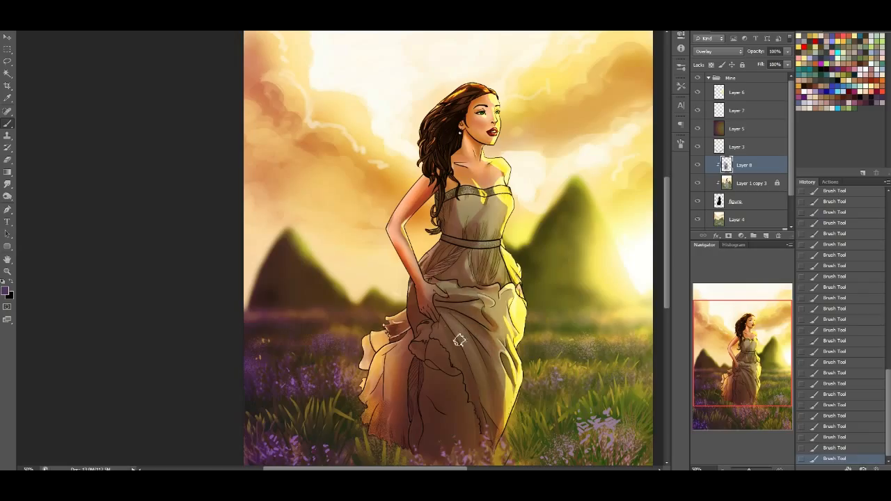
Select the soft 200 px brush and try a broad pale yellow stroke down the figure, sampling the color from the sky
scroll(447, 305, "up", 3)
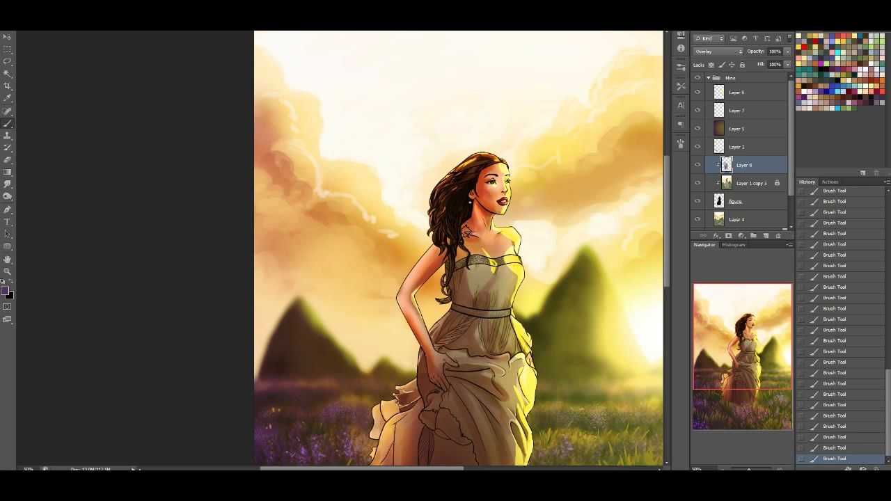
left_click_drag(764, 358, 759, 319)
left_click_drag(764, 349, 777, 364)
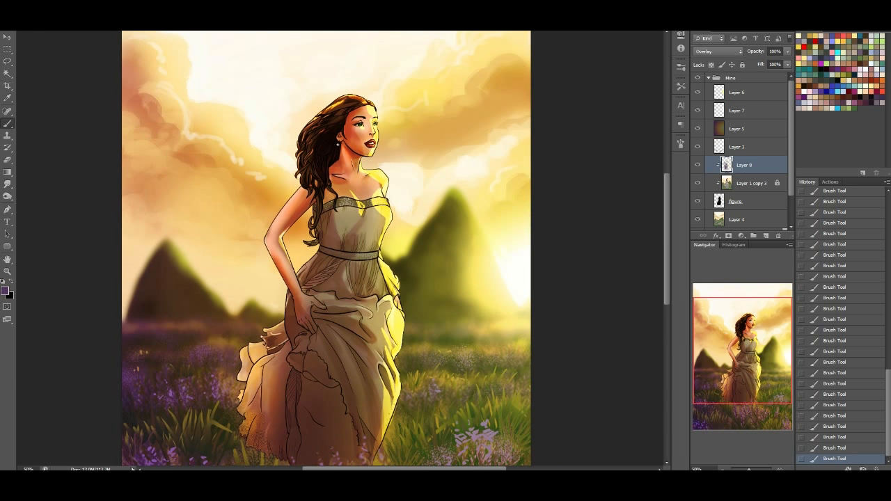
left_click(35, 21)
left_click(79, 143)
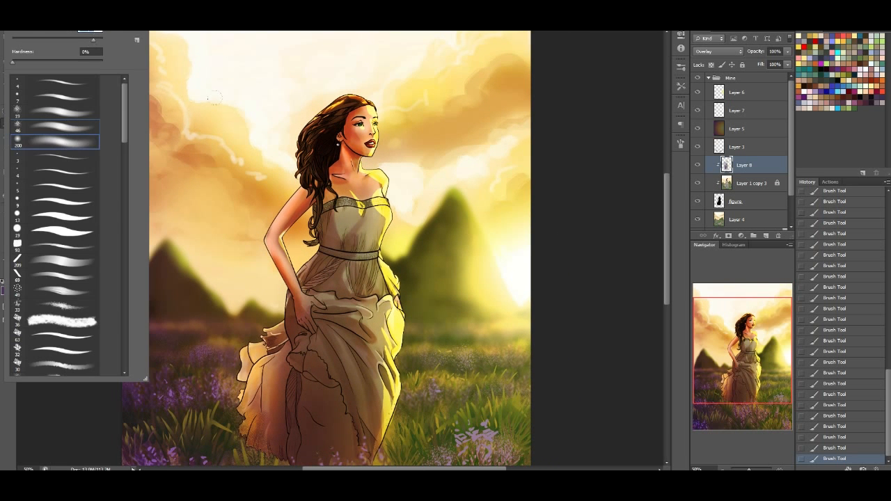
left_click(230, 124, "alt")
mouse_move(369, 133)
left_mouse_down()
mouse_move(359, 237)
mouse_move(371, 439)
left_mouse_up()
key("ctrl+z")
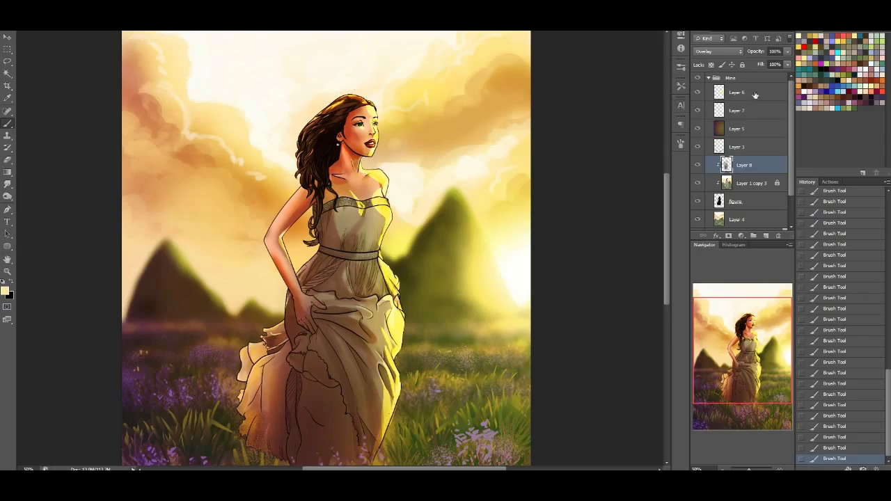
Paint soft cool shading over the shaded side of the figure and dress, undoing the excess dark blue on the lower skirt
mouse_move(362, 139)
left_mouse_down()
mouse_move(348, 289)
mouse_move(282, 327)
left_mouse_up()
left_click_drag(268, 366, 262, 418)
left_click_drag(286, 212, 251, 360)
key("ctrl+z")
left_click_drag(732, 344, 725, 358)
left_click_drag(326, 368, 338, 418)
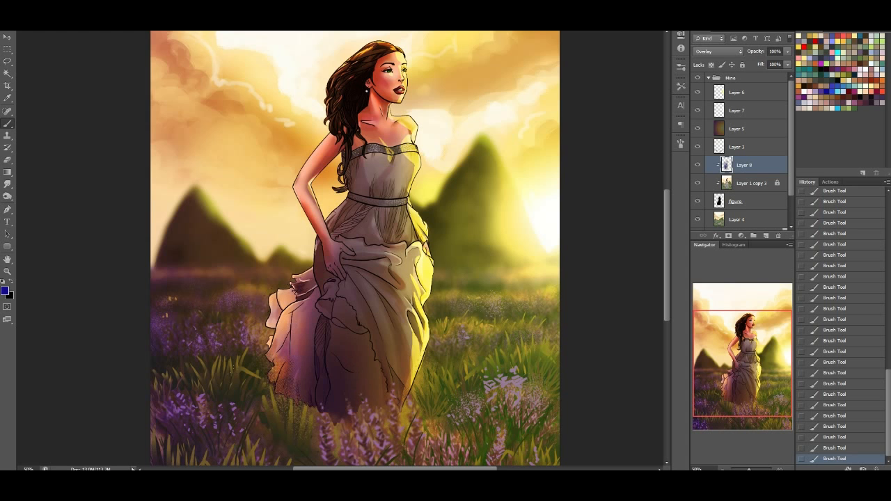
key("ctrl+z")
left_click(295, 433, "alt")
key("ctrl+z")
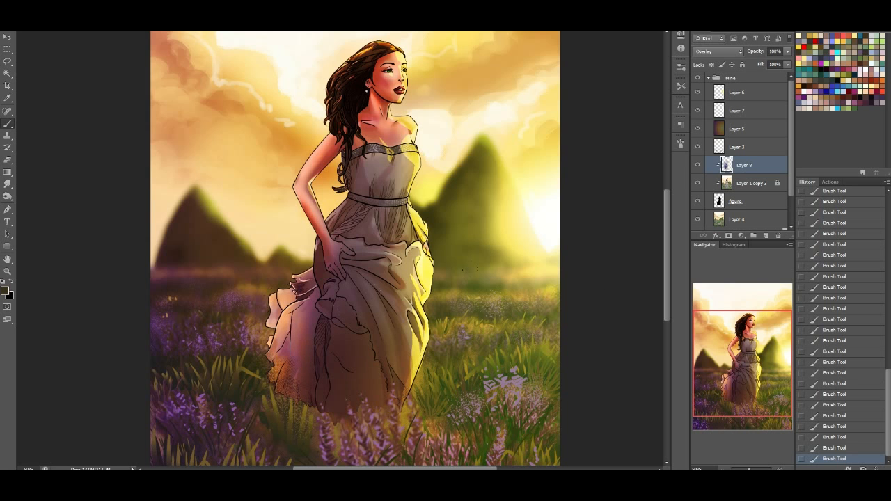
Add a new layer at the top of the group and paint soft purple across the upper sky and the shaded side of the background
left_click_drag(743, 349, 750, 324)
left_click(745, 100)
key("ctrl+shift+alt+n")
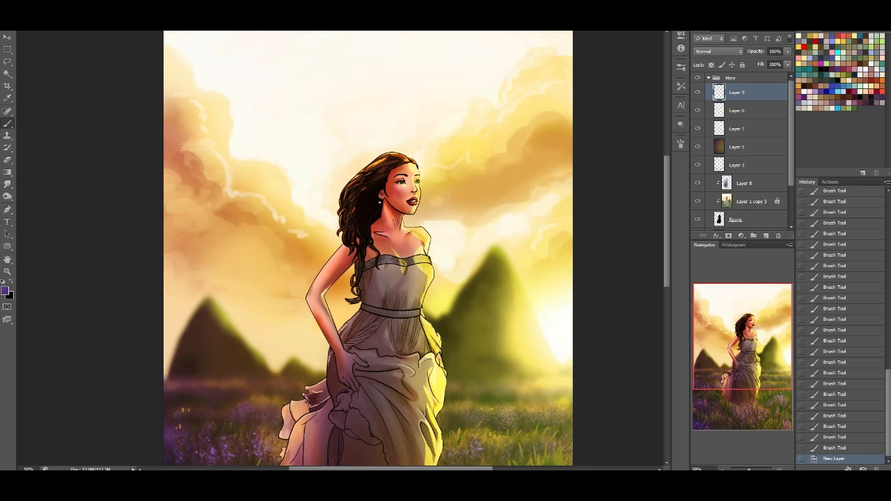
mouse_move(158, 240)
left_mouse_down()
mouse_move(254, 87)
mouse_move(515, 42)
mouse_move(181, 35)
mouse_move(453, 84)
mouse_move(320, 140)
mouse_move(195, 349)
left_mouse_up()
left_click_drag(202, 174, 209, 91)
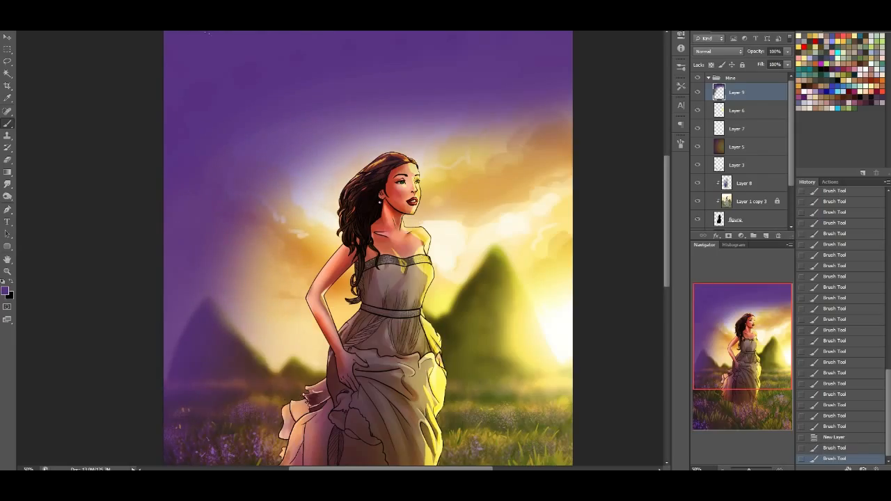
Preview the lightening blend modes on the purple layer, from Lighten through Linear Dodge (Add) to Overlay
left_click(717, 51)
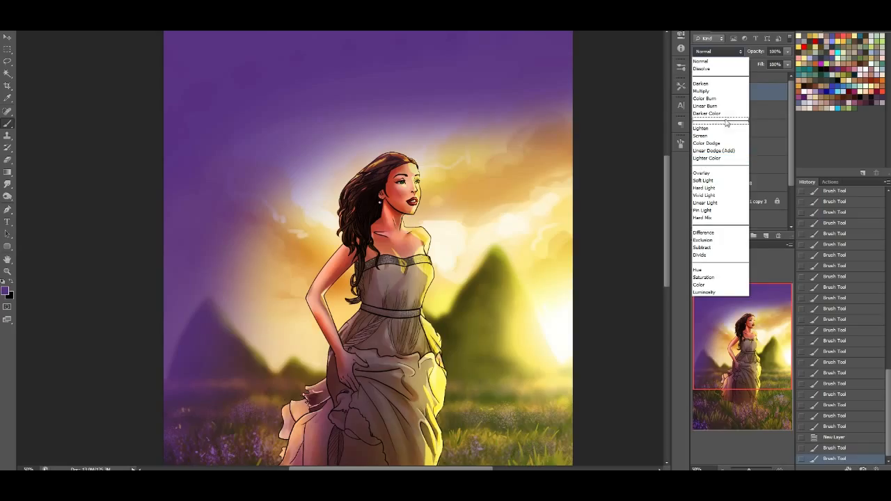
left_click(702, 128)
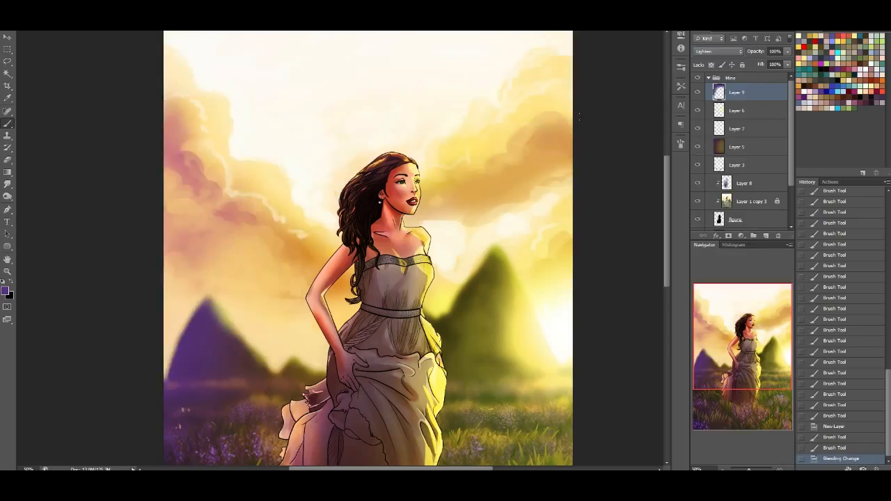
key("Down")
key("Down")
key("Down")
key("Down")
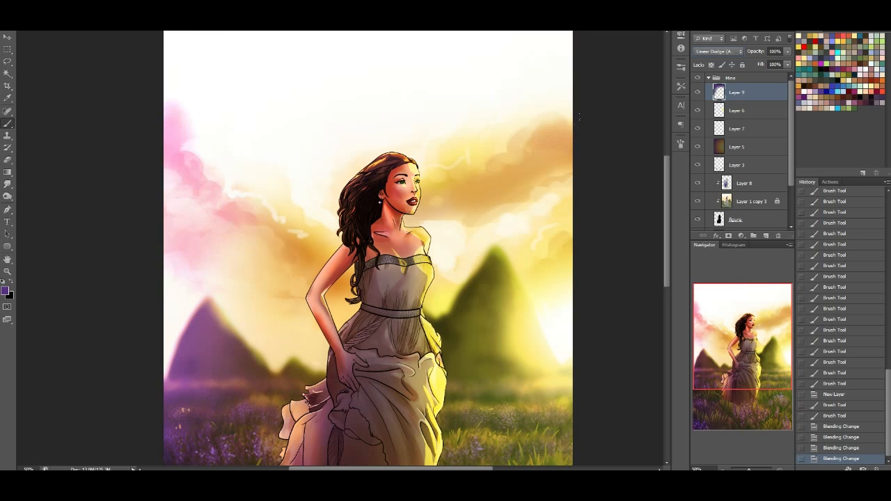
key("Down")
key("Down")
key("Up")
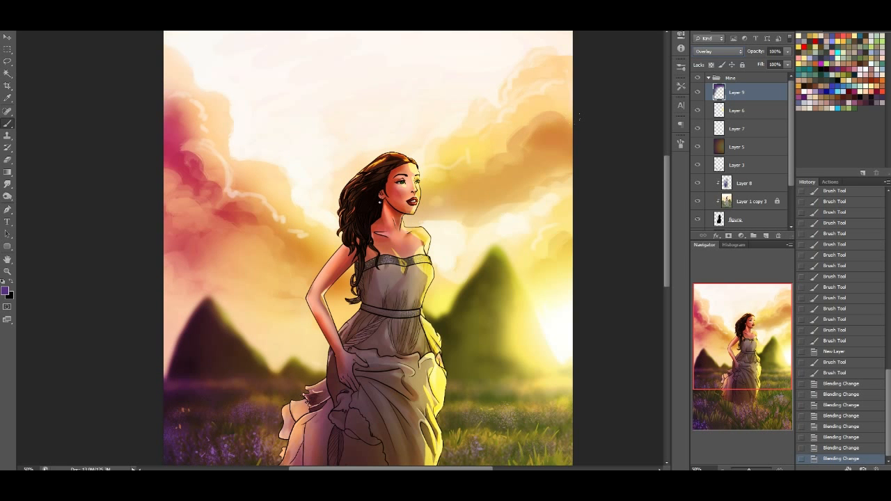
Compare darkening, contrast, inversion and color blend modes on the purple layer, including Color Burn, Linear Burn, Soft Light, Pin Light, Exclusion, Subtract and Luminosity
left_click(705, 53)
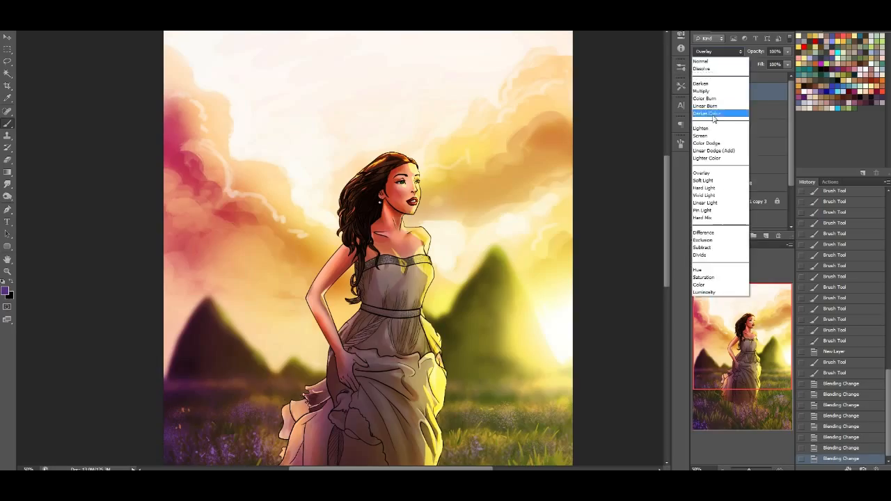
left_click(711, 87)
key("Down")
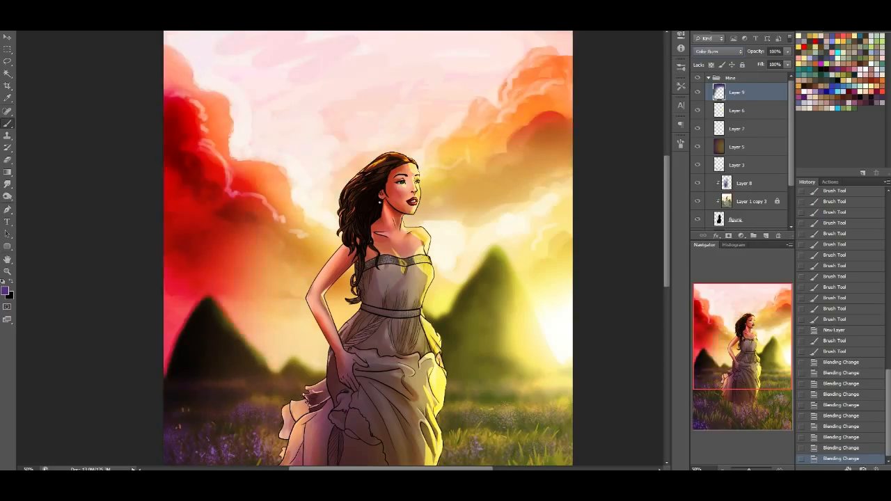
key("Down")
key("Down")
key("Down")
key("Down")
key("Down")
key("Down")
key("Down")
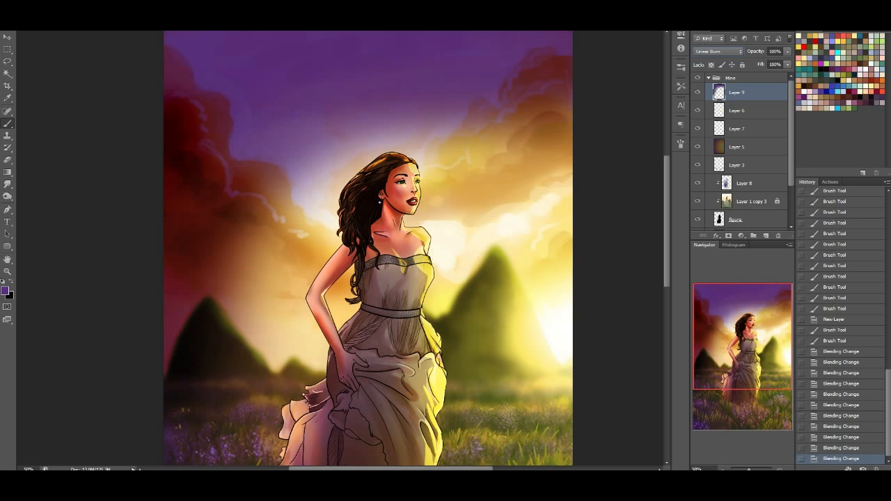
key("Down")
key("Down")
key("Down")
key("Down")
key("Down")
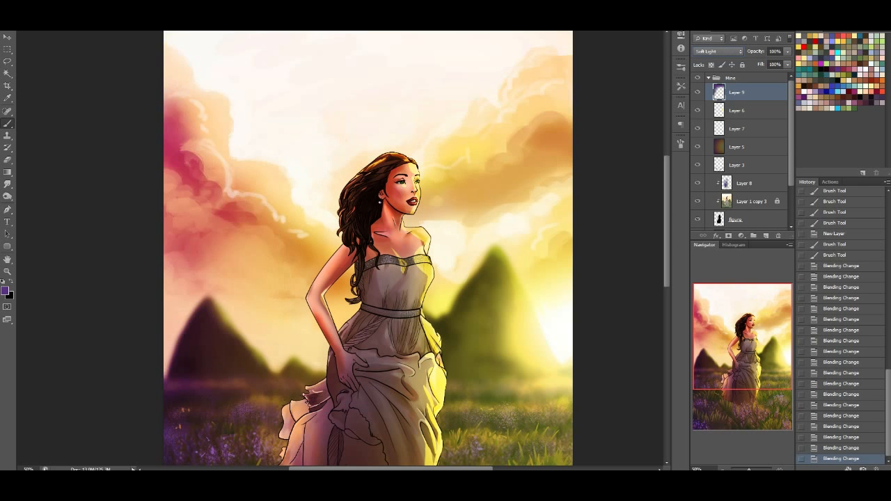
key("Down")
key("Down")
key("Down")
key("Down")
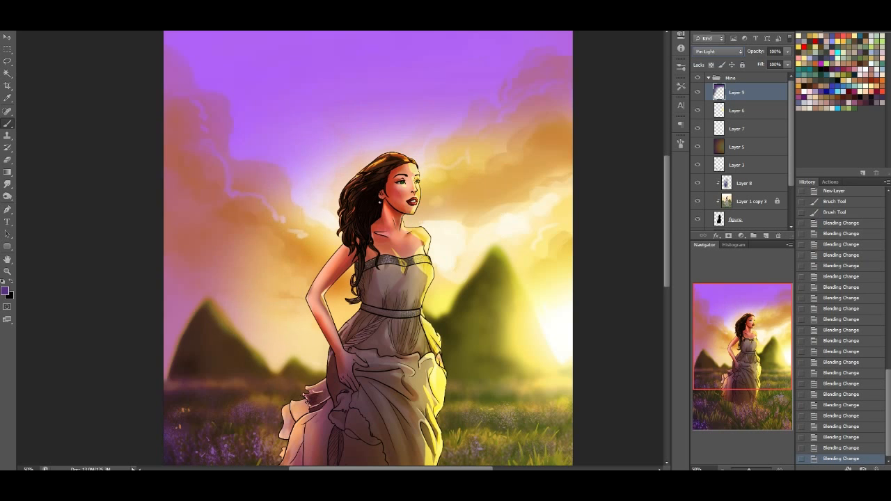
key("Down")
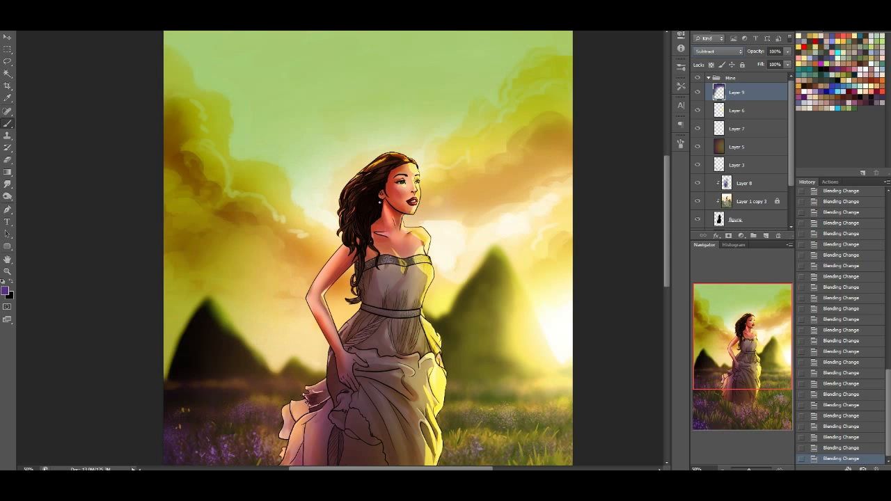
key("Down")
key("Up")
key("Up")
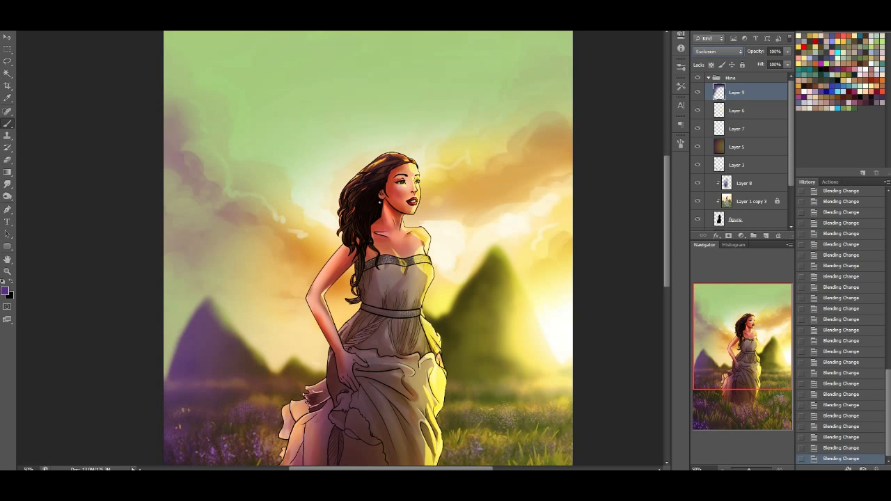
key("Down")
key("Down")
key("Down")
key("Down")
key("Down")
key("Down")
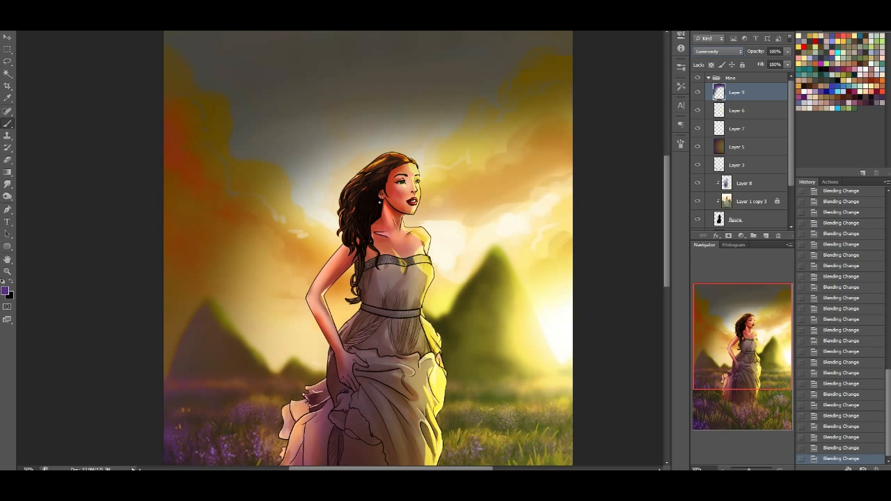
Set the purple layer's blend mode to Multiply and its Fill to 64%
left_click(719, 51)
left_click(710, 93)
left_click_drag(775, 77, 771, 73)
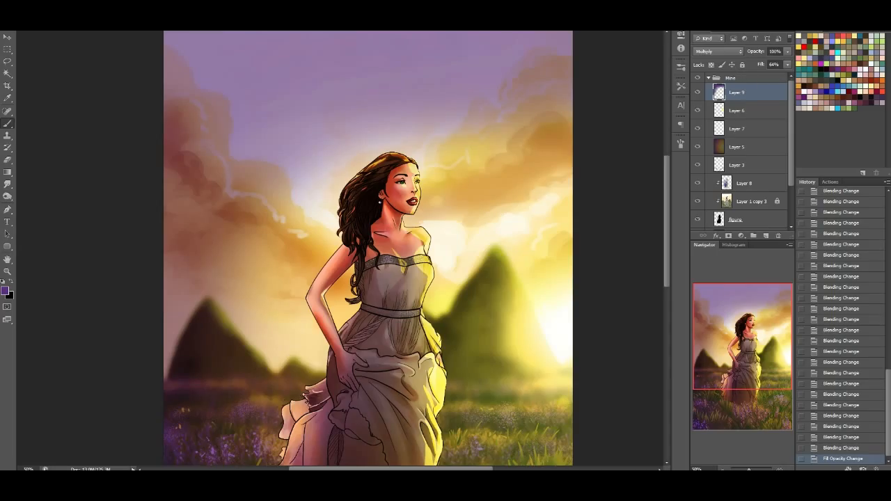
Apply a Gaussian Blur with a very large radius to the purple Multiply layer so its colour spreads evenly
left_click(146, 4)
mouse_move(192, 90)
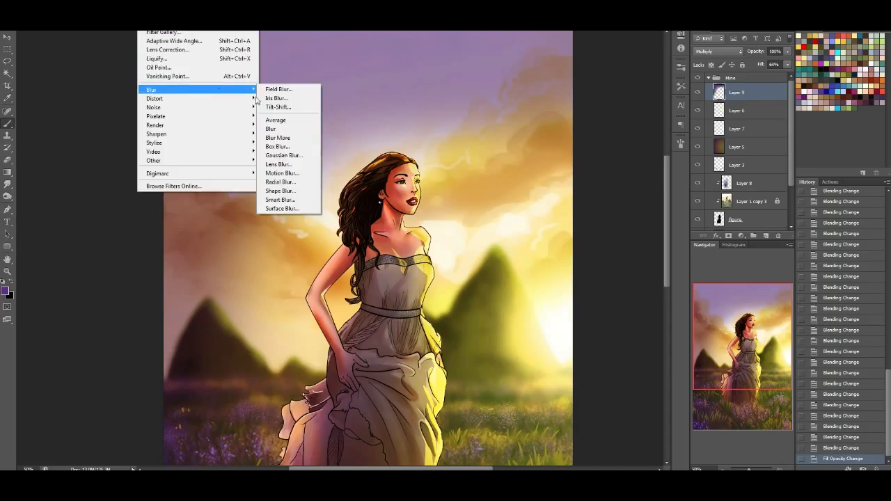
left_click(294, 158)
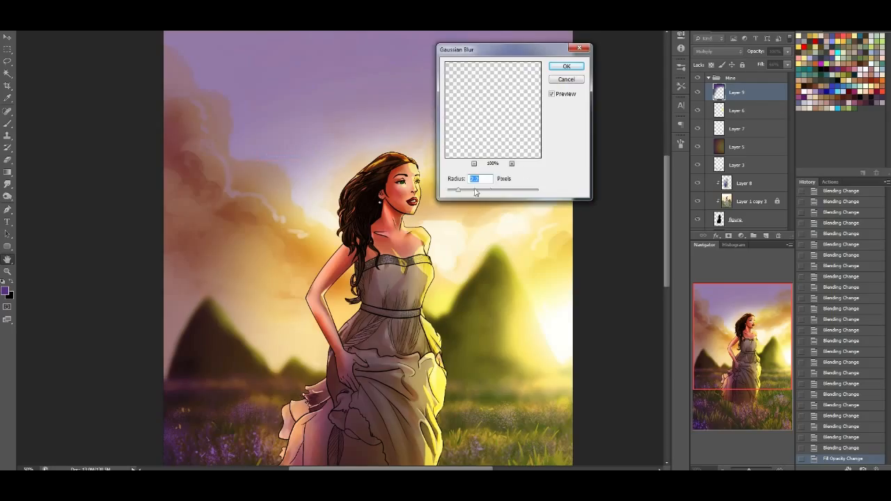
left_click(507, 190)
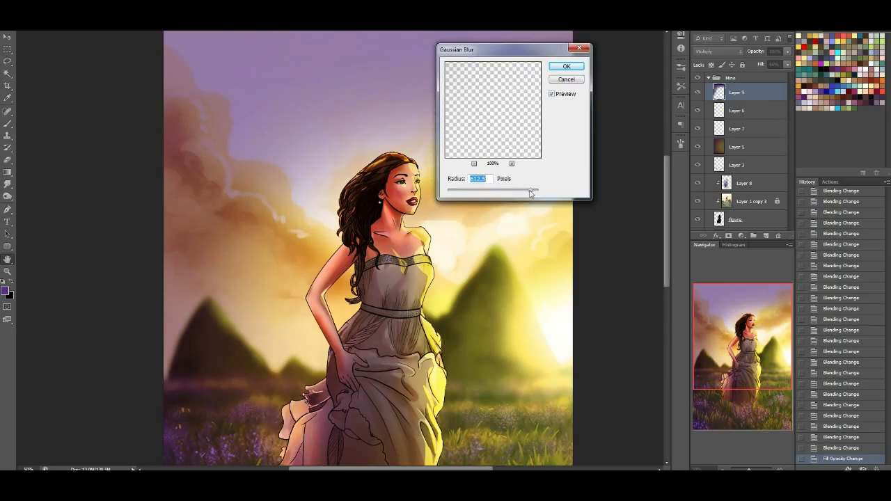
left_click_drag(531, 191, 548, 192)
left_click(567, 67)
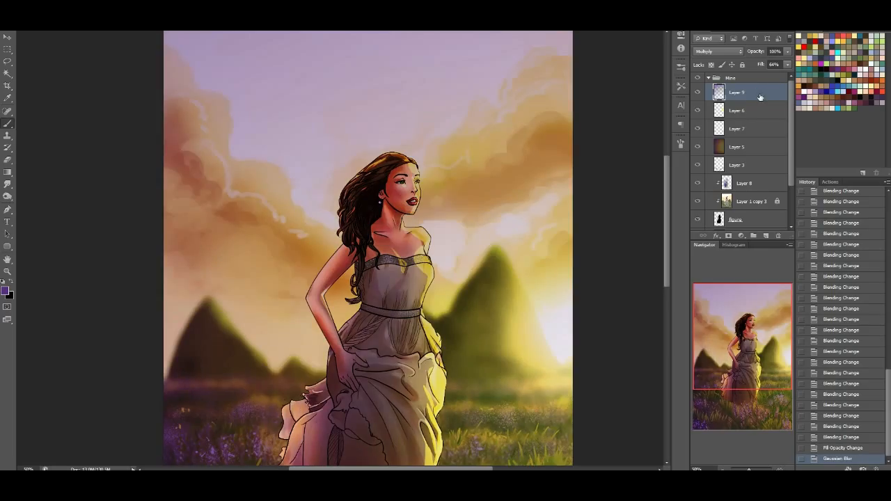
Move the blurred purple layer directly beneath the figure layer, above the background painting on Layer 4
left_click(8, 161)
left_click(35, 21)
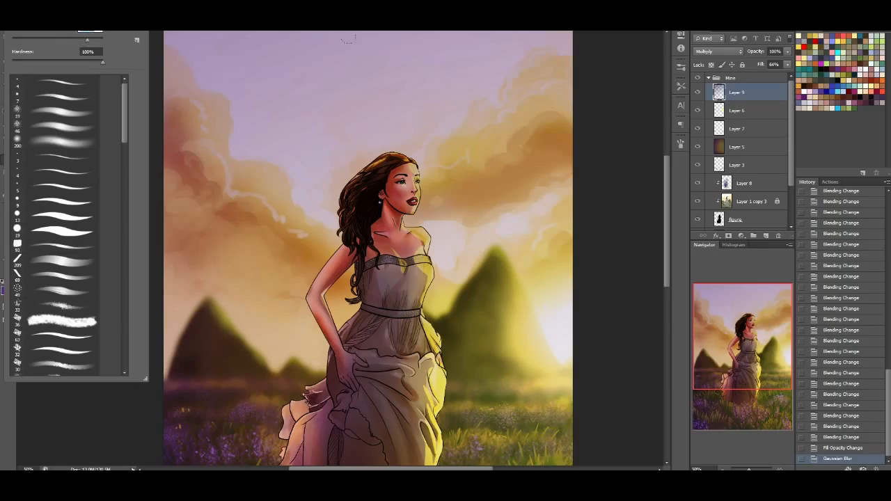
mouse_move(766, 93)
left_mouse_down()
mouse_move(741, 178)
mouse_move(738, 164)
mouse_move(769, 219)
left_mouse_up()
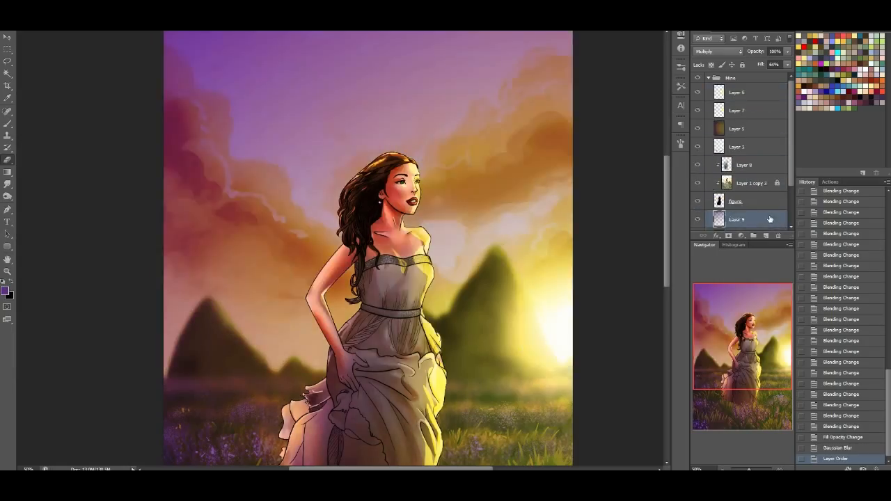
scroll(782, 215, "down", 2)
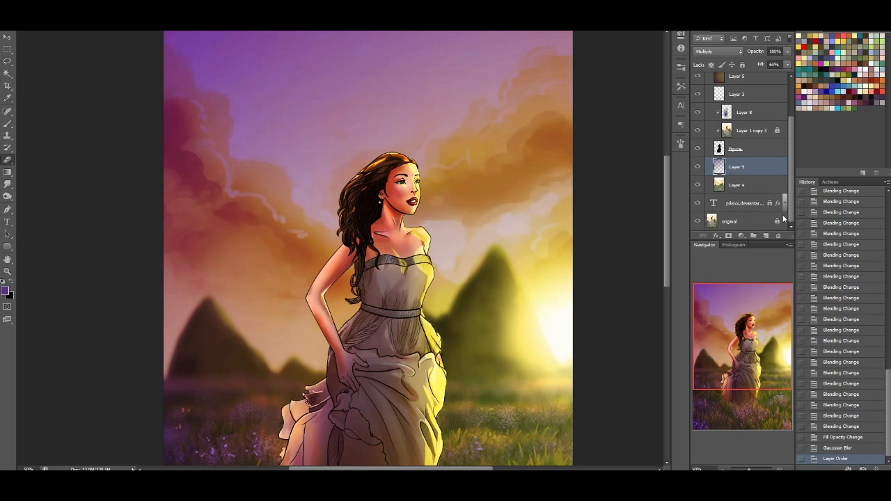
left_click_drag(723, 356, 712, 319)
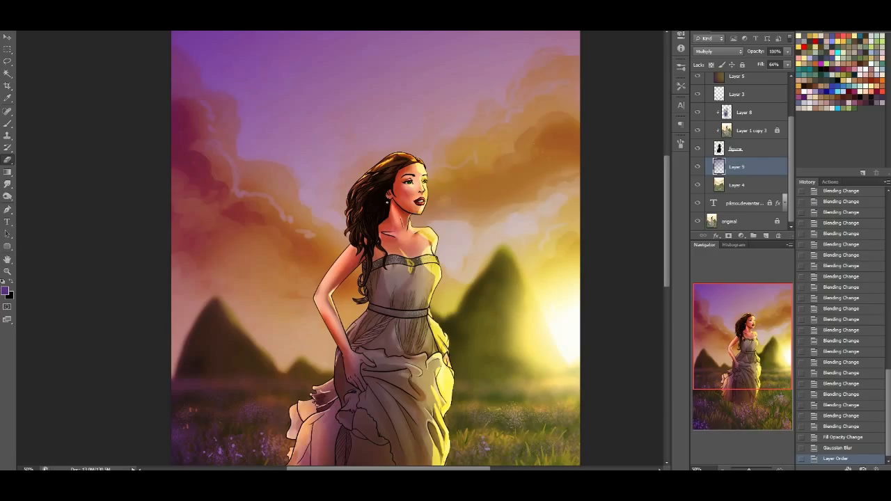
Erase the purple layer around the sun, the central sky and the clouds with a large soft eraser at 0% hardness
left_click_drag(606, 167, 519, 178)
key("ctrl+z")
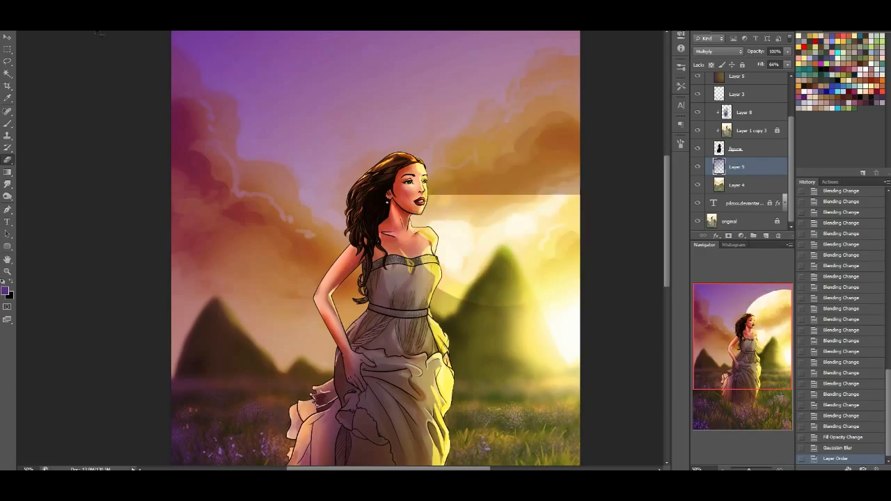
left_click(34, 16)
left_click(85, 144)
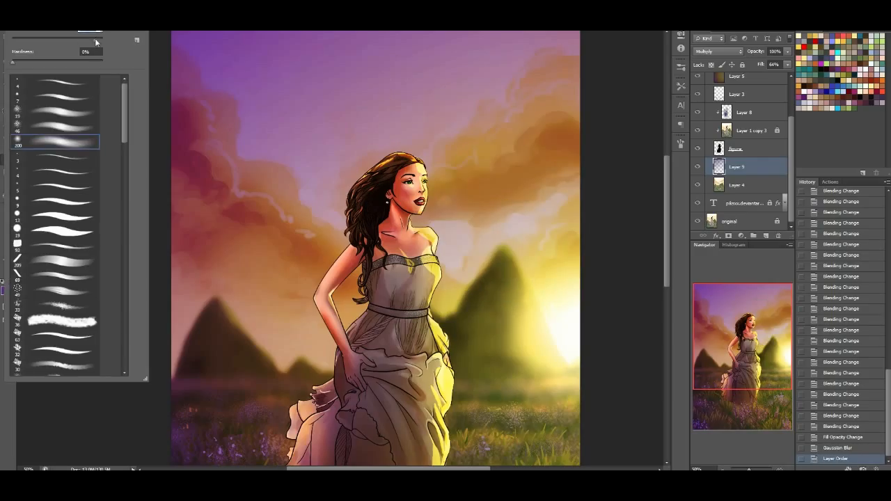
mouse_move(557, 165)
left_mouse_down()
mouse_move(459, 173)
mouse_move(287, 244)
mouse_move(509, 359)
left_mouse_up()
mouse_move(292, 146)
left_mouse_down()
mouse_move(273, 128)
mouse_move(389, 43)
mouse_move(459, 34)
left_mouse_up()
left_click_drag(139, 161, 147, 342)
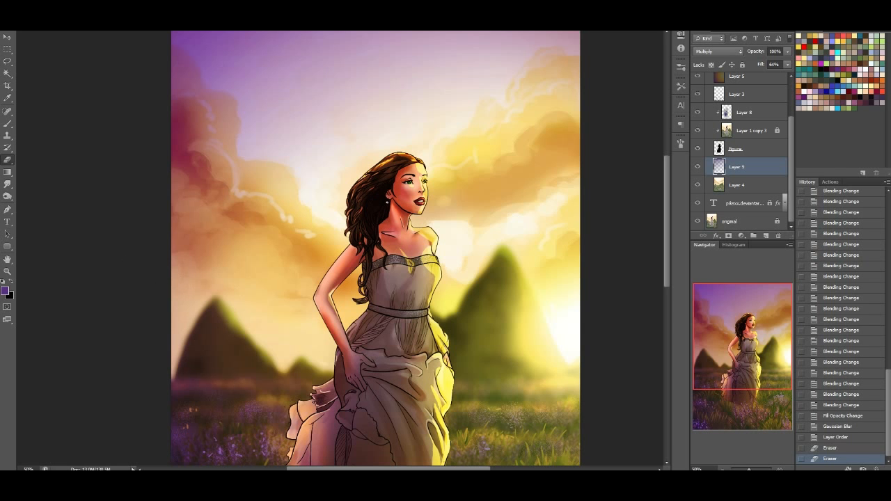
scroll(376, 248, "left", 1)
left_click(268, 87)
left_click_drag(292, 87, 463, 35)
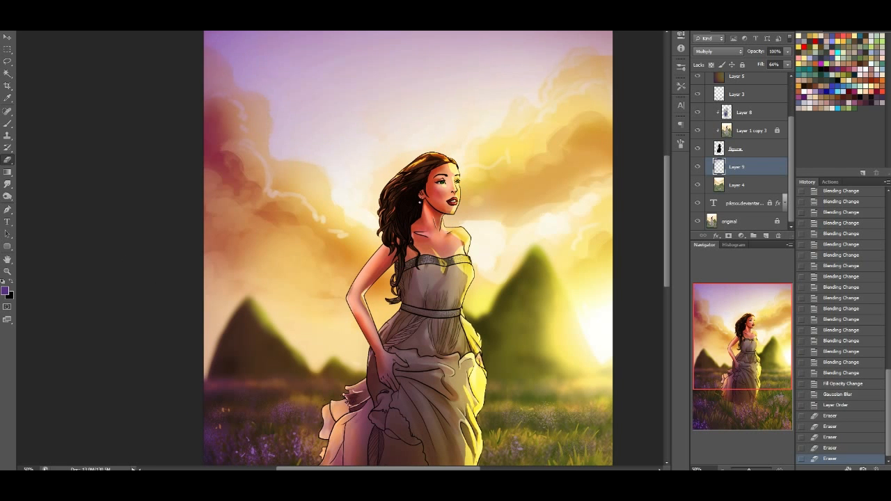
Reset the foreground colour to white, select the whole canvas and add a new layer above the purple layer
left_click(3, 280)
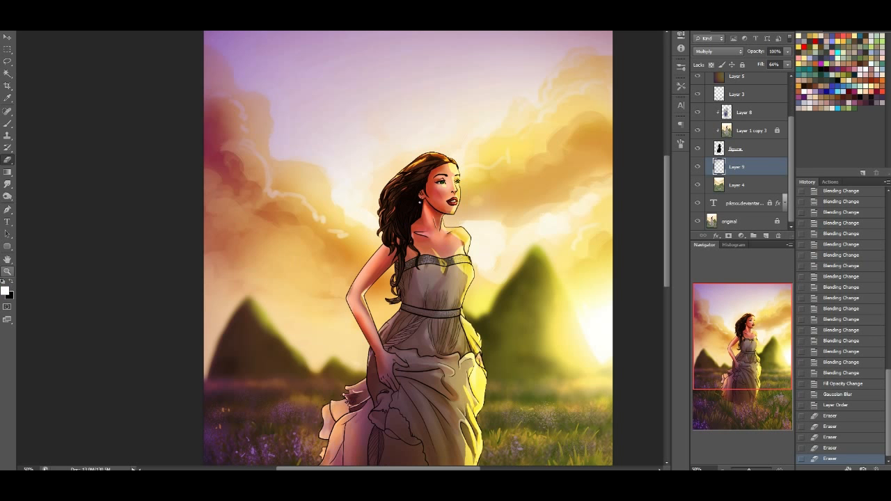
left_click(40, 24)
mouse_move(126, 126)
left_mouse_down()
mouse_move(122, 344)
mouse_move(124, 244)
left_mouse_up()
left_click(61, 221)
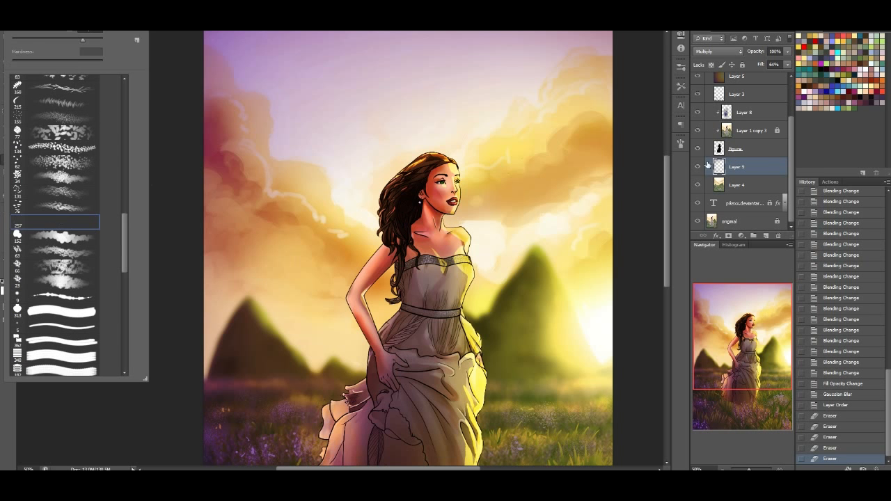
left_click(744, 168)
key("ctrl+a")
left_click(767, 235)
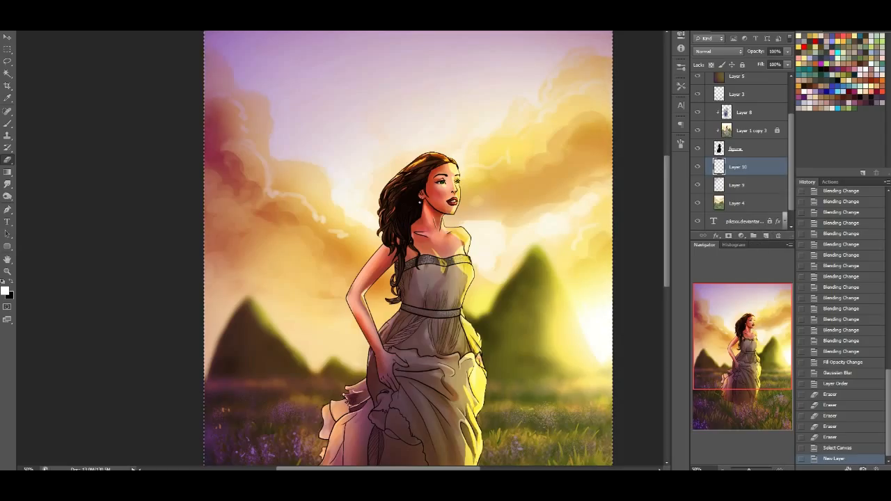
Scatter white star specks across the new layer with the 257 px speckle brush and clear the canvas selection
left_click(408, 247)
left_click(7, 124)
left_click(32, 23)
left_click(78, 224)
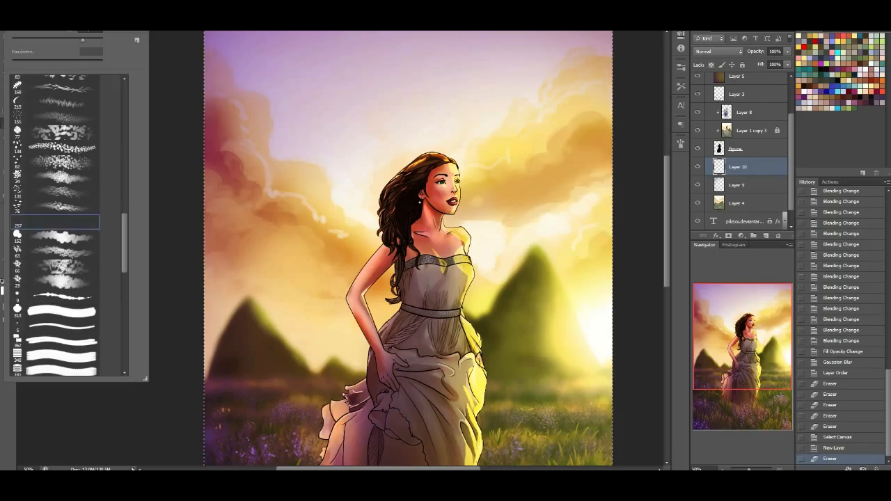
key("Return")
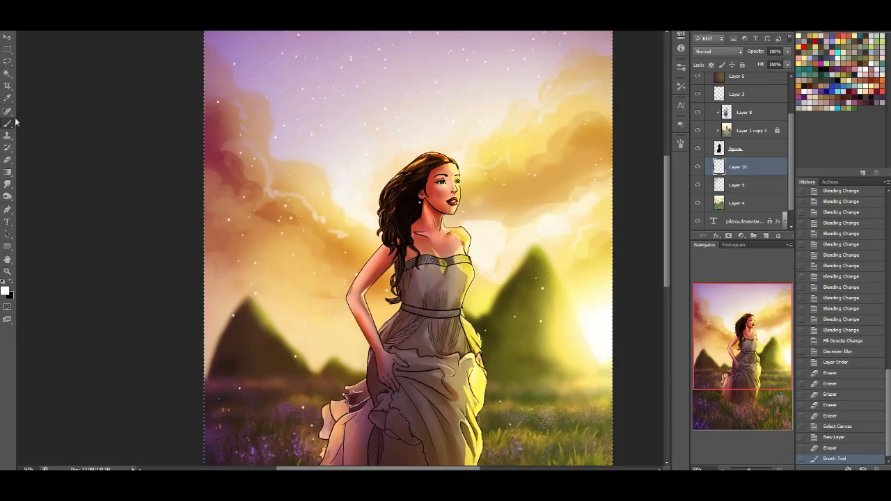
key("ctrl+d")
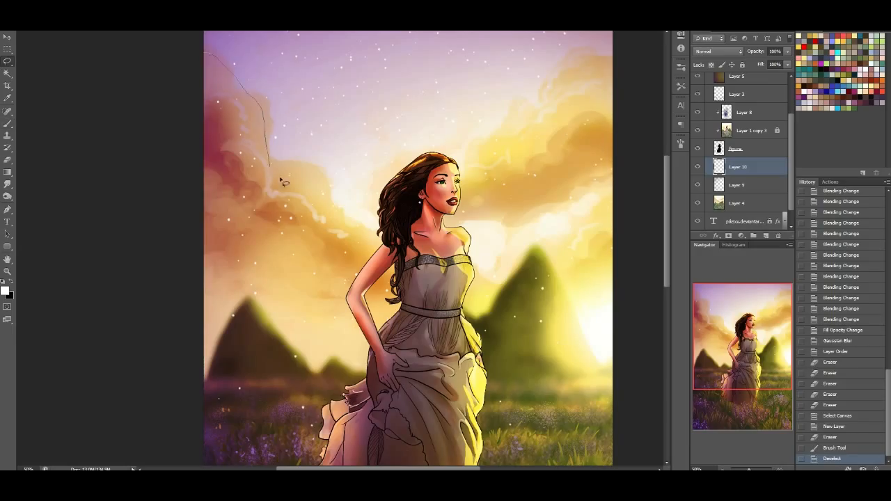
Lasso and delete the stars over the clouds, hills and field, keeping only those in the open sky
mouse_move(463, 158)
left_mouse_down()
mouse_move(504, 127)
mouse_move(527, 79)
left_mouse_up()
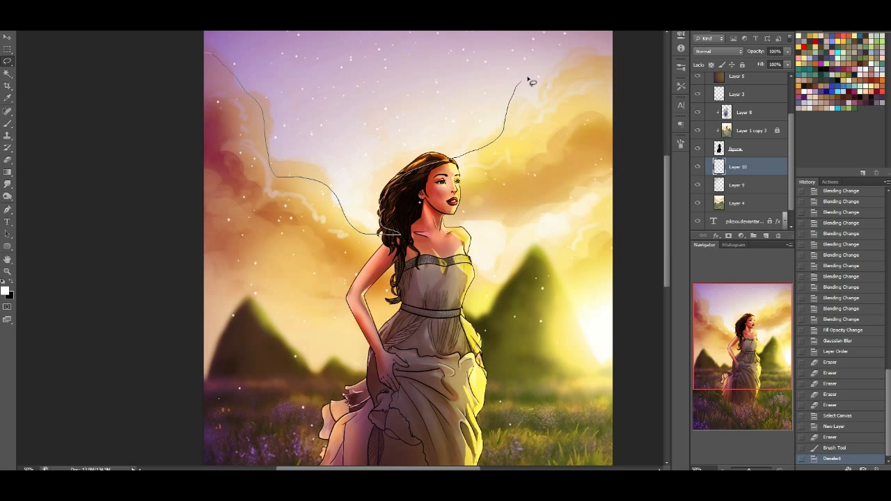
mouse_move(557, 37)
left_mouse_down()
mouse_move(616, 249)
mouse_move(203, 442)
mouse_move(40, 376)
left_mouse_up()
key("Delete")
key("ctrl+d")
left_click_drag(762, 358, 774, 399)
mouse_move(390, 285)
left_mouse_down()
mouse_move(118, 411)
mouse_move(263, 353)
left_mouse_up()
key("Delete")
key("ctrl+d")
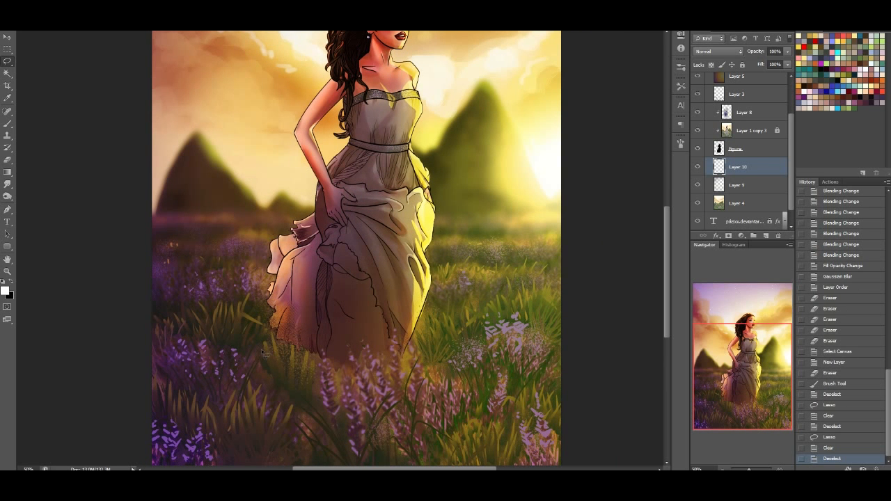
Add an Outer Glow to the star layer with Overlay blending, 100% opacity and an increased size
left_click(745, 284)
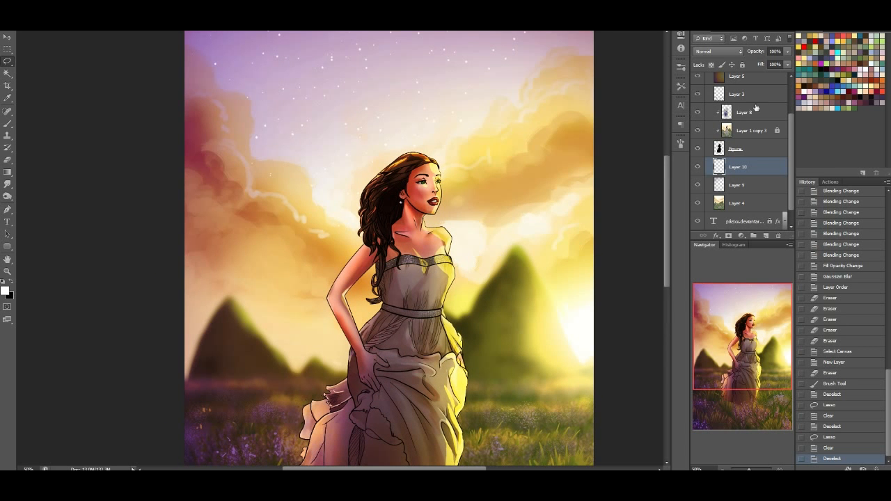
double_click(765, 165)
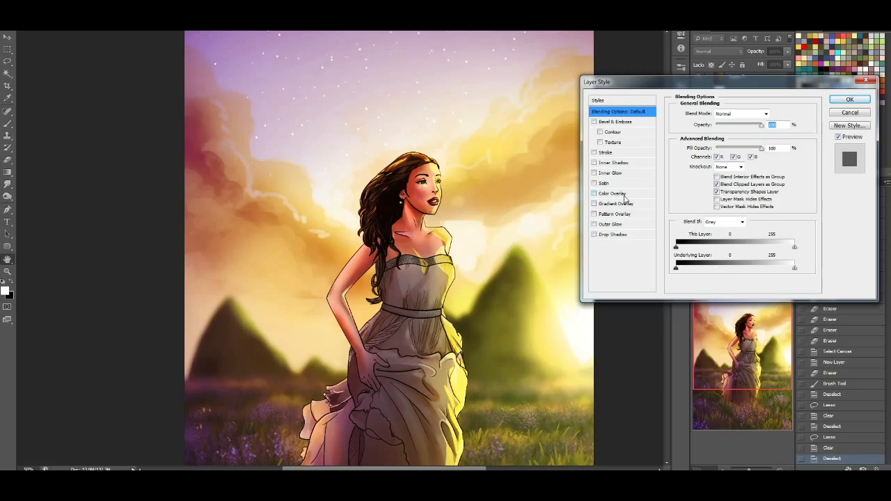
left_click(630, 224)
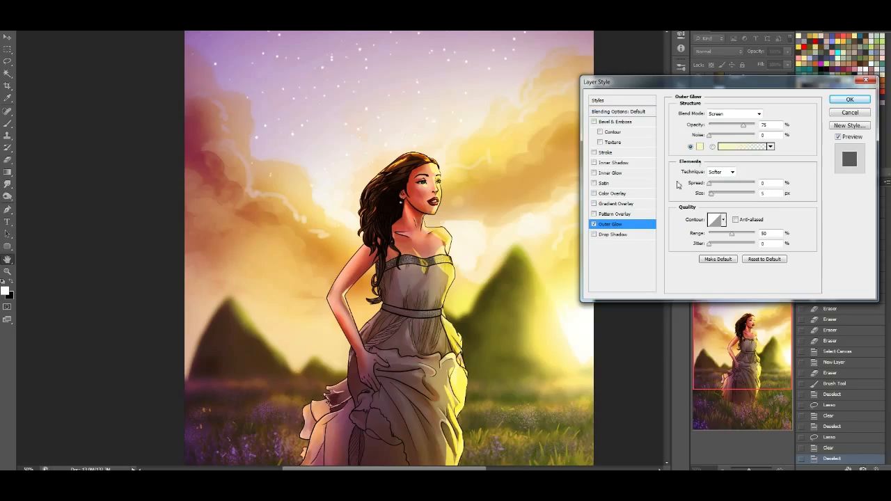
left_click(758, 113)
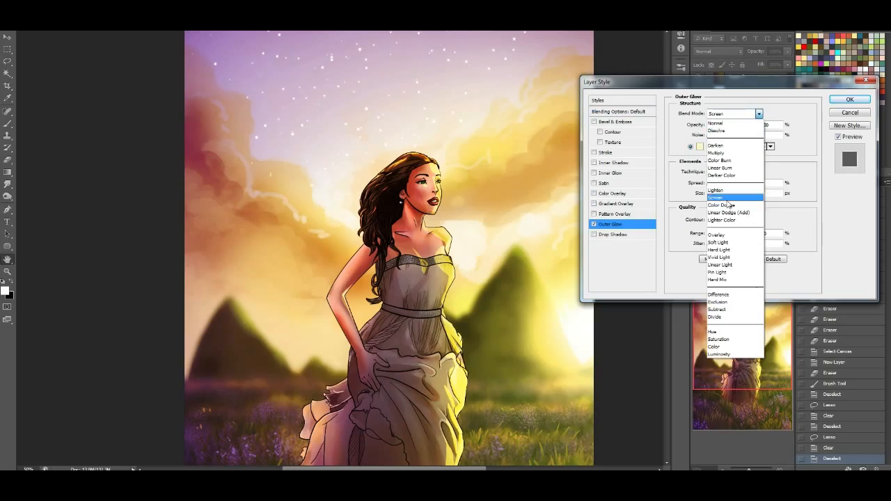
left_click(724, 236)
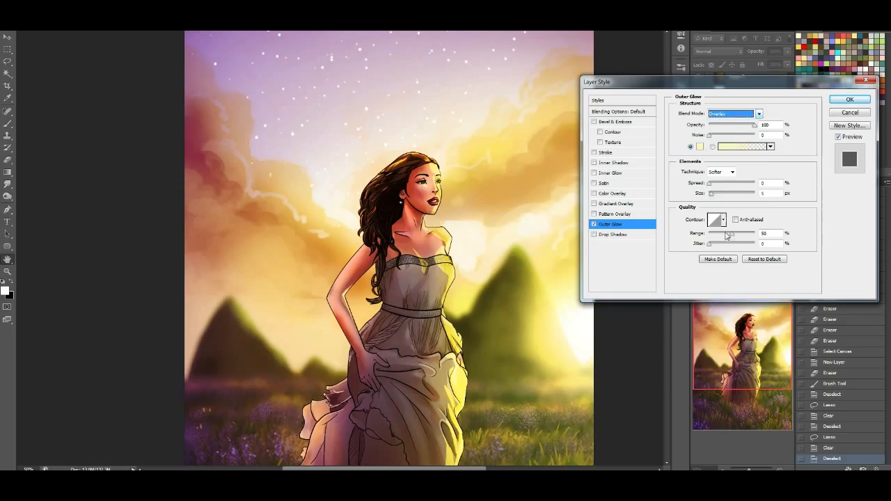
left_click(714, 195)
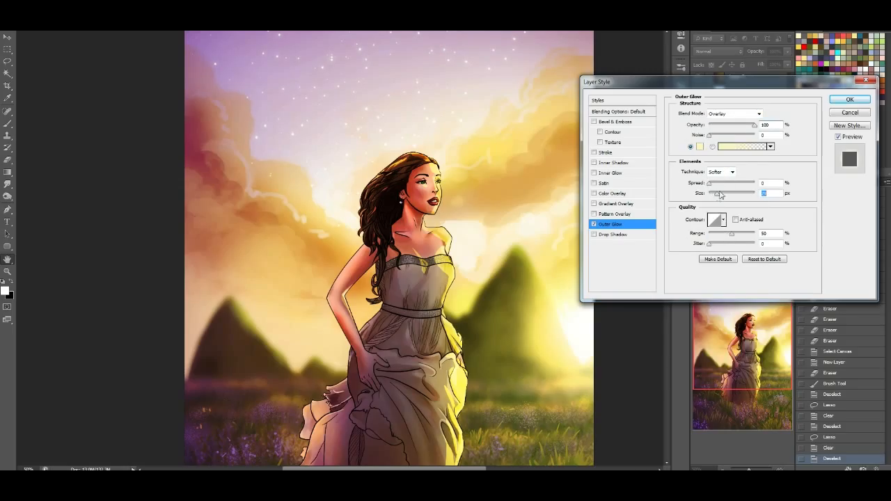
left_click(849, 99)
Fade some of the stars in the sky with the 200 px soft round eraser preset at 0% hardness
left_click(8, 159)
left_click(32, 21)
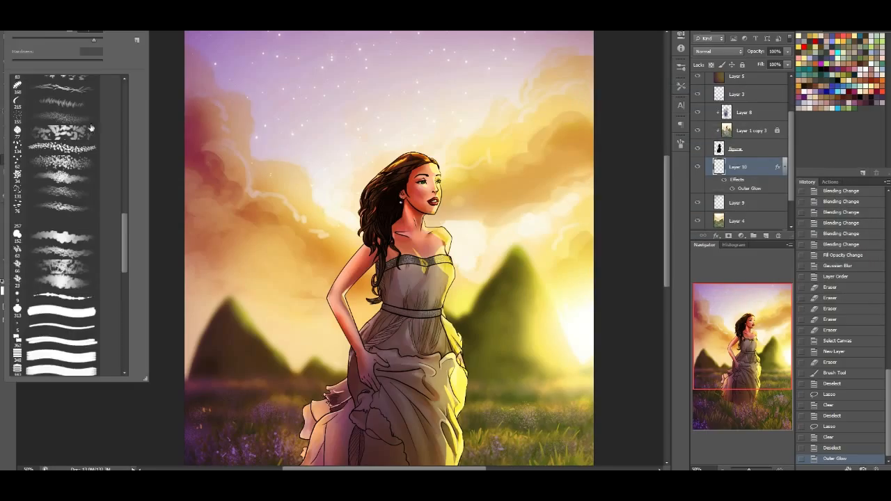
left_click_drag(126, 228, 150, 83)
left_click(81, 141)
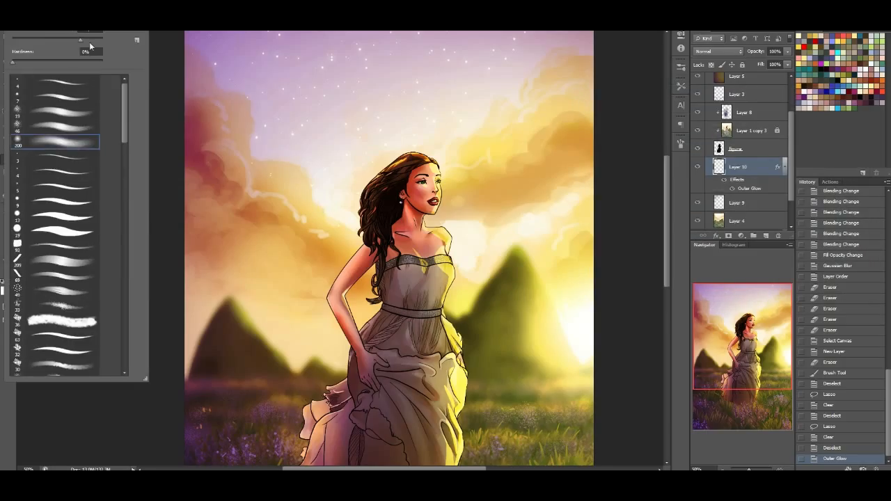
left_click(229, 76)
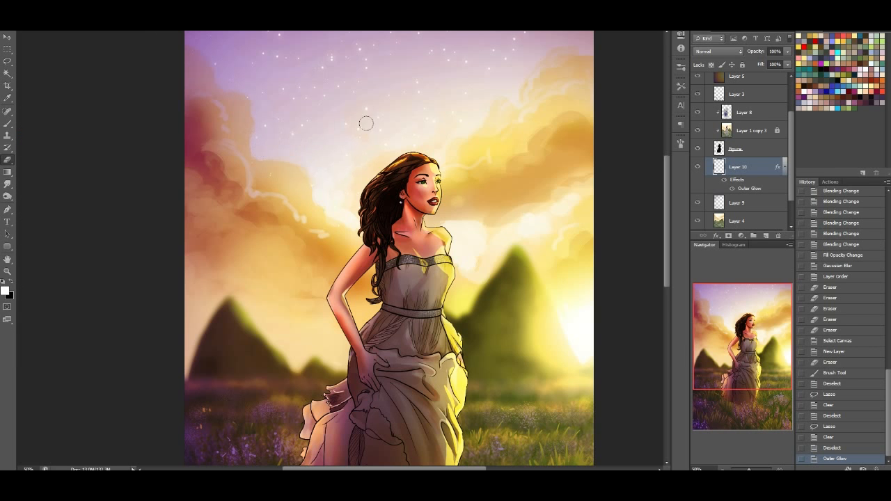
left_click_drag(284, 82, 431, 91)
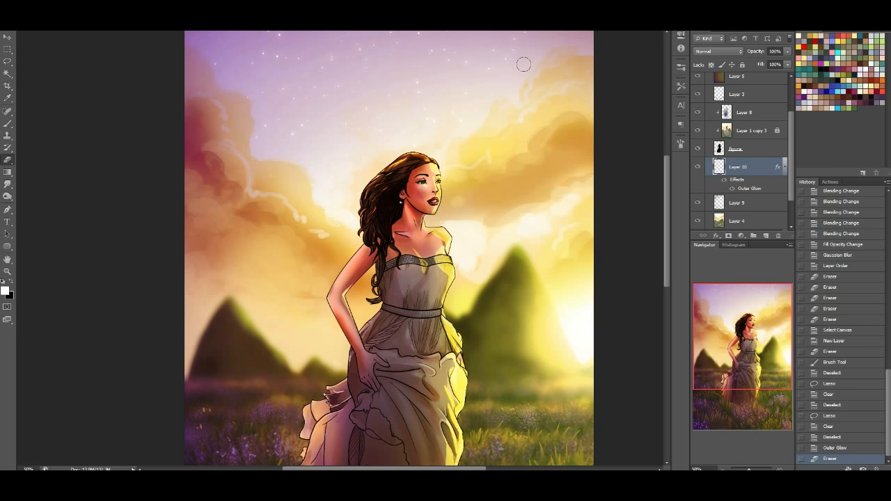
left_click(441, 141)
Lasso the sky and hills down to the upper edge of the field on the background painting, Layer 4
mouse_move(750, 336)
left_mouse_down()
mouse_move(750, 346)
mouse_move(742, 332)
left_mouse_up()
left_click(752, 220)
left_click(6, 62)
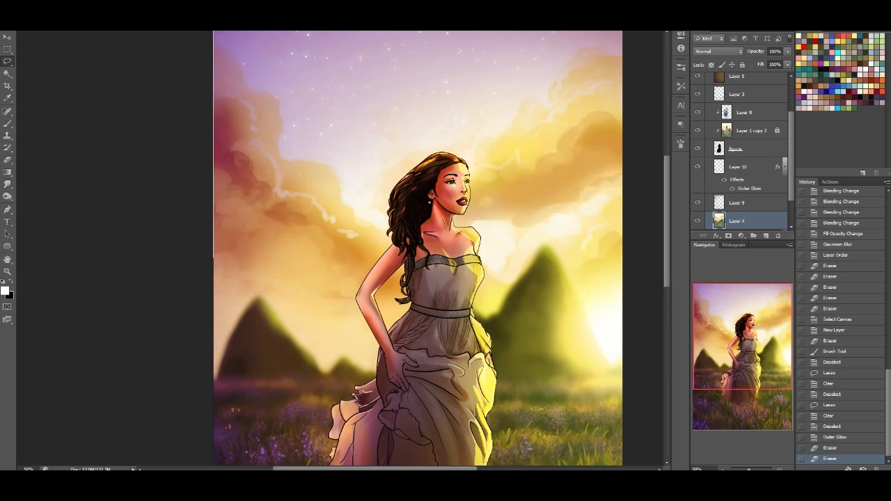
mouse_move(500, 407)
left_mouse_down()
mouse_move(196, 396)
mouse_move(59, 256)
left_mouse_up()
Apply the Paint Daubs filter to the selected sky and hills with sharpness 0, the Light Rough brush type and an adjusted brush size
left_click(148, 3)
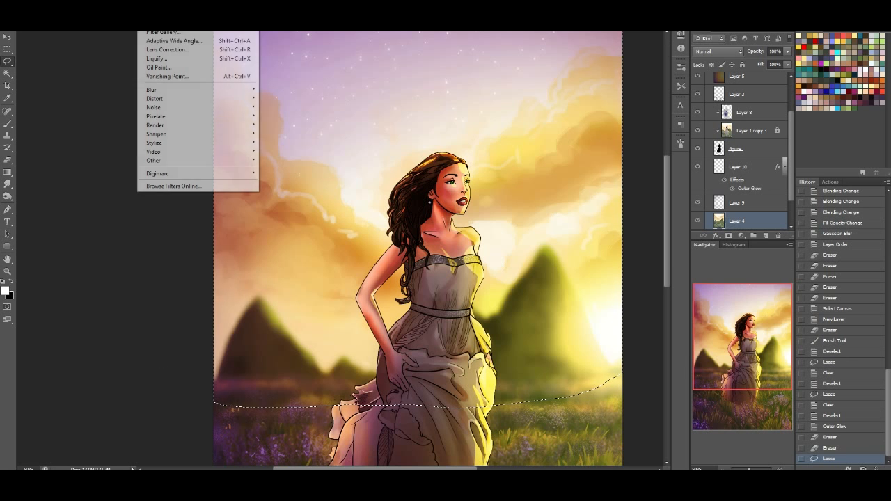
left_click(162, 32)
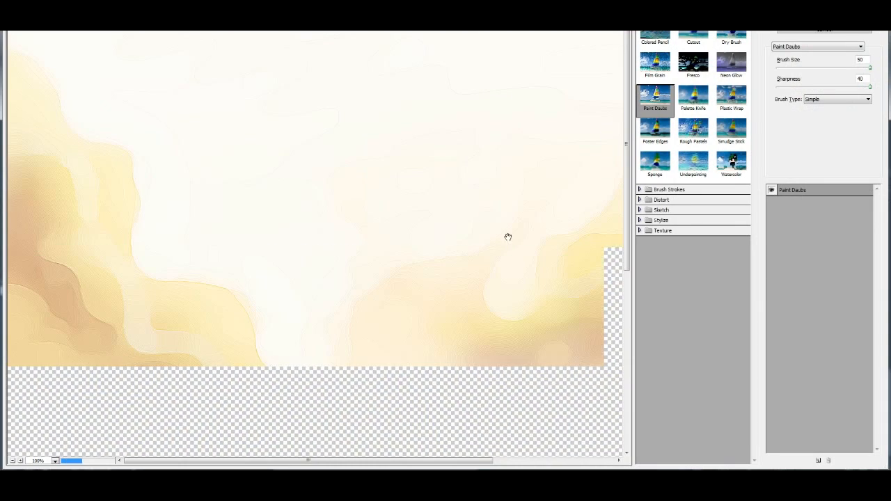
left_click_drag(430, 318, 629, 162)
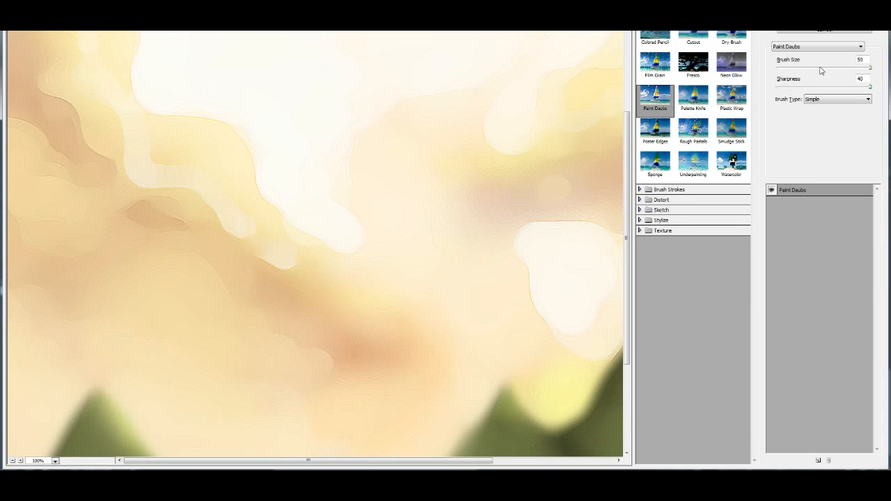
left_click_drag(869, 87, 850, 91)
left_click(832, 99)
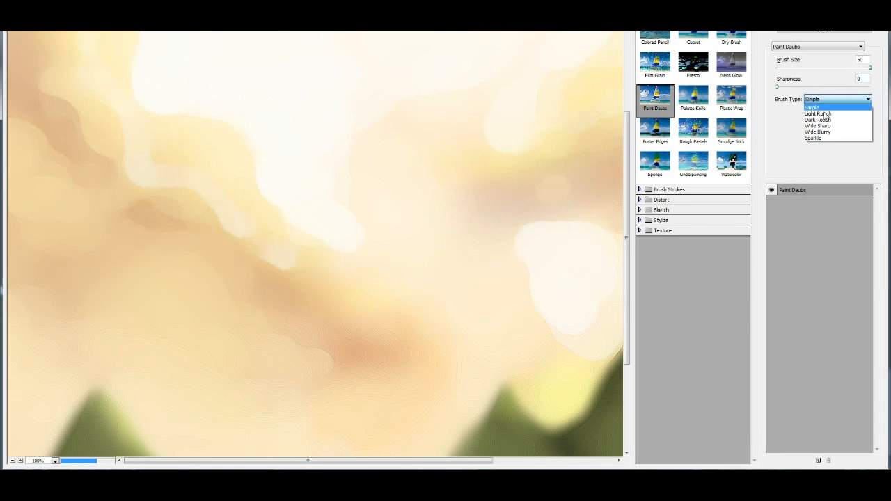
left_click(827, 114)
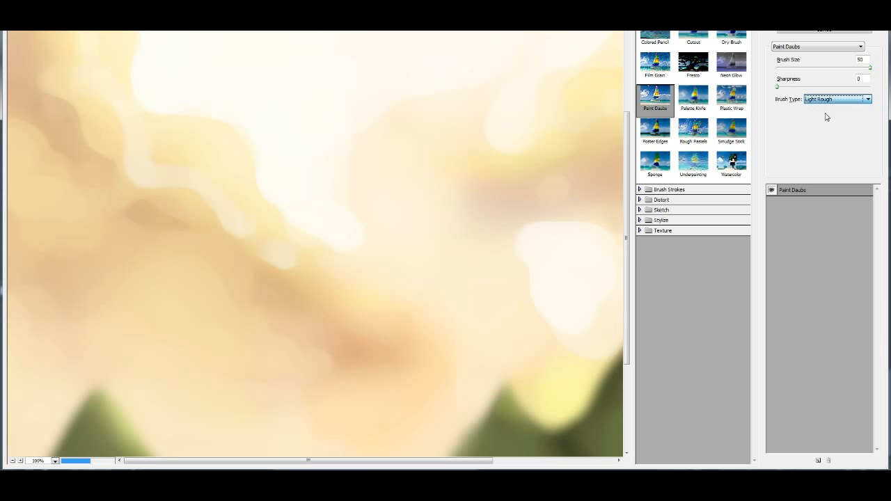
left_click_drag(785, 66, 842, 69)
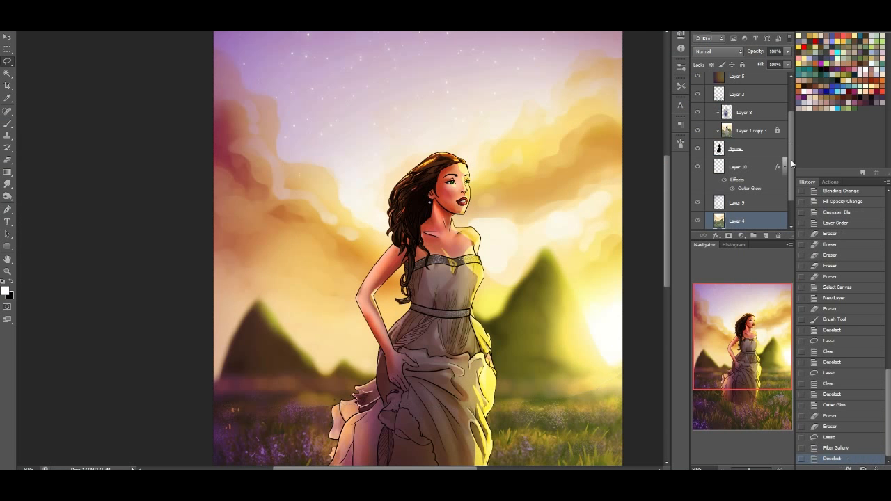
Revert the background painting to the history state of the lasso selection made before the Paint Daubs filter
left_click_drag(753, 353, 752, 373)
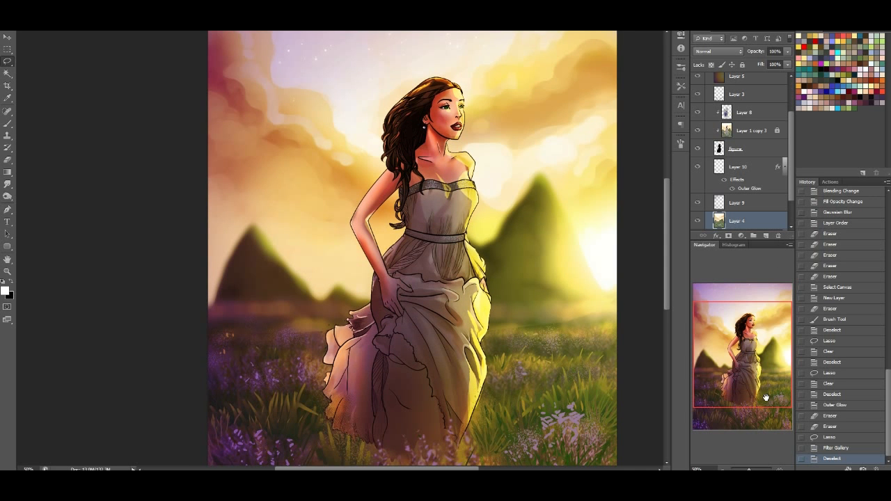
left_click(840, 450)
left_click(848, 439)
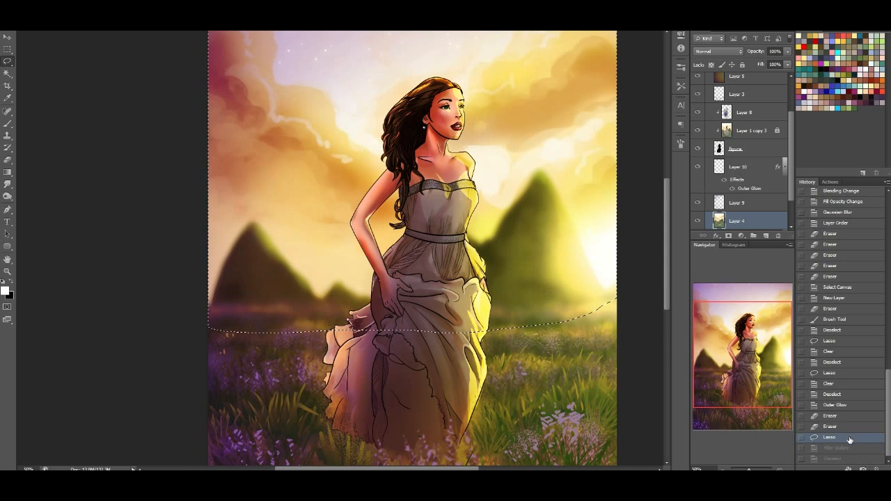
Subtract the hills and the area below them from the lasso selection, following the hilltops closely and leaving only the sky
left_click_drag(724, 340, 723, 332)
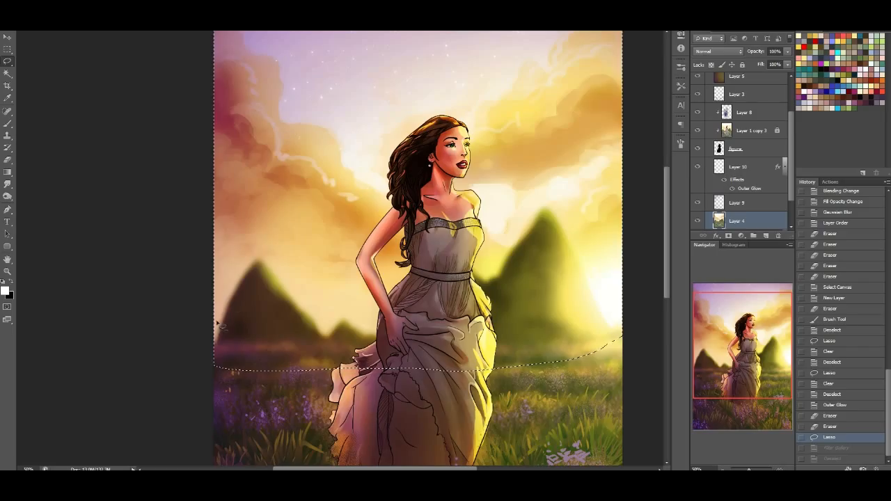
mouse_move(225, 276)
left_mouse_down()
mouse_move(245, 253)
mouse_move(282, 273)
left_mouse_up()
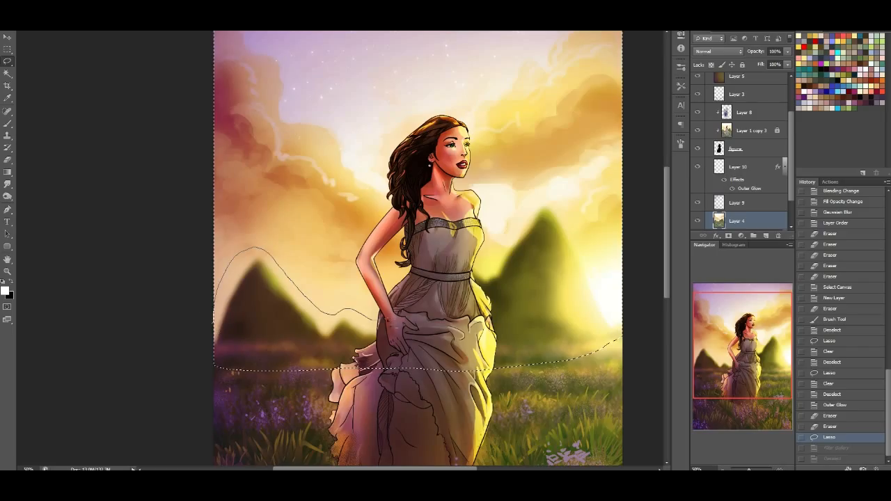
mouse_move(486, 272)
left_mouse_down()
mouse_move(536, 202)
mouse_move(564, 209)
mouse_move(596, 245)
left_mouse_up()
left_click_drag(674, 339, 133, 360)
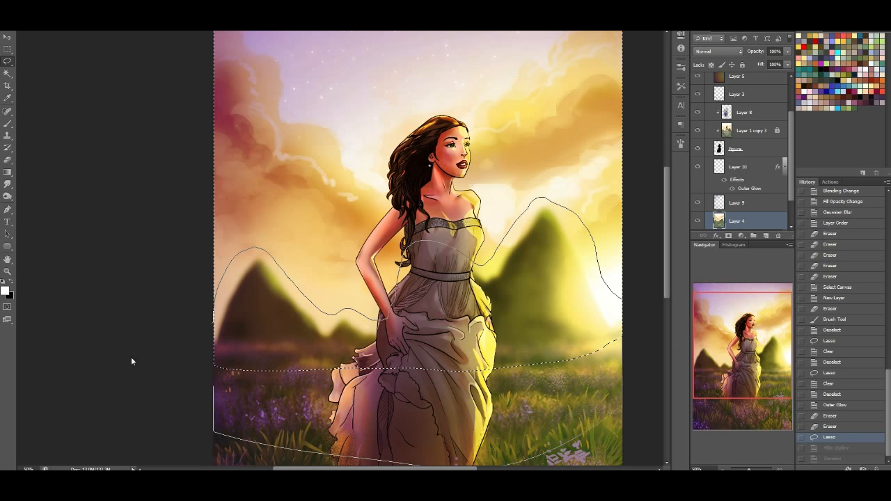
Reapply the last Filter Gallery effect to the selected sky on Layer 4, and deselect
left_click_drag(695, 312, 694, 302)
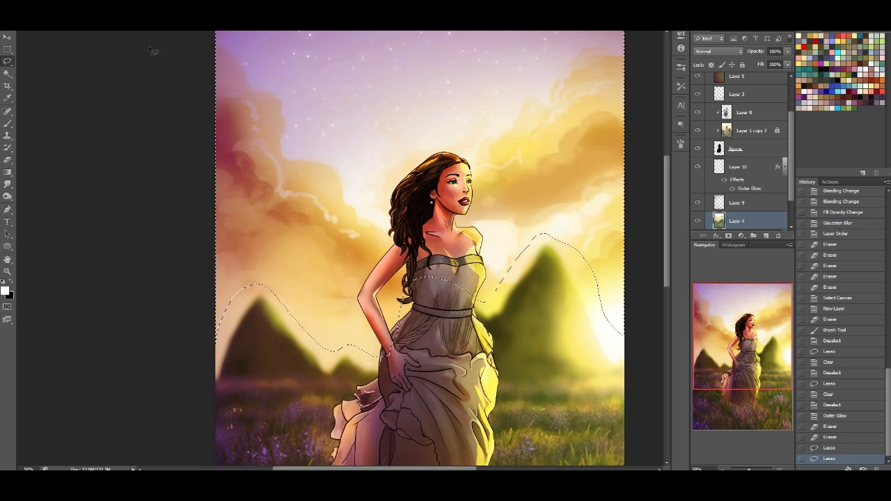
left_click(146, 7)
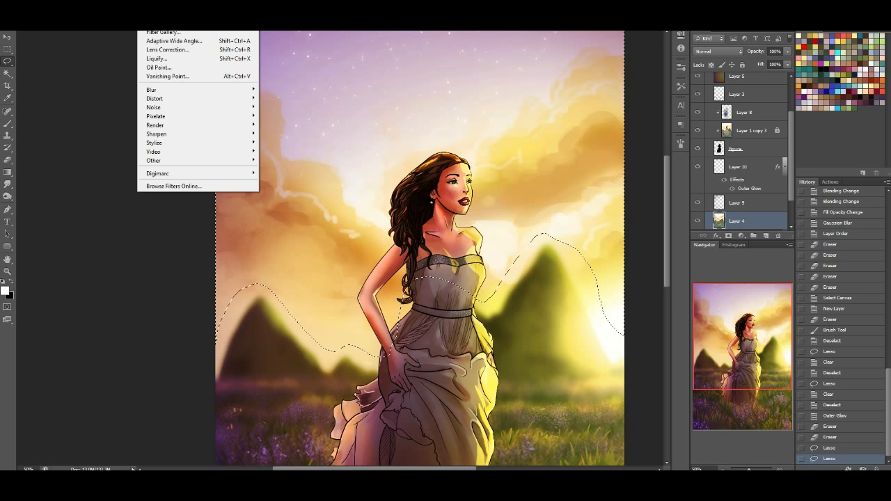
left_click(146, 6)
key("ctrl+f")
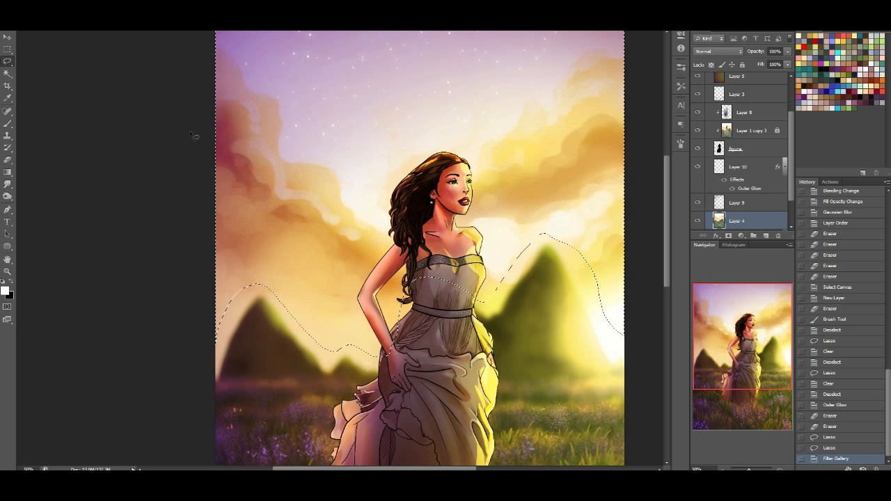
key("ctrl+d")
left_click_drag(752, 371, 762, 388)
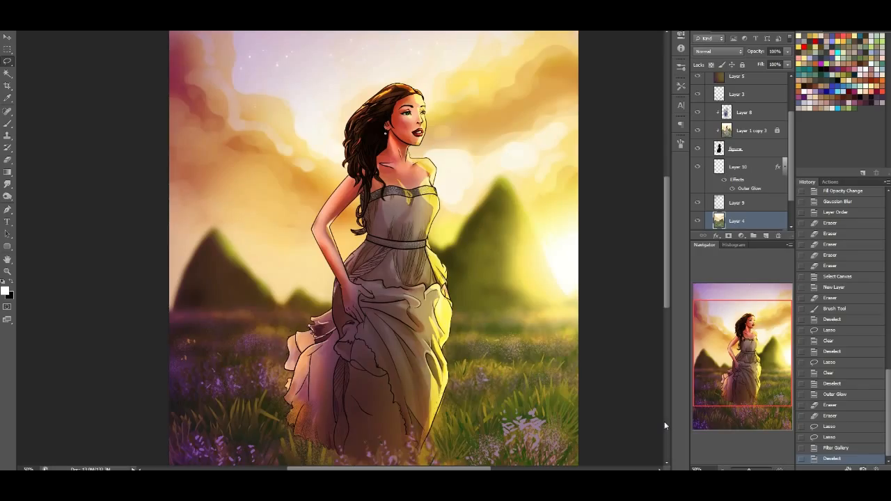
Create a new layer group above Layer 6 inside the Mine group and name it "effects"
left_click(8, 123)
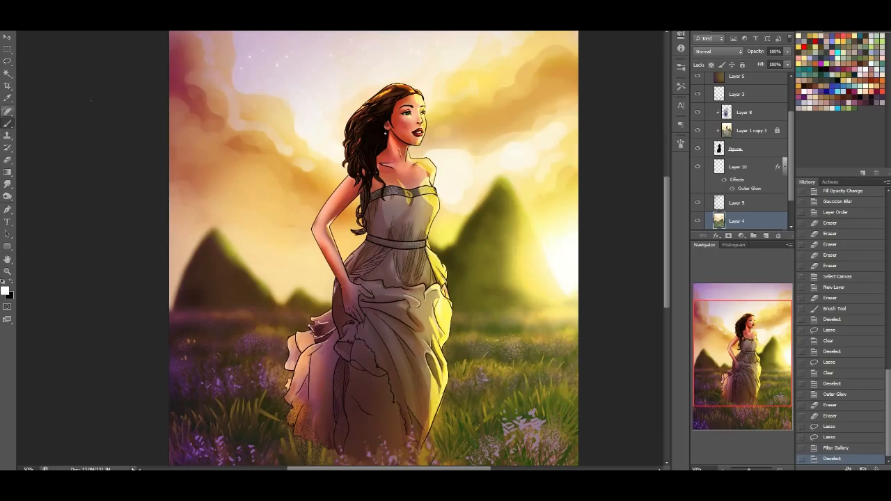
scroll(786, 184, "up", 3)
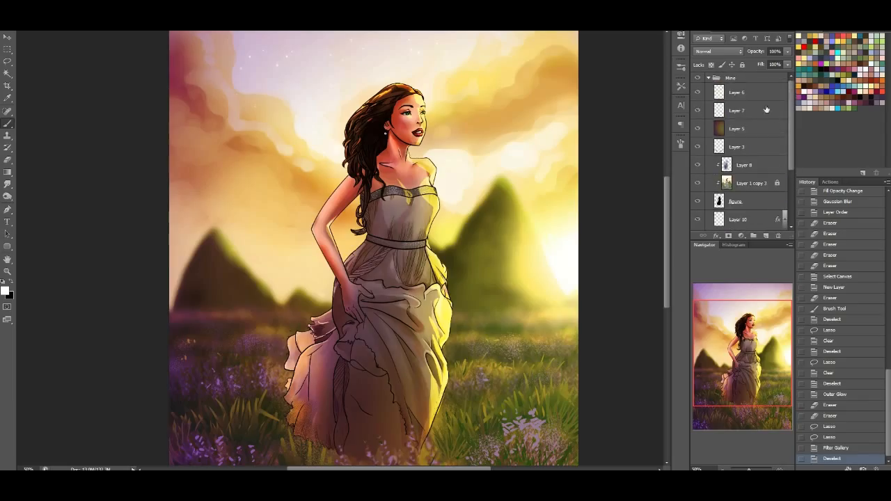
left_click(747, 93)
left_click(754, 236)
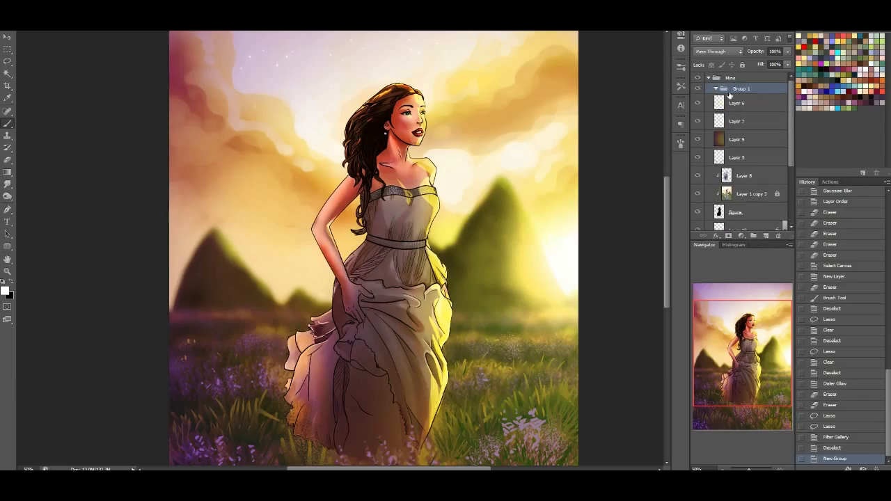
double_click(741, 89)
type("effects")
key("Return")
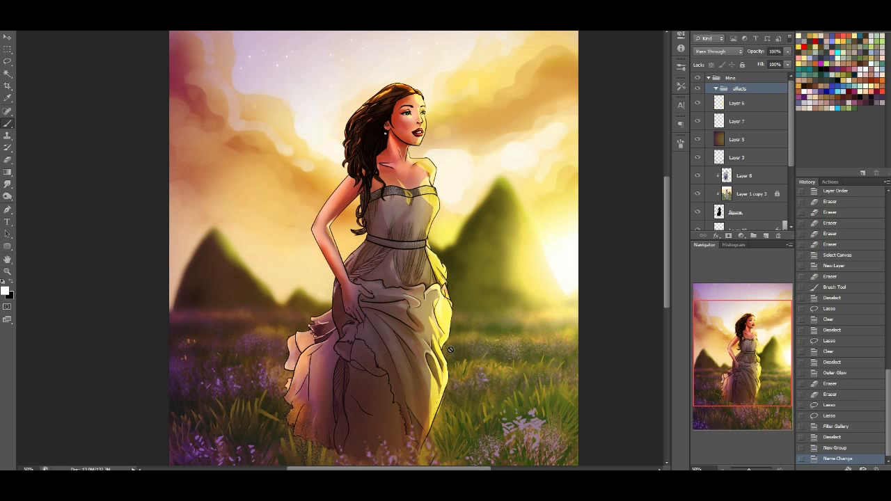
Move all the layers from Layer 6 down to just above Layer 4 into the effects group, and hide the group
left_click(731, 105)
left_click_drag(791, 129, 745, 92)
left_click(747, 168, "shift")
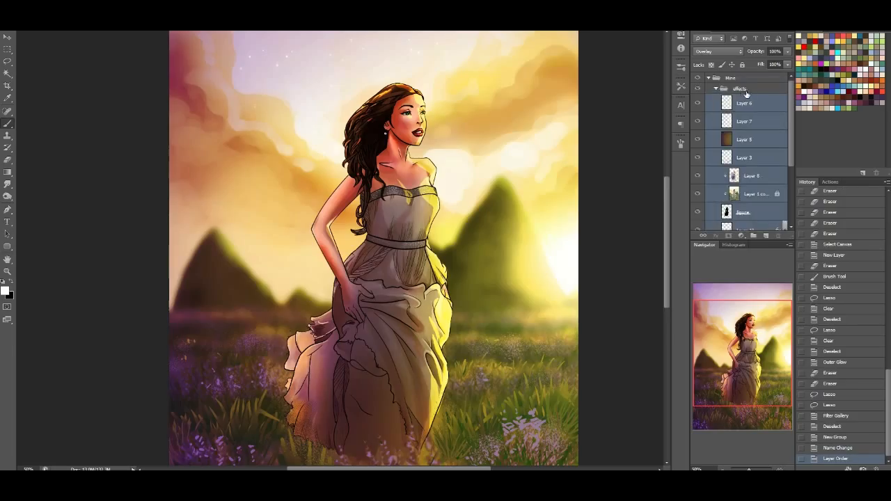
left_click(715, 90)
left_click(697, 90)
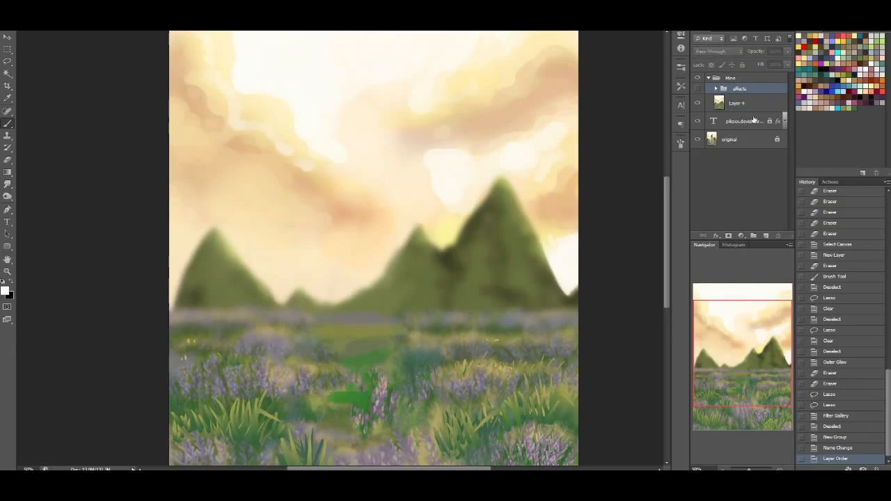
Select Layer 4 and choose the soft, mottled 129 px brush preset for painting foliage
left_click(745, 106)
key("i")
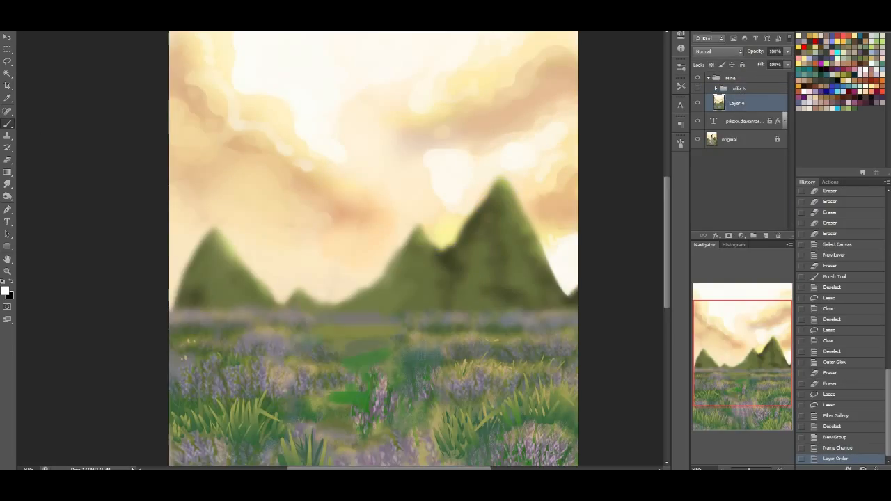
left_click(33, 23)
left_click_drag(126, 129, 130, 151)
left_click(72, 141)
left_click(79, 269)
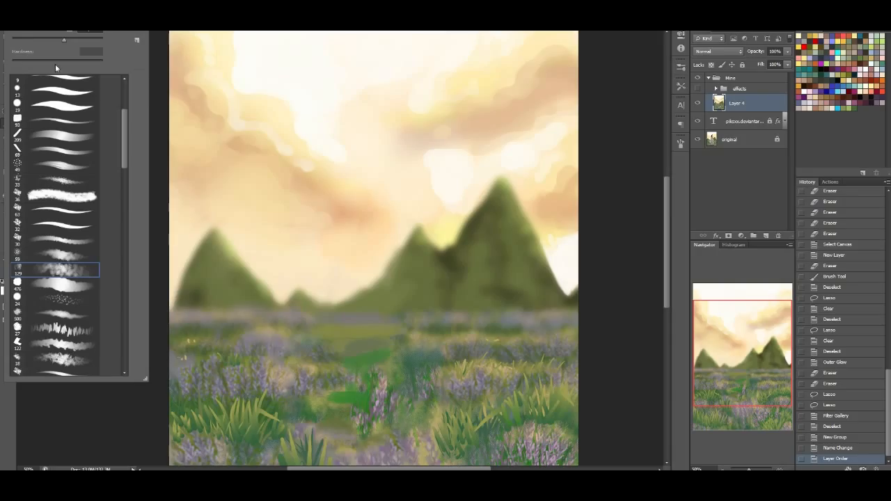
Paint bushy foliage texture over the left hill's outer edge and base on Layer 4 with a sampled olive green
left_click(195, 275, "alt")
left_click_drag(188, 256, 173, 300)
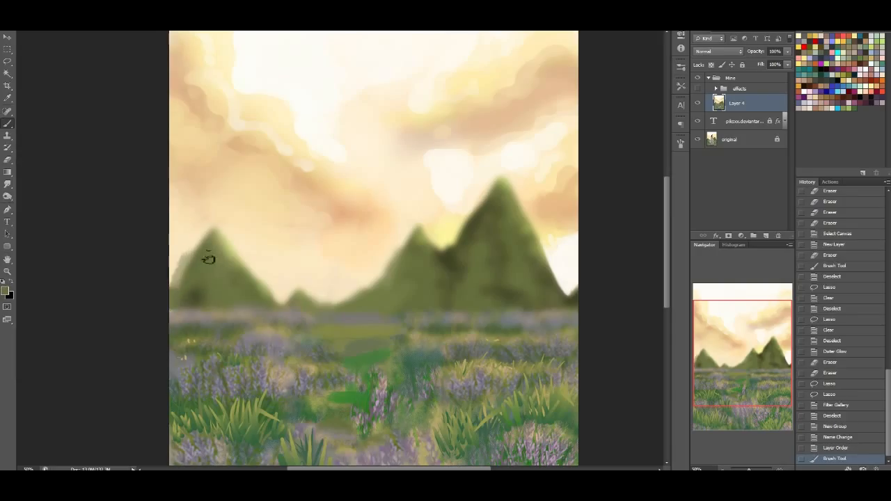
mouse_move(195, 245)
left_mouse_down()
mouse_move(190, 263)
mouse_move(186, 252)
mouse_move(197, 241)
left_mouse_up()
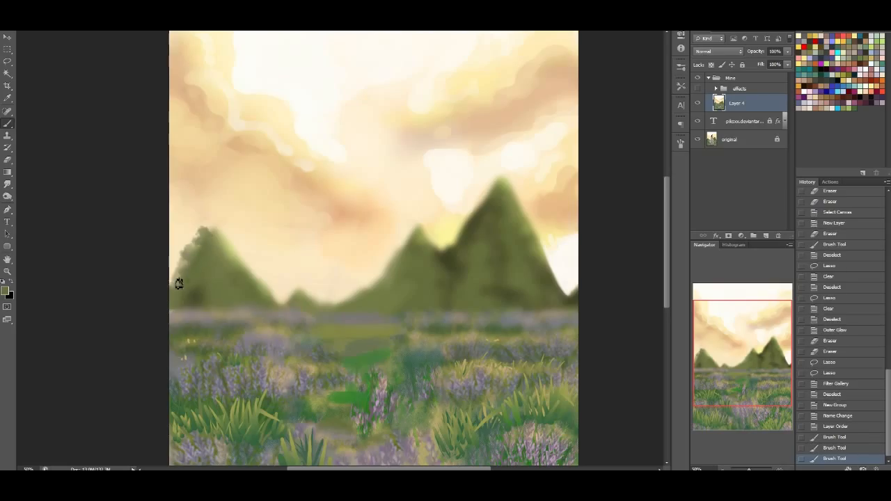
left_click_drag(207, 306, 204, 301)
left_click_drag(209, 304, 205, 297)
left_click_drag(206, 300, 202, 294)
mouse_move(203, 296)
left_mouse_down()
mouse_move(181, 285)
mouse_move(192, 281)
mouse_move(224, 301)
left_mouse_up()
left_click_drag(226, 304, 252, 300)
Paint lighter green foliage down the left hill's sunlit slope, and build up the small hill beside it with leafy strokes
left_click(228, 249, "alt")
mouse_move(221, 242)
left_mouse_down()
mouse_move(257, 273)
mouse_move(216, 252)
mouse_move(224, 270)
mouse_move(266, 288)
left_mouse_up()
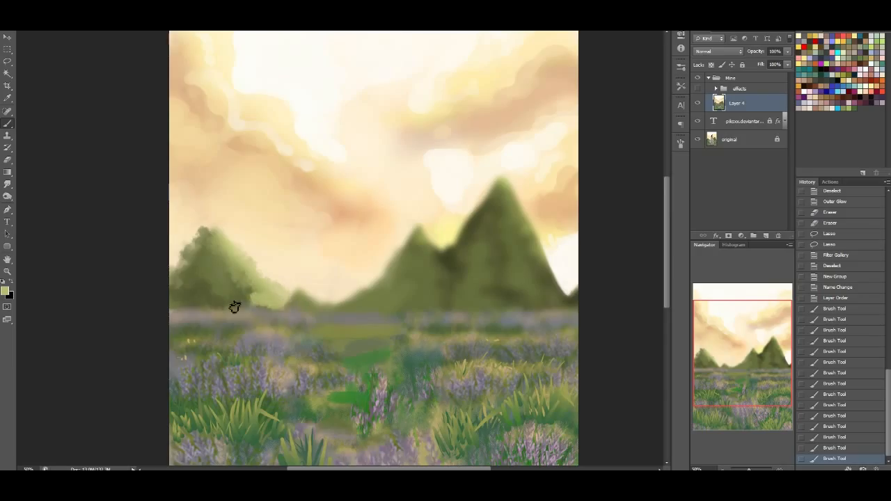
left_click_drag(243, 298, 225, 272)
left_click_drag(261, 294, 265, 295)
mouse_move(265, 295)
left_mouse_down()
mouse_move(316, 294)
mouse_move(250, 302)
mouse_move(282, 308)
mouse_move(183, 306)
left_mouse_up()
left_click(300, 298, "alt")
left_click_drag(182, 276, 195, 242)
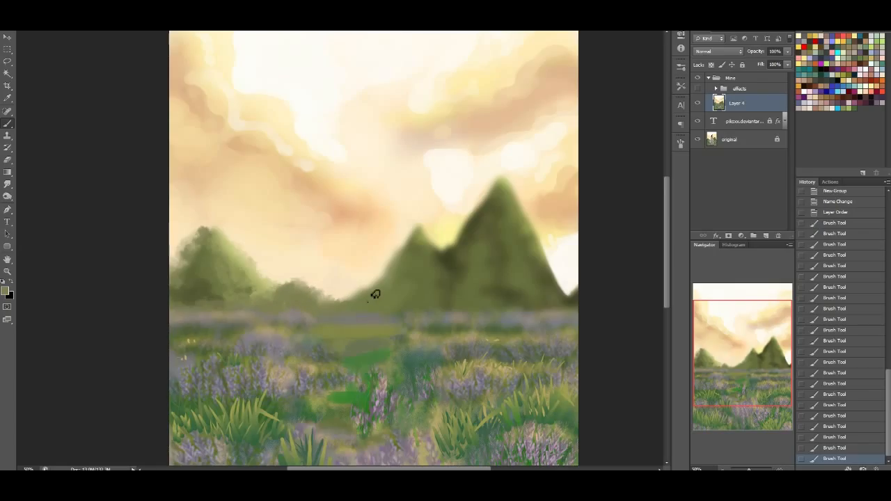
Roughen the outline of the large twin-peaked hill and fill its slopes with mottled dark olive foliage strokes
left_click_drag(399, 250, 409, 239)
mouse_move(417, 230)
left_mouse_down()
mouse_move(444, 266)
mouse_move(444, 279)
mouse_move(448, 253)
mouse_move(428, 272)
mouse_move(448, 272)
mouse_move(482, 230)
mouse_move(456, 243)
mouse_move(484, 219)
mouse_move(446, 253)
mouse_move(434, 250)
mouse_move(447, 251)
mouse_move(503, 202)
mouse_move(520, 206)
mouse_move(548, 264)
mouse_move(560, 267)
mouse_move(566, 294)
left_mouse_up()
key("ctrl+z")
mouse_move(517, 221)
left_mouse_down()
mouse_move(533, 274)
mouse_move(524, 241)
mouse_move(461, 198)
mouse_move(438, 248)
mouse_move(431, 231)
left_mouse_up()
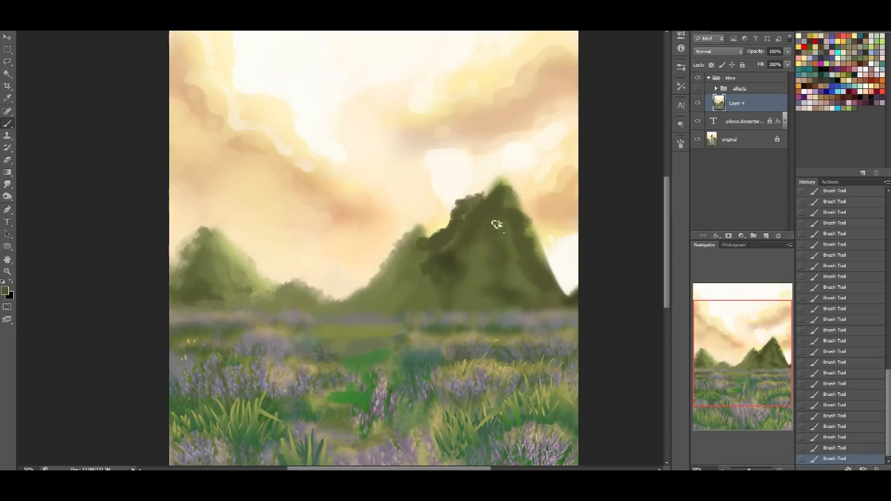
mouse_move(516, 201)
left_mouse_down()
mouse_move(473, 205)
mouse_move(486, 218)
mouse_move(449, 261)
mouse_move(463, 268)
mouse_move(495, 230)
mouse_move(494, 250)
mouse_move(508, 217)
mouse_move(497, 234)
mouse_move(450, 257)
mouse_move(426, 247)
mouse_move(448, 258)
mouse_move(450, 288)
mouse_move(469, 293)
mouse_move(526, 248)
mouse_move(502, 264)
mouse_move(497, 252)
mouse_move(468, 257)
mouse_move(454, 275)
mouse_move(456, 302)
mouse_move(494, 299)
mouse_move(470, 216)
mouse_move(459, 228)
mouse_move(495, 195)
mouse_move(487, 229)
mouse_move(470, 209)
mouse_move(464, 229)
mouse_move(489, 210)
mouse_move(514, 223)
mouse_move(525, 282)
left_mouse_up()
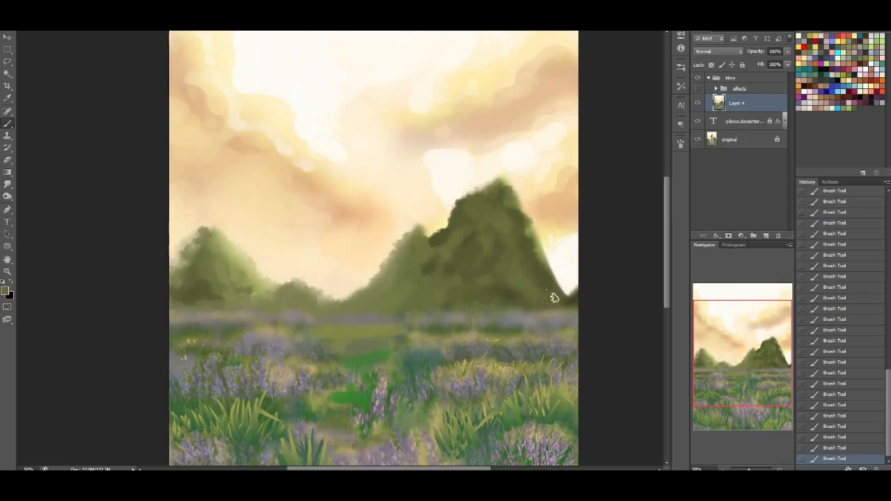
Shade the large hill's lower peak and darken the base of all the hills along the horizon with dark olive green
left_click(424, 255, "alt")
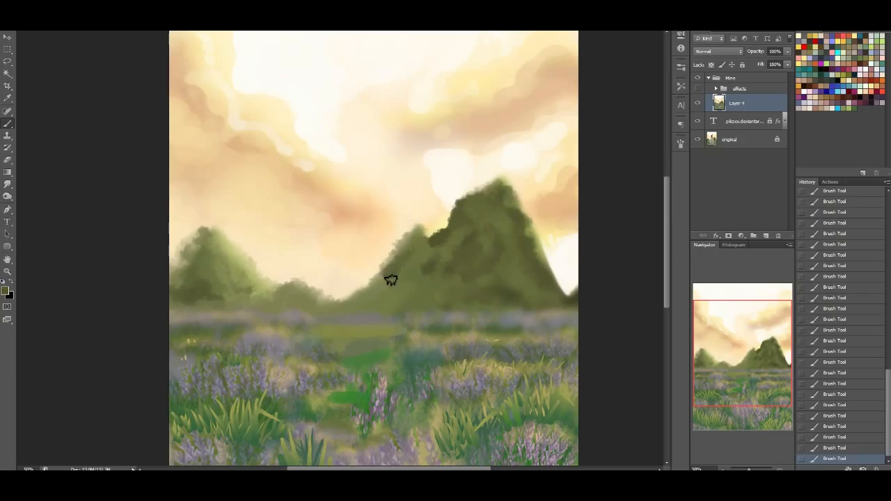
mouse_move(388, 275)
left_mouse_down()
mouse_move(370, 304)
mouse_move(408, 290)
mouse_move(394, 302)
mouse_move(334, 311)
mouse_move(402, 315)
left_mouse_up()
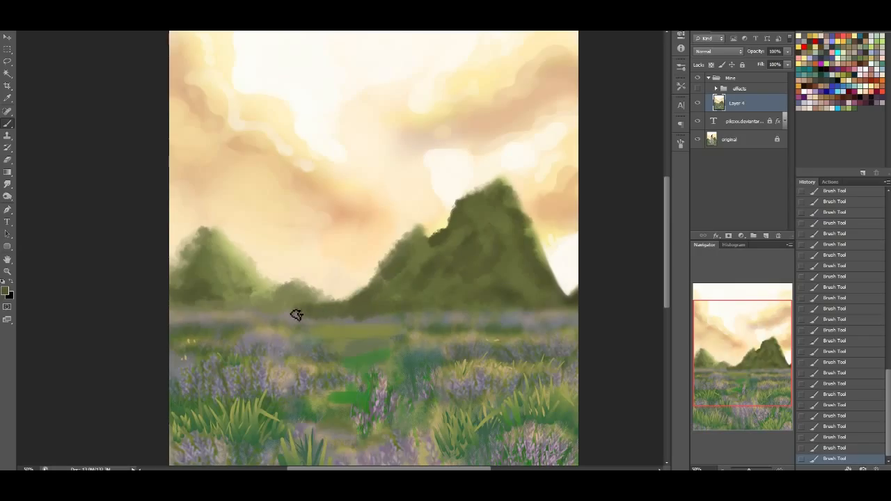
mouse_move(275, 312)
left_mouse_down()
mouse_move(253, 308)
mouse_move(271, 300)
mouse_move(224, 310)
mouse_move(249, 285)
mouse_move(230, 310)
mouse_move(186, 316)
left_mouse_up()
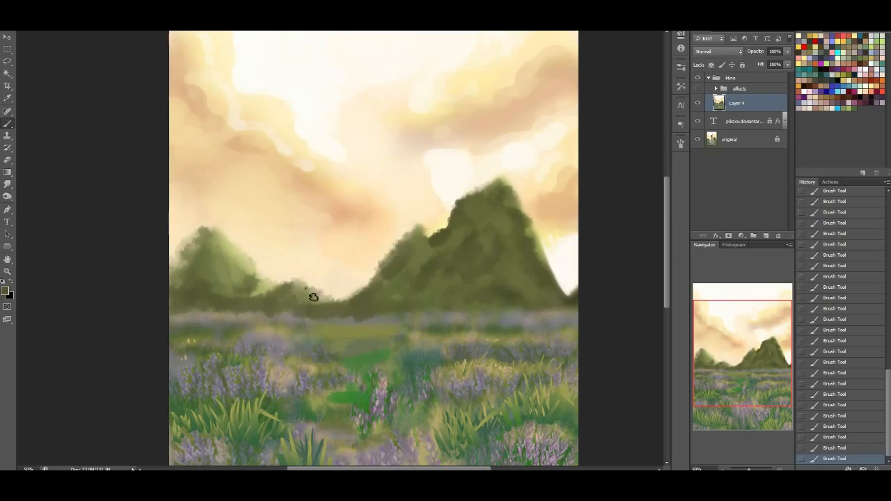
Brush light green highlights onto the small middle hill and left hill, and blend them into the dark base
mouse_move(314, 298)
left_mouse_down()
mouse_move(302, 301)
mouse_move(328, 297)
mouse_move(290, 298)
left_mouse_up()
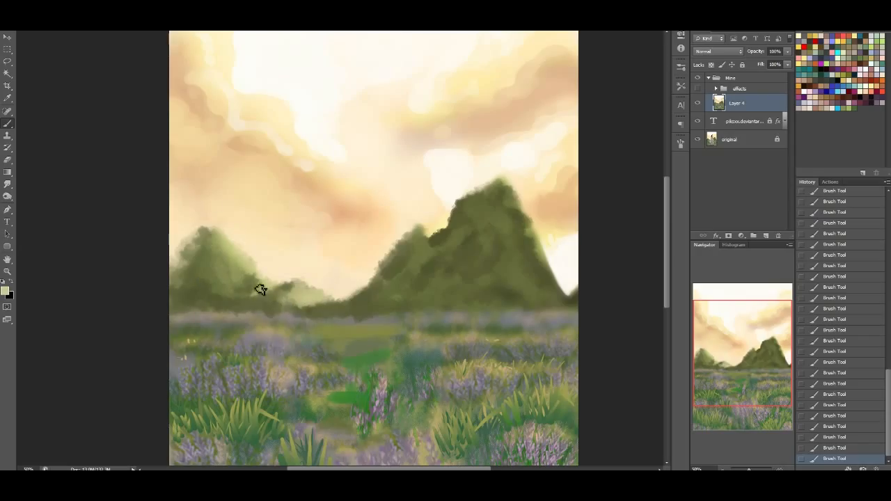
left_click(240, 259, "alt")
mouse_move(242, 282)
left_mouse_down()
mouse_move(288, 288)
mouse_move(295, 302)
mouse_move(318, 296)
mouse_move(259, 317)
left_mouse_up()
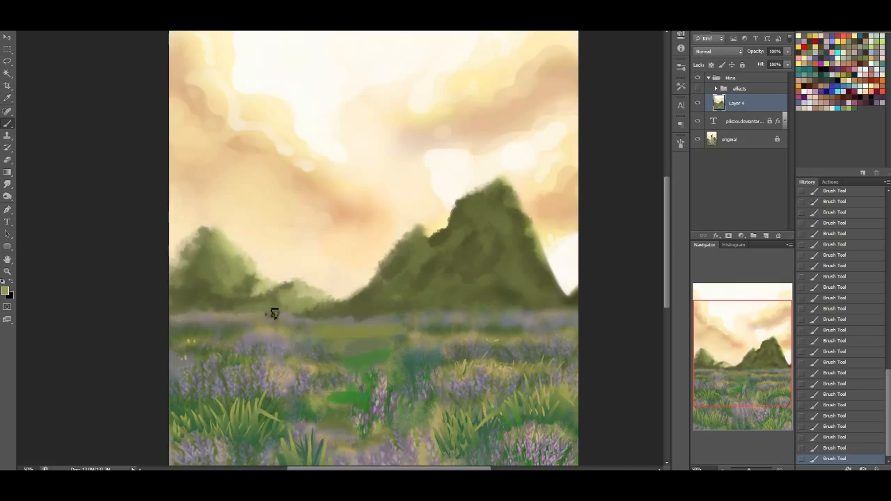
left_click_drag(370, 313, 393, 306)
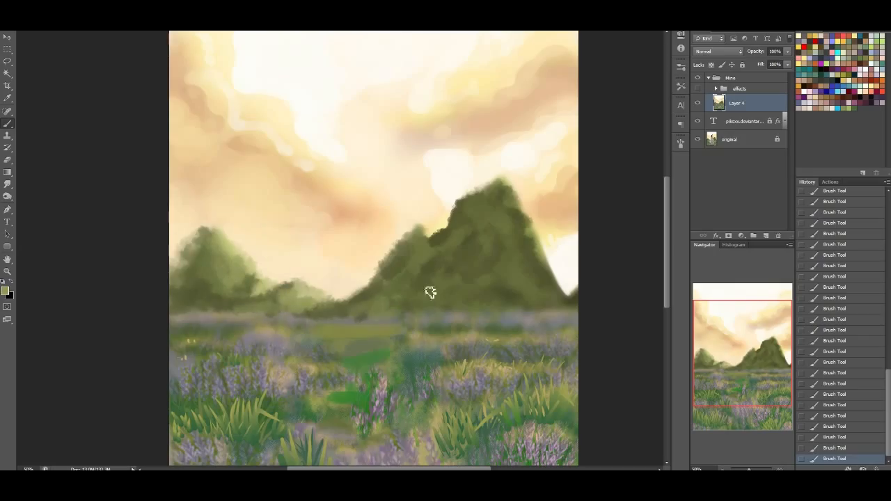
Deepen the crease below the large hill's lower peak and build up the left hill with light and dark green foliage strokes
left_click(440, 238, "alt")
mouse_move(428, 276)
left_mouse_down()
mouse_move(445, 244)
mouse_move(419, 270)
mouse_move(420, 256)
mouse_move(363, 291)
left_mouse_up()
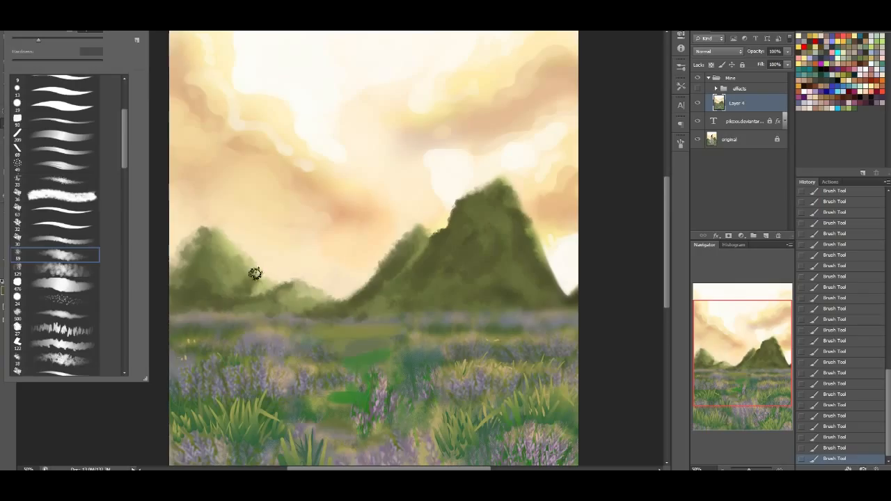
left_click(214, 234)
mouse_move(215, 235)
left_mouse_down()
mouse_move(221, 255)
mouse_move(206, 241)
mouse_move(207, 227)
mouse_move(237, 261)
mouse_move(234, 287)
mouse_move(258, 288)
mouse_move(230, 295)
mouse_move(256, 296)
left_mouse_up()
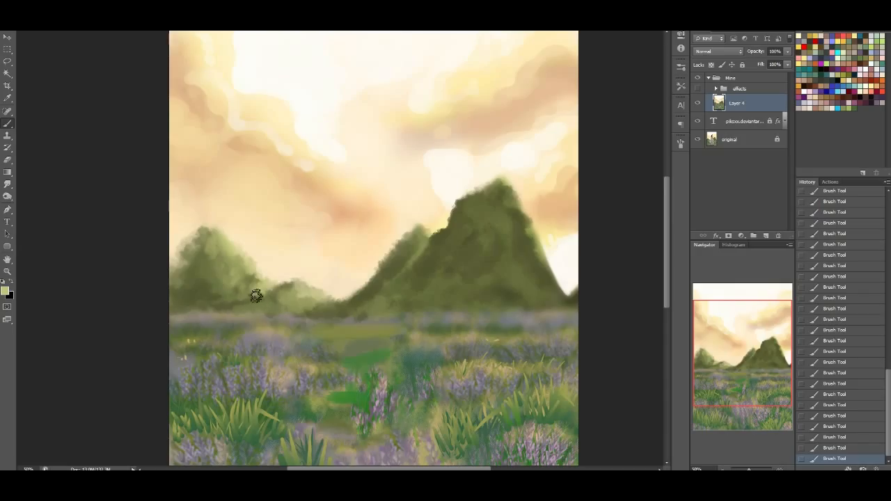
left_click(198, 286, "alt")
mouse_move(184, 252)
left_mouse_down()
mouse_move(185, 261)
mouse_move(174, 258)
mouse_move(181, 242)
mouse_move(181, 298)
left_mouse_up()
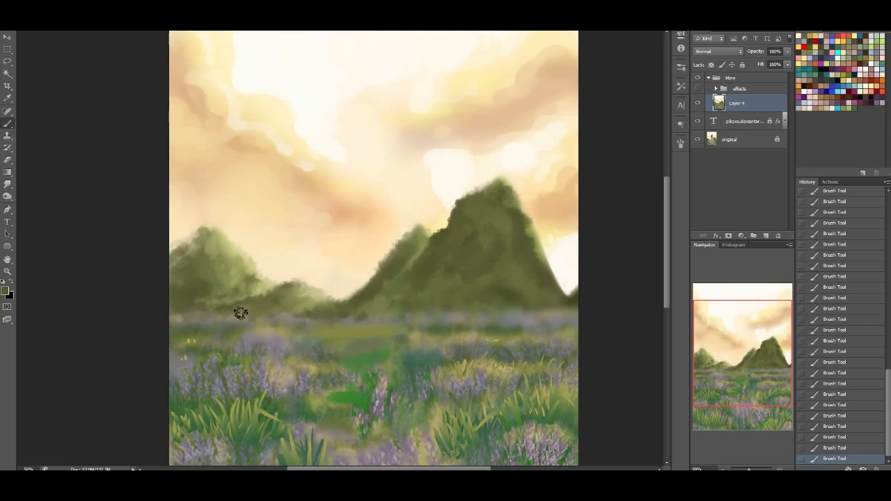
left_click_drag(279, 321, 321, 308)
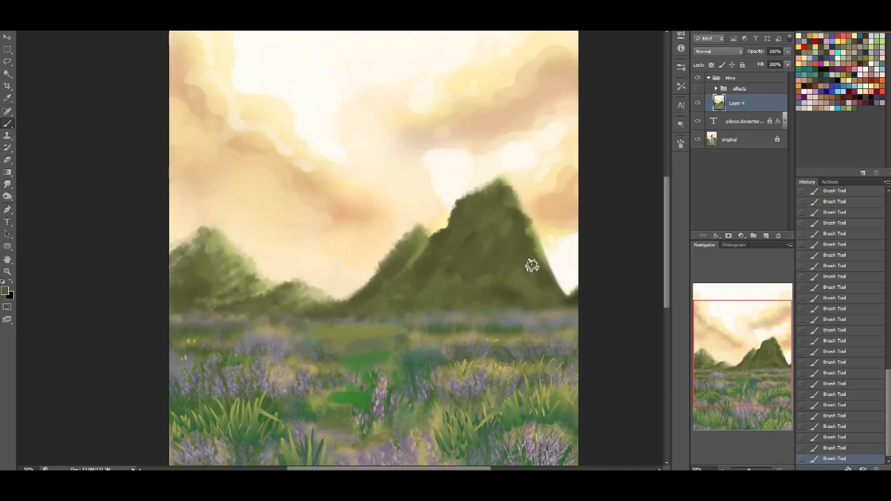
Dab light green highlights along the large hill's sunlit edge and muted grey-brown patches across its face and foot
left_click(534, 234, "alt")
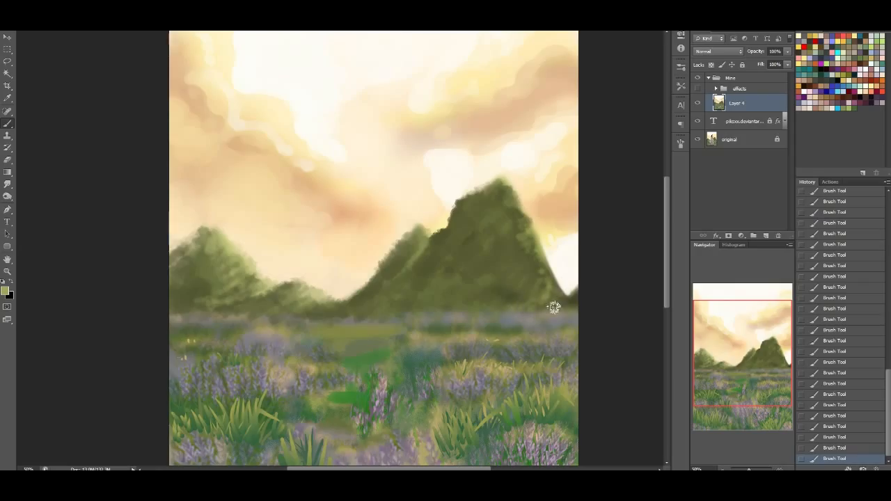
left_click(503, 179, "alt")
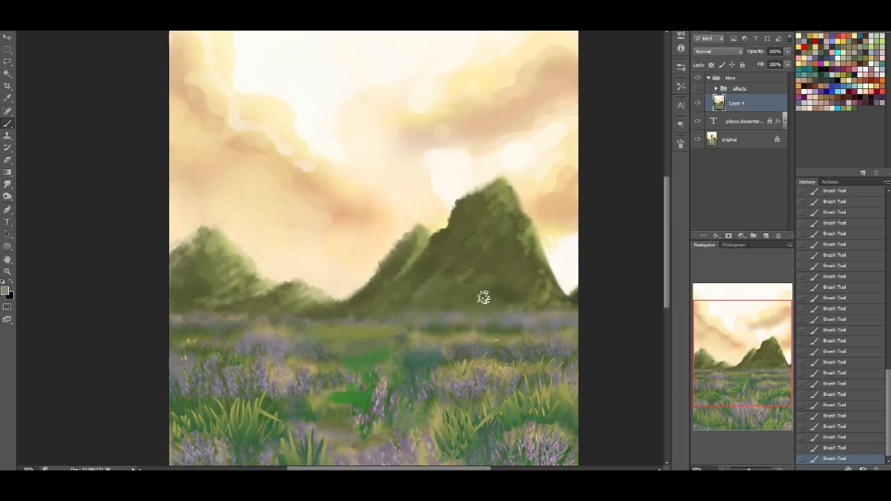
left_click_drag(457, 302, 489, 263)
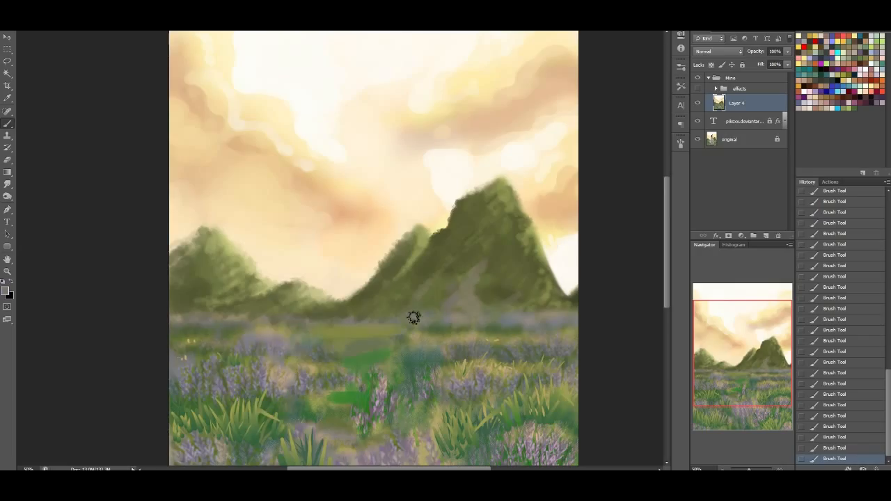
left_click(471, 250)
left_click(508, 256)
left_click(487, 214)
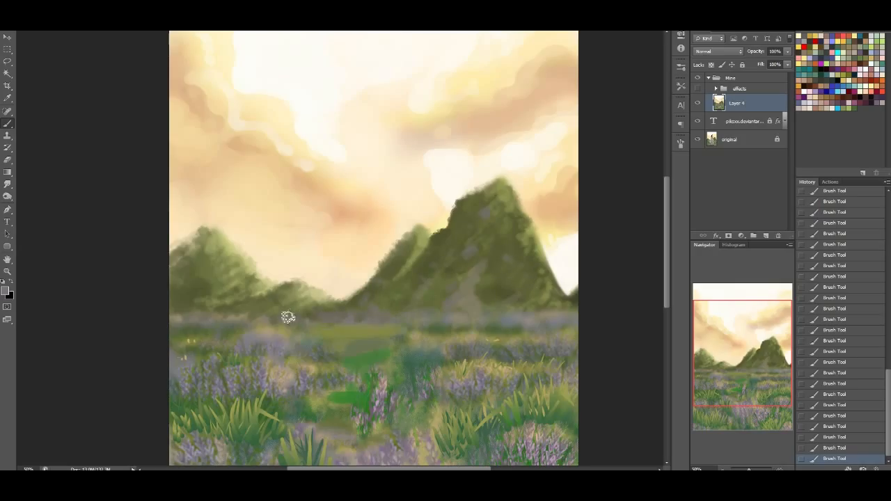
Brush muted grey haze along the foot of the left hills and dab matching patches onto the hillsides
left_click(252, 313)
left_click(226, 310)
left_click(195, 286)
left_click(400, 262, "alt")
left_click_drag(353, 244, 349, 237)
key("ctrl+z")
left_click_drag(362, 282, 344, 235)
key("ctrl+alt+z")
key("ctrl+alt+z")
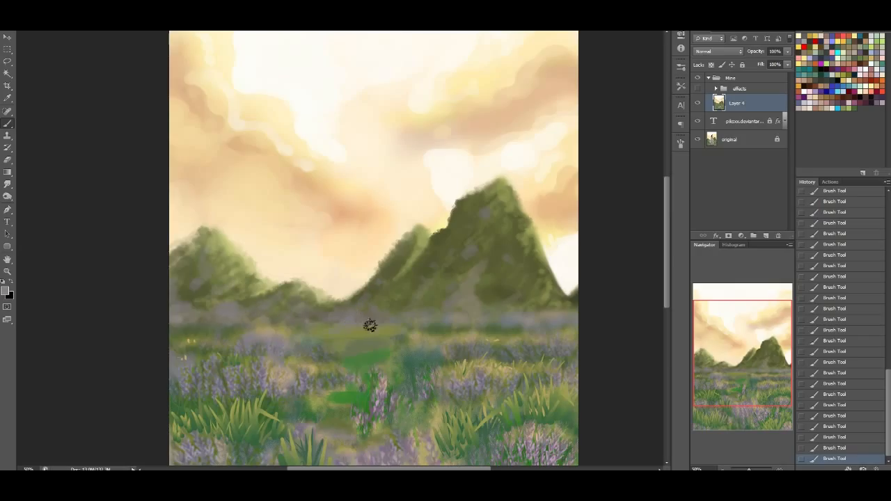
Blend sampled olive and beige tones into the haze along the horizon between the hills and the field
left_click(423, 318, "alt")
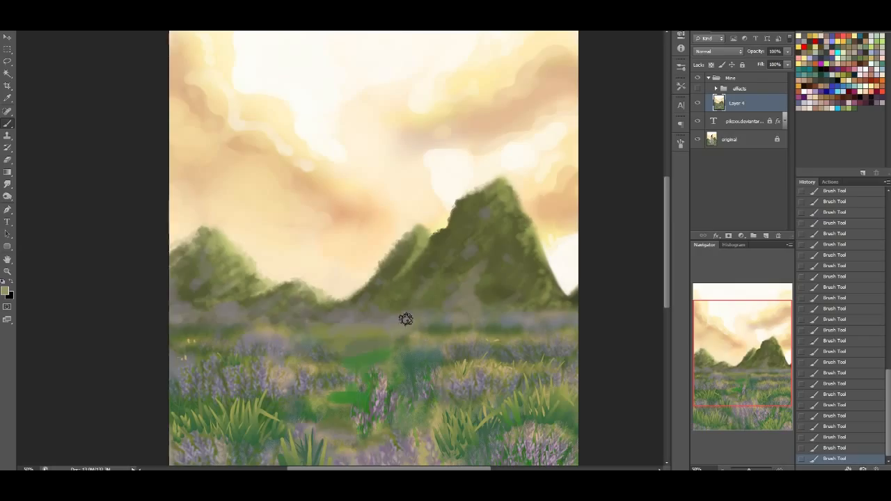
left_click(457, 298, "alt")
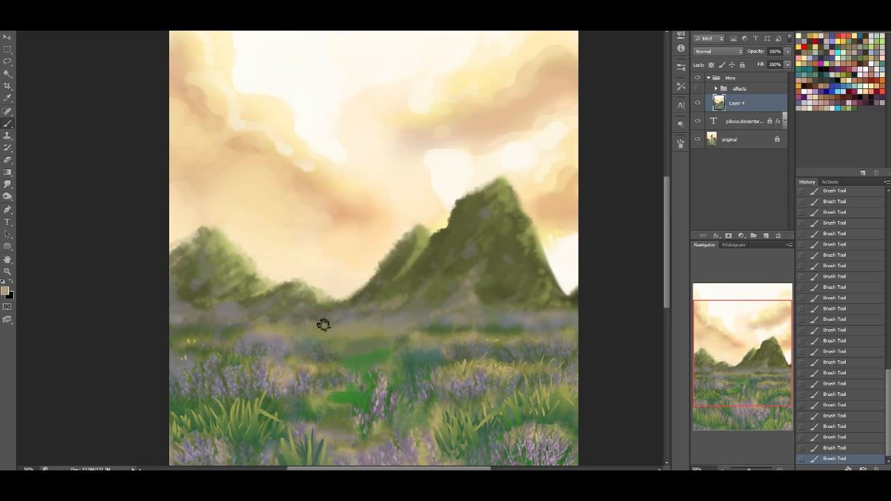
mouse_move(779, 343)
left_mouse_down()
mouse_move(781, 356)
mouse_move(784, 346)
left_mouse_up()
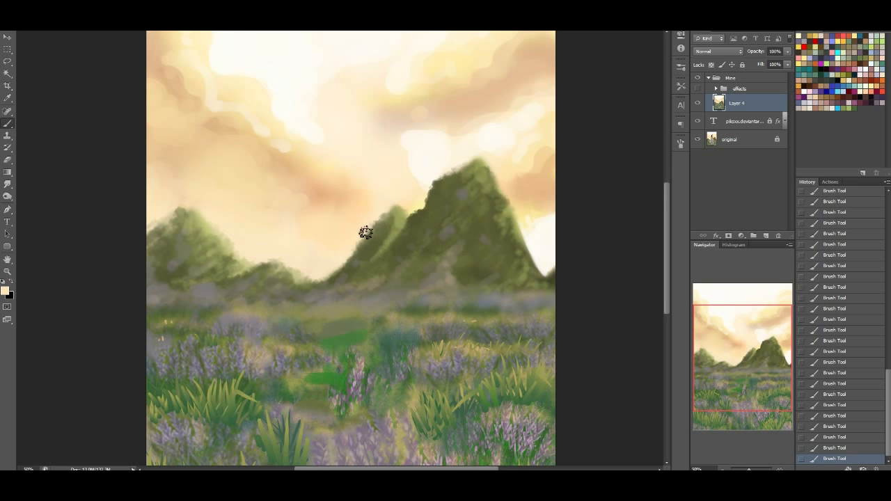
mouse_move(775, 370)
left_mouse_down()
mouse_move(774, 348)
mouse_move(763, 373)
left_mouse_up()
Extend the left hill's shoulder to the canvas edge with dark olive foliage strokes
left_click(454, 342, "alt")
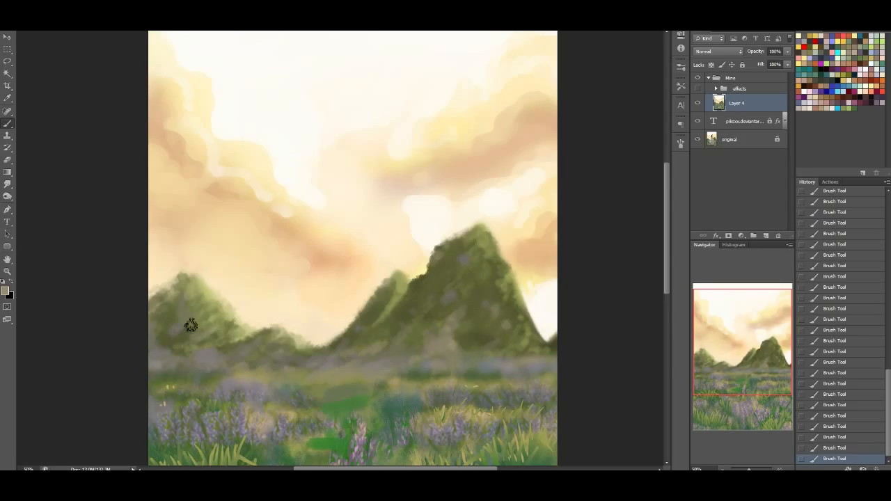
left_click(166, 323, "alt")
mouse_move(165, 297)
left_mouse_down()
mouse_move(179, 281)
mouse_move(163, 291)
mouse_move(178, 279)
mouse_move(171, 276)
left_mouse_up()
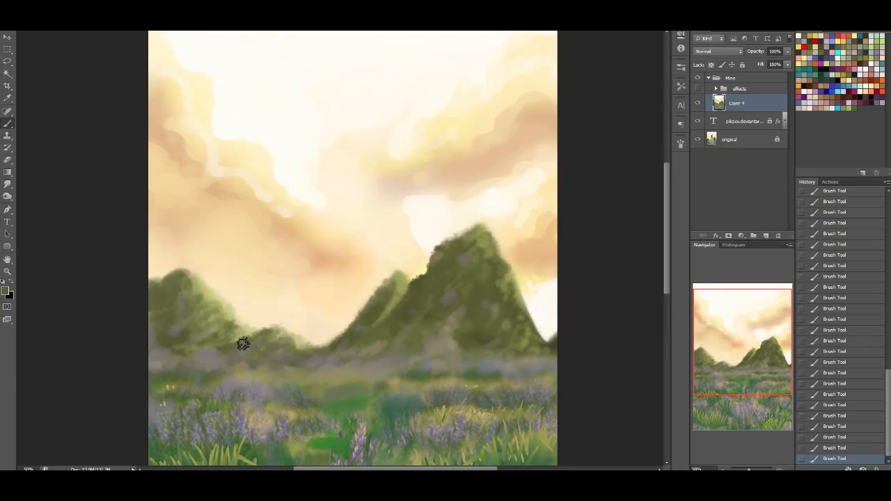
Switch to the 66 px striped brush and try dark olive texture marks in the large hill's notch and down its outer slope
right_click(49, 74)
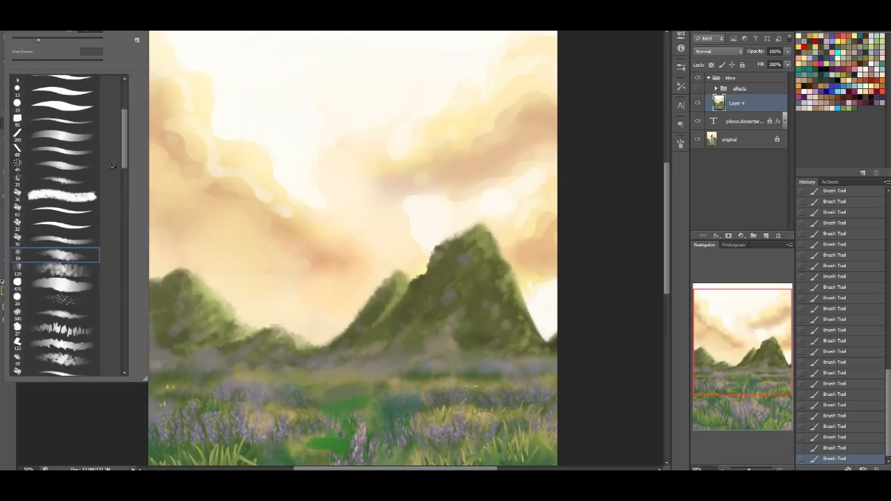
left_click_drag(128, 164, 125, 204)
left_click(78, 287)
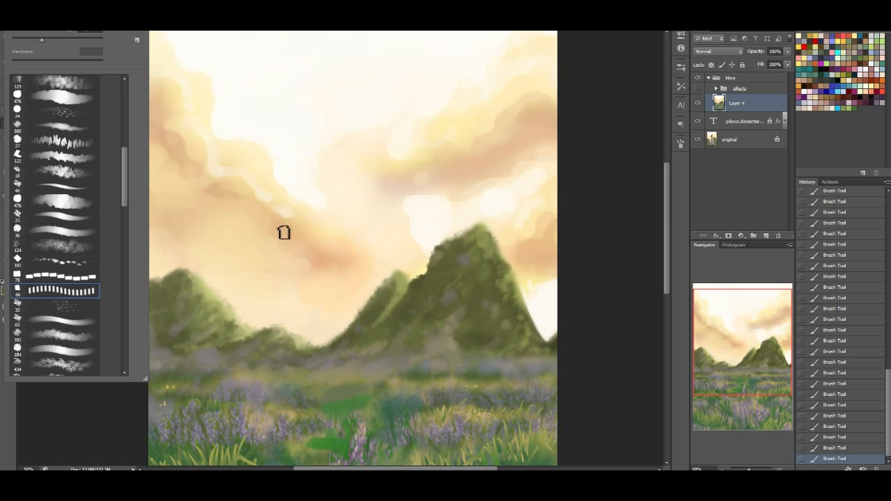
left_click(222, 192, "alt")
mouse_move(254, 330)
left_mouse_down()
mouse_move(290, 332)
mouse_move(335, 351)
left_mouse_up()
left_click(493, 160, "alt")
left_click(427, 281, "alt")
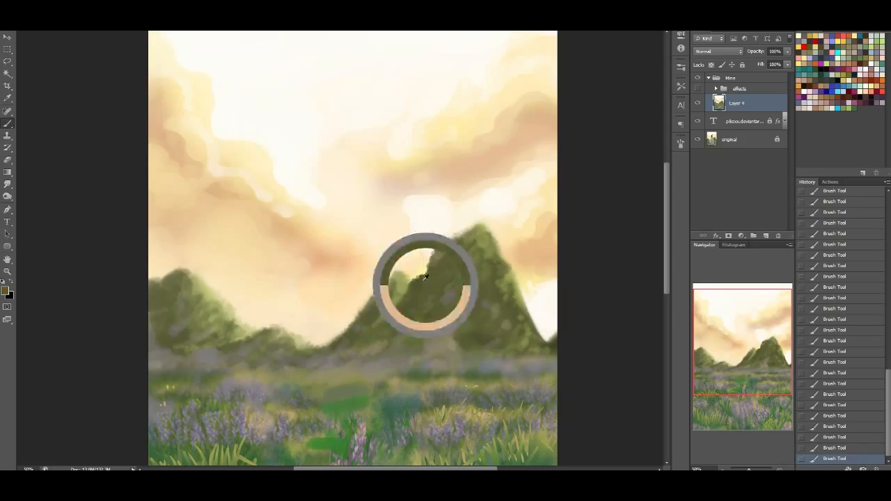
left_click_drag(424, 270, 415, 277)
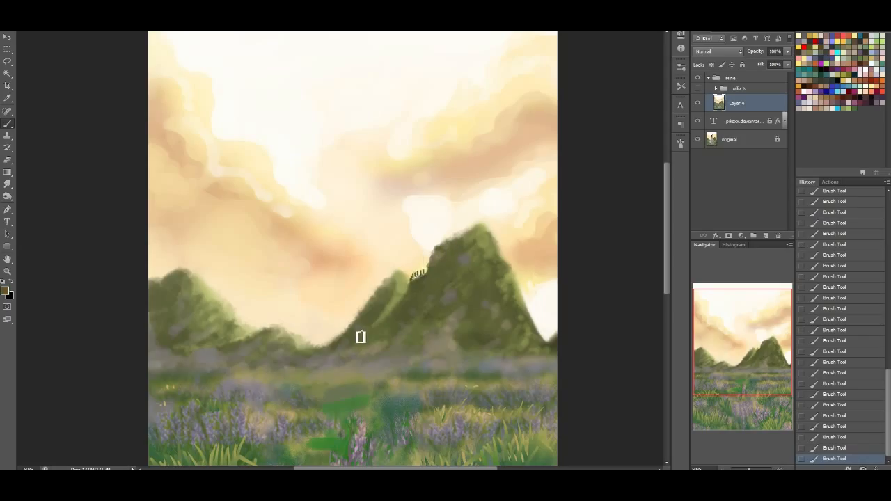
key("ctrl+z")
left_click_drag(356, 320, 309, 348)
left_click_drag(355, 318, 312, 348)
Break up the bright green patches in the middle of the lavender field with striped green texture strokes
left_click_drag(754, 390, 753, 417)
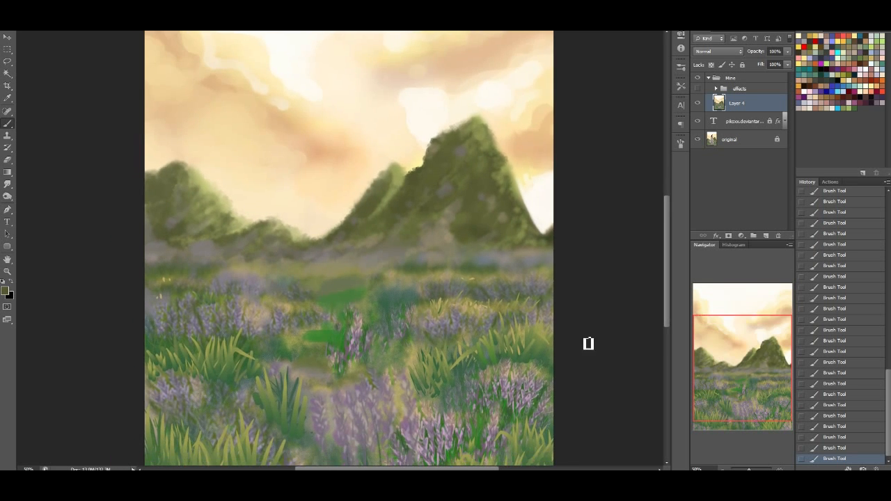
mouse_move(308, 347)
left_mouse_down()
mouse_move(308, 380)
mouse_move(323, 380)
mouse_move(345, 314)
mouse_move(343, 302)
mouse_move(331, 302)
mouse_move(325, 277)
left_mouse_up()
left_click(382, 289, "alt")
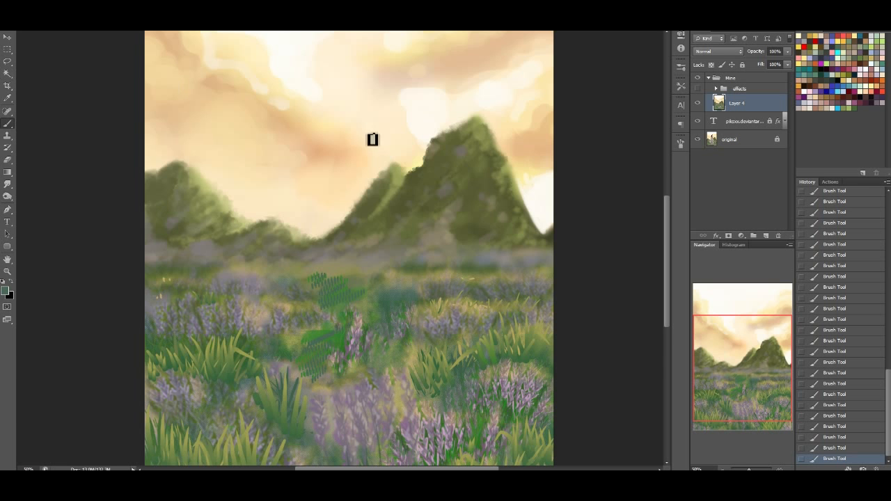
Compare the painting with the effects group shown, then brush soft cream haze over the hills' lower slopes using a 0% hardness round brush
mouse_move(756, 381)
left_mouse_down()
mouse_move(746, 364)
mouse_move(756, 354)
mouse_move(774, 364)
left_mouse_up()
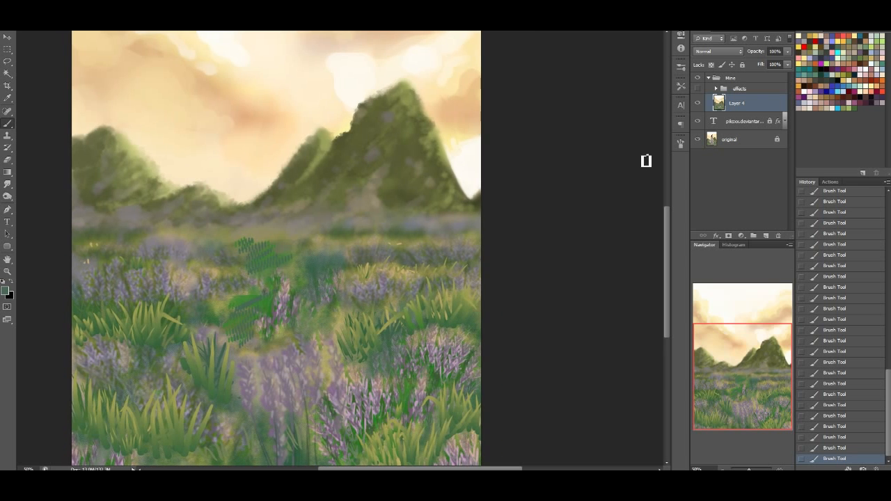
left_click(698, 89)
left_click_drag(730, 359, 729, 332)
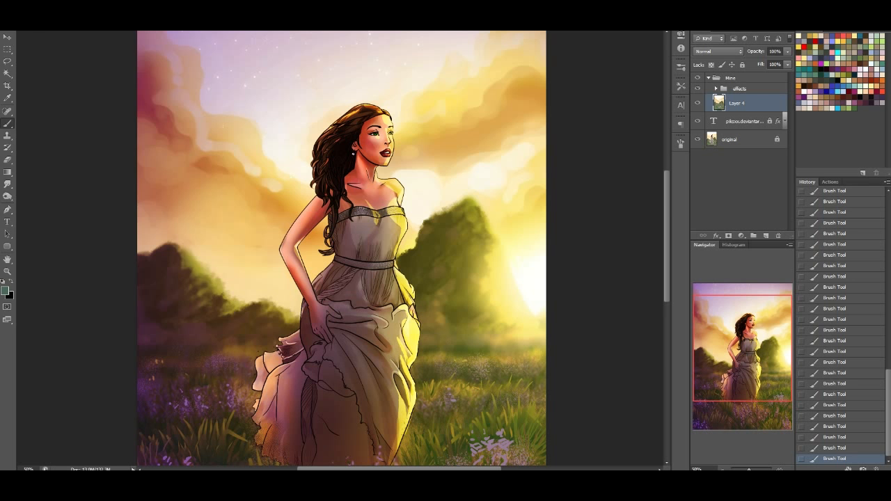
right_click(54, 53)
left_click_drag(123, 161, 123, 98)
left_click(74, 142)
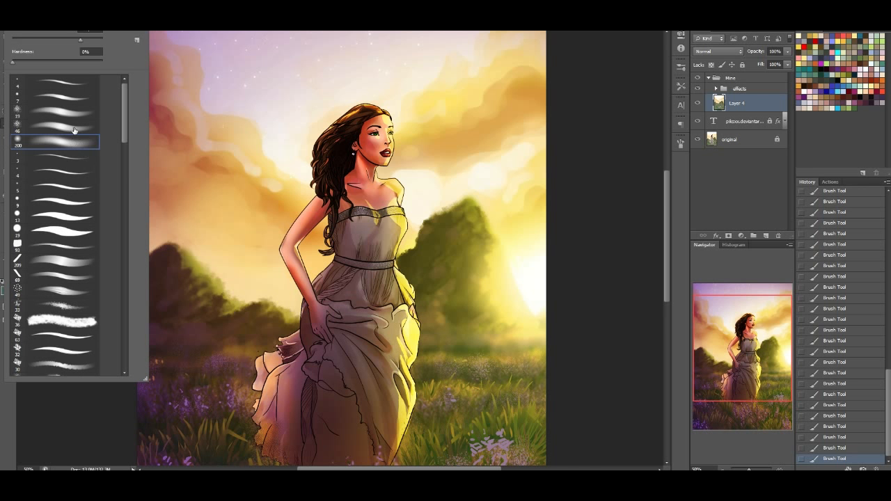
left_click(92, 39)
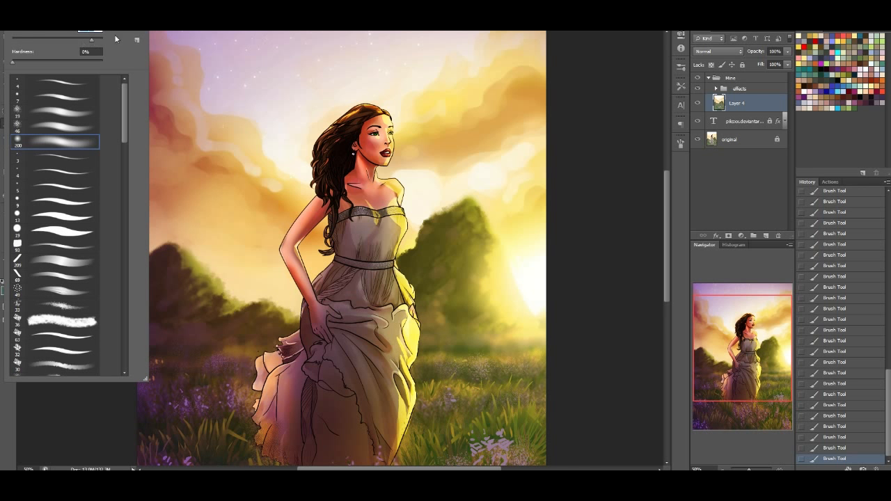
left_click(697, 89)
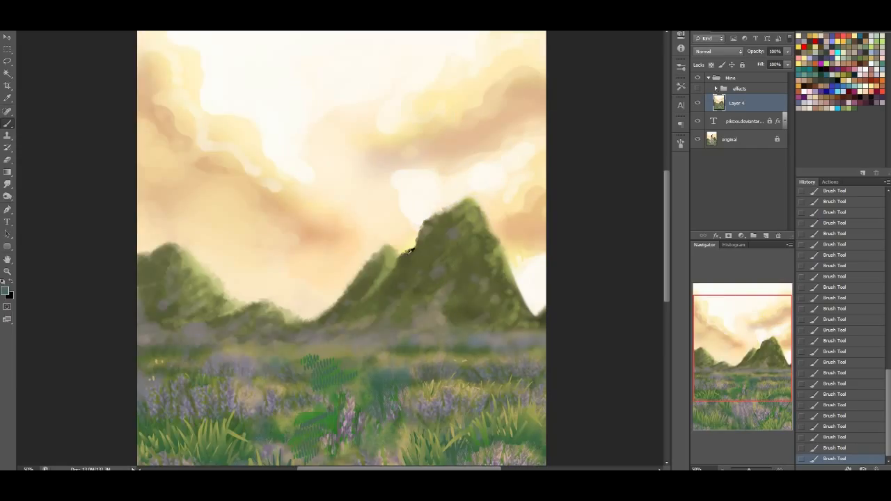
left_click_drag(432, 258, 320, 345)
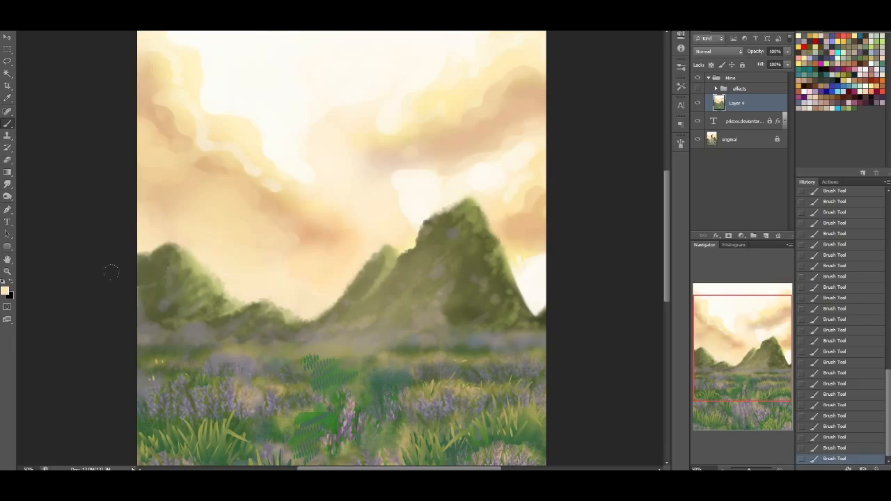
left_click_drag(112, 272, 86, 298)
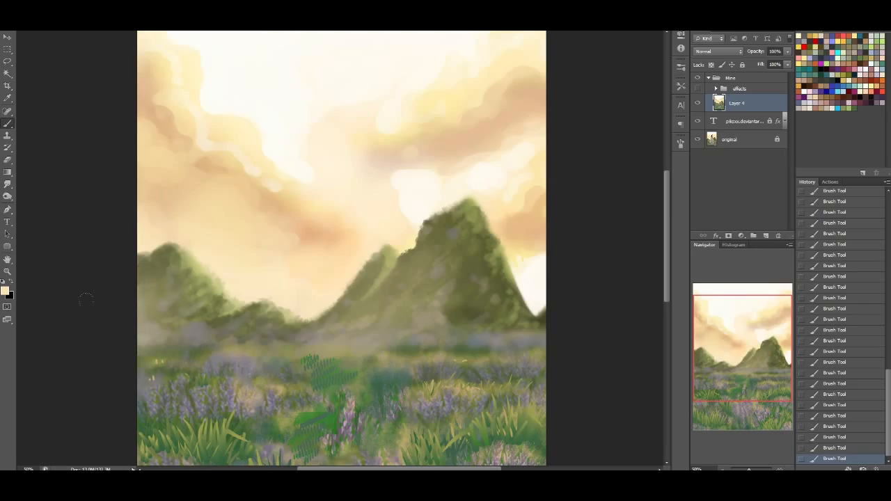
Show the effects group again and brush a touch more soft haze over the large hill behind the woman
left_click(697, 89)
left_click_drag(426, 247, 409, 285)
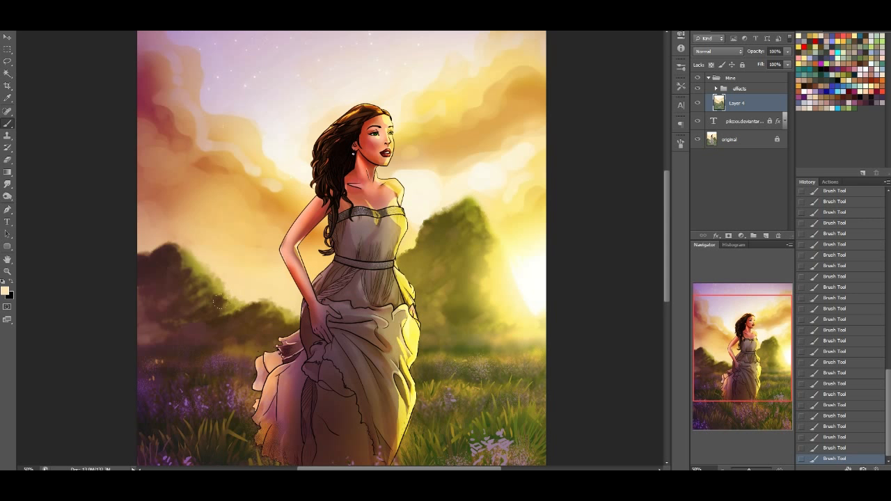
left_click_drag(760, 322, 764, 365)
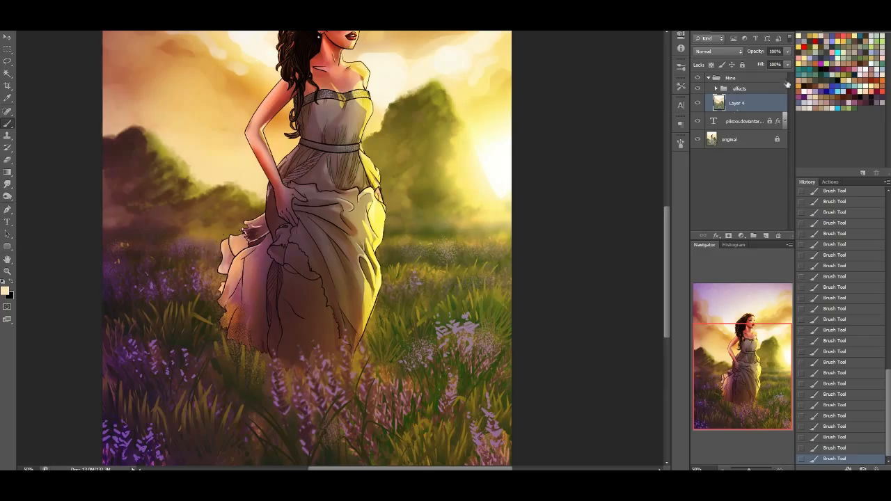
Add a new layer above the effects group and set up the hard round 19 brush with black paint
left_click(727, 89)
left_click(765, 236)
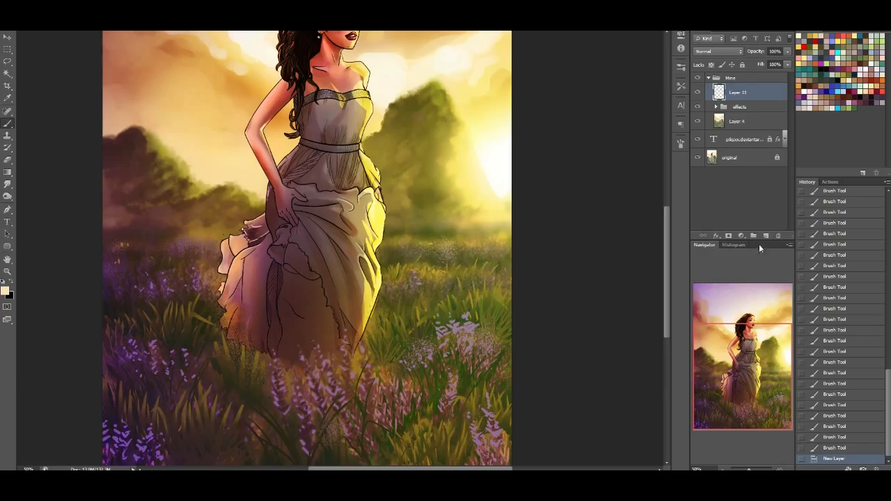
right_click(109, 212)
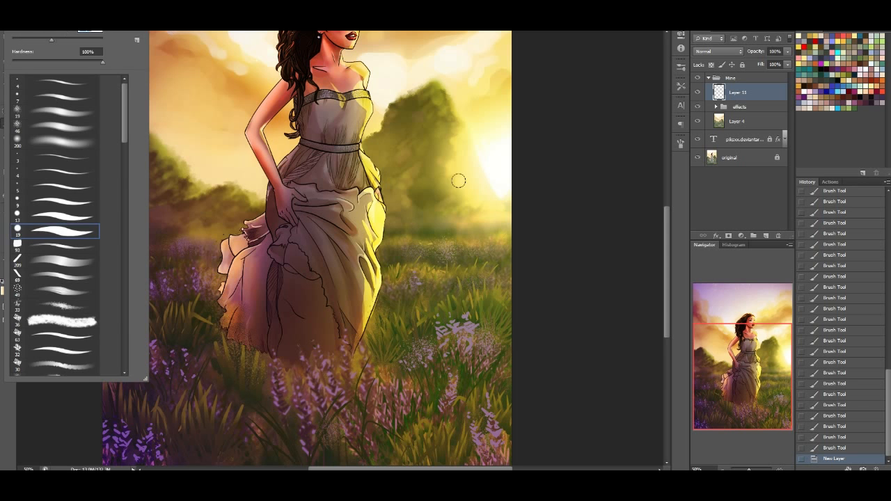
left_click(357, 126)
left_click_drag(140, 238, 146, 239)
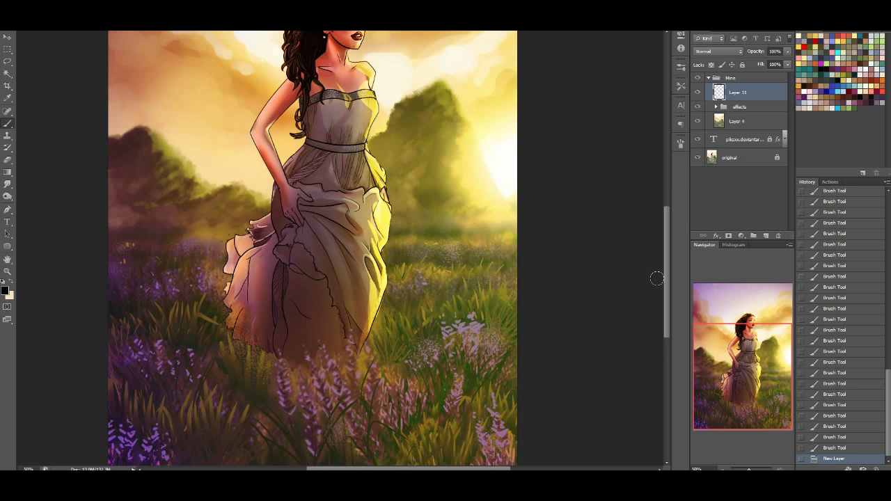
Paint curved black grass blades fanning up from the painting's lower-left corner on the new layer
scroll(667, 291, "down", 3)
left_click_drag(111, 394, 154, 286)
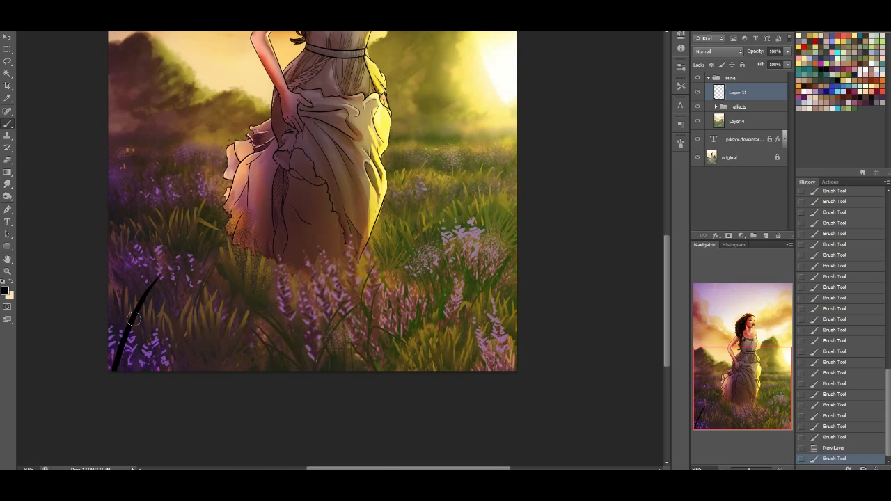
left_click_drag(112, 368, 136, 256)
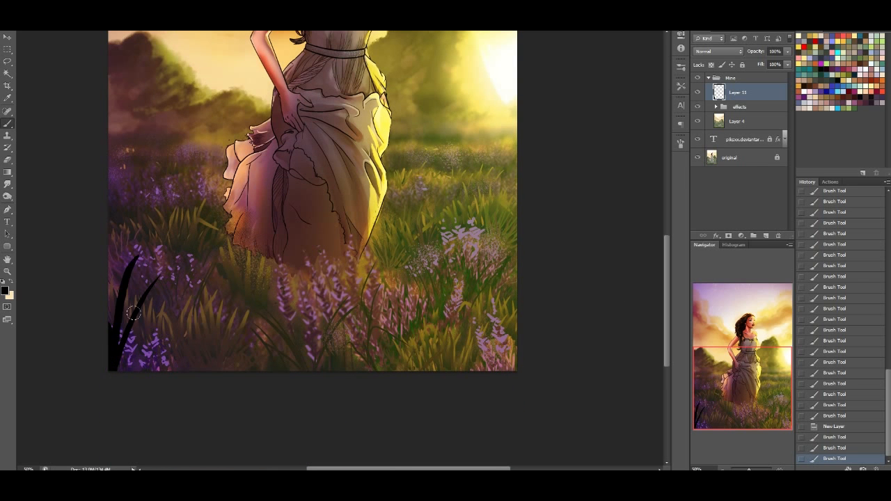
mouse_move(120, 362)
left_mouse_down()
mouse_move(224, 273)
mouse_move(111, 251)
left_mouse_up()
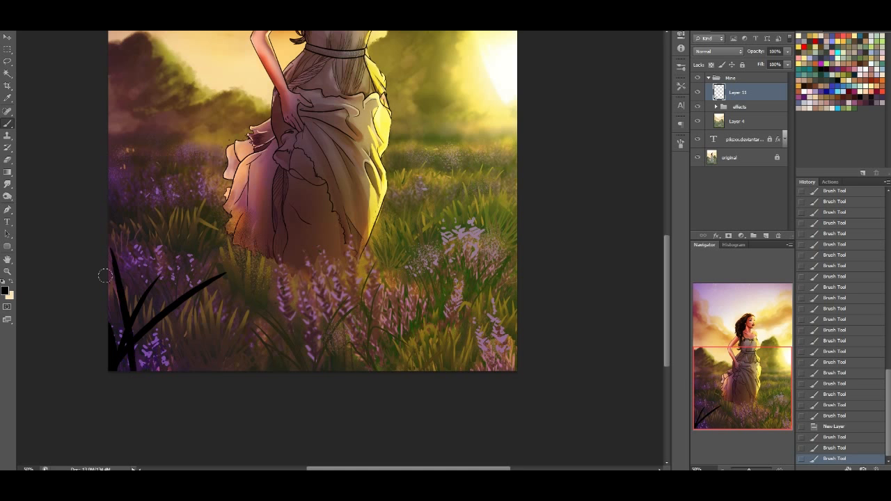
left_click_drag(144, 317, 168, 267)
mouse_move(112, 330)
left_mouse_down()
mouse_move(126, 367)
mouse_move(143, 373)
mouse_move(166, 358)
mouse_move(122, 360)
mouse_move(142, 356)
mouse_move(215, 294)
left_mouse_up()
Paint black lavender flower-stalk silhouettes with dabbed buds rising among the grass blades in the lower-left corner
left_click_drag(151, 329, 155, 344)
mouse_move(162, 341)
left_mouse_down()
mouse_move(167, 314)
mouse_move(196, 294)
mouse_move(236, 281)
mouse_move(219, 307)
mouse_move(180, 326)
mouse_move(204, 310)
left_mouse_up()
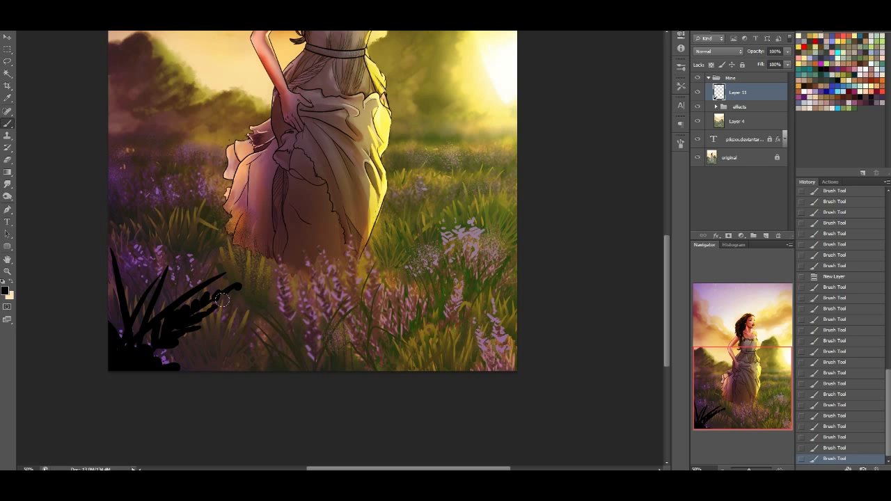
left_click_drag(253, 272, 242, 285)
left_click_drag(133, 322, 152, 286)
left_click_drag(152, 264, 165, 238)
left_click_drag(158, 280, 176, 221)
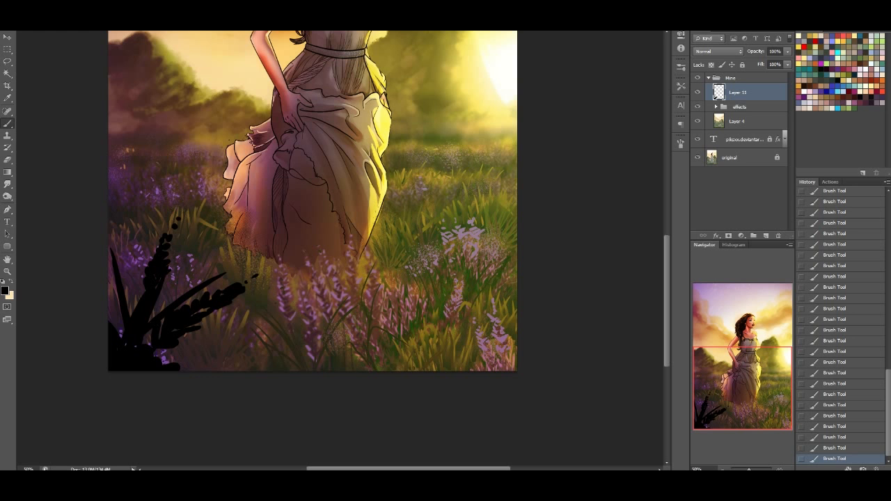
left_click_drag(171, 261, 213, 239)
Fill out the lower-left clump with more black grass blades spreading along the bottom edge and a flower stalk at the canvas edge
mouse_move(139, 338)
left_mouse_down()
mouse_move(164, 292)
mouse_move(202, 291)
mouse_move(231, 331)
left_mouse_up()
mouse_move(110, 350)
left_mouse_down()
mouse_move(119, 339)
mouse_move(112, 262)
left_mouse_up()
mouse_move(232, 326)
left_mouse_down()
mouse_move(173, 360)
mouse_move(232, 348)
left_mouse_up()
mouse_move(182, 364)
left_mouse_down()
mouse_move(135, 287)
mouse_move(188, 383)
mouse_move(193, 368)
mouse_move(260, 357)
left_mouse_up()
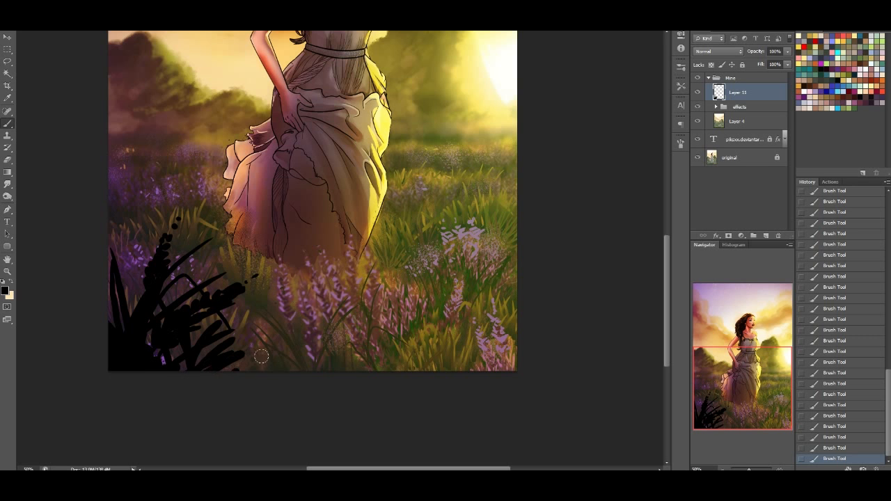
left_click_drag(122, 343, 110, 310)
left_click_drag(167, 373, 149, 338)
left_click_drag(188, 374, 210, 316)
mouse_move(212, 355)
left_mouse_down()
mouse_move(263, 286)
mouse_move(231, 339)
mouse_move(270, 304)
mouse_move(244, 323)
left_mouse_up()
mouse_move(250, 362)
left_mouse_down()
mouse_move(275, 324)
mouse_move(290, 331)
left_mouse_up()
left_click_drag(268, 375, 291, 354)
left_click_drag(139, 310, 107, 204)
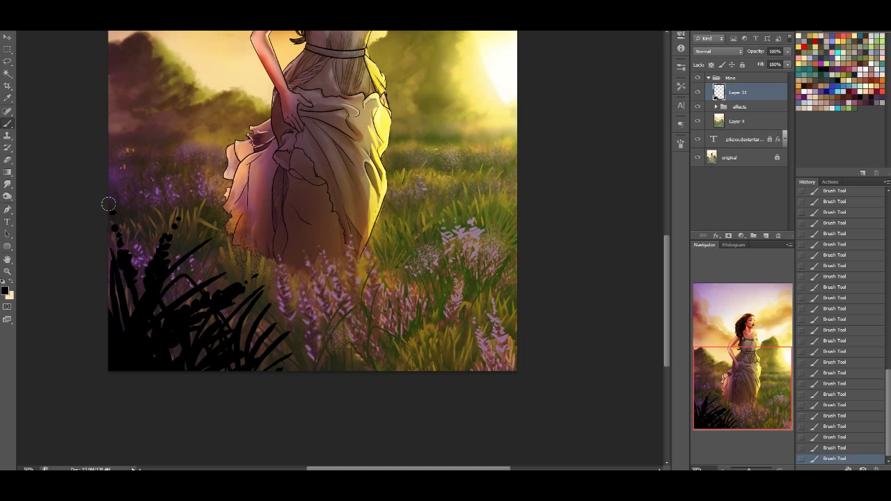
left_click_drag(124, 282, 108, 211)
Sample dark purple 452651 from the field, lock the layer's transparent pixels and fill the grass silhouettes with it
left_click_drag(778, 408, 739, 407)
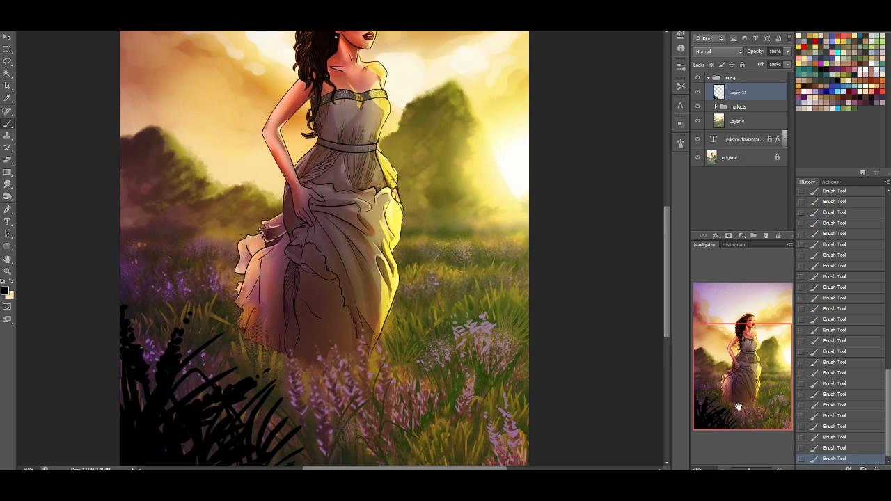
key("i")
left_click(6, 290)
left_click(139, 281)
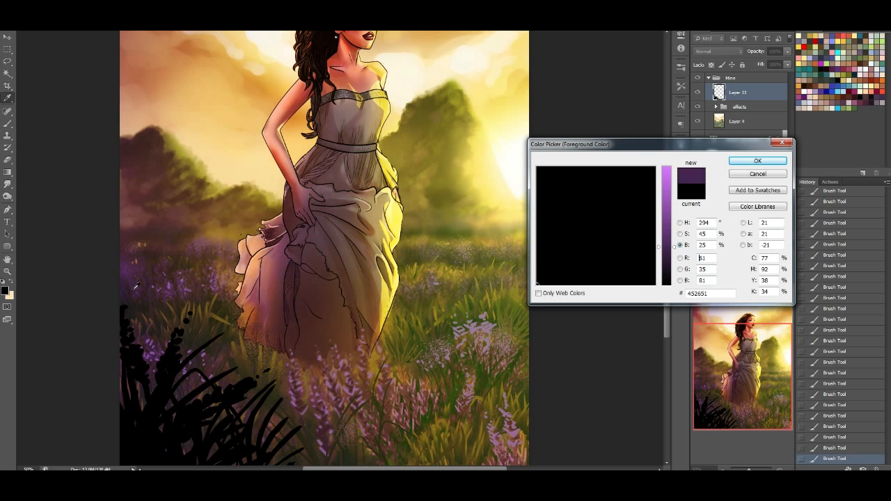
left_click(757, 161)
left_click(710, 64)
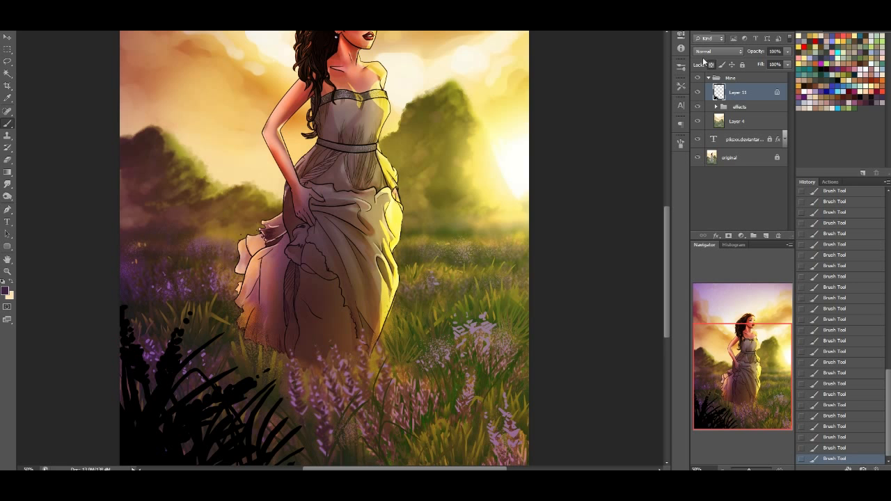
key("alt+BackSpace")
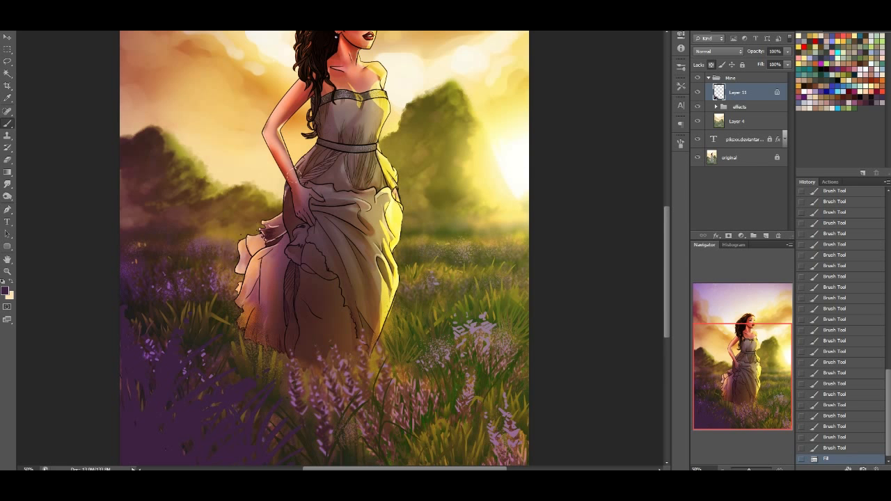
Darken and enrich the purple silhouettes with Hue/Saturation, using saturation +100 and lightness about -76
key("ctrl+u")
left_click_drag(634, 300, 598, 304)
left_click_drag(634, 279, 704, 278)
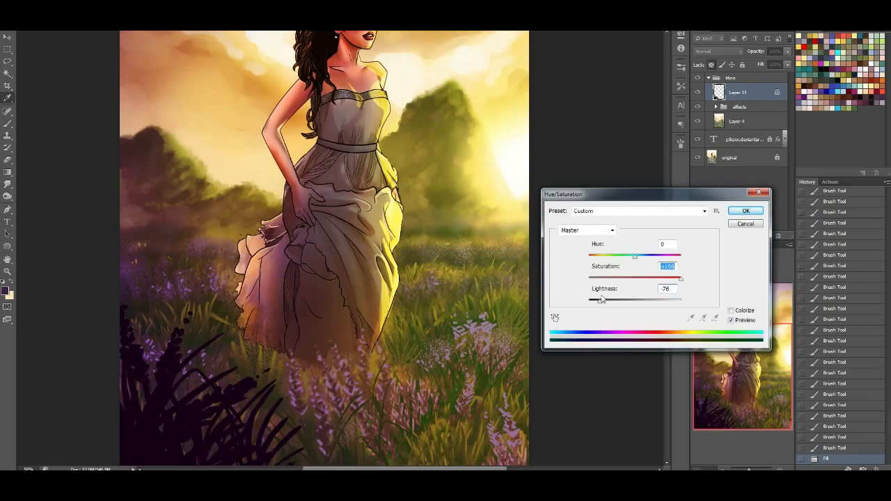
left_click_drag(602, 306, 599, 305)
left_click(746, 210)
Unlock the layer's transparent pixels and soften the grass silhouettes with a Gaussian Blur of about 7.6 pixels radius
left_click(712, 66)
left_click(145, 5)
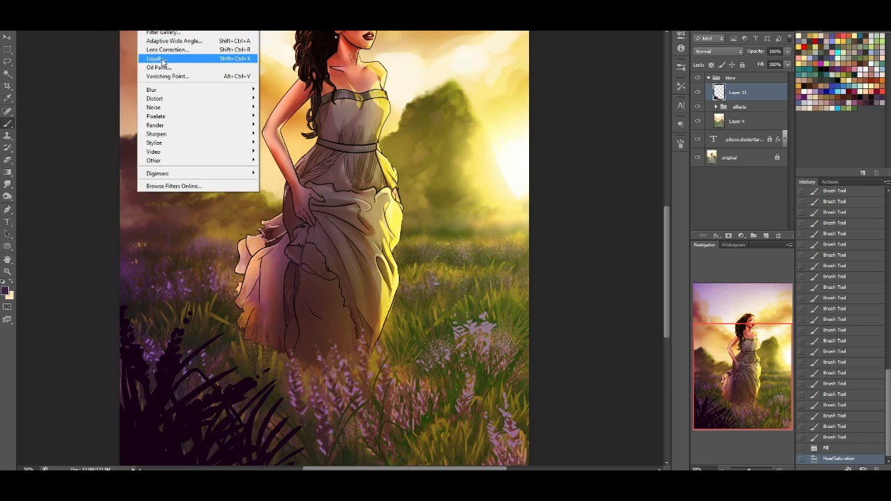
mouse_move(230, 91)
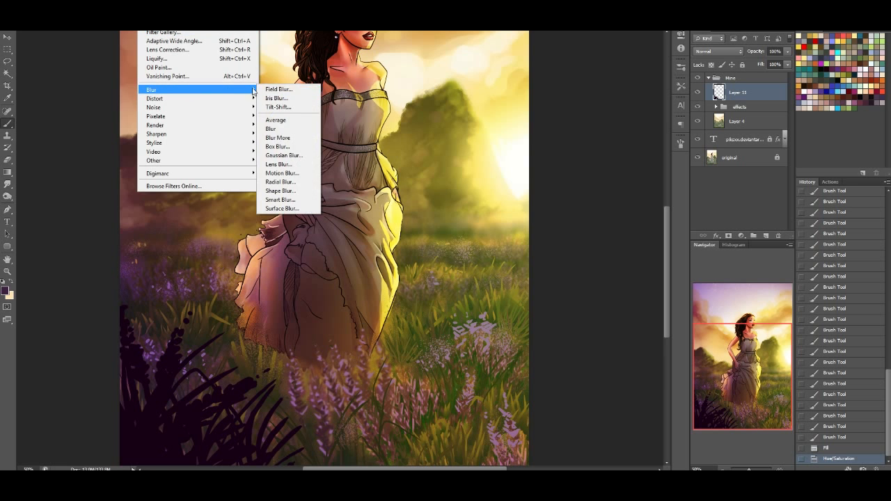
left_click(296, 160)
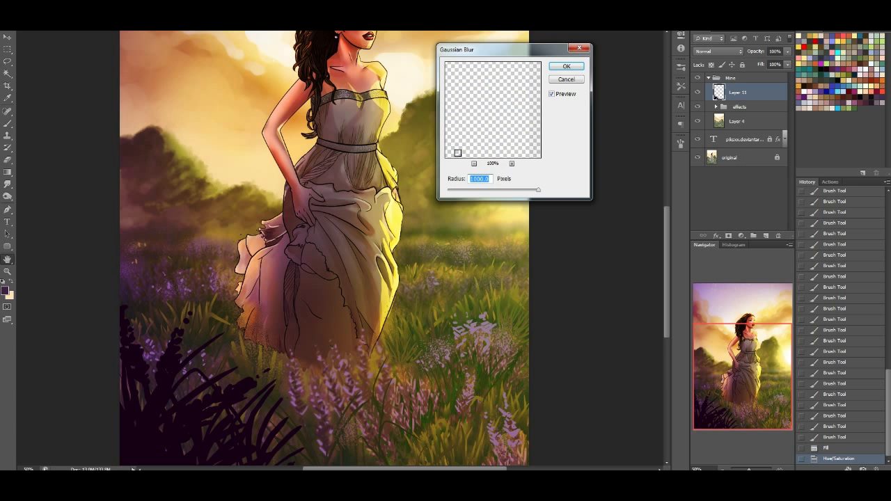
mouse_move(493, 192)
left_mouse_down()
mouse_move(463, 193)
mouse_move(479, 192)
left_mouse_up()
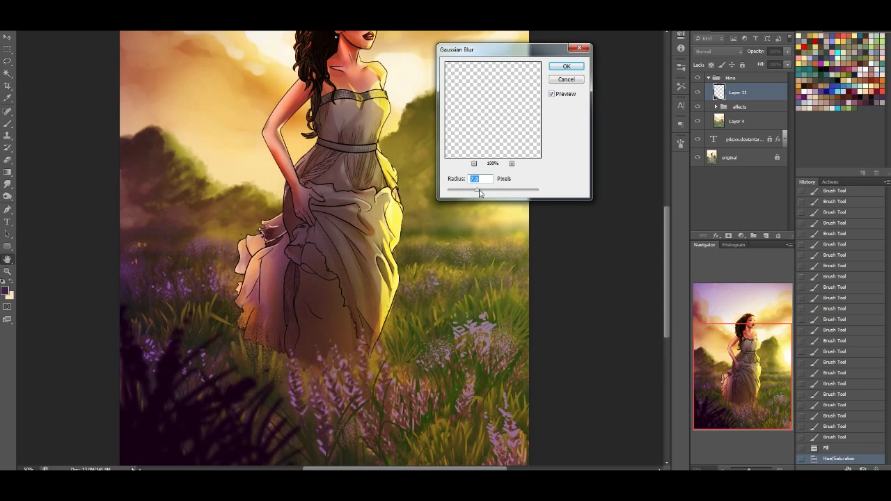
left_click(579, 67)
Free-transform the blurred grass silhouettes, shifting them down and outward into the lower-left corner of the painting
mouse_move(746, 351)
left_mouse_down()
mouse_move(737, 312)
mouse_move(730, 354)
left_mouse_up()
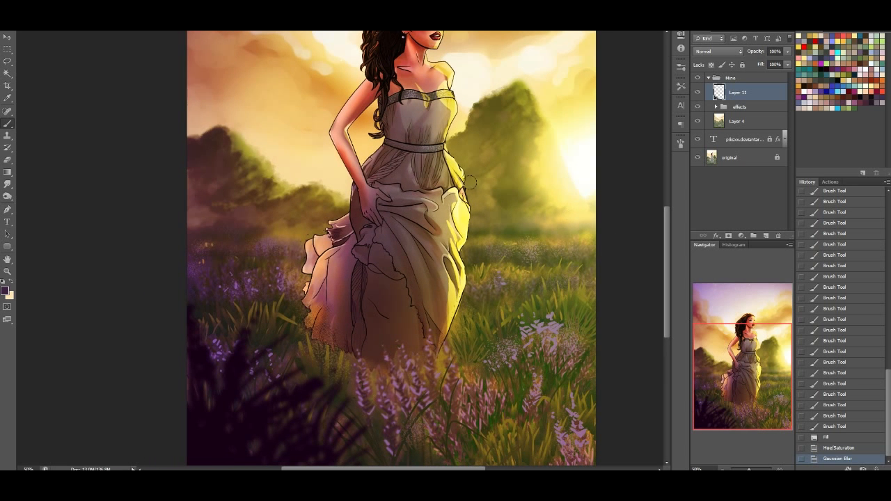
key("v")
key("ctrl+t")
left_click_drag(375, 301, 339, 332)
key("Return")
mouse_move(781, 386)
left_mouse_down()
mouse_move(781, 353)
mouse_move(773, 397)
left_mouse_up()
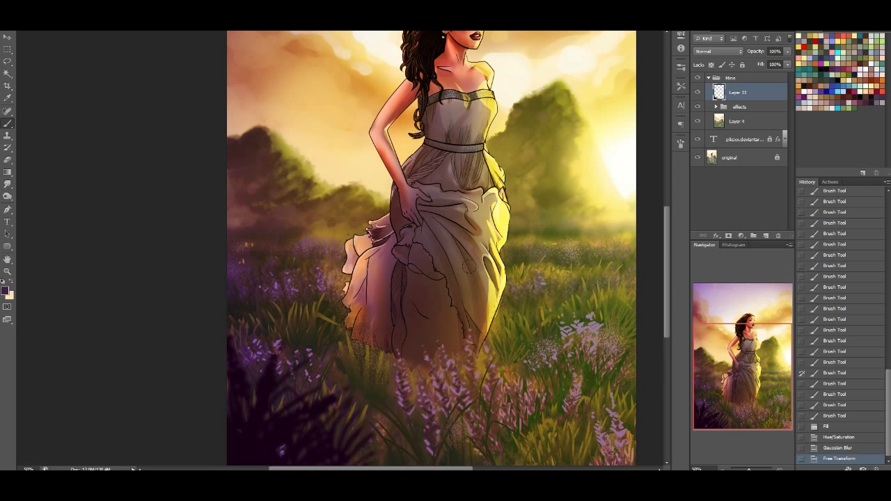
left_click_drag(774, 367, 761, 379)
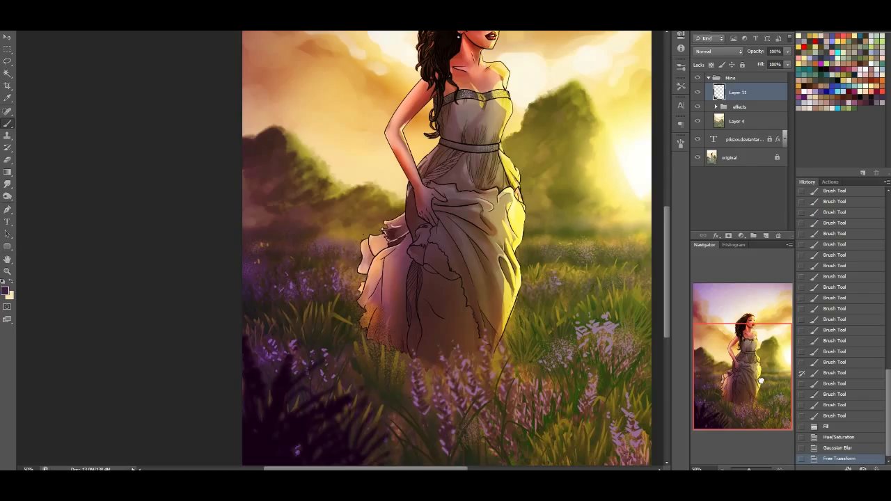
Move Layer 11 with the grass silhouettes into the effects group, collapse the group and hide the text layer
left_click(714, 108)
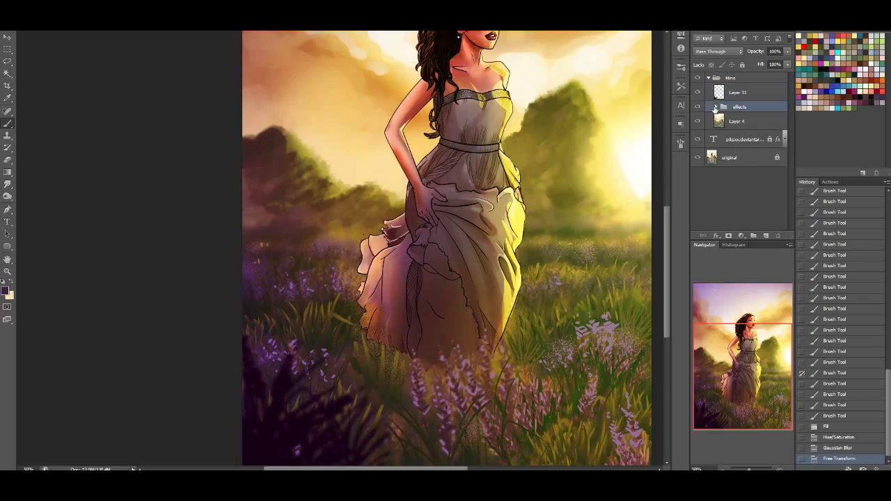
left_click(718, 106)
left_click(748, 91)
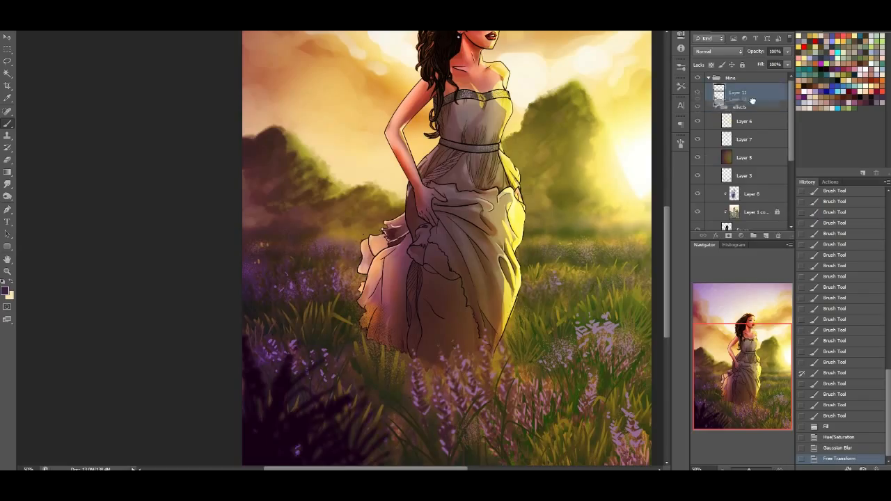
scroll(766, 119, "down", 1)
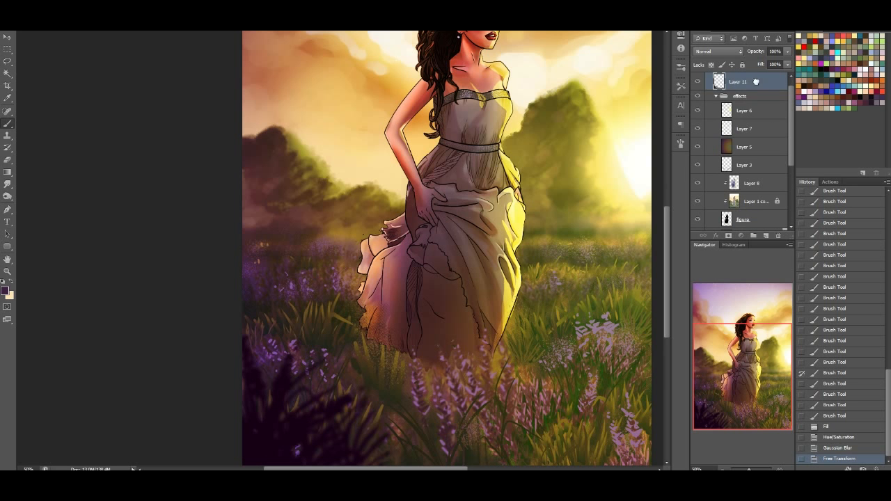
left_click_drag(755, 82, 721, 96)
left_click(710, 83)
Fit the whole painting in view and compare it with the original by hiding and showing the Mine group repeatedly
left_click_drag(732, 390, 714, 383)
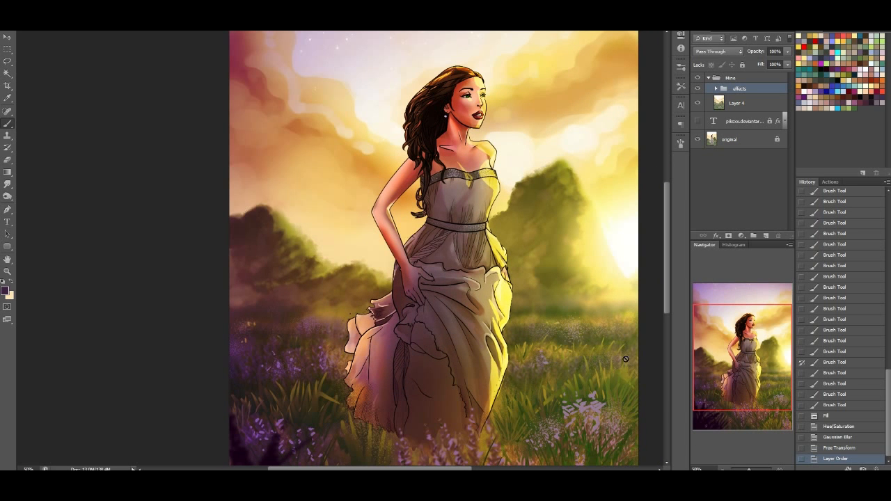
left_click(696, 468)
type("25")
key("Return")
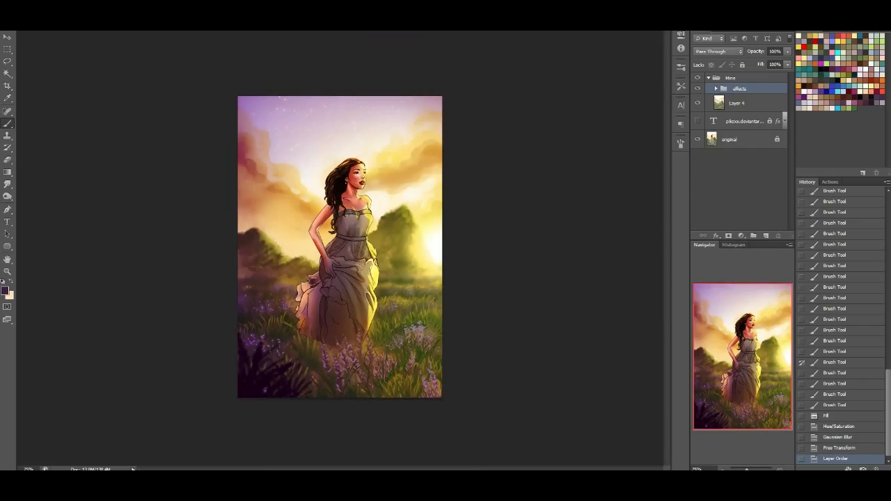
key("h")
double_click(7, 259)
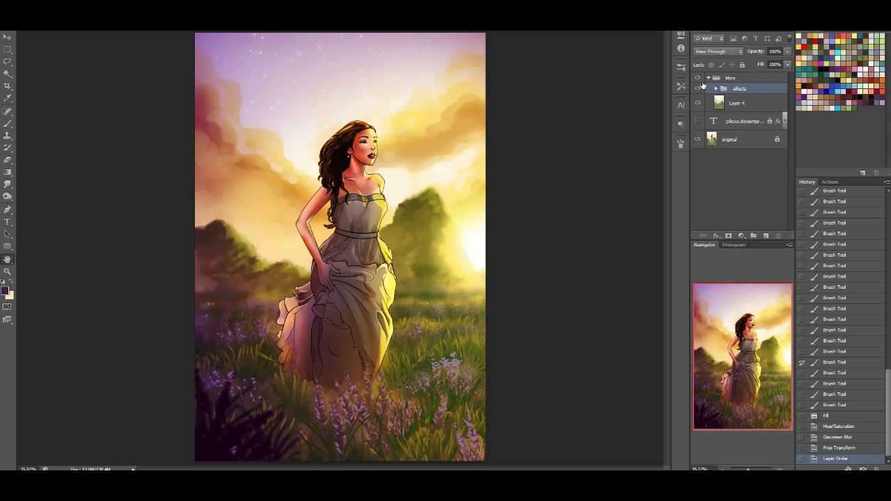
left_click(698, 78)
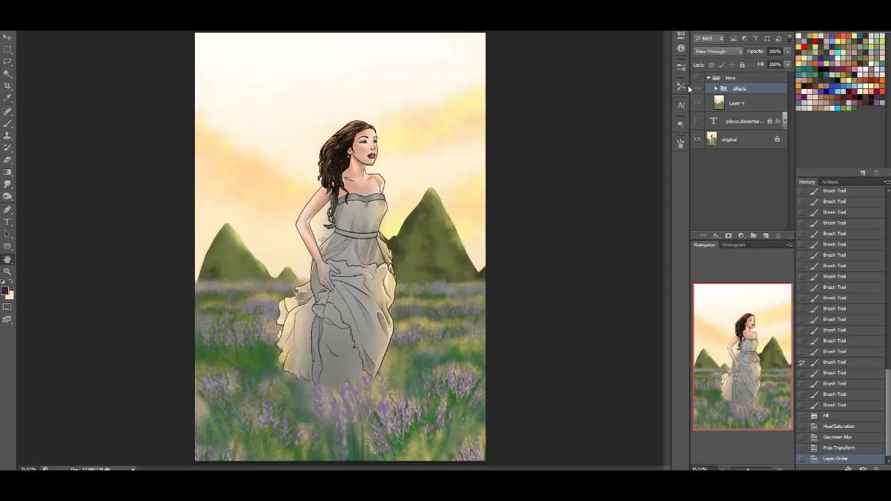
left_click(698, 79)
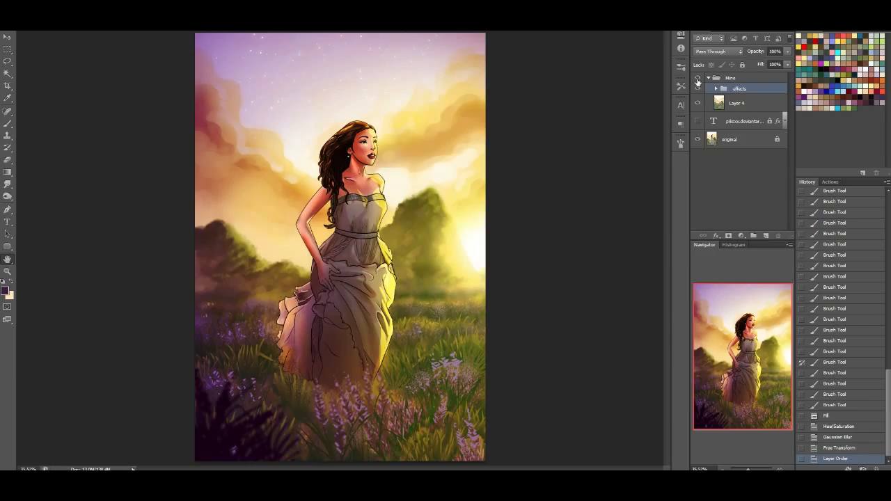
left_click(698, 79)
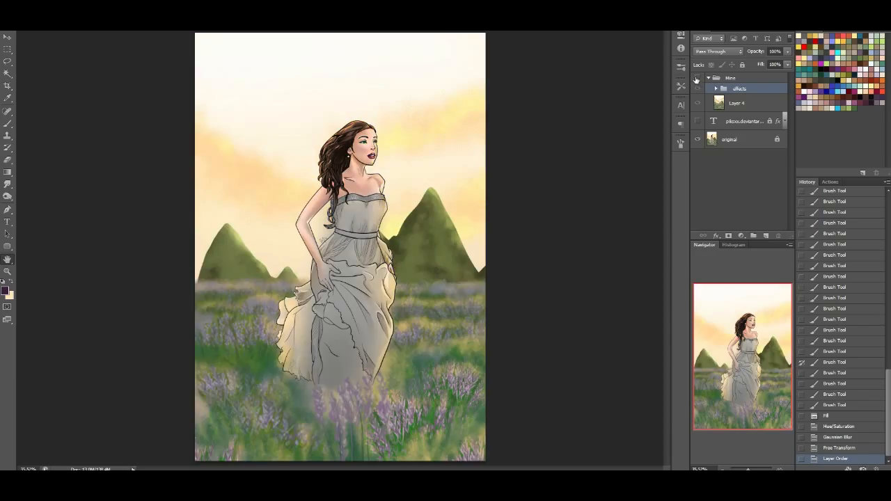
left_click(698, 79)
left_click(696, 79)
left_click(698, 79)
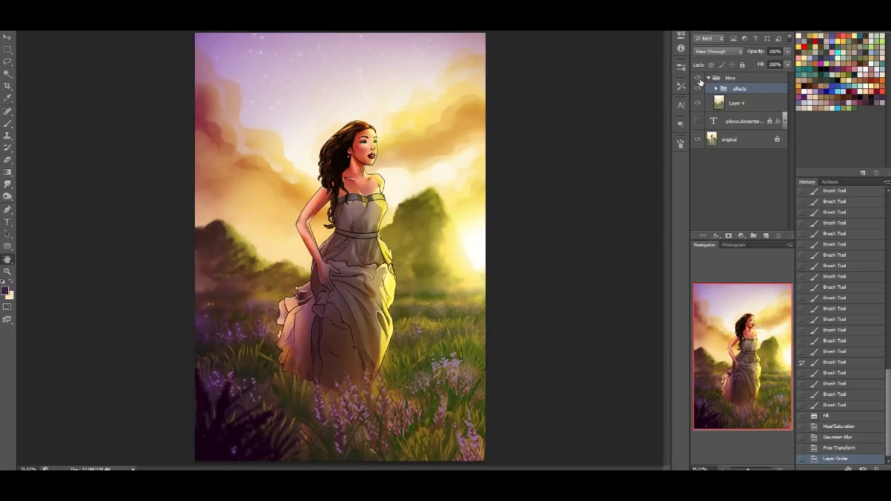
left_click(698, 79)
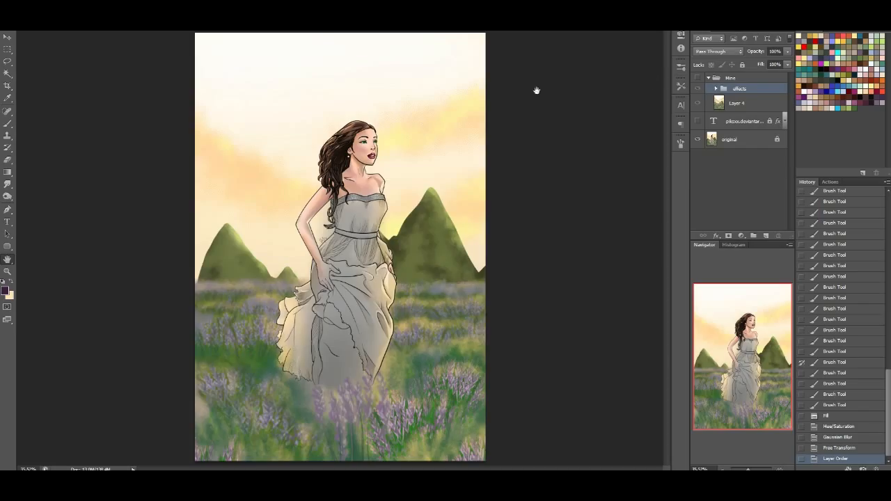
left_click(698, 78)
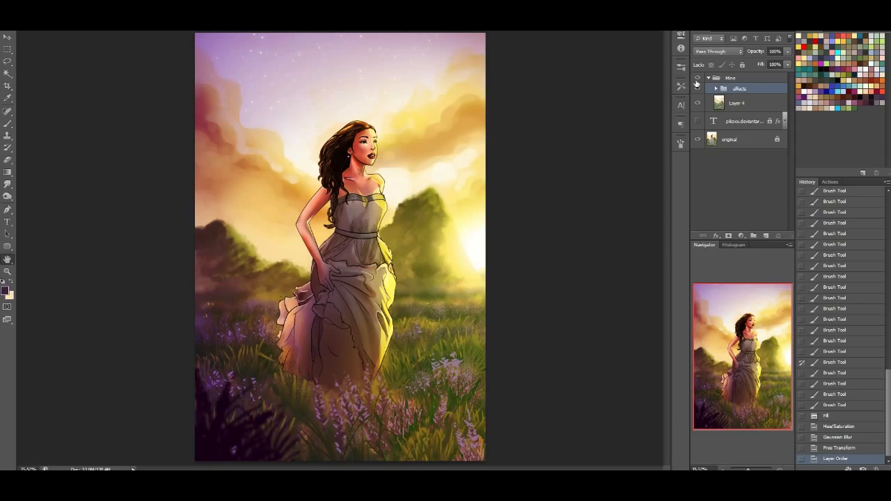
left_click(697, 82)
left_click(697, 82)
left_click(697, 82)
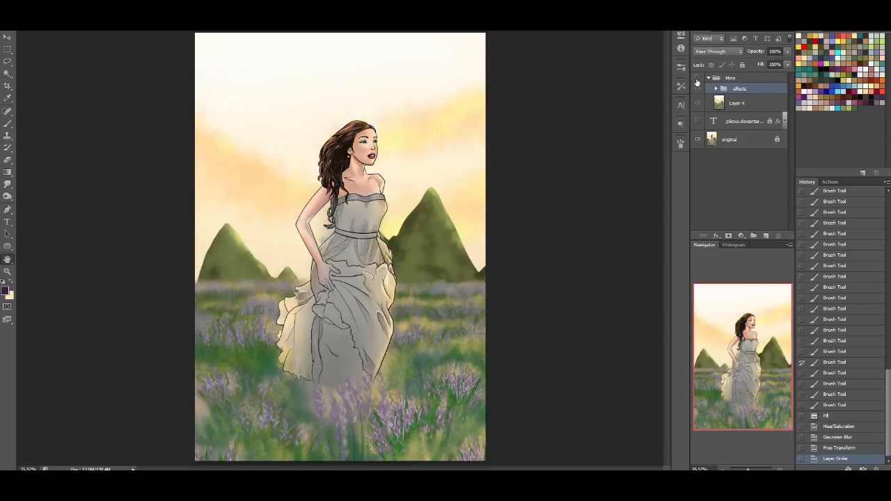
left_click(697, 82)
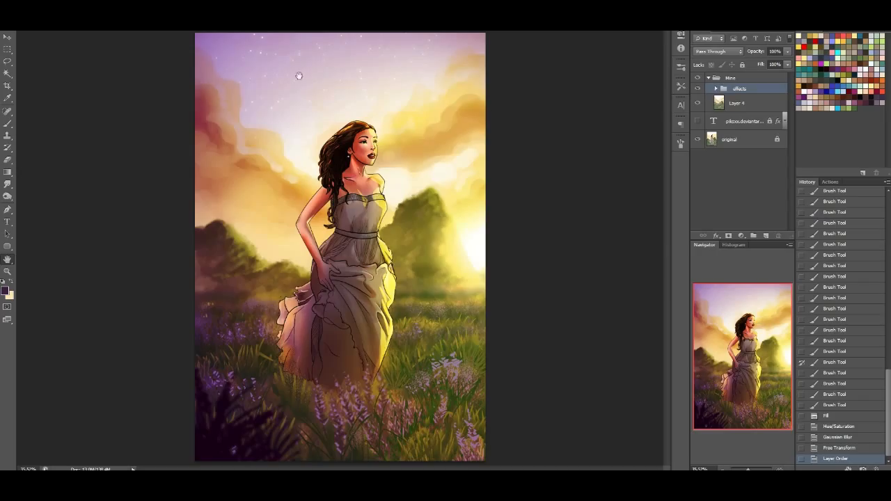
Check the painting without the effects group, collapse the Mine group and compare the repaint against the original once more
left_click(698, 89)
left_click(697, 89)
left_click(699, 78)
left_click(697, 78)
left_click(707, 78)
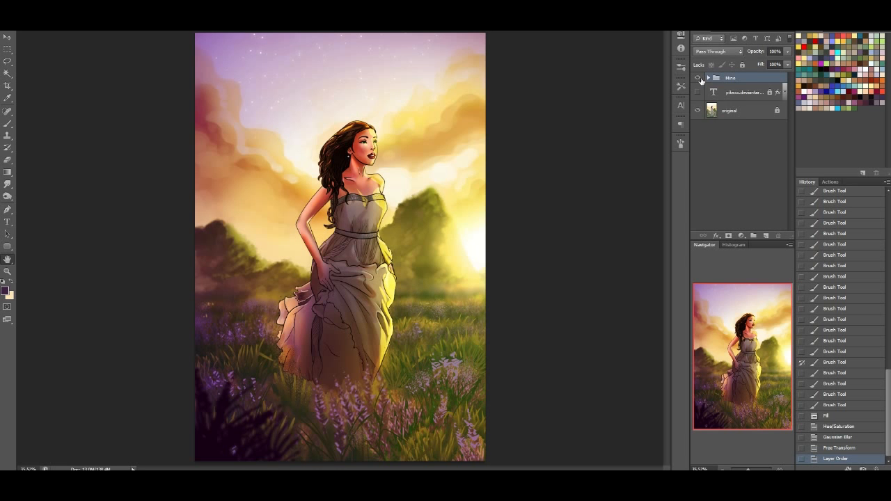
left_click(698, 78)
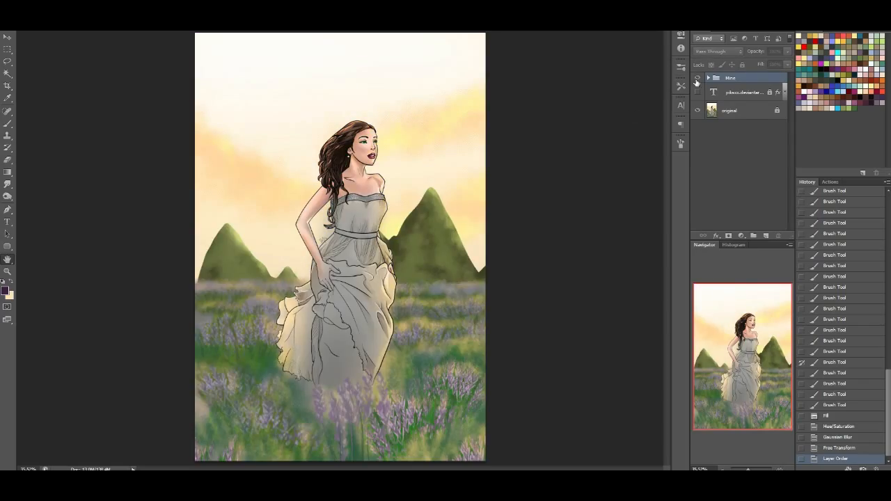
Compare the repainted sunset scene with the original illustration by switching the Mine group's visibility on and off several times
left_click(697, 79)
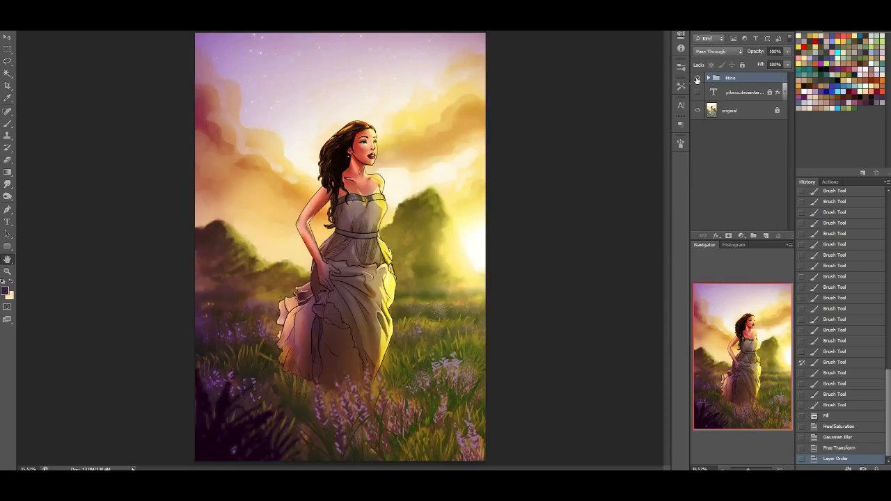
left_click(697, 78)
left_click(697, 79)
left_click(698, 78)
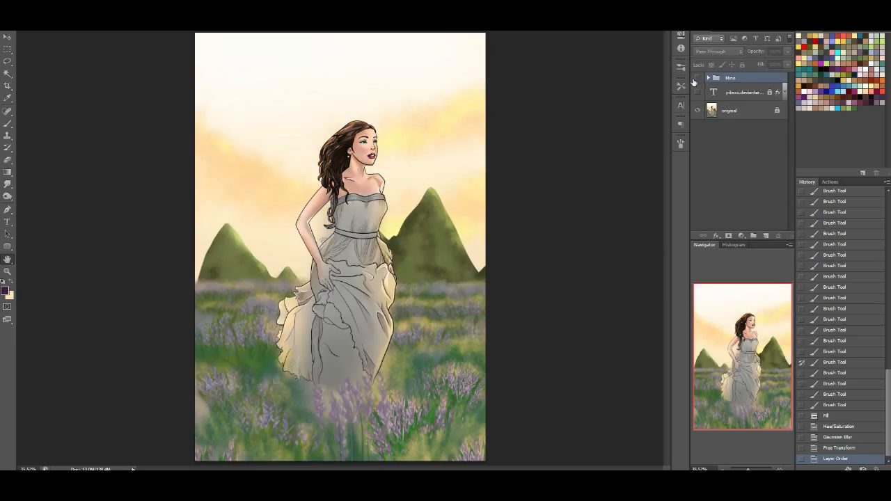
left_click(698, 78)
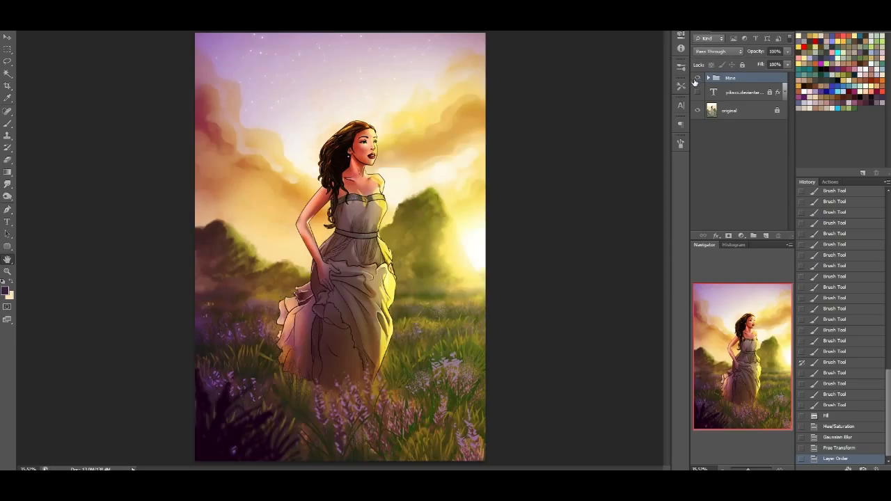
Hide the Mine group and show the deviantart.com text layer over the original illustration
left_click(698, 78)
left_click(697, 78)
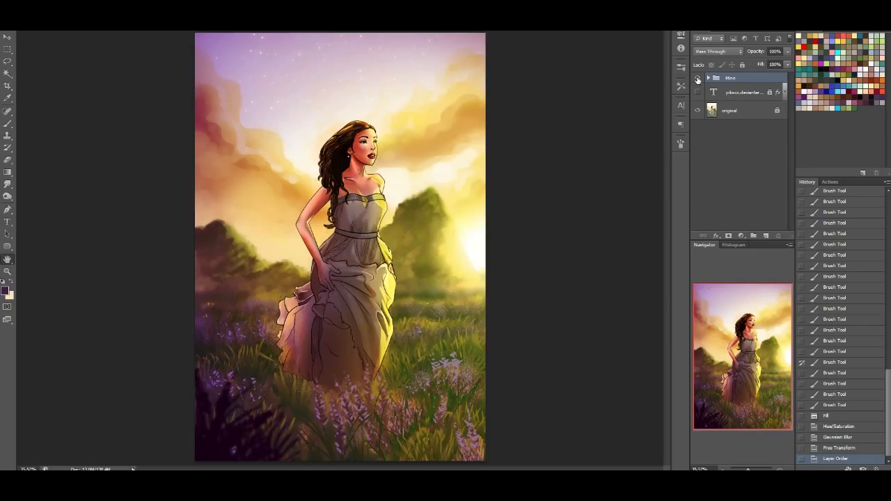
left_click(698, 78)
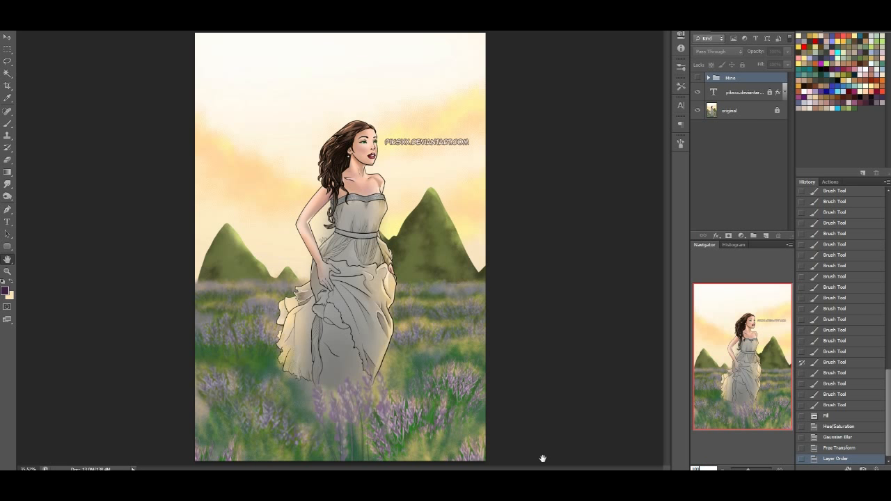
Examine the woman's face and upper body at 100% zoom, showing the Mine group again over the original
key("Return")
mouse_move(743, 354)
left_mouse_down()
mouse_move(755, 308)
mouse_move(742, 337)
mouse_move(746, 326)
left_mouse_up()
left_click(698, 77)
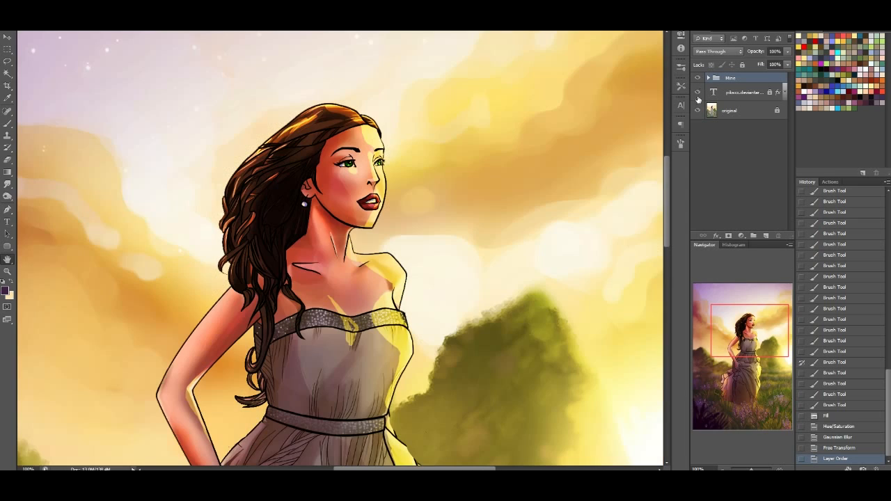
View the painting at 25% zoom and fitted to the window, hiding and showing the Mine group once for a final comparison
left_click_drag(716, 469, 631, 464)
type("25")
key("Return")
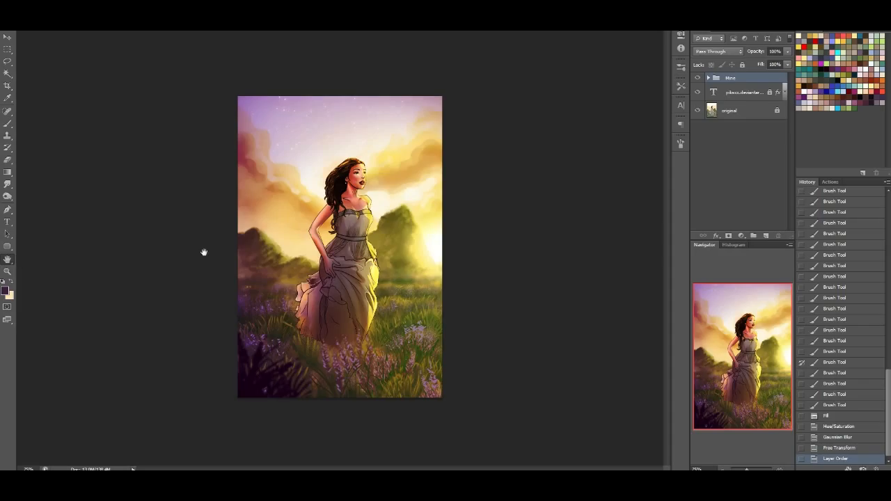
double_click(7, 260)
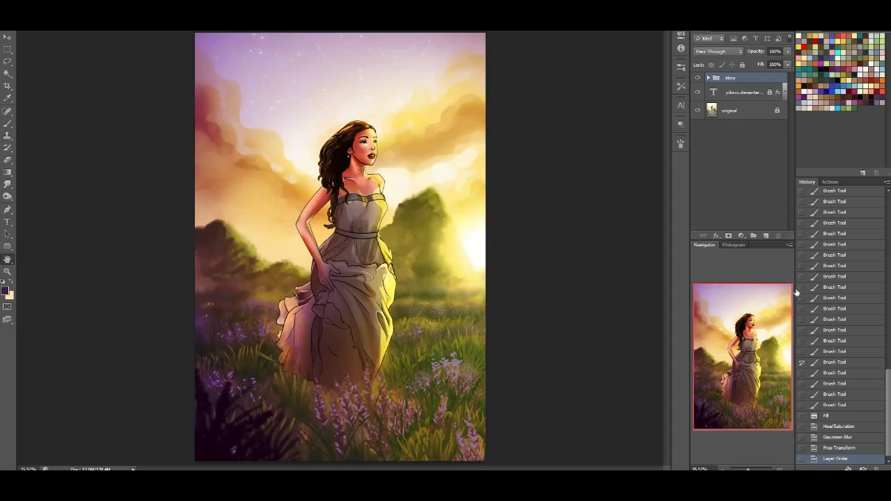
left_click(699, 78)
left_click(698, 78)
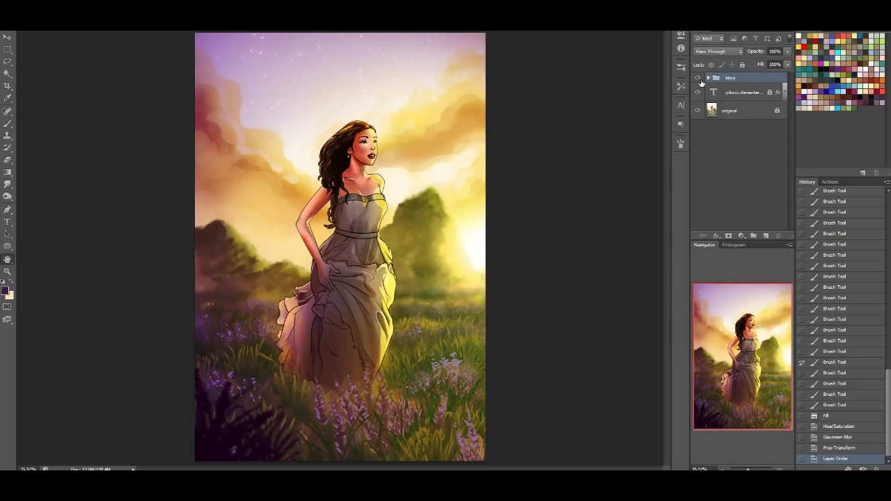